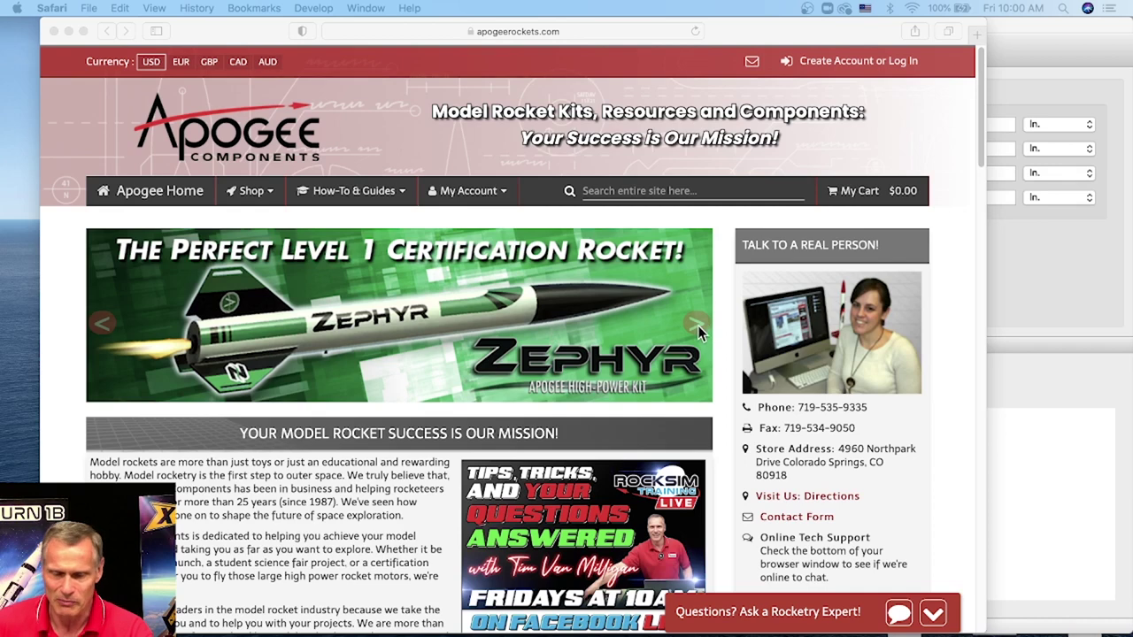
- Advance the Apogee home page banners and open the RockSim version 10.3 free update announcement
left_click(697, 326)
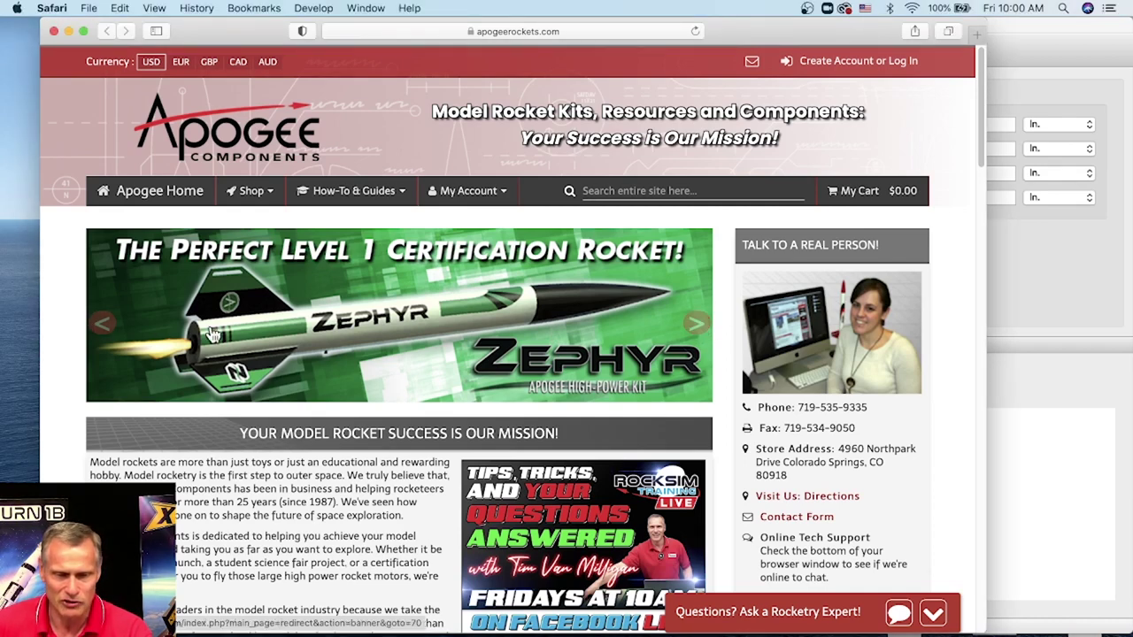
left_click(695, 326)
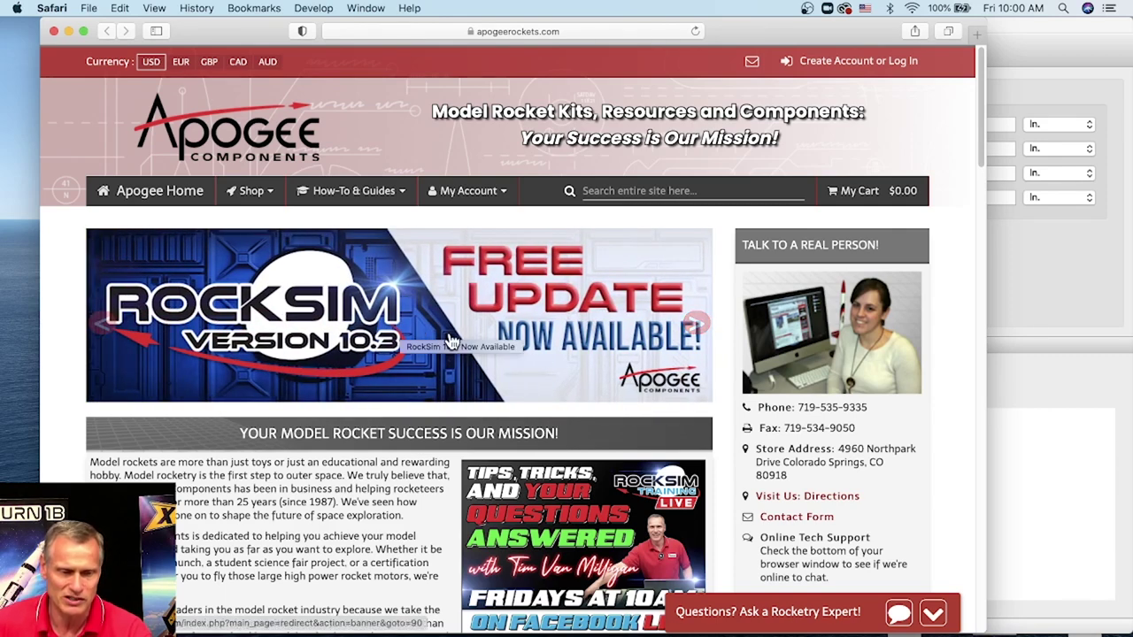
left_click(503, 303)
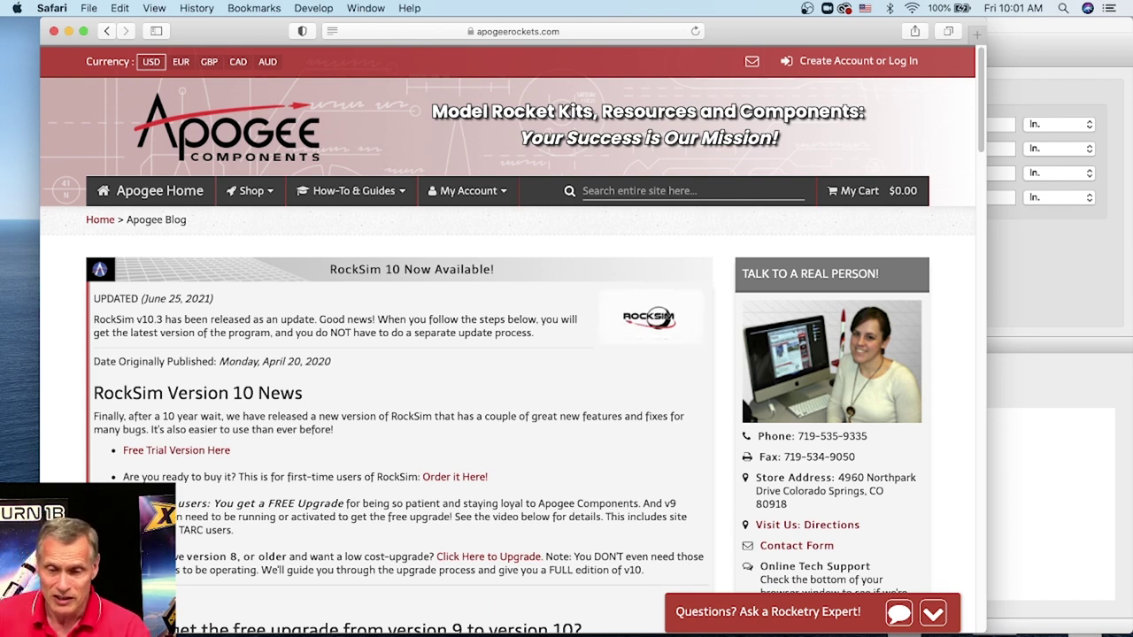
- Switch to RockSim, set the rocket name to "Episode 26" and show the rocket design components
left_click(1048, 257)
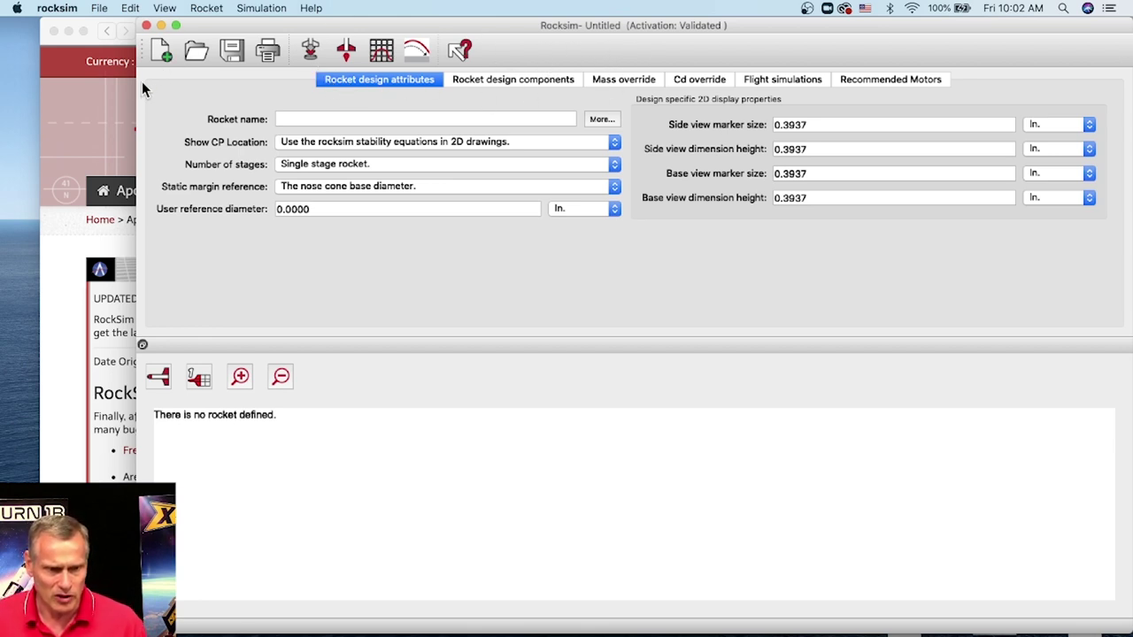
left_click_drag(139, 85, 102, 85)
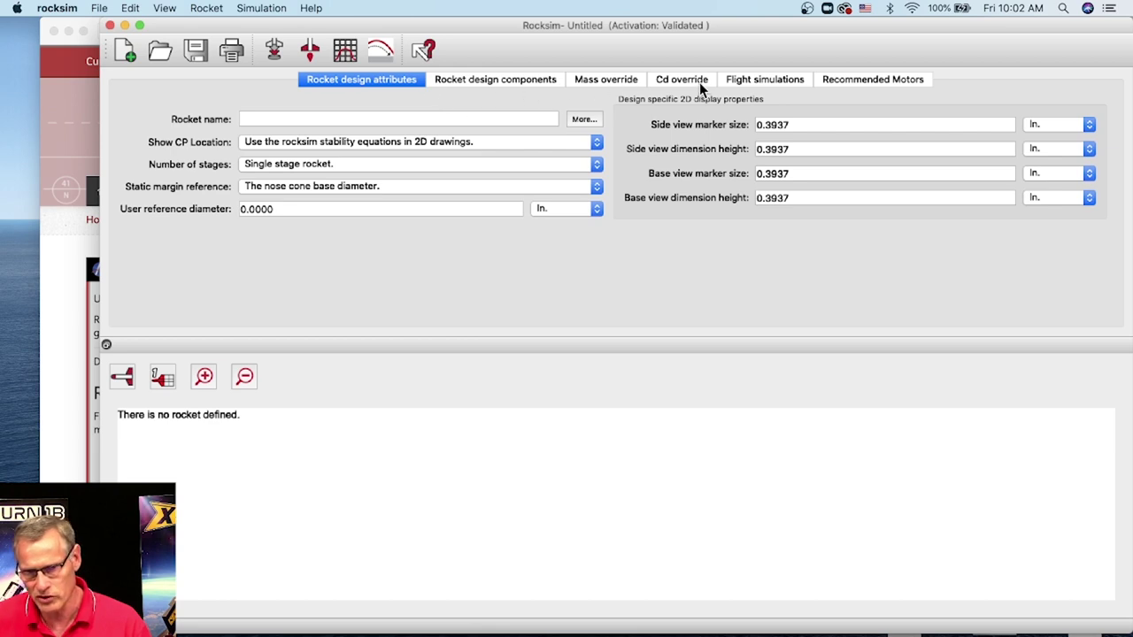
left_click(256, 118)
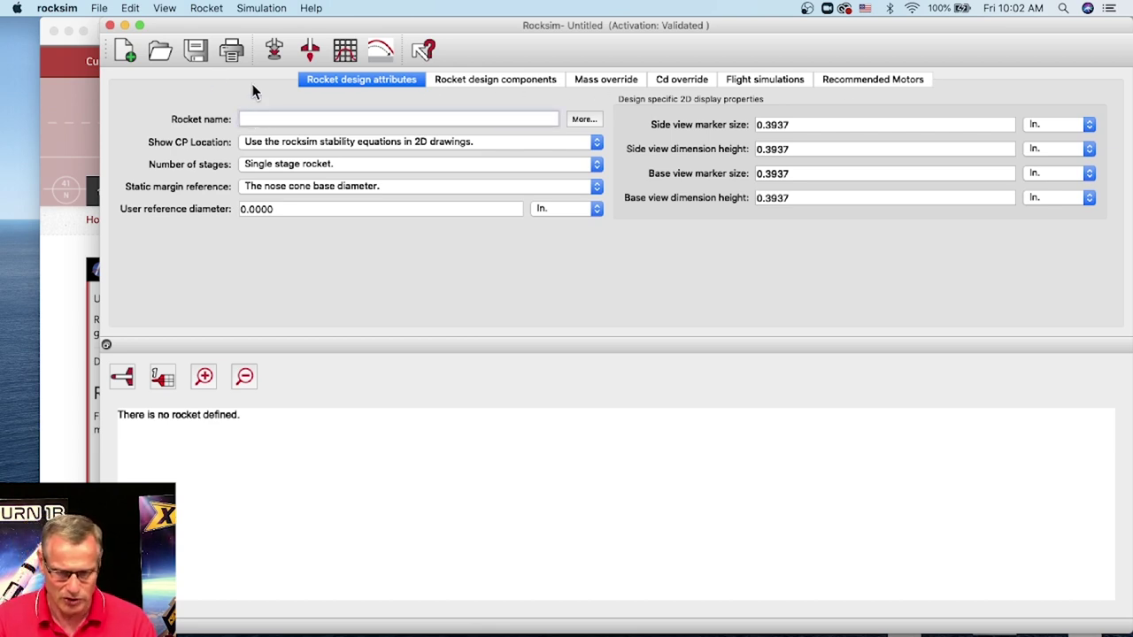
type("Epidsoe")
key("BackSpace")
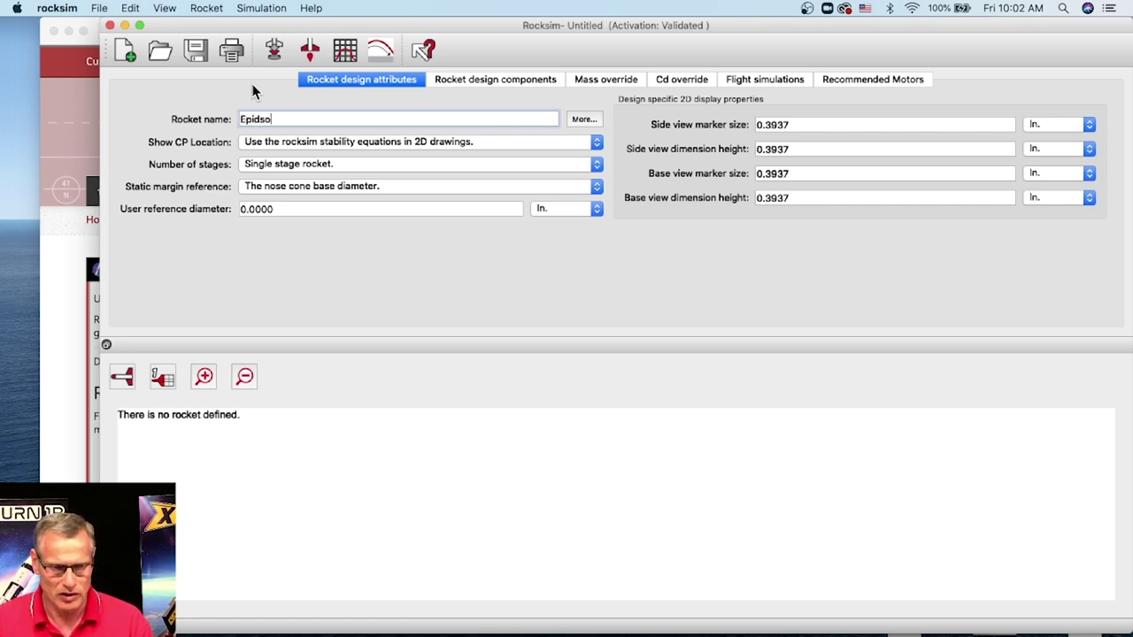
key("BackSpace")
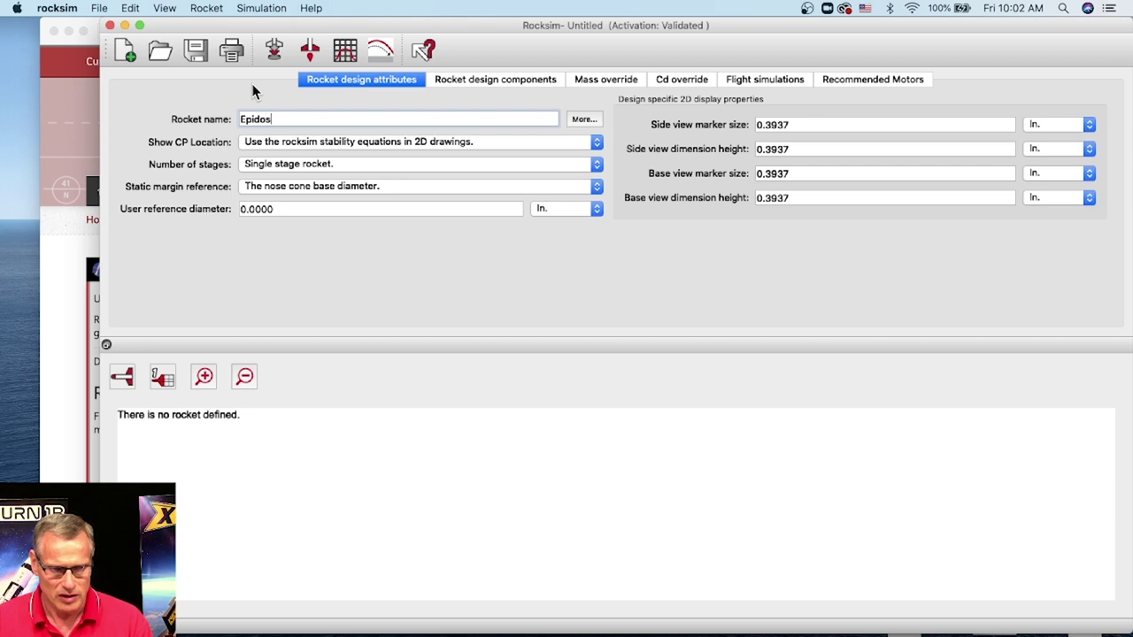
key("BackSpace")
type("sode 26")
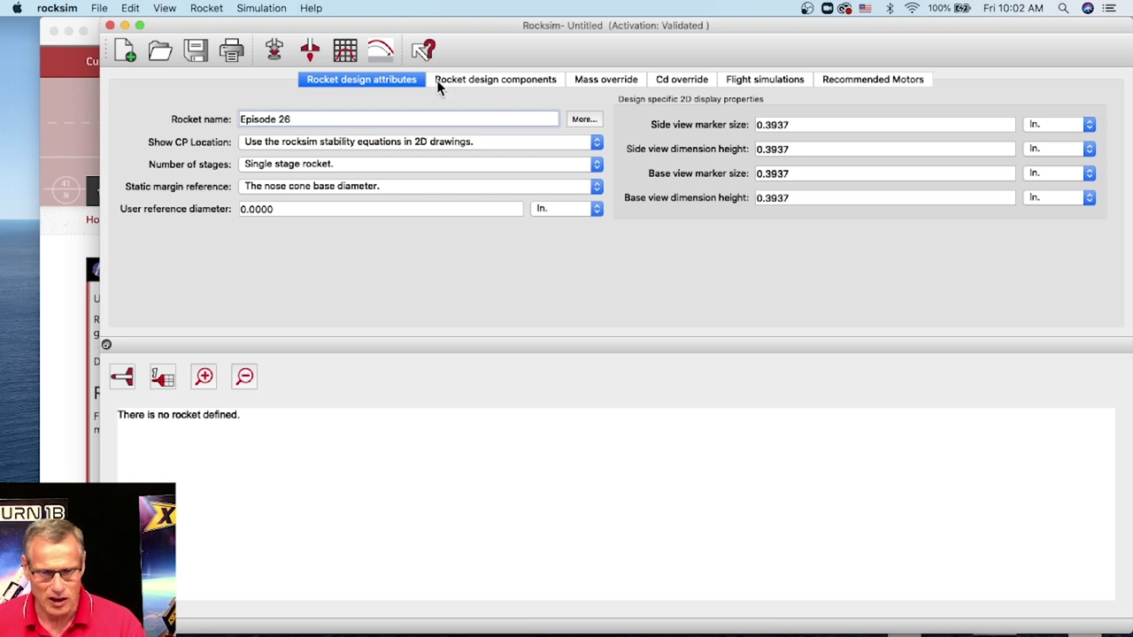
left_click(497, 78)
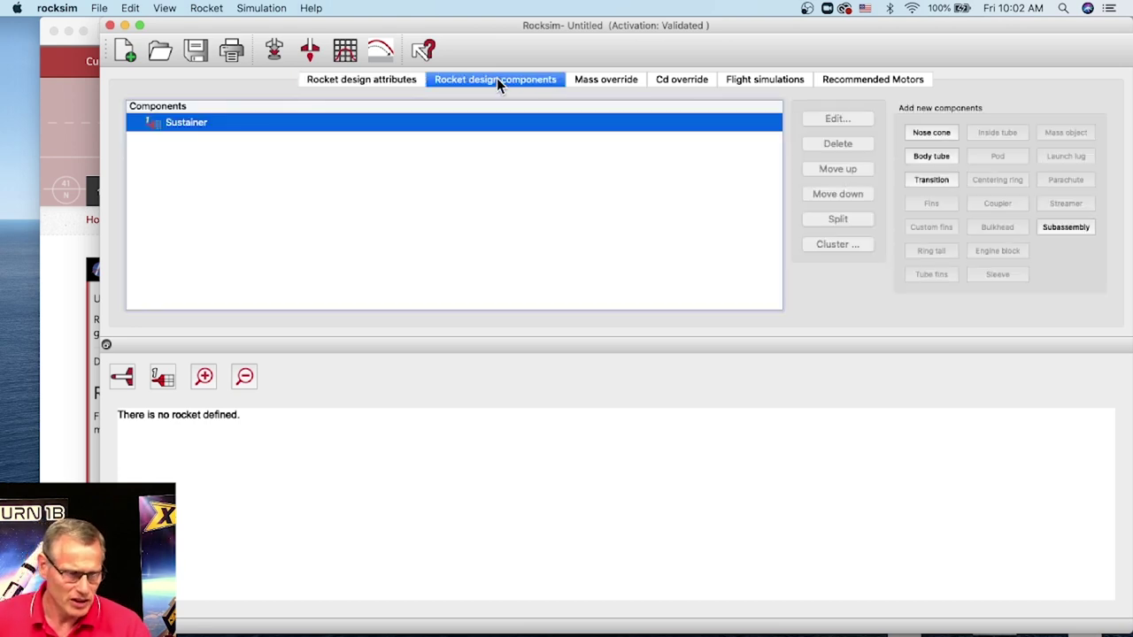
- Enlarge the mouse cursor to nearly the Large size in the macOS accessibility display preferences, and close them
left_click(16, 8)
left_click(30, 51)
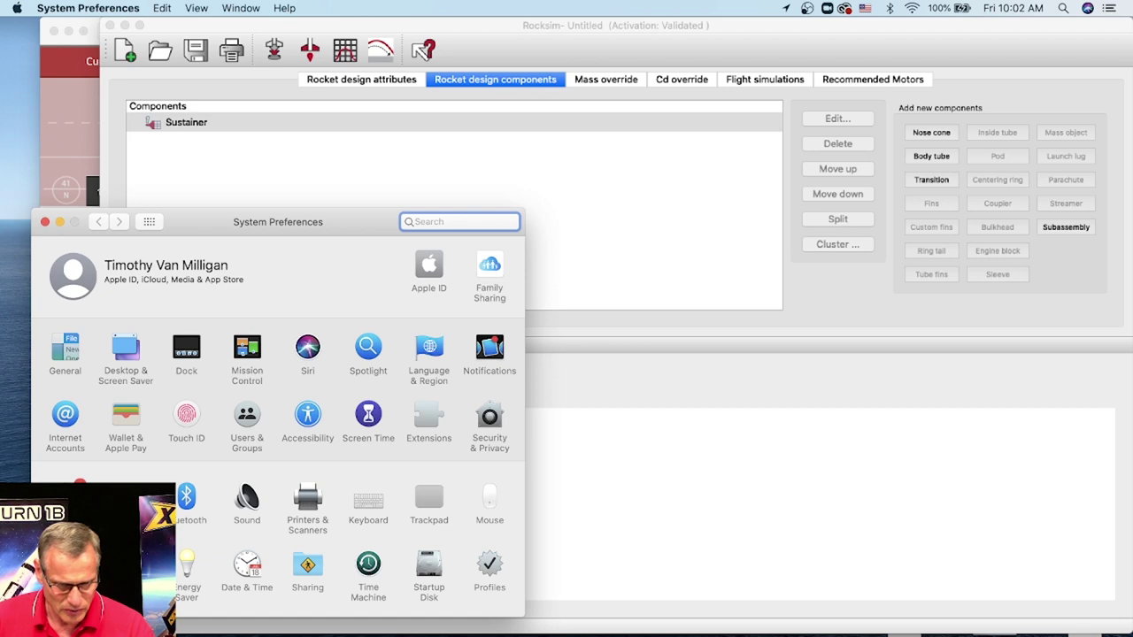
left_click(308, 416)
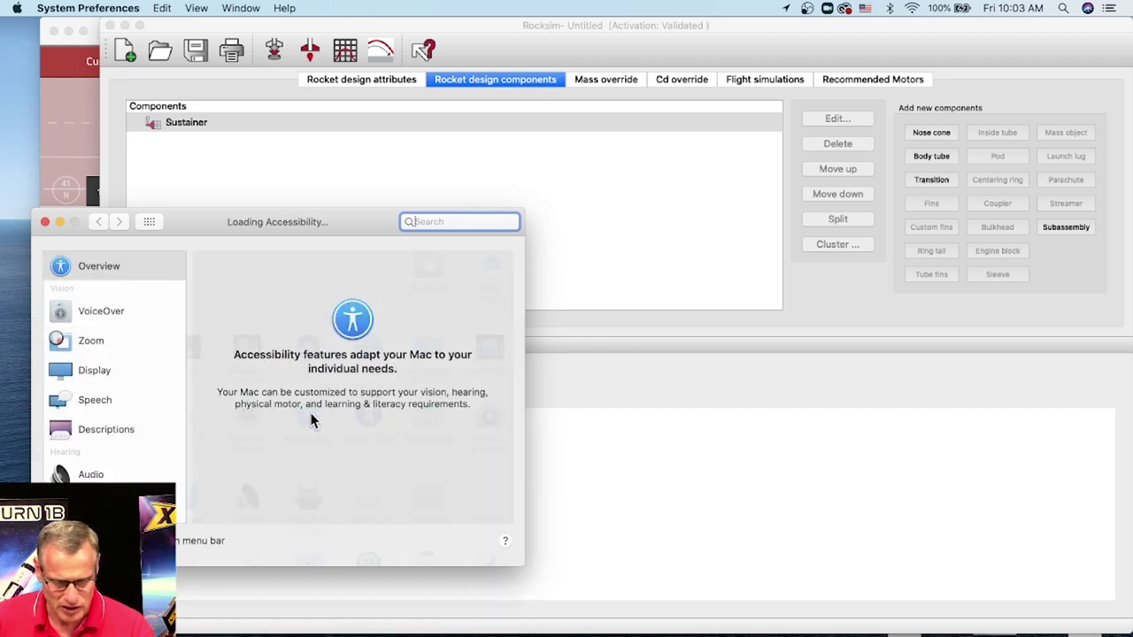
left_click(88, 370)
left_click(99, 265)
left_click(110, 377)
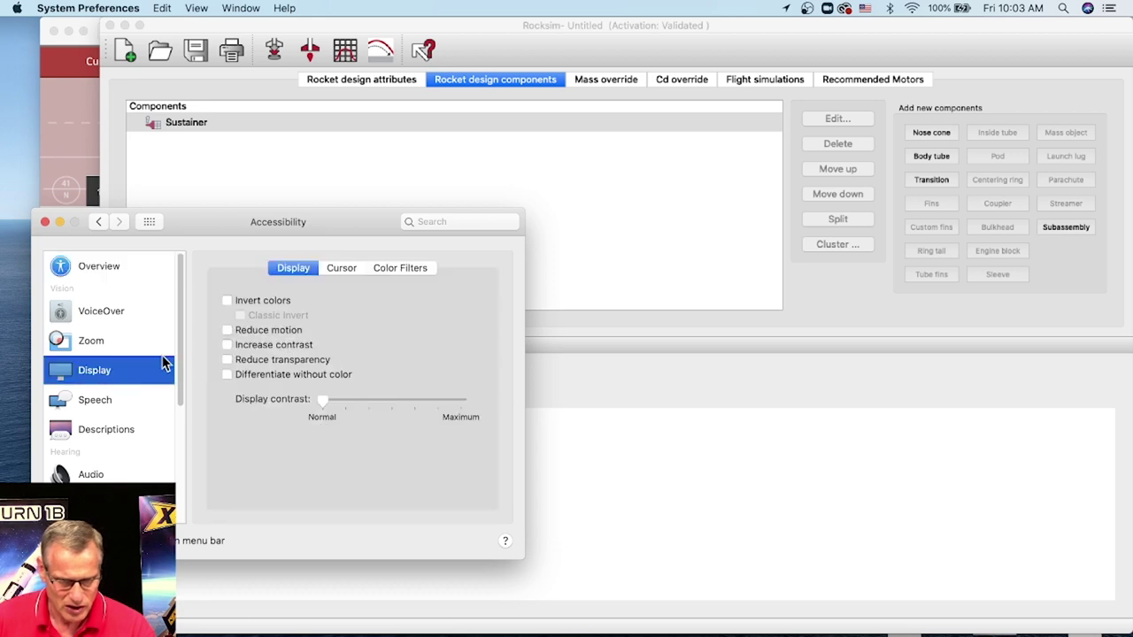
left_click(338, 274)
left_click_drag(329, 347, 445, 348)
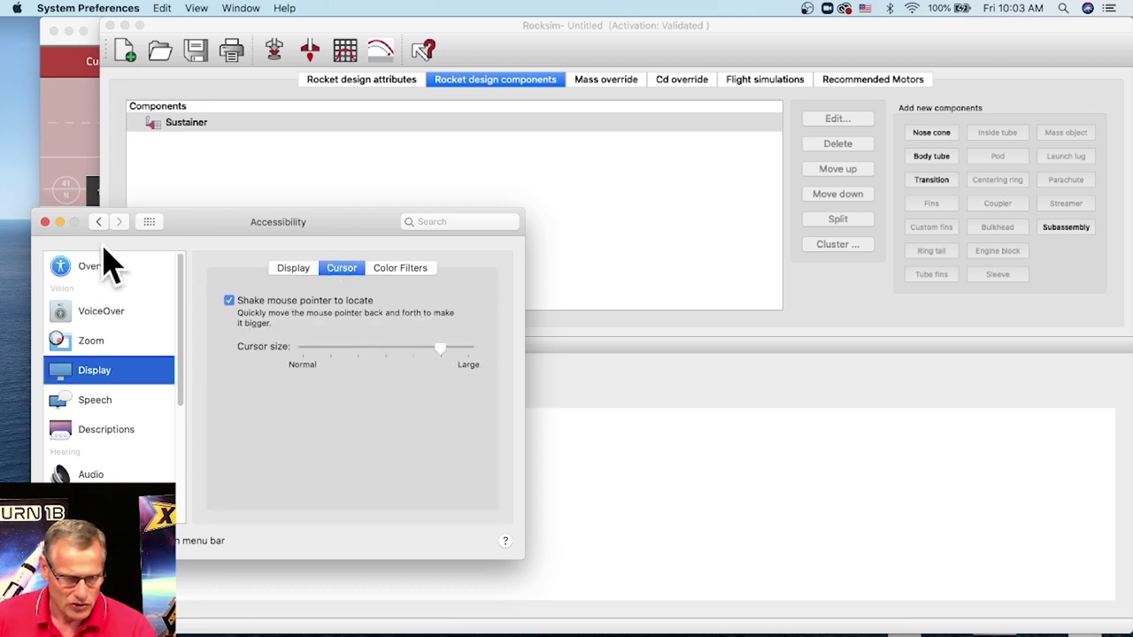
left_click(45, 222)
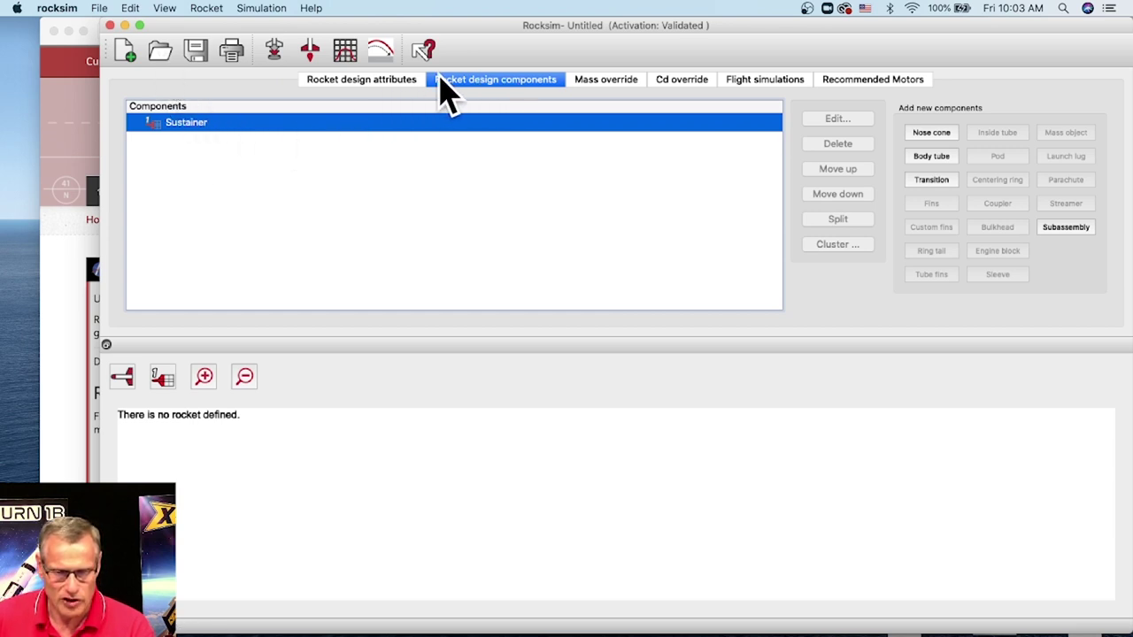
- Add a custom nose cone without using a database part, and set its shape to Ogive
left_click(929, 133)
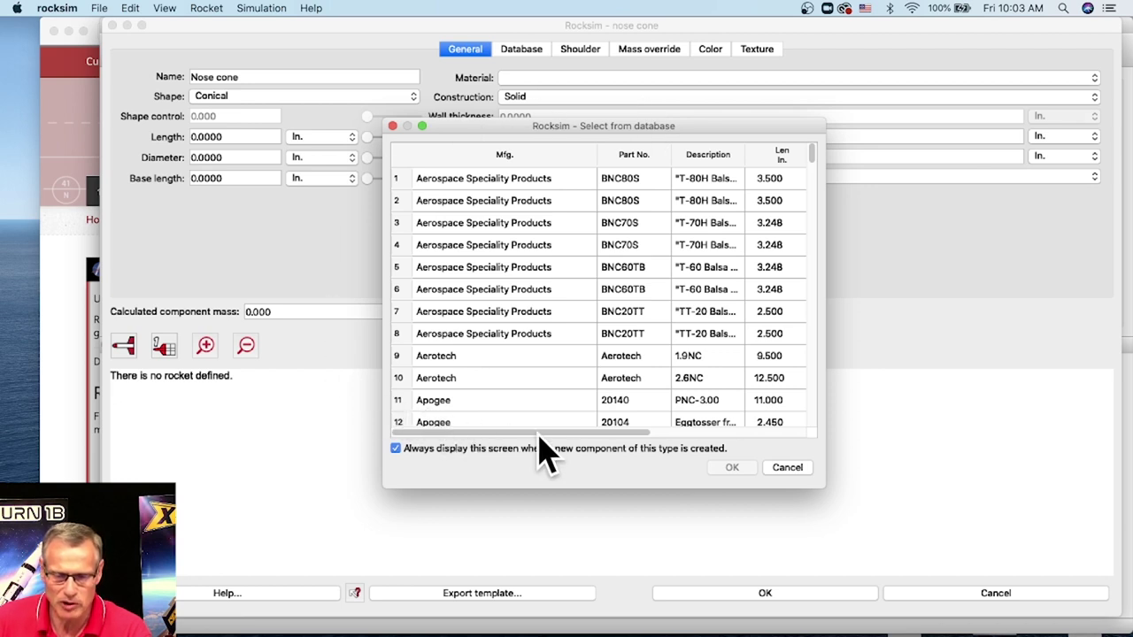
left_click(787, 469)
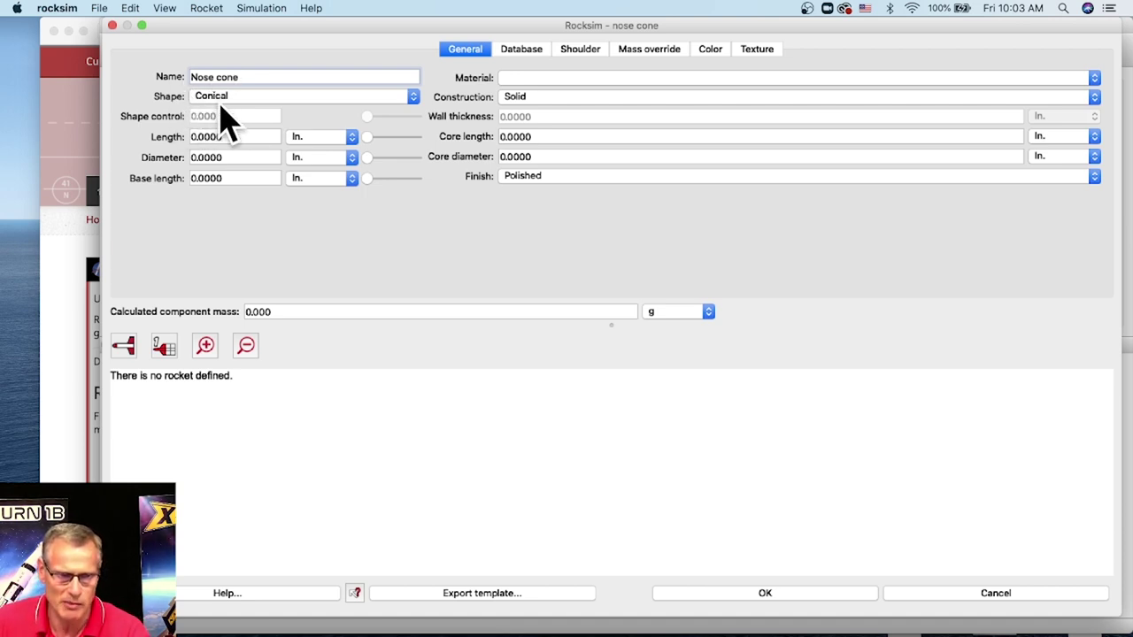
left_click(281, 99)
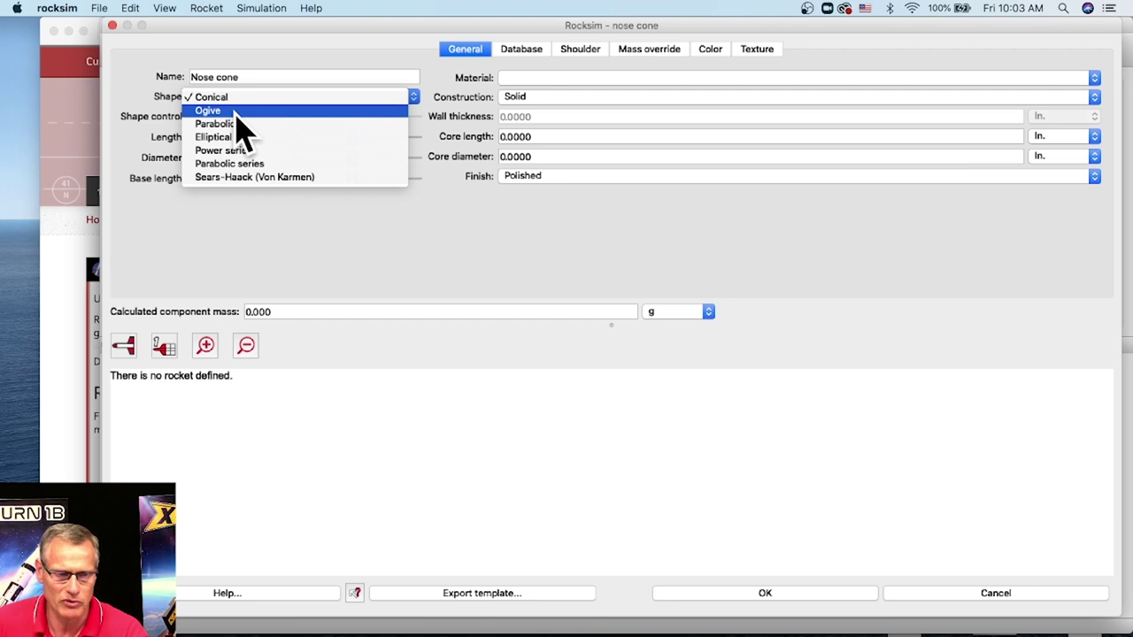
left_click(240, 131)
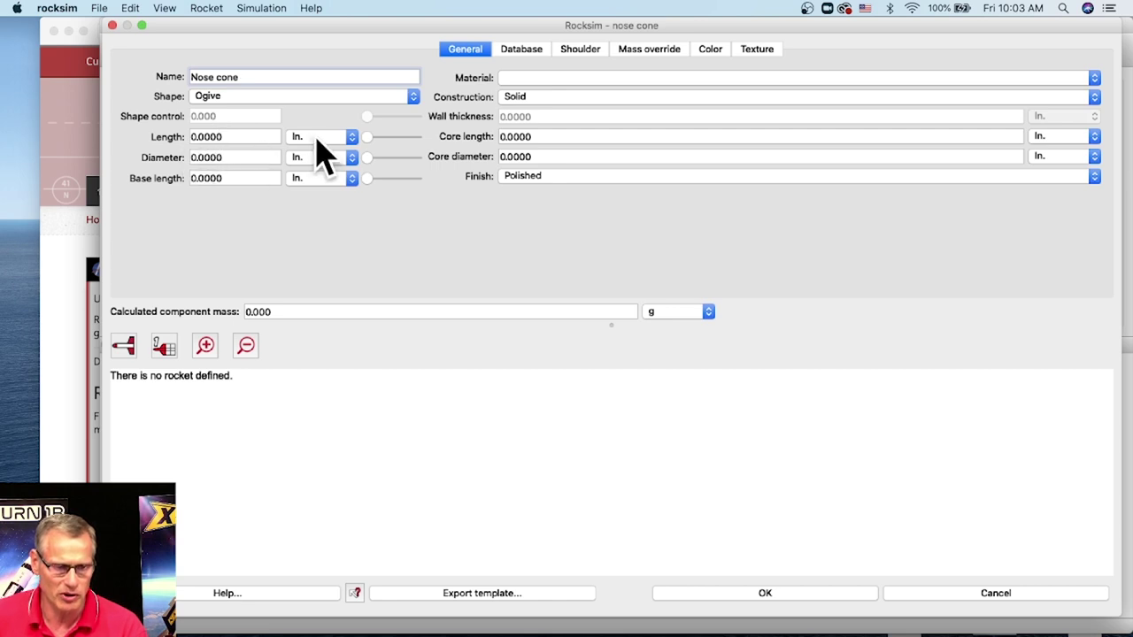
- Set the nose cone's length to 5 in., its diameter to 1.637 in. and its base length to 0 in
left_click(238, 137)
key("BackSpace")
key("BackSpace")
key("BackSpace")
key("BackSpace")
key("BackSpace")
key("BackSpace")
type("5")
key("Return")
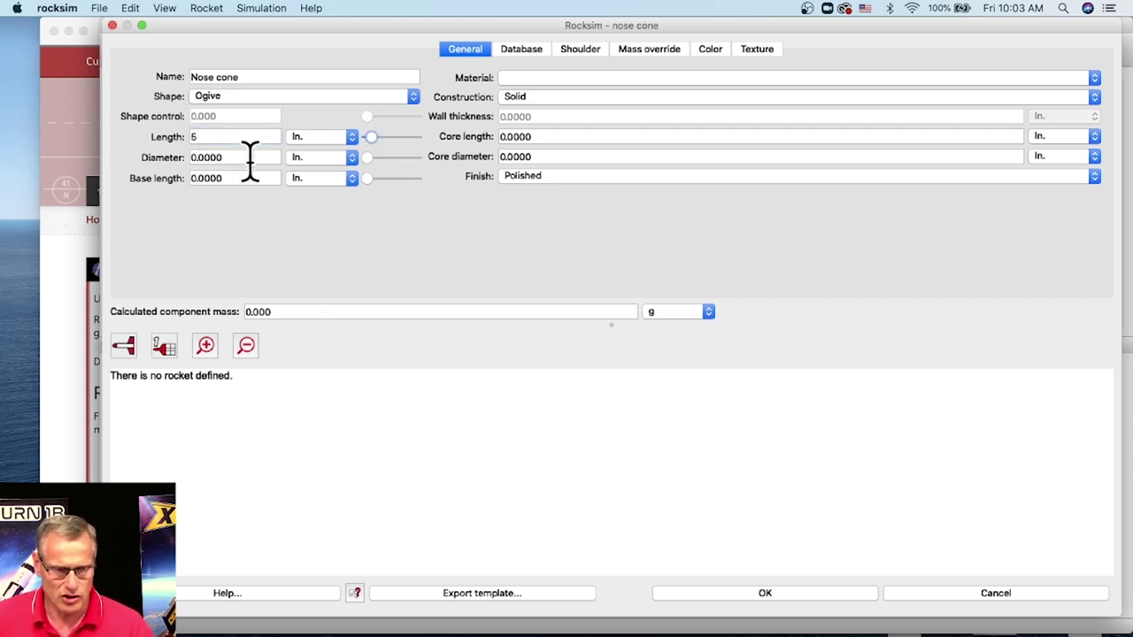
left_click(237, 157)
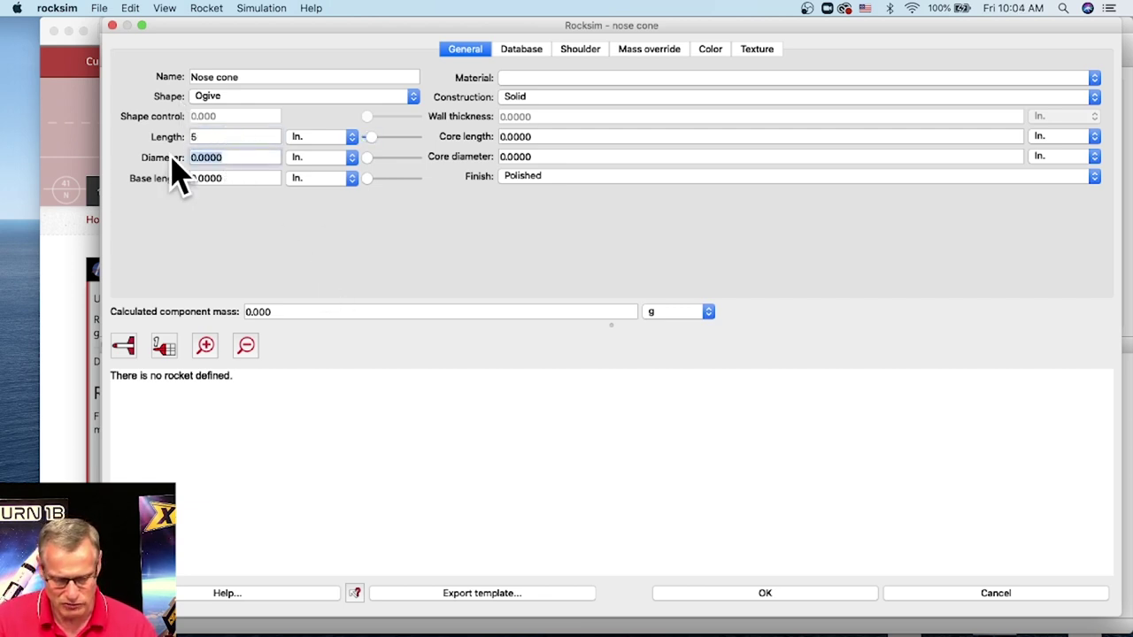
type("1.637")
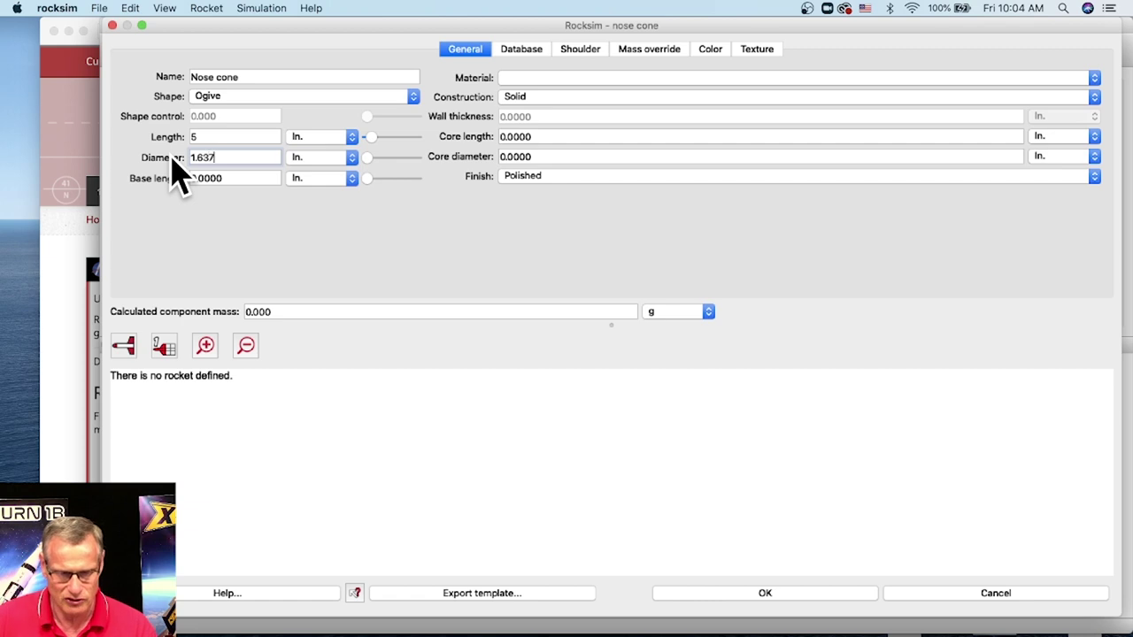
key("Return")
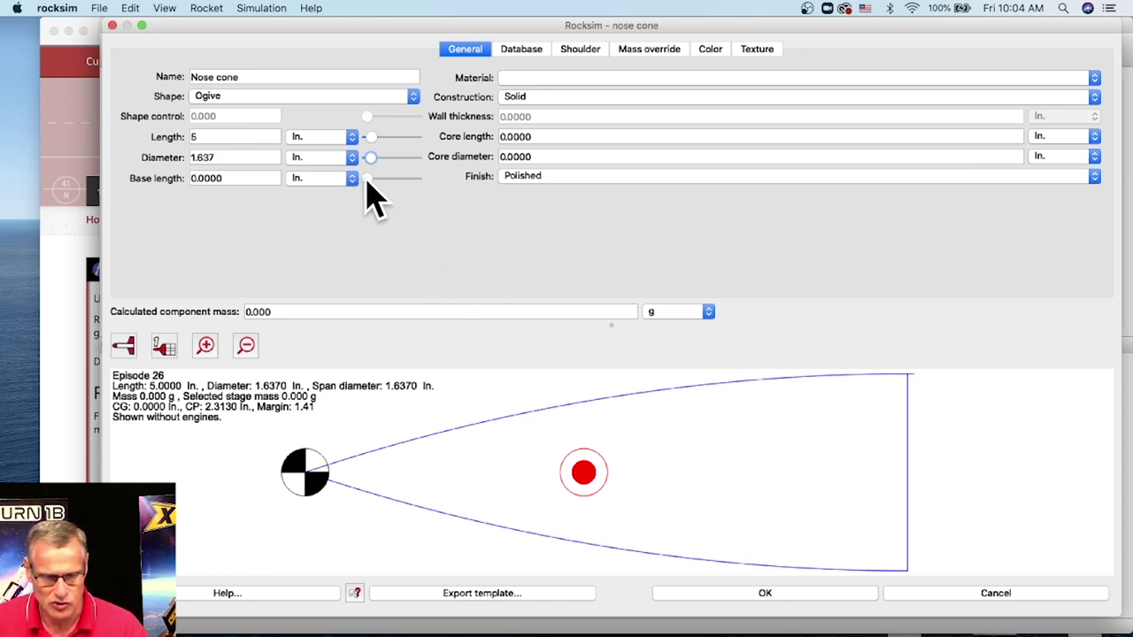
left_click_drag(369, 182, 372, 180)
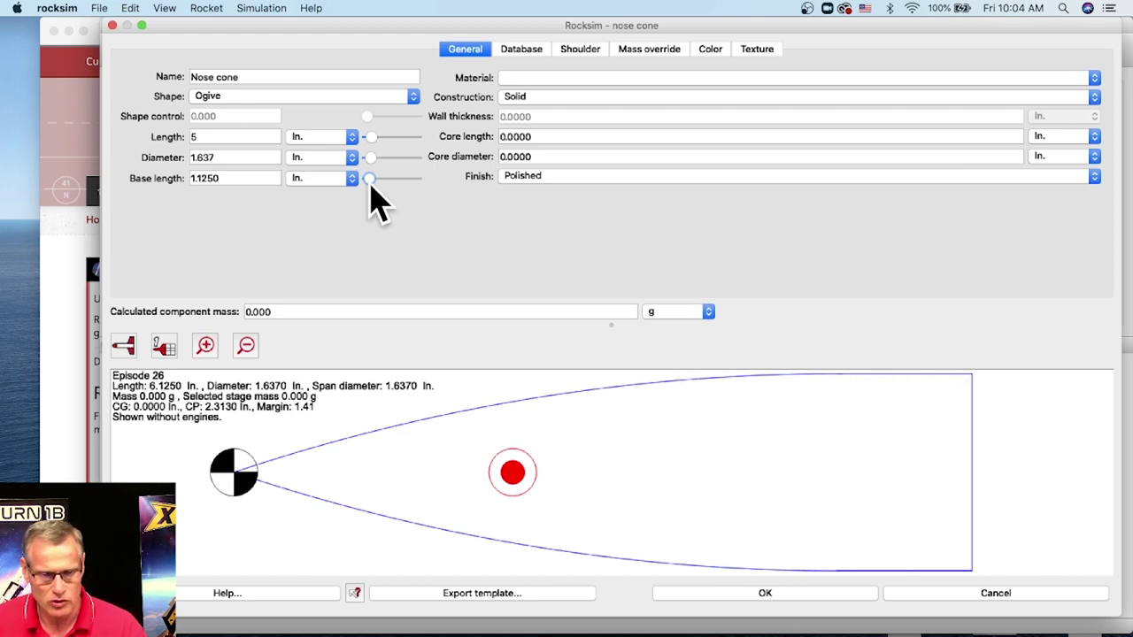
left_click_drag(370, 178, 366, 179)
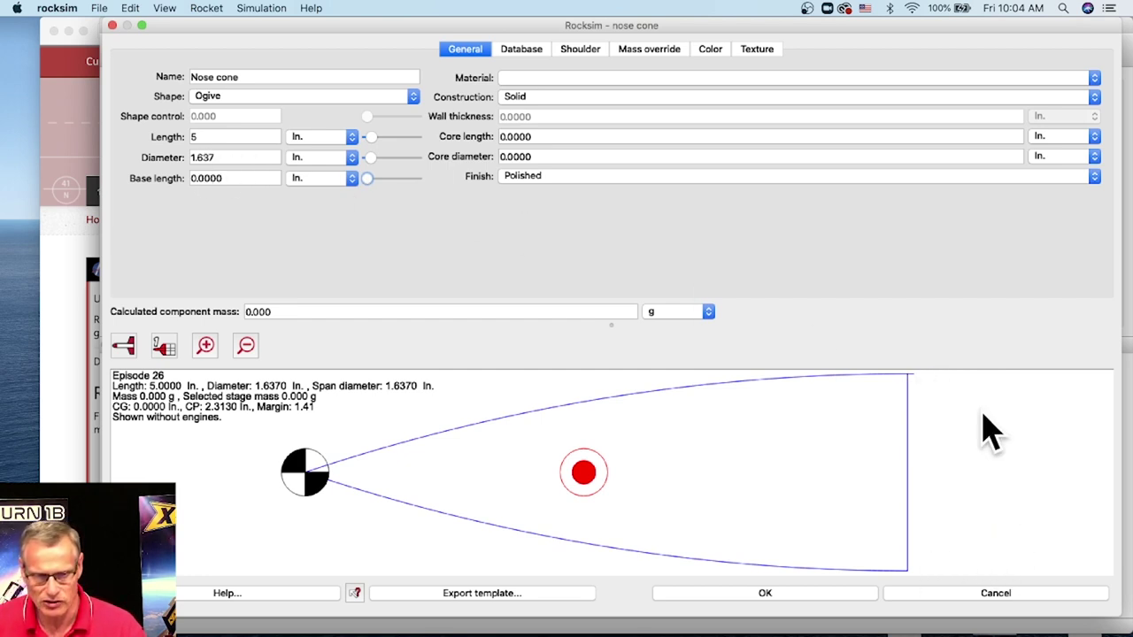
- Size the nose cone's shoulder to fit Apogee body tube 10141 (41.6 mm) and inspect the joint in the side view
left_click(582, 54)
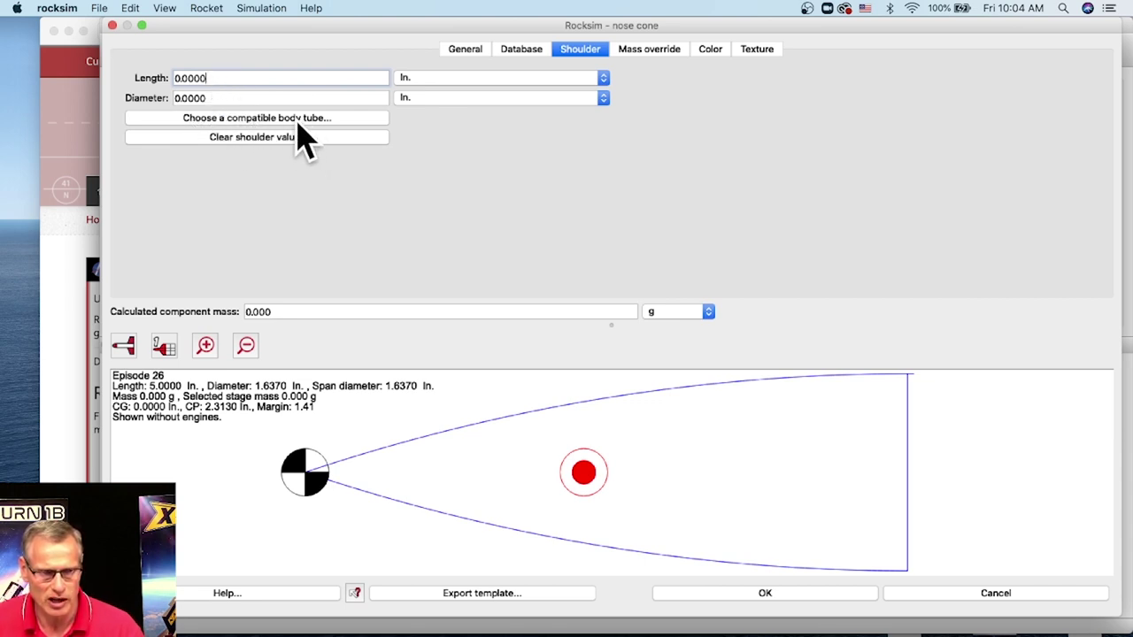
left_click(327, 121)
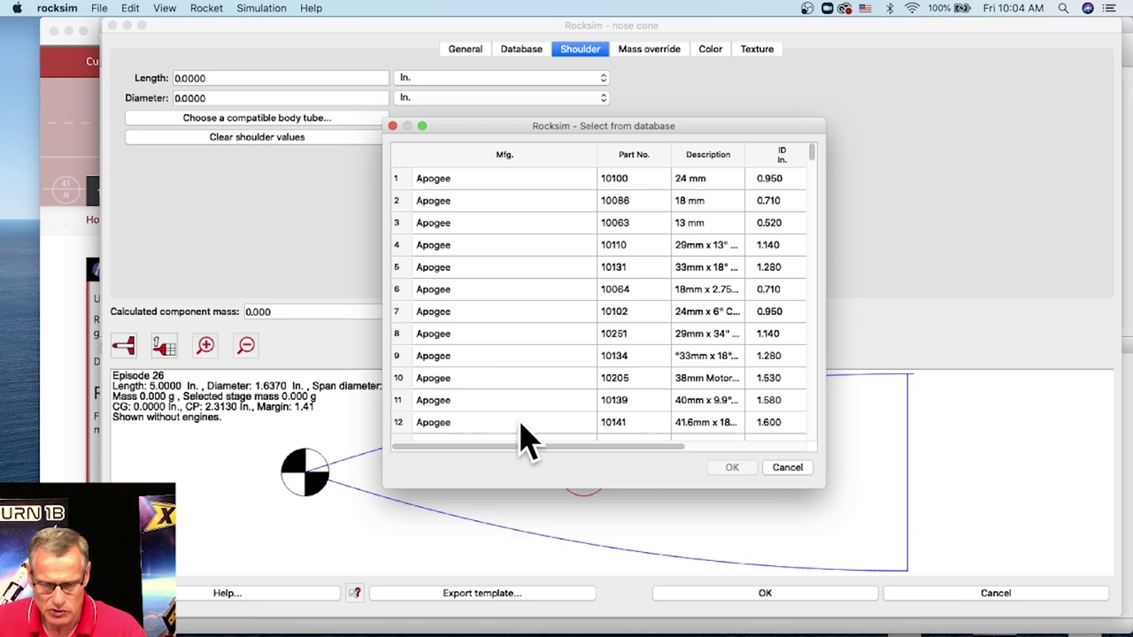
left_click(708, 423)
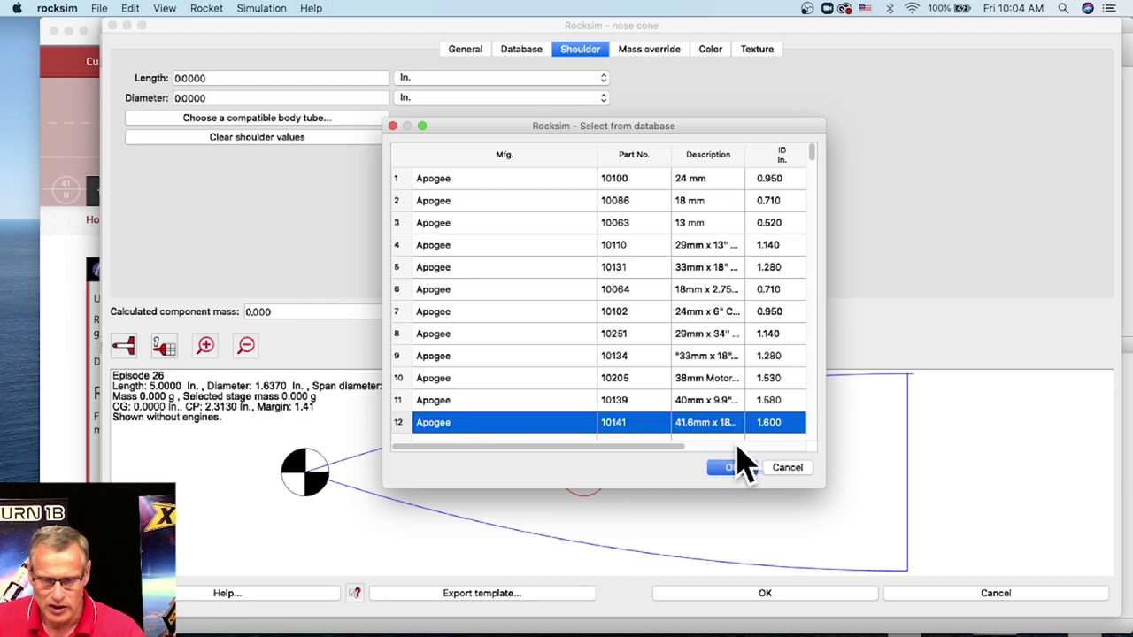
left_click(732, 467)
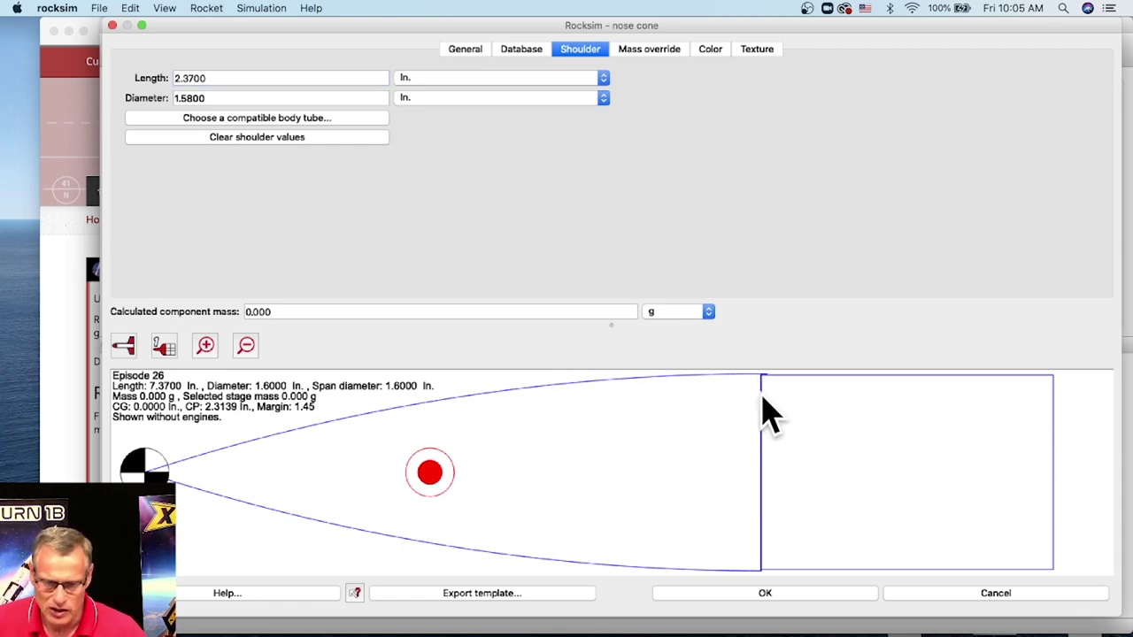
scroll(773, 409, "up", 3)
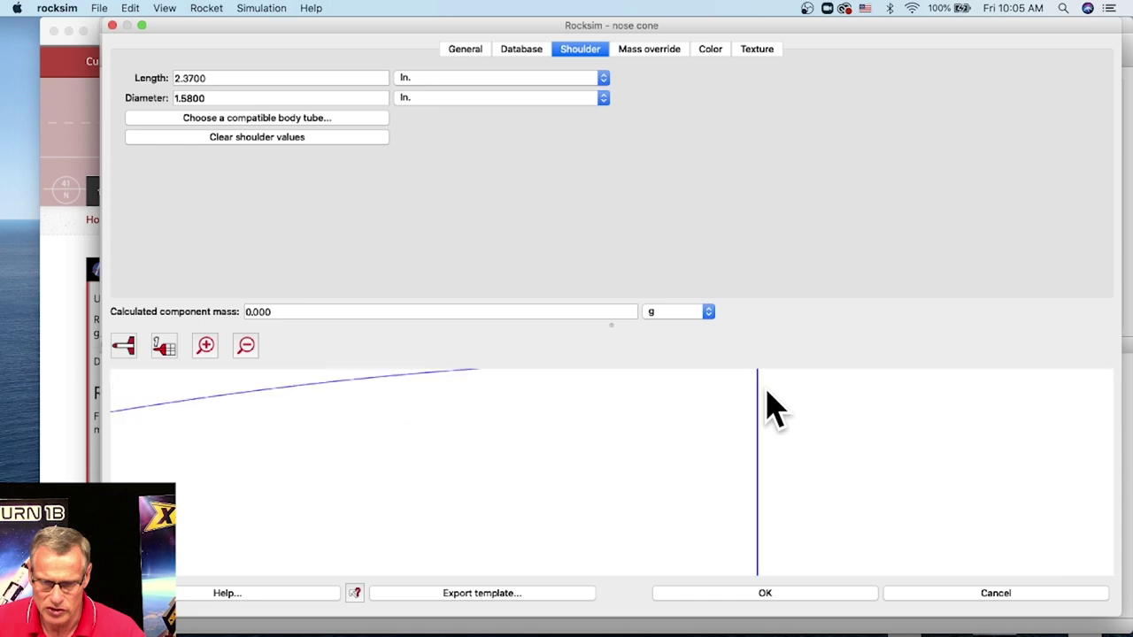
scroll(759, 451, "up", 3)
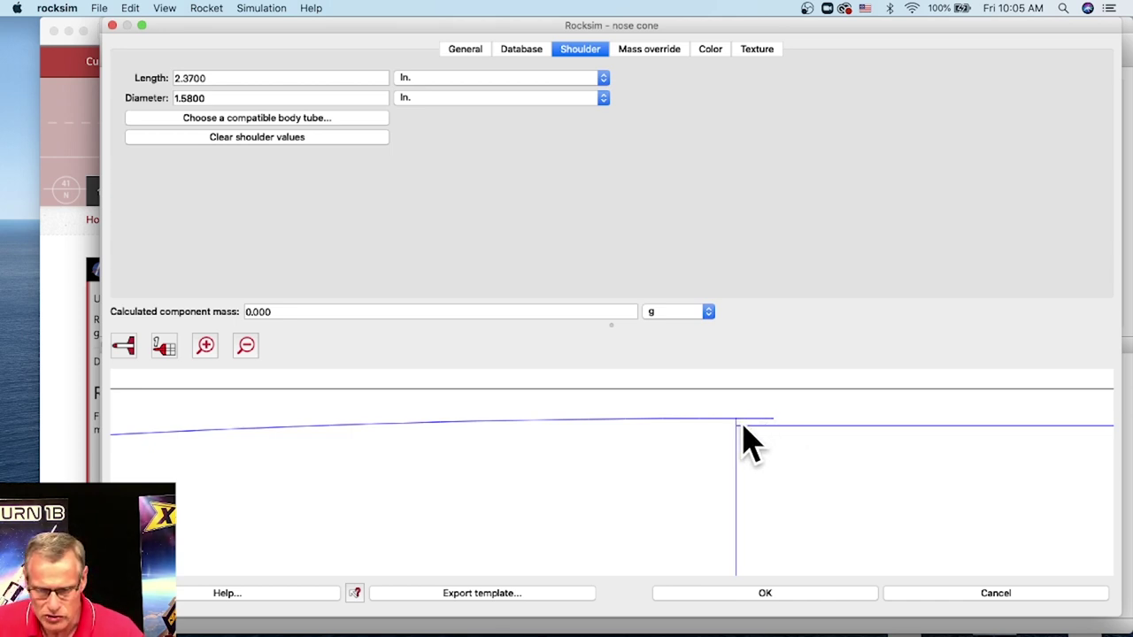
scroll(792, 447, "down", 3)
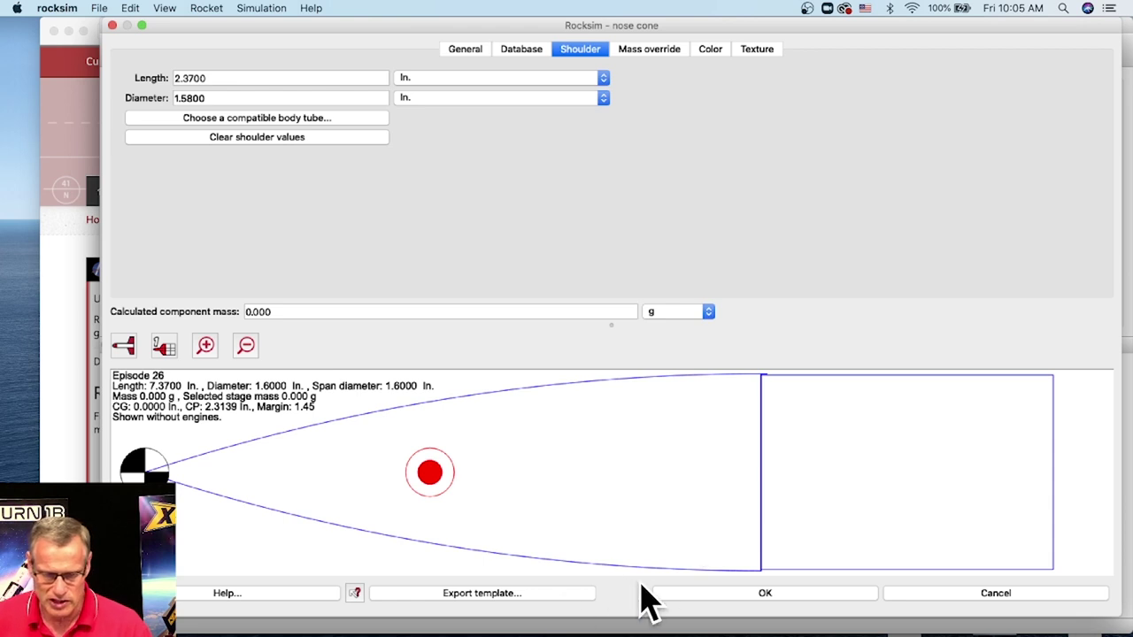
- Set the nose cone's material to Balsa and accept the nose cone
left_click(764, 599)
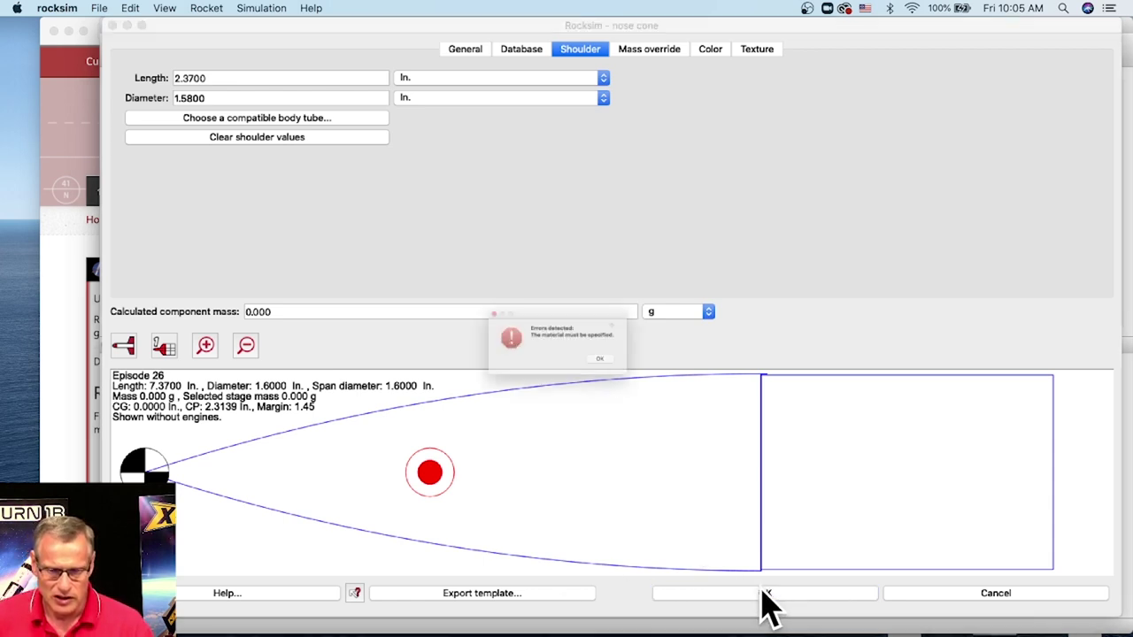
left_click(632, 374)
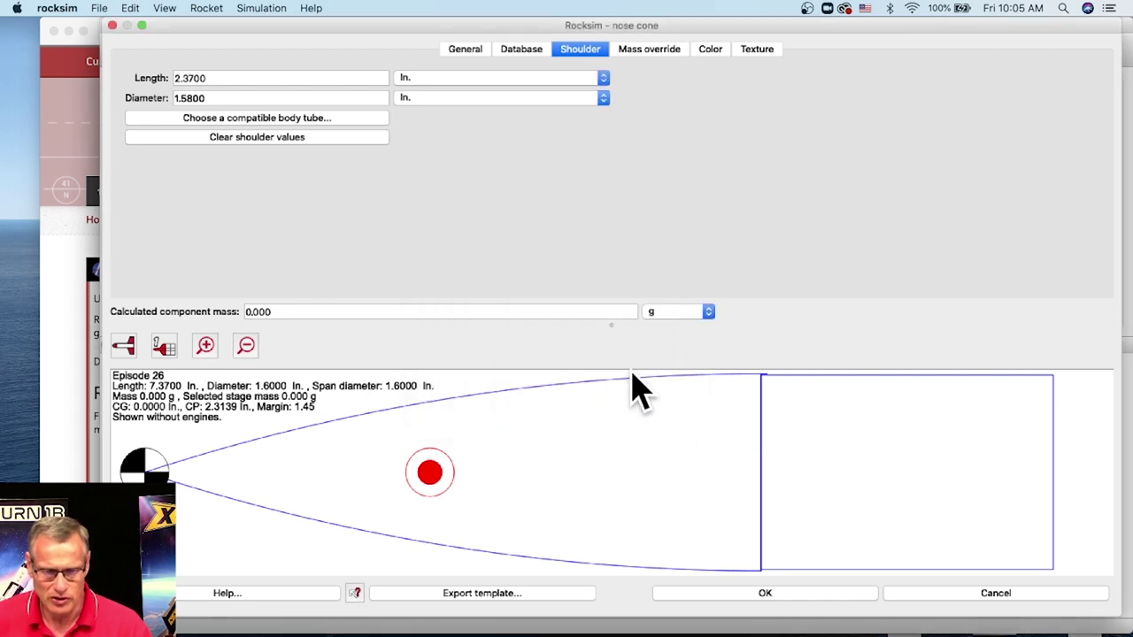
left_click(470, 51)
left_click(560, 79)
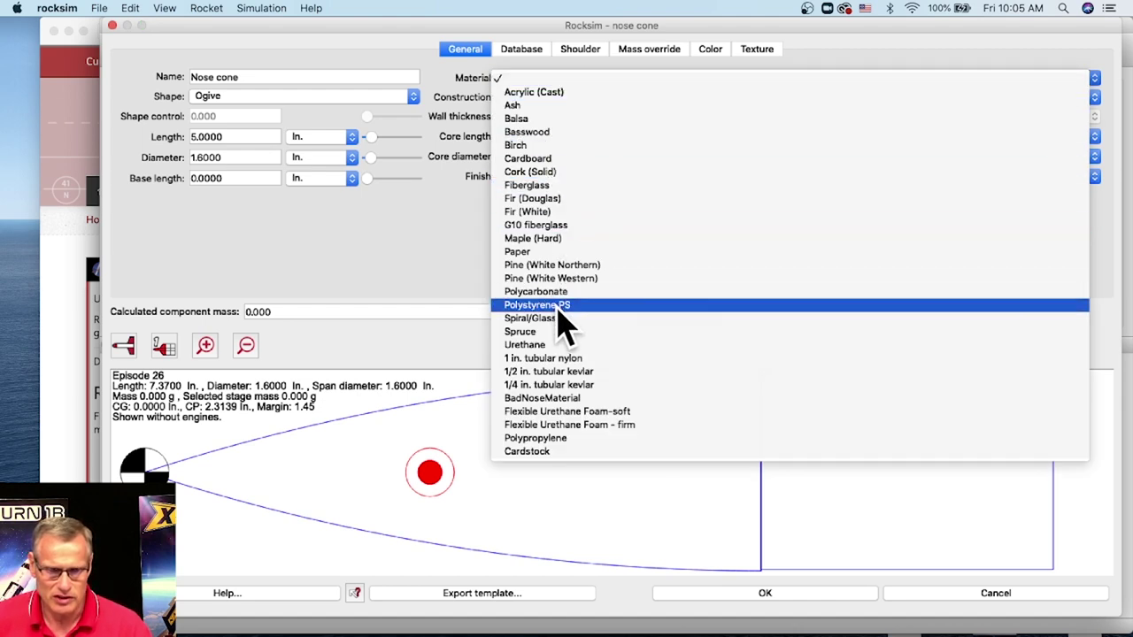
left_click(531, 124)
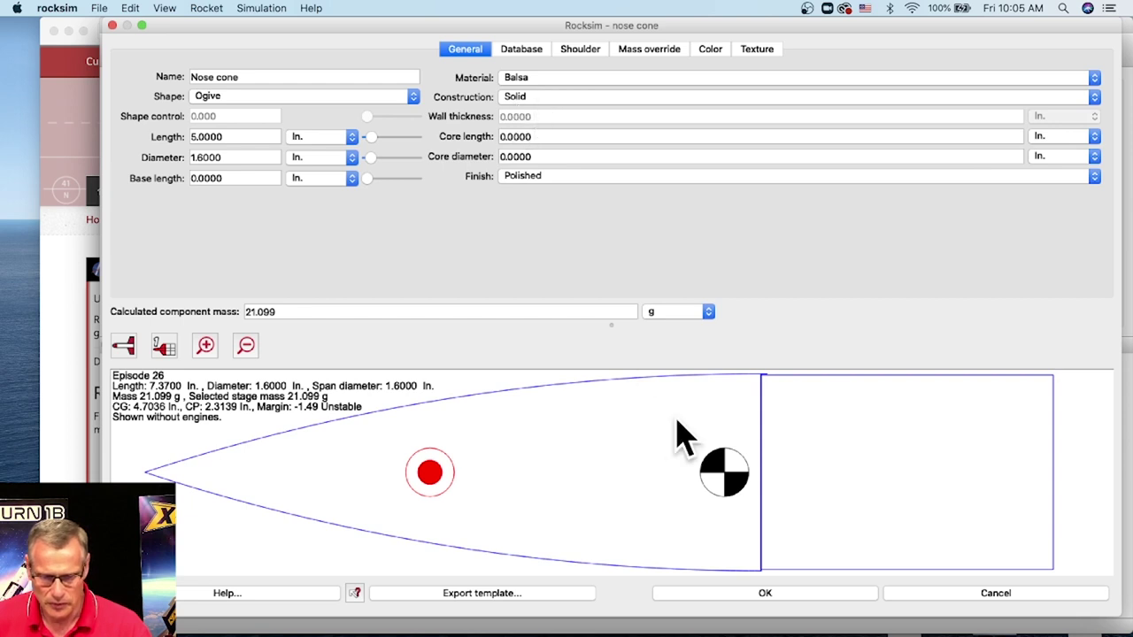
left_click(748, 594)
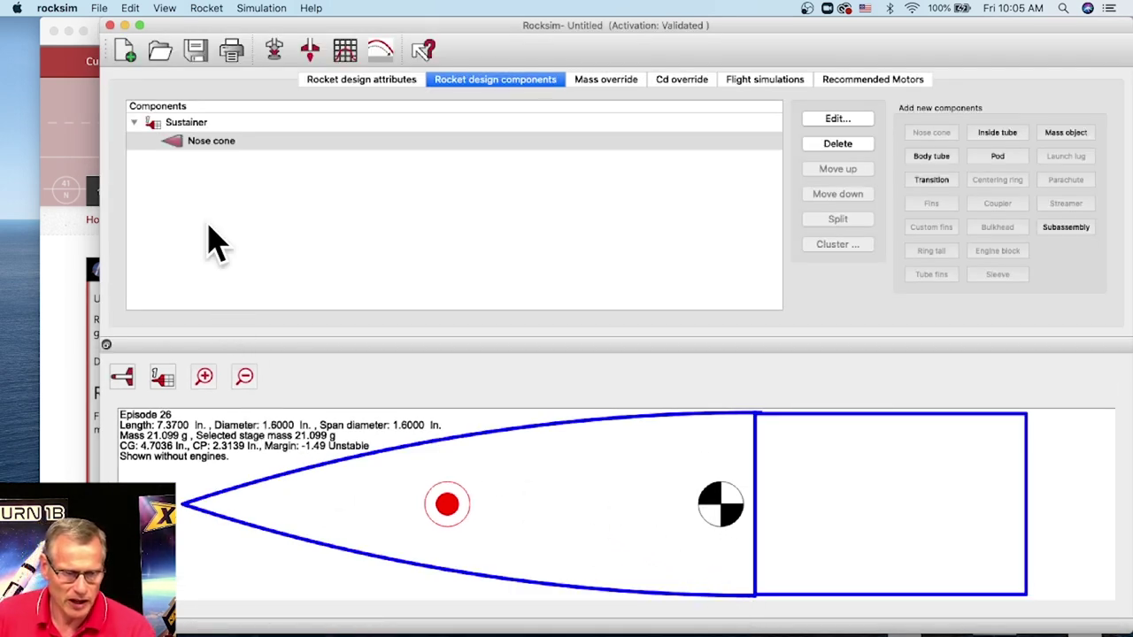
- Start a 3D model export of the design to the Desktop with the file name Episode 26 Nose Cone
left_click(99, 9)
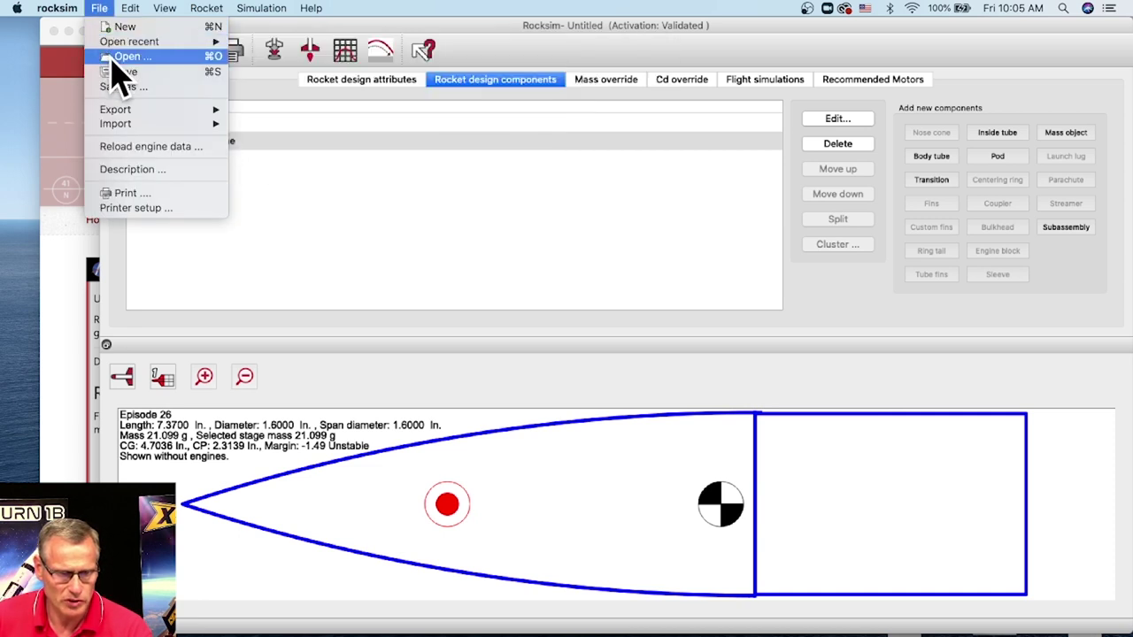
mouse_move(117, 111)
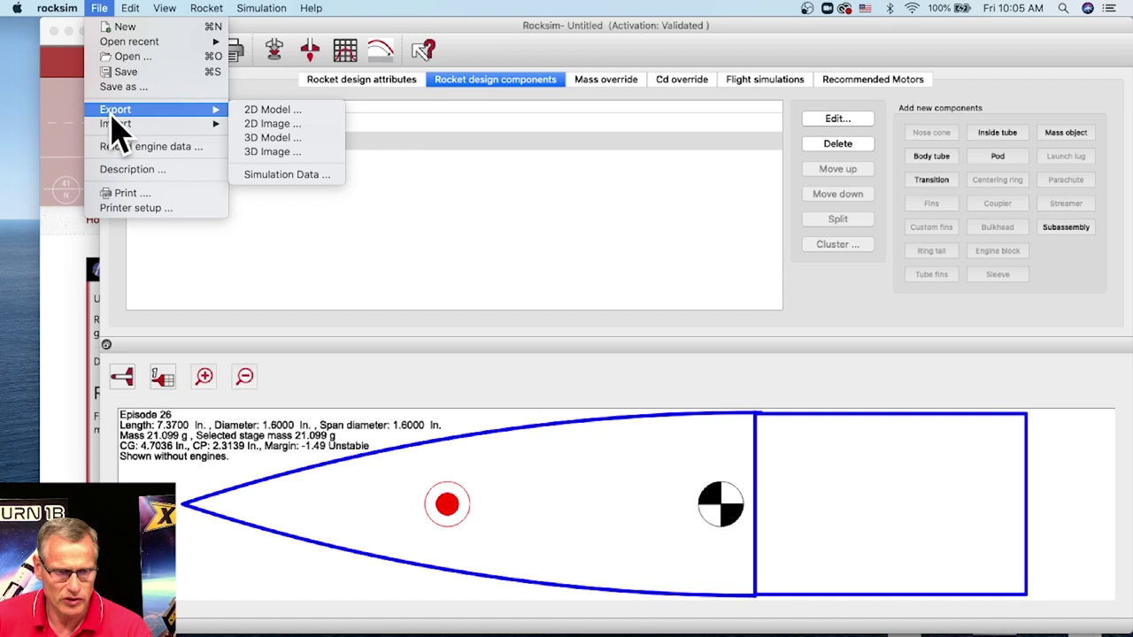
left_click(312, 140)
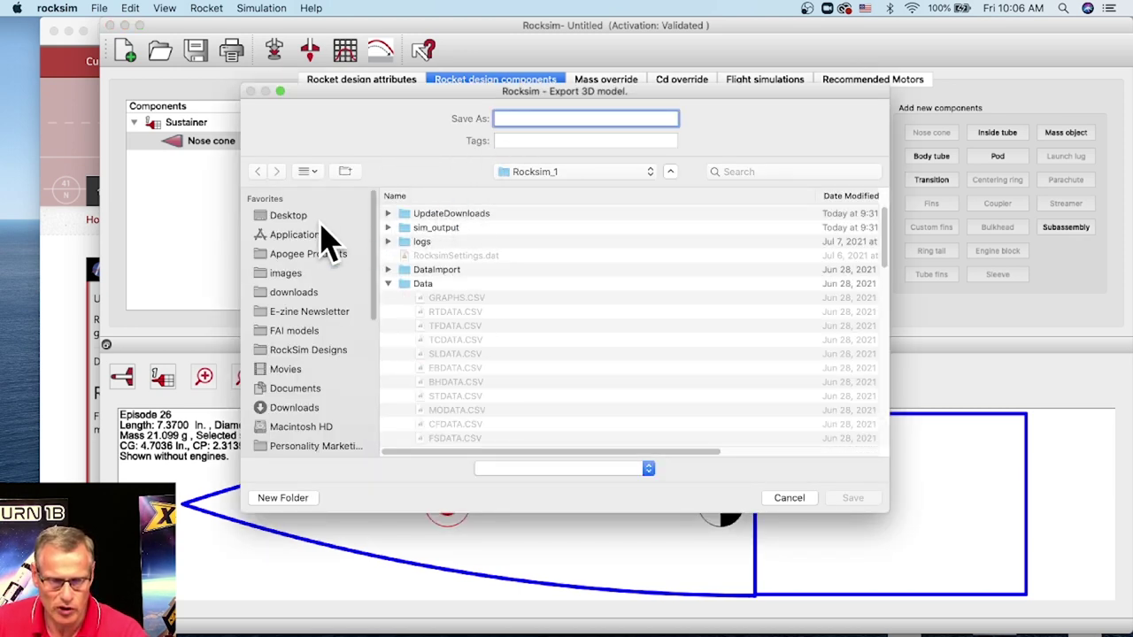
left_click(276, 217)
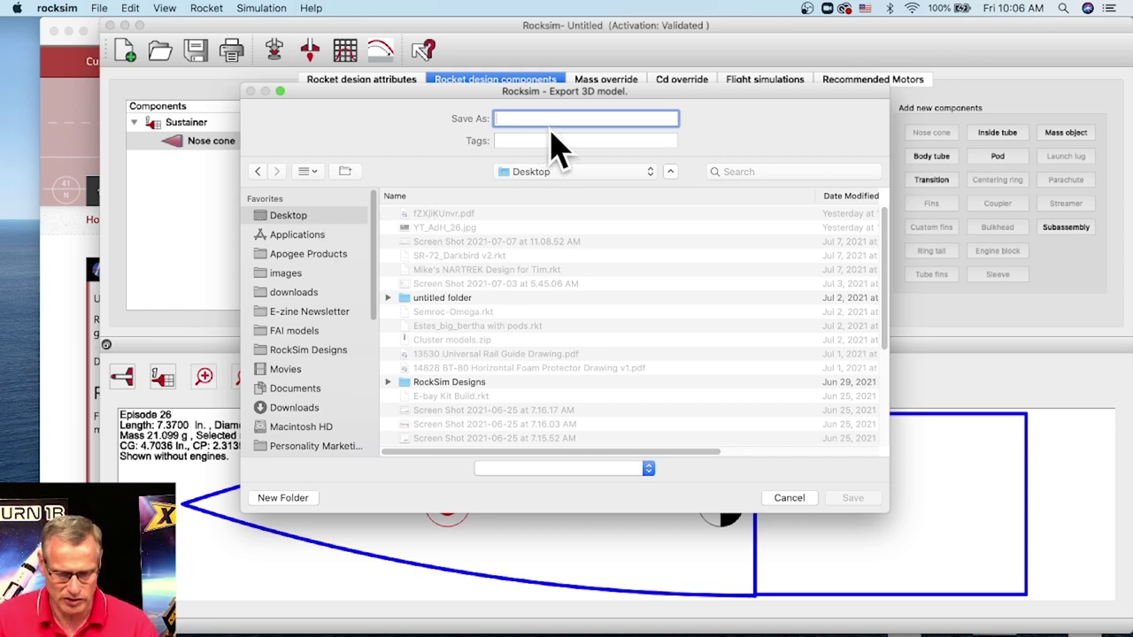
type("Episode 26 Nose Cone")
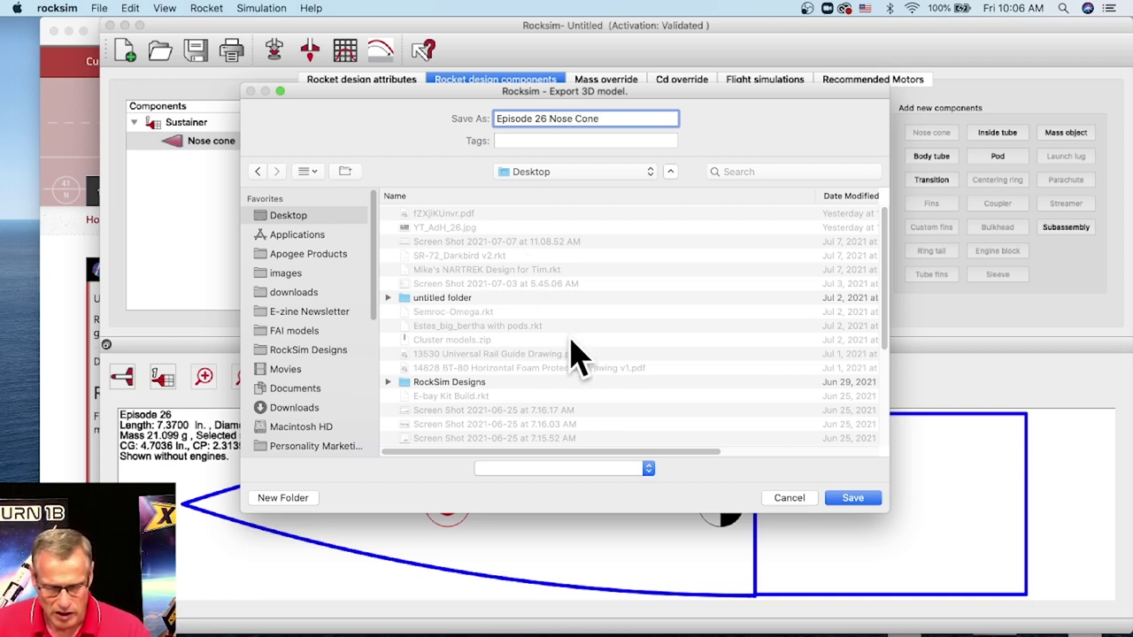
- Choose OBJ (*.obj) as the 3D model format and complete the export
left_click(582, 468)
left_click(582, 468)
left_click(585, 469)
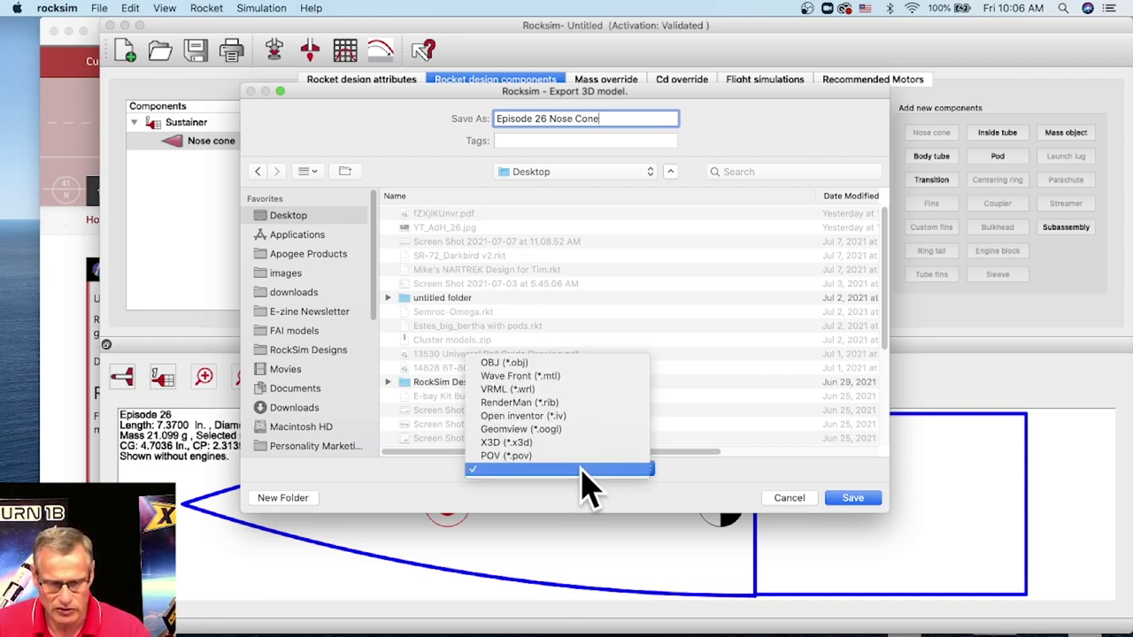
left_click(686, 487)
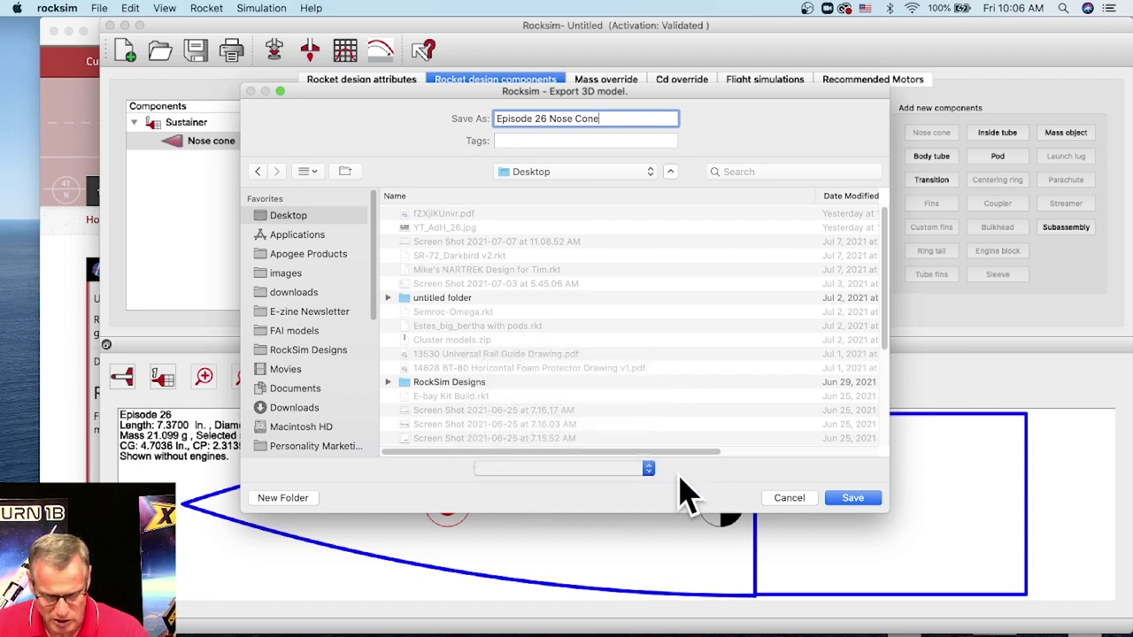
left_click(567, 470)
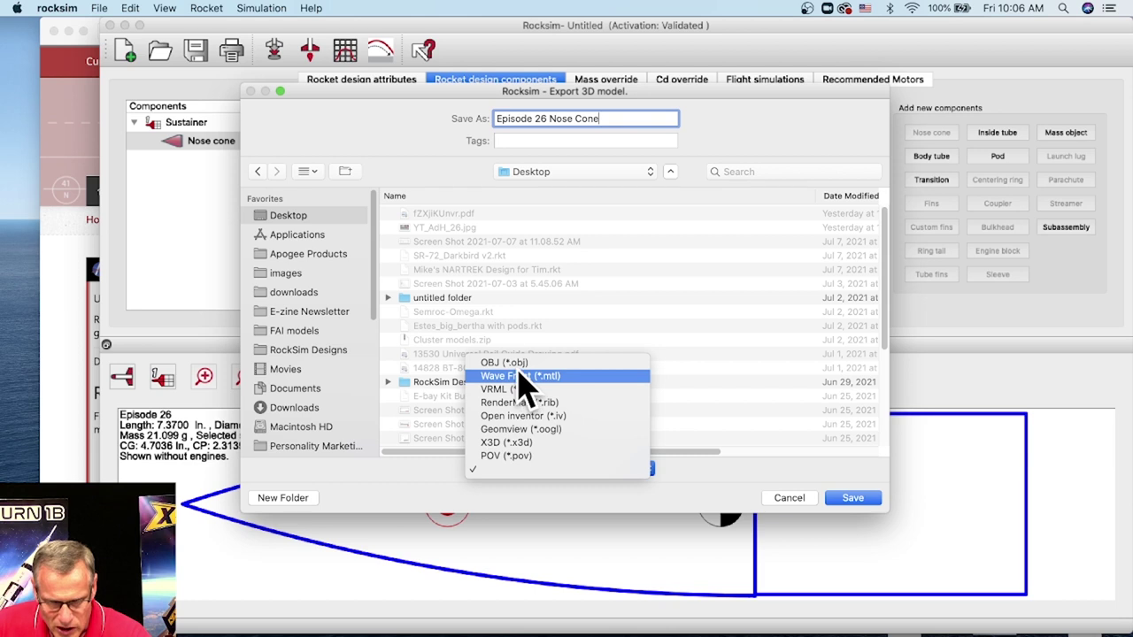
left_click(519, 364)
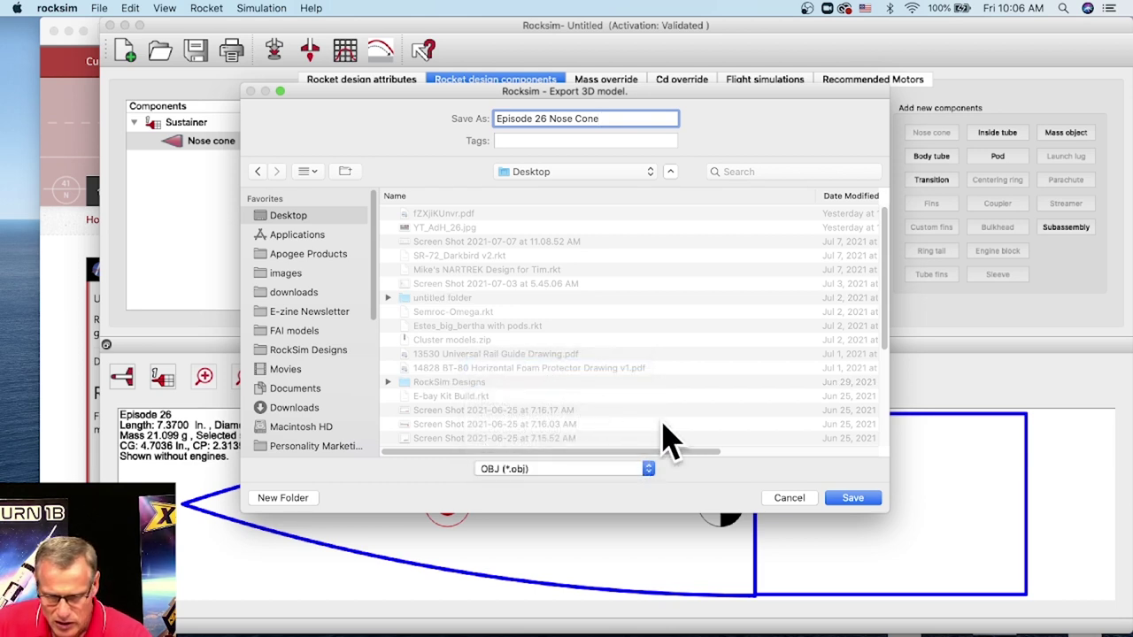
left_click(853, 500)
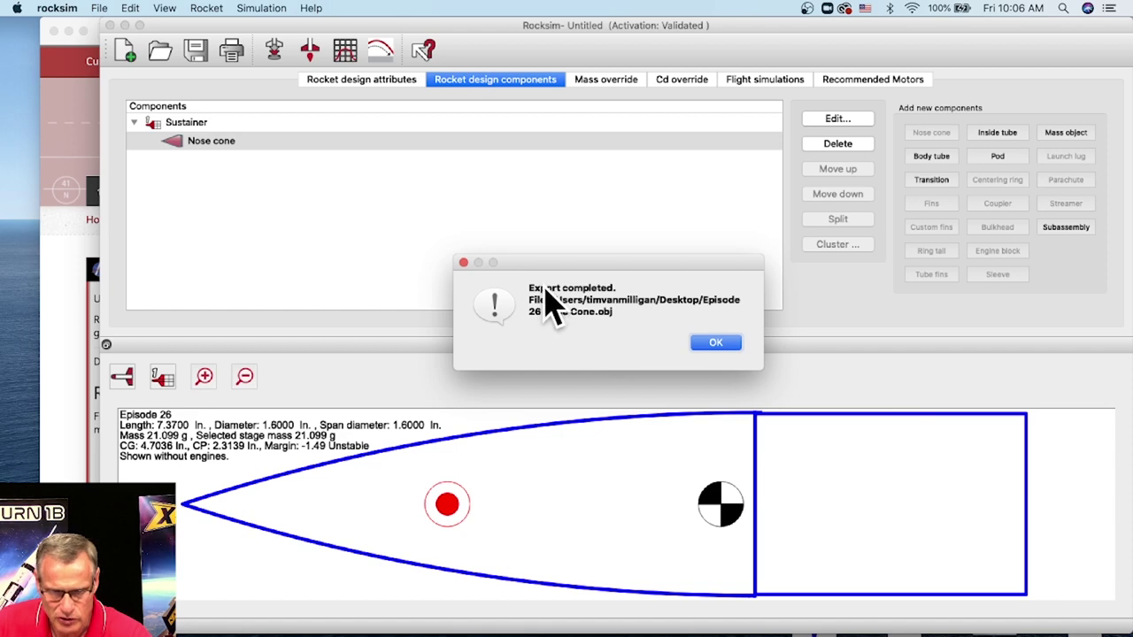
left_click(726, 341)
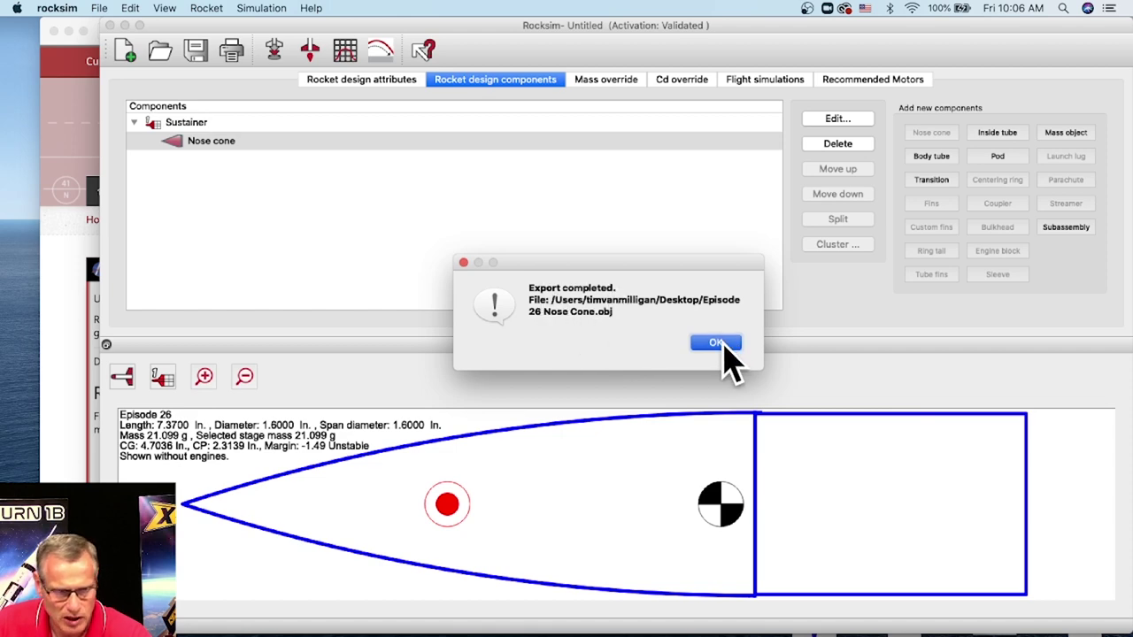
- Reopen the nose cone and try to export its template to the Desktop as Nose cone.stl
double_click(201, 142)
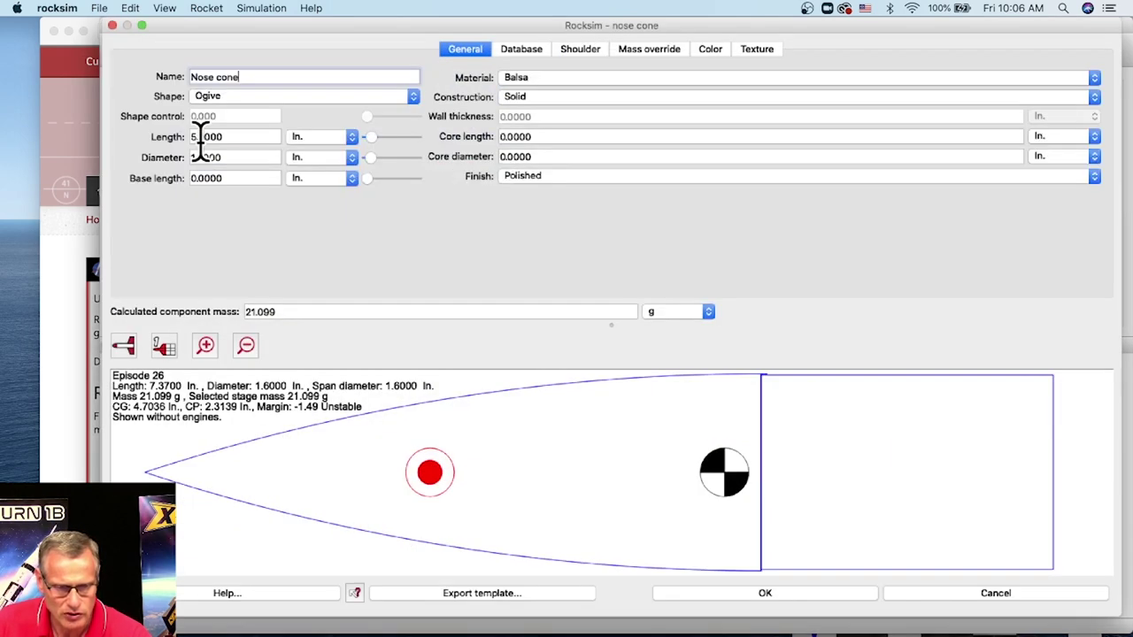
left_click(523, 598)
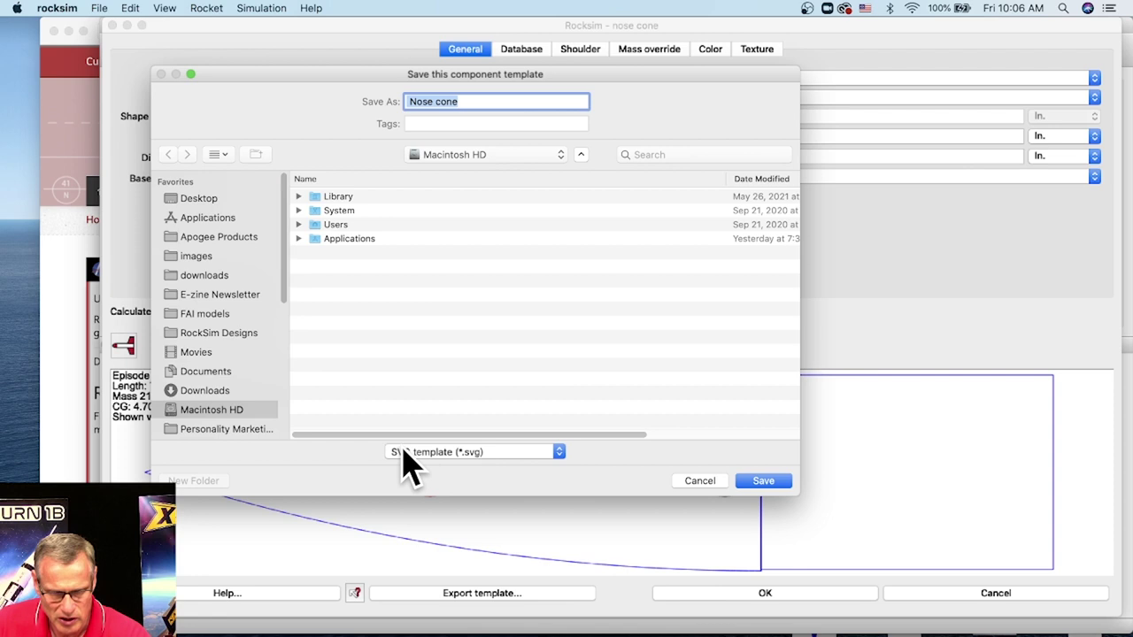
left_click(521, 453)
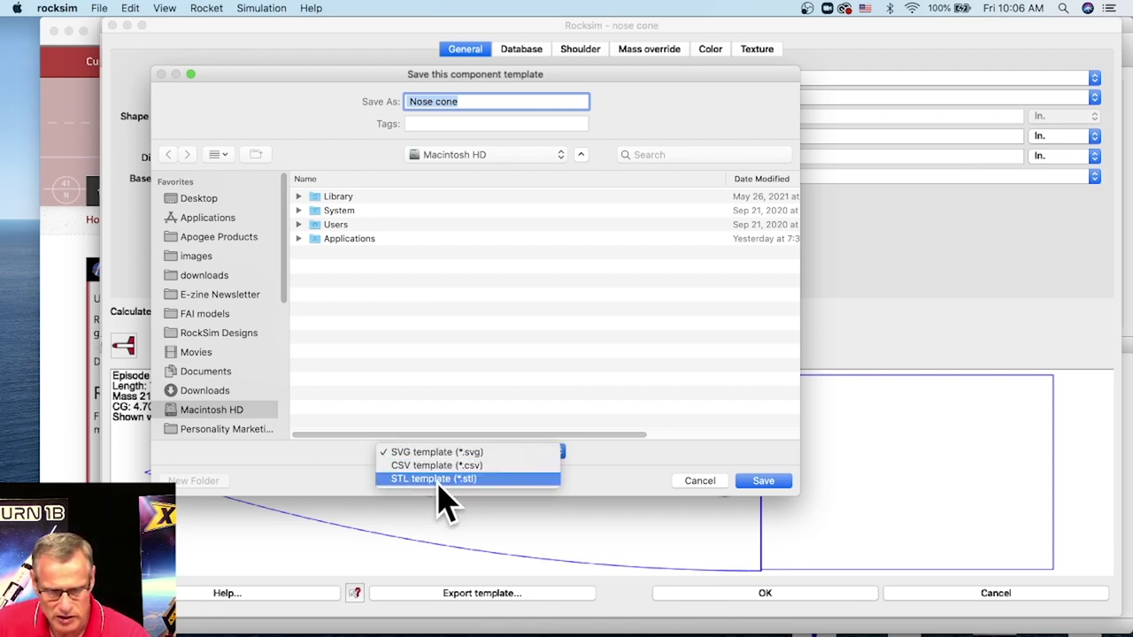
left_click(188, 202)
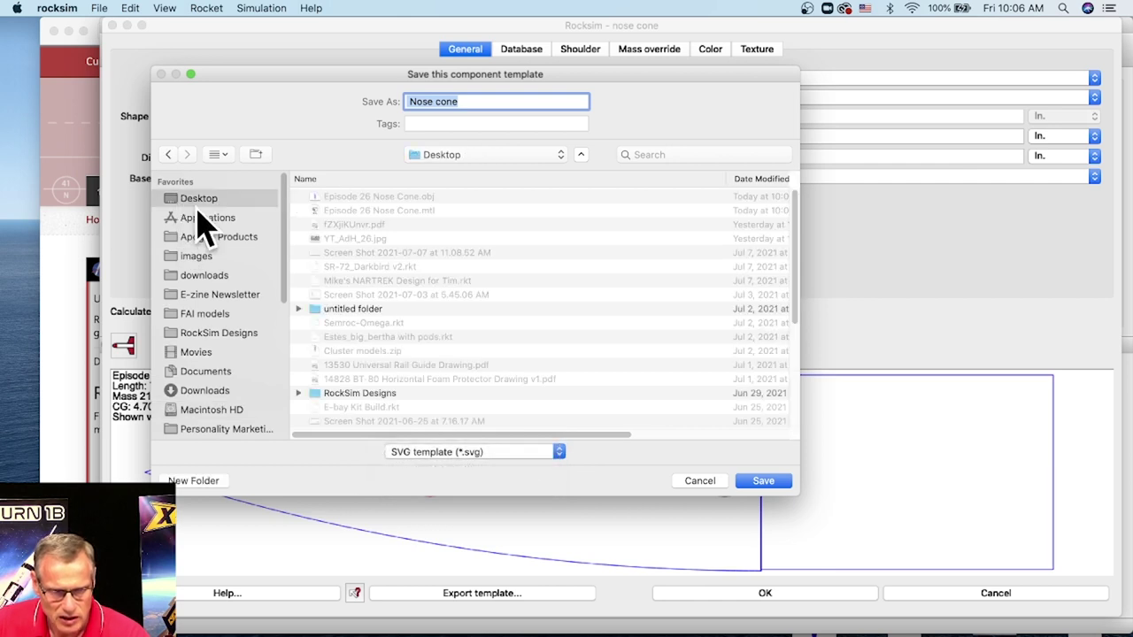
left_click(473, 100)
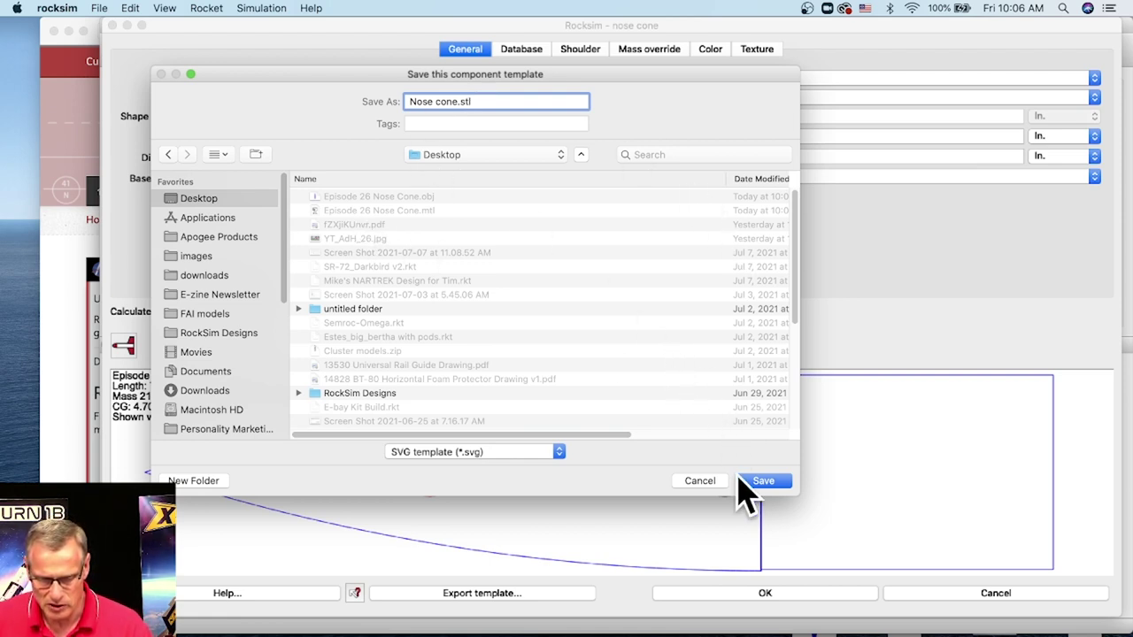
left_click(759, 481)
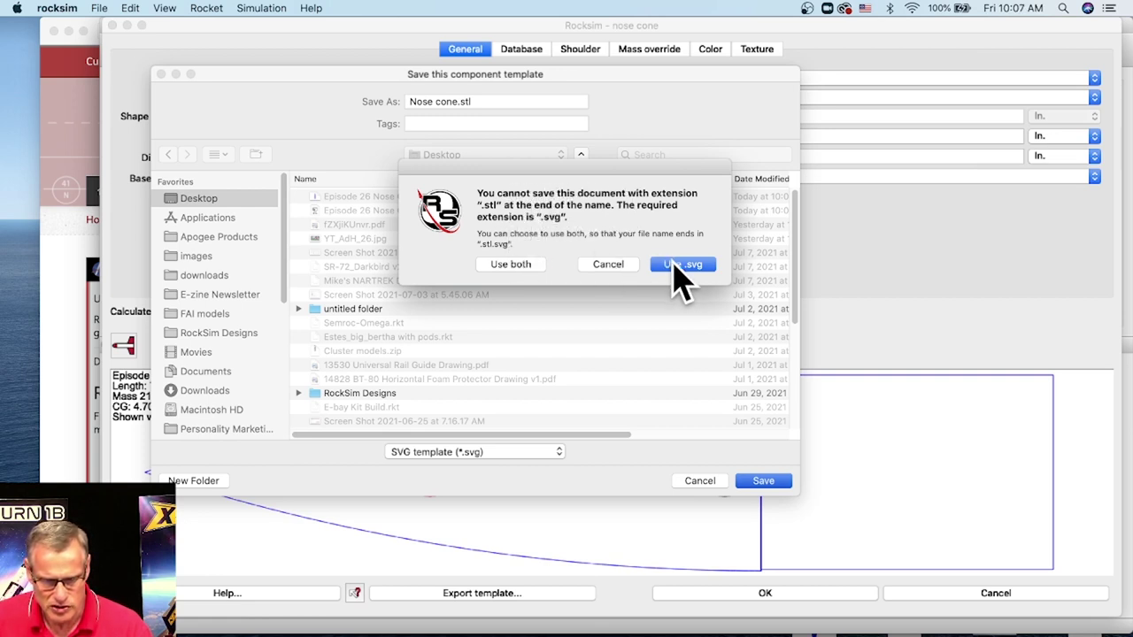
left_click(620, 265)
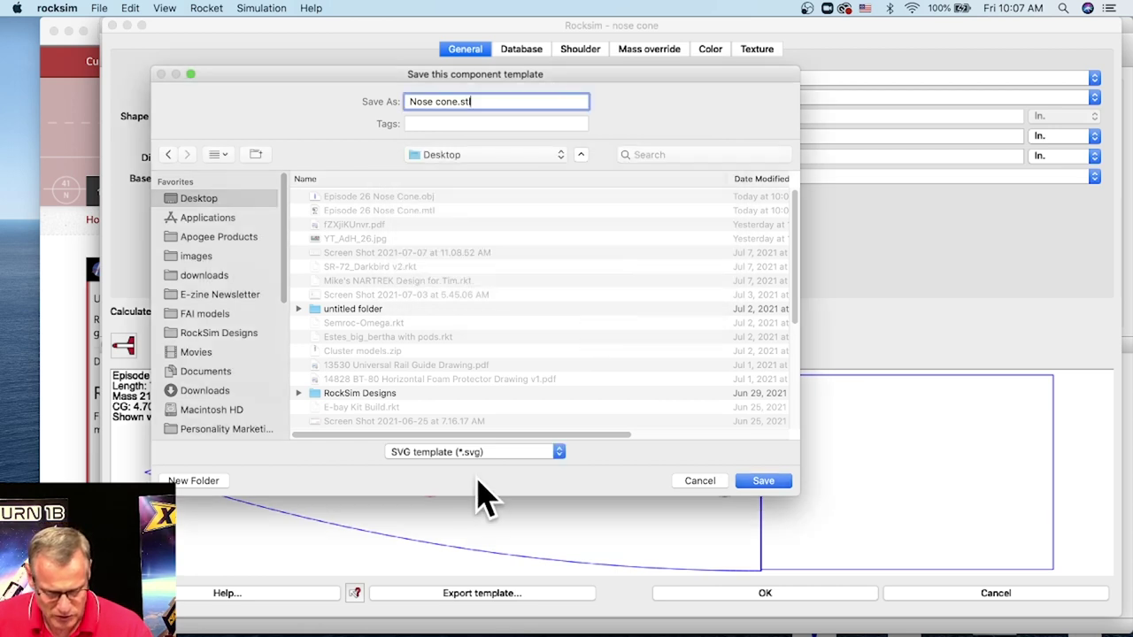
- Export the nose cone as an STL template at High resolution, and close its editor keeping the changes
left_click(476, 452)
left_click(483, 480)
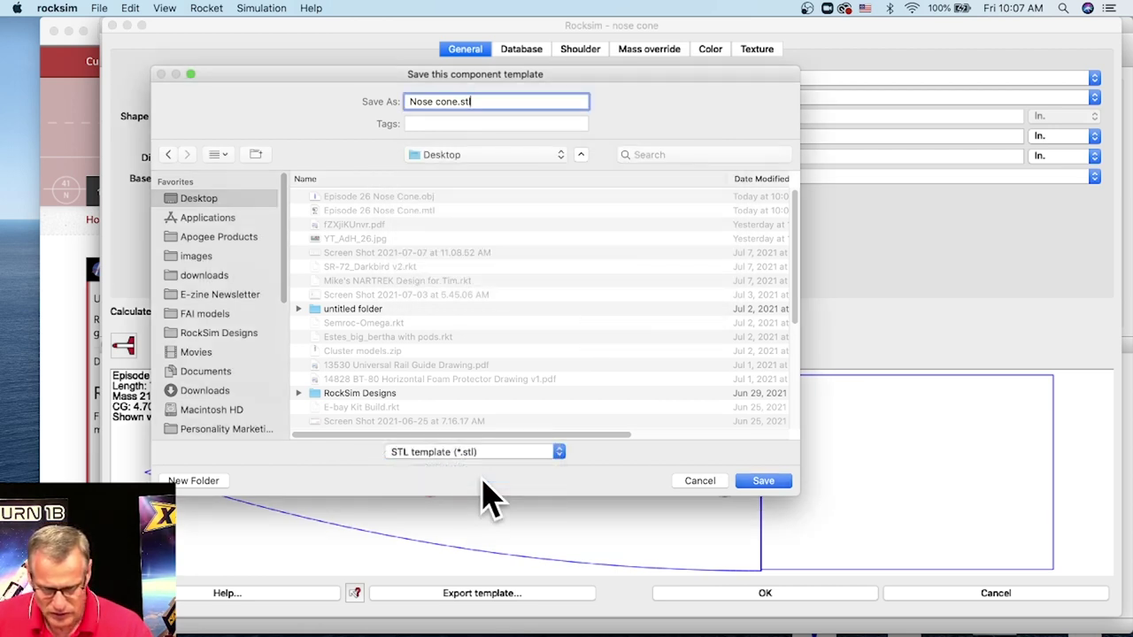
left_click(761, 483)
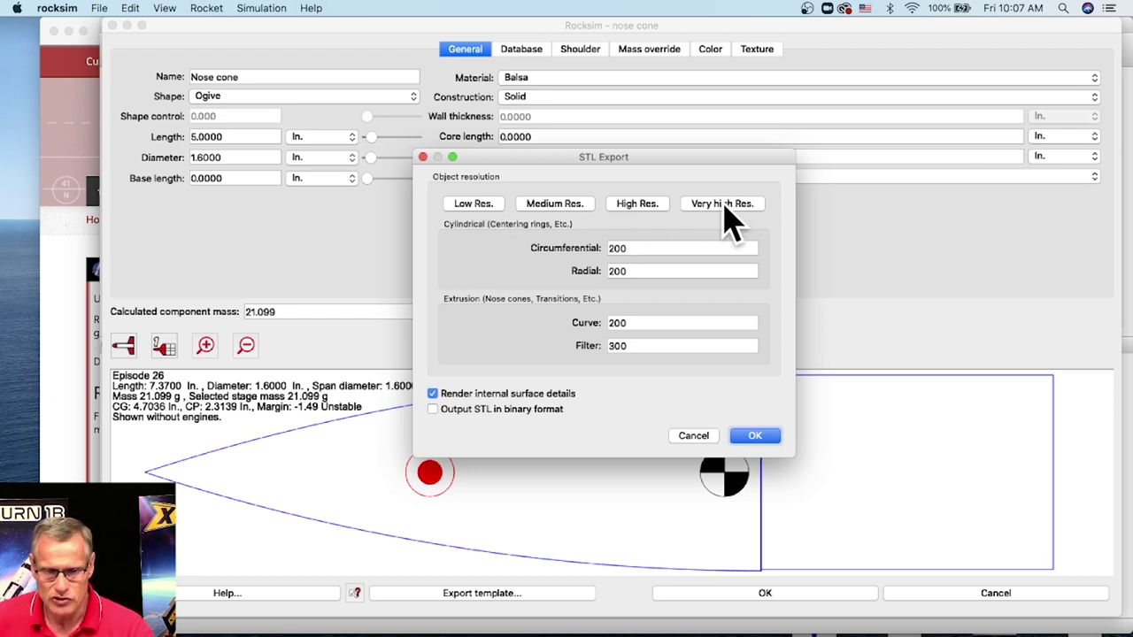
left_click(632, 204)
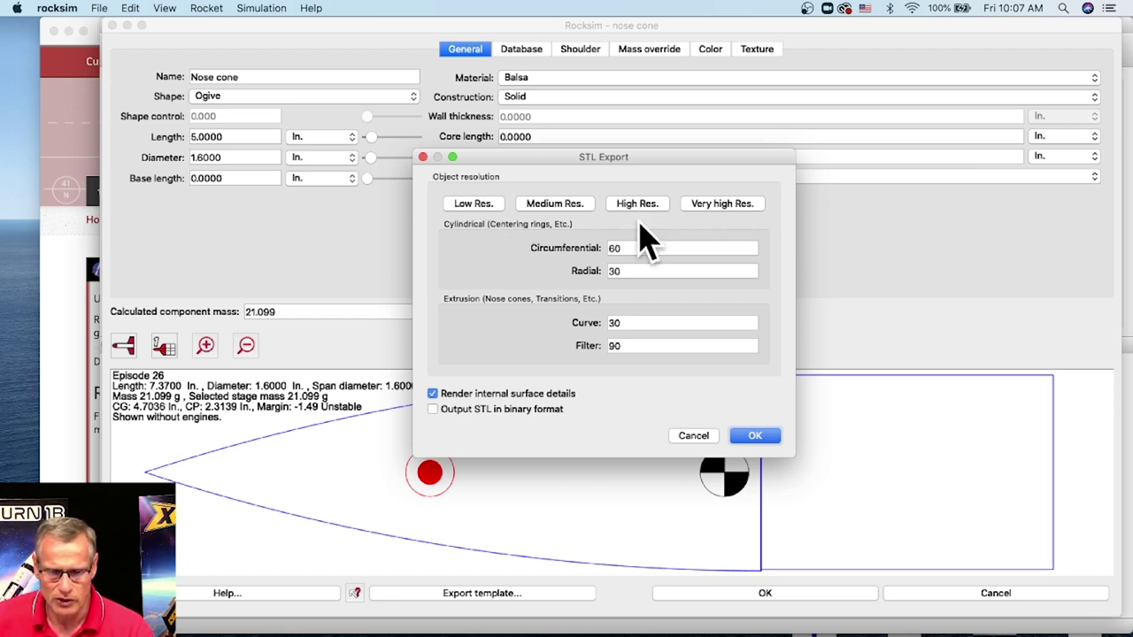
left_click(767, 440)
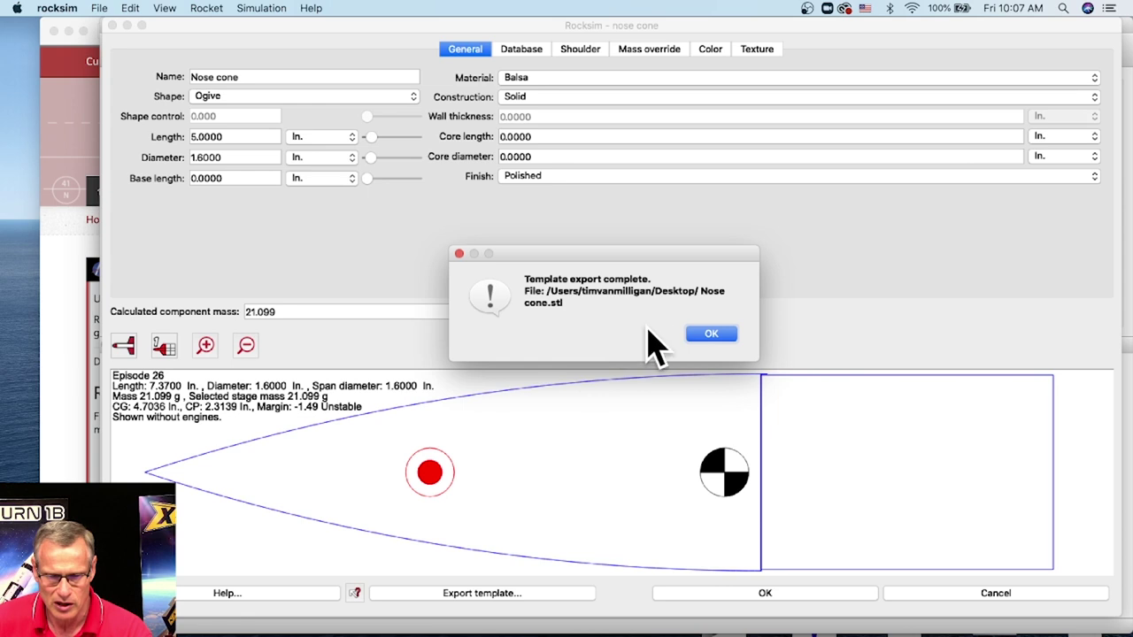
left_click(721, 335)
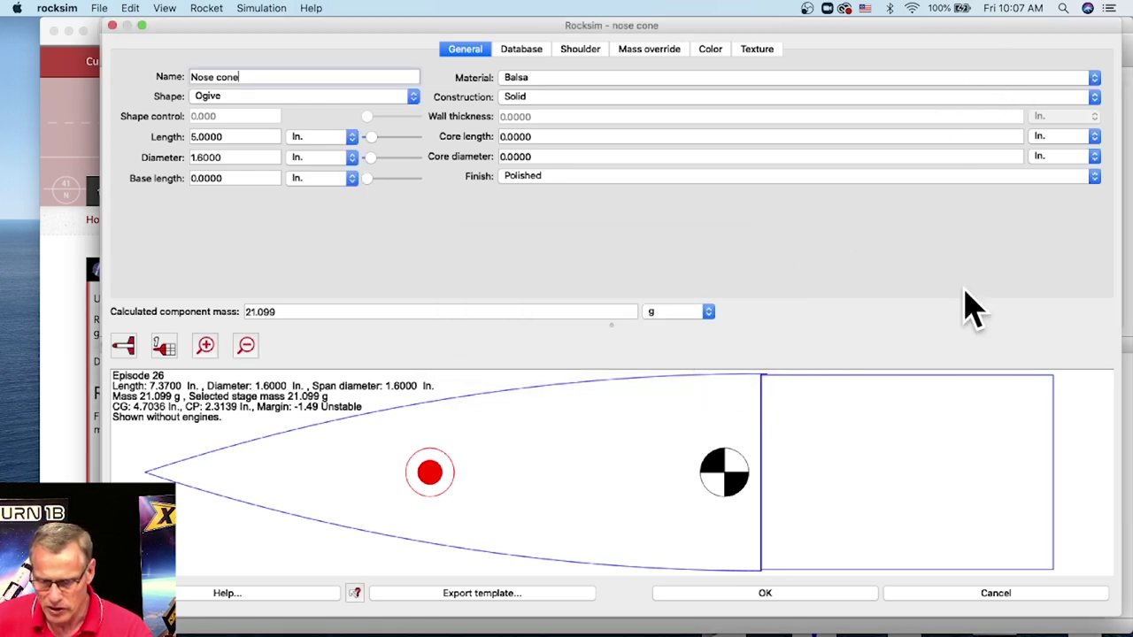
left_click(985, 593)
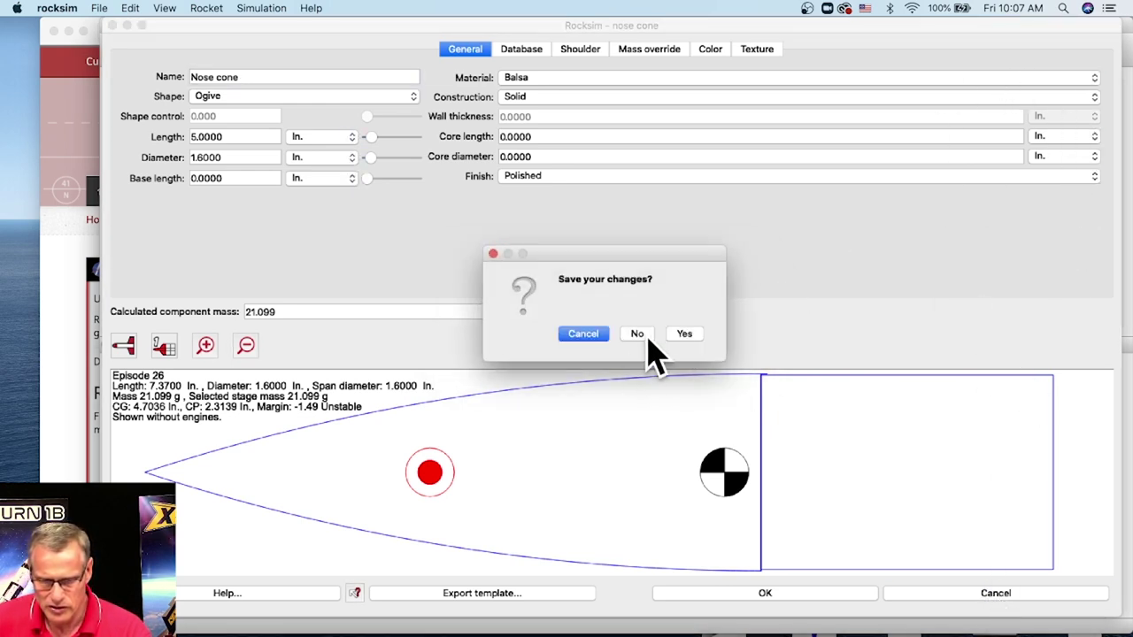
left_click(681, 337)
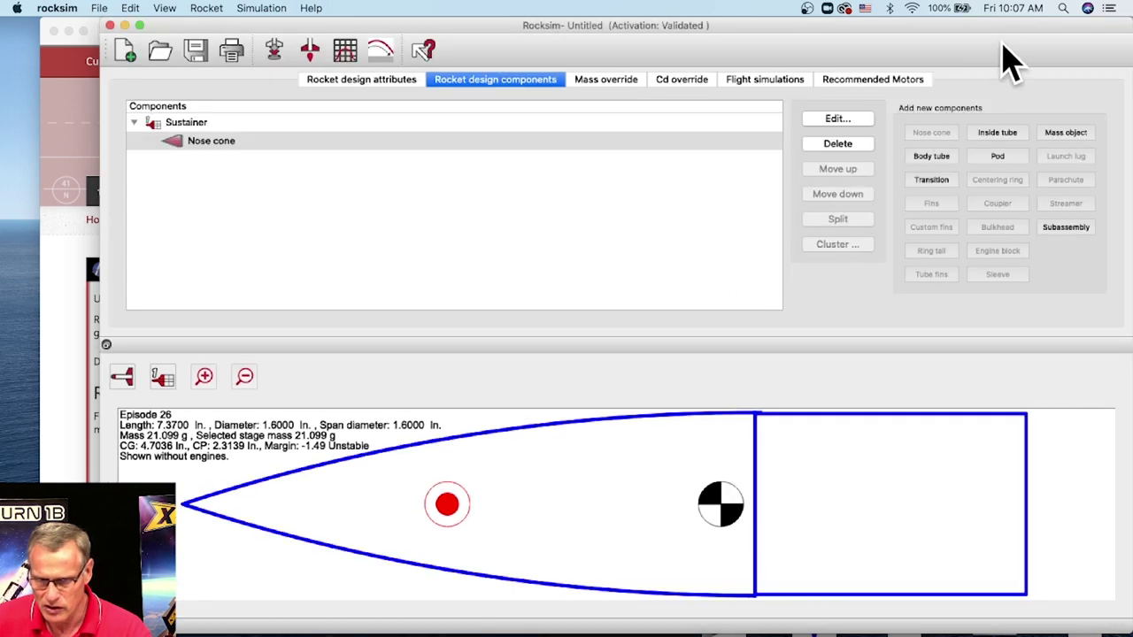
- Switch to Finder, show the Desktop folder in a resized window, and preview Nose cone.stl in gallery view
key("super+Tab")
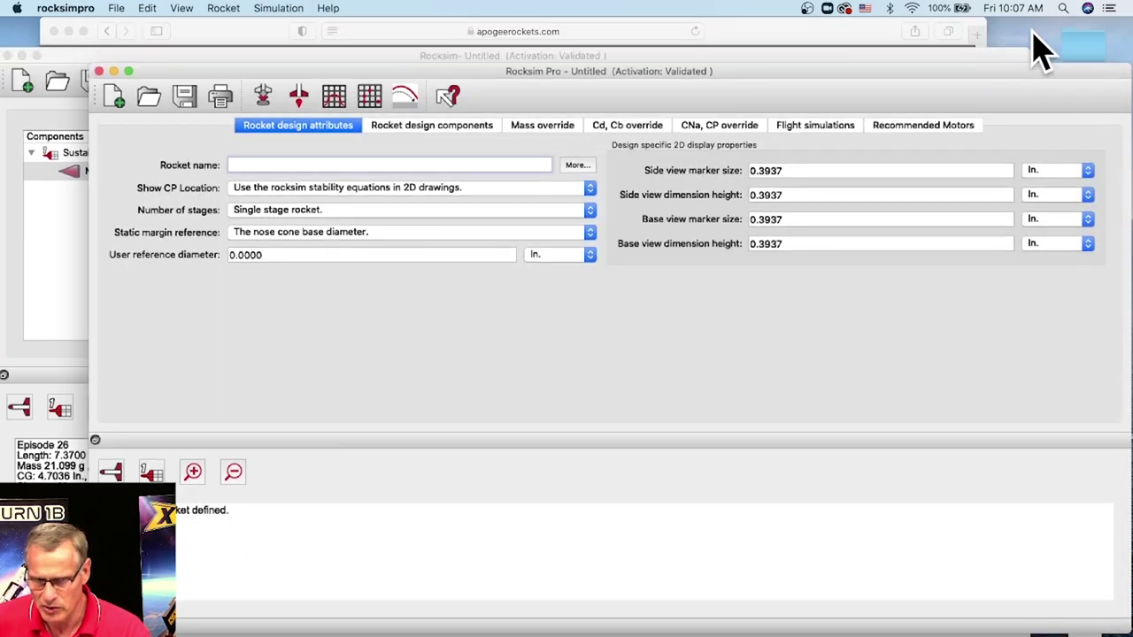
left_click(1049, 55)
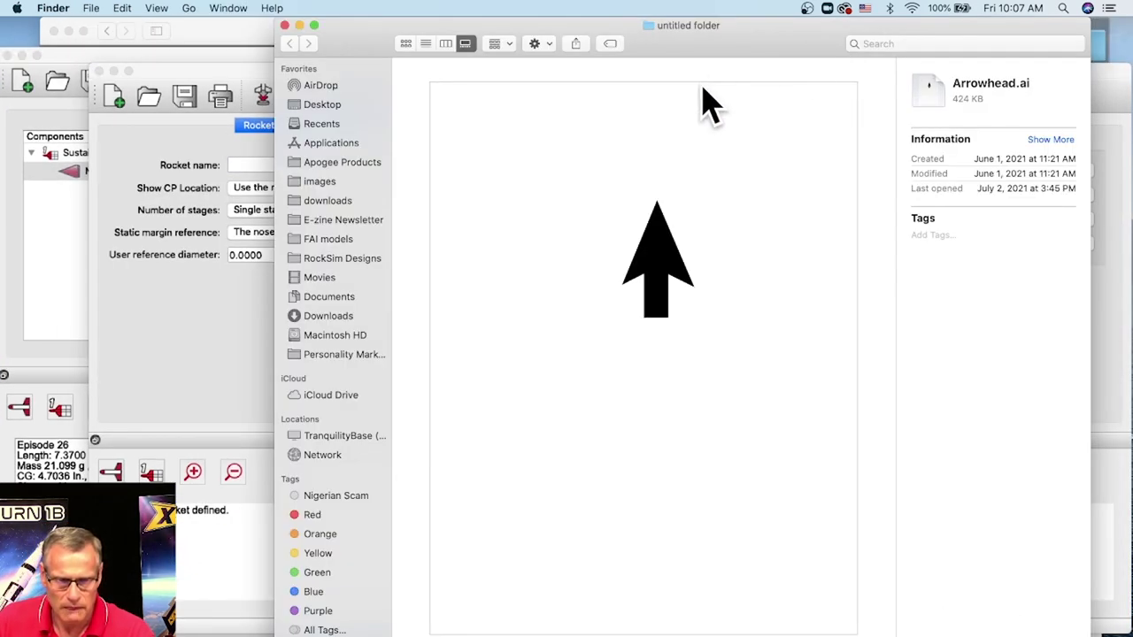
left_click(337, 104)
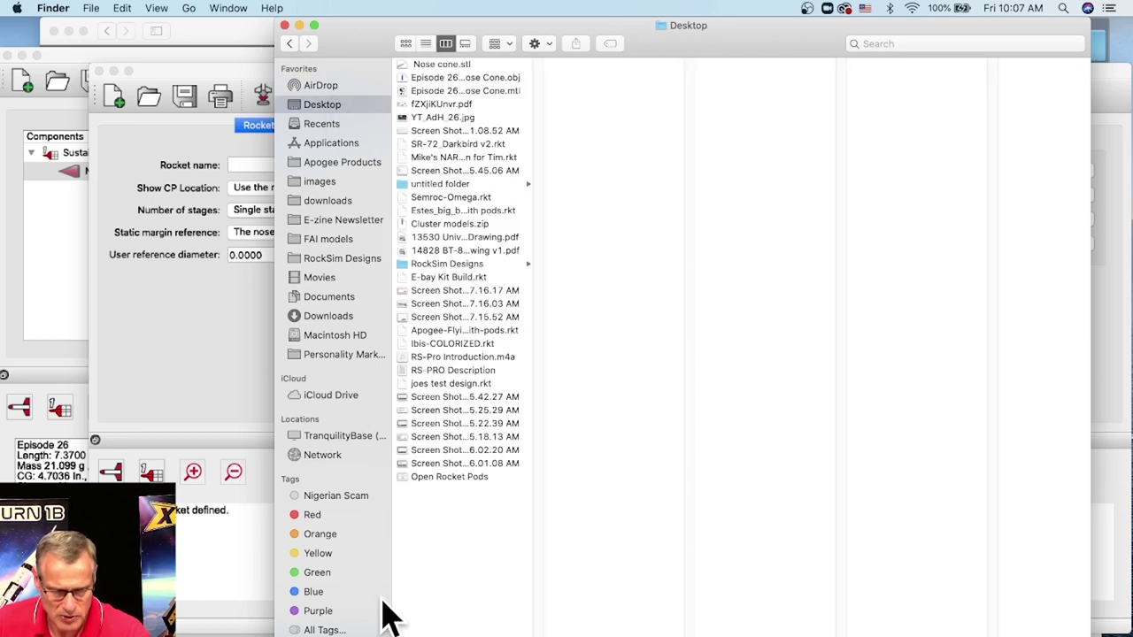
left_click_drag(276, 632, 204, 603)
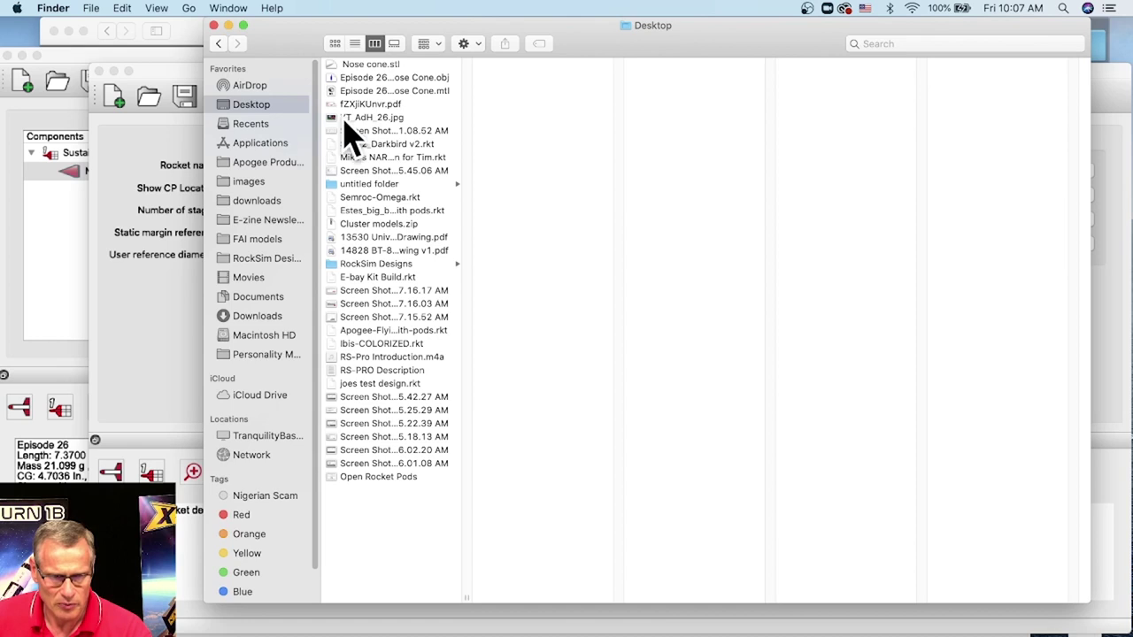
left_click(395, 44)
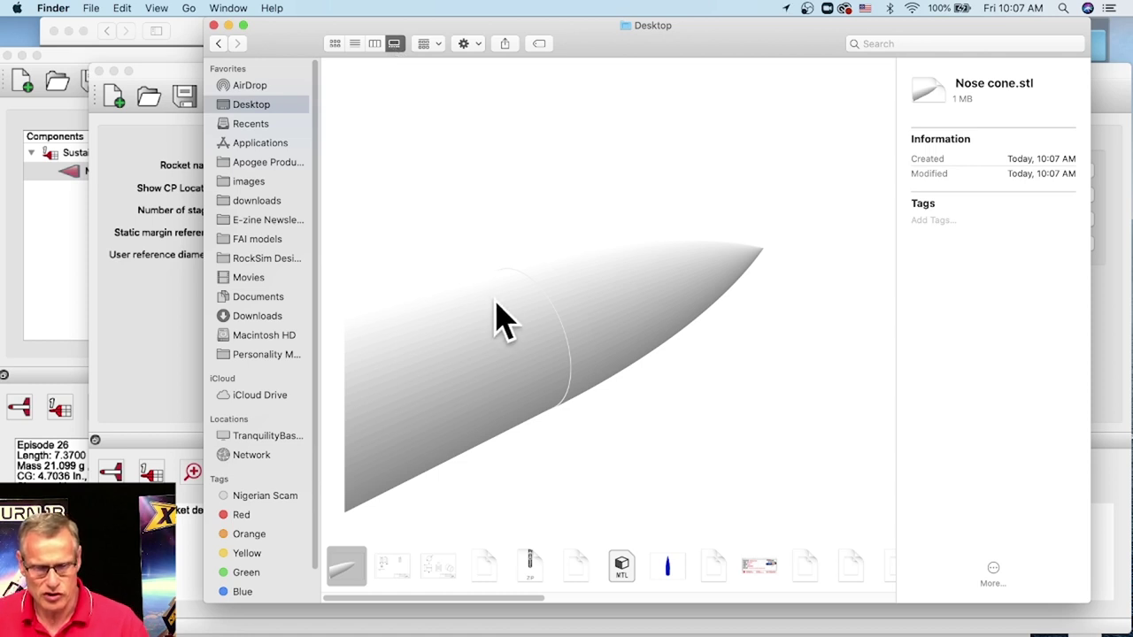
- Rotate the preview of Nose cone.stl to inspect its shape, and check neighbouring Desktop files in the gallery
left_click_drag(607, 324, 558, 337)
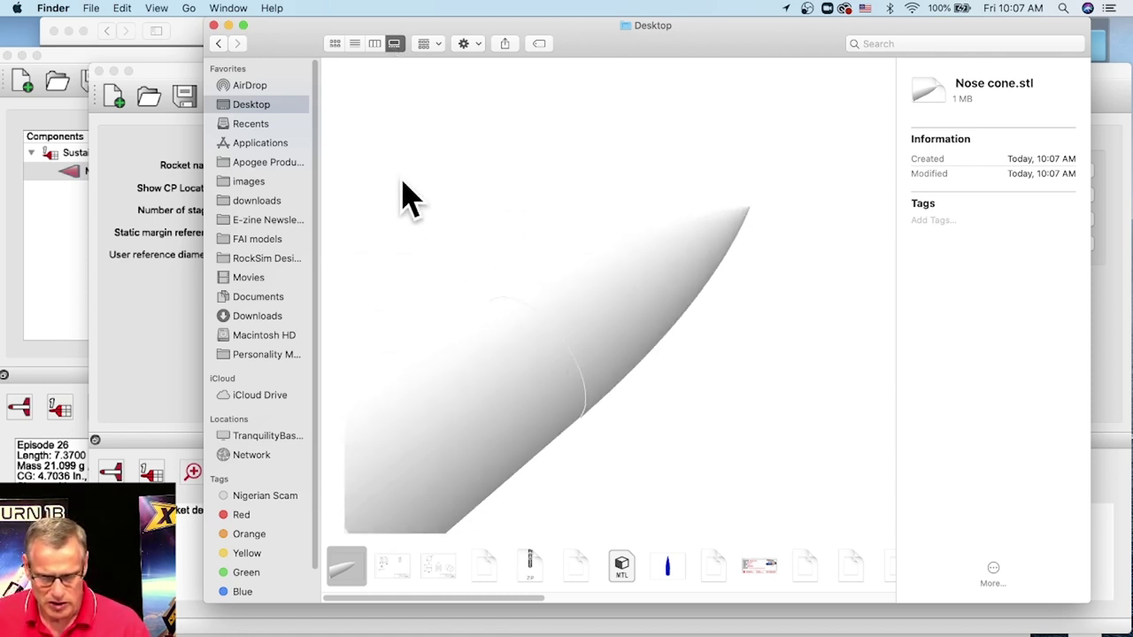
left_click(391, 568)
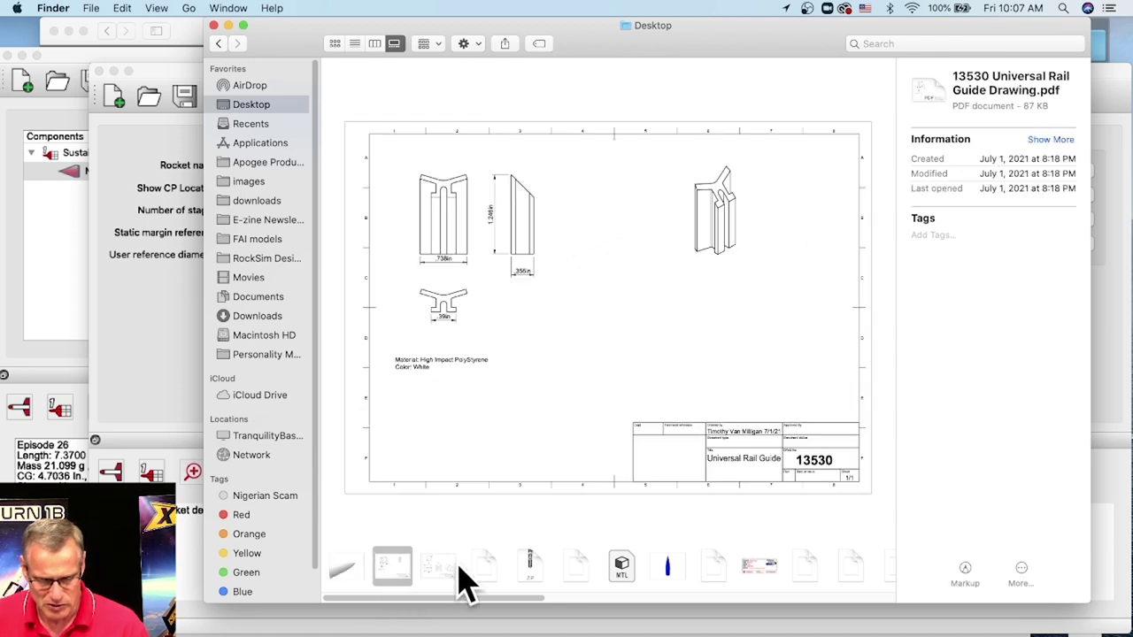
left_click(669, 578)
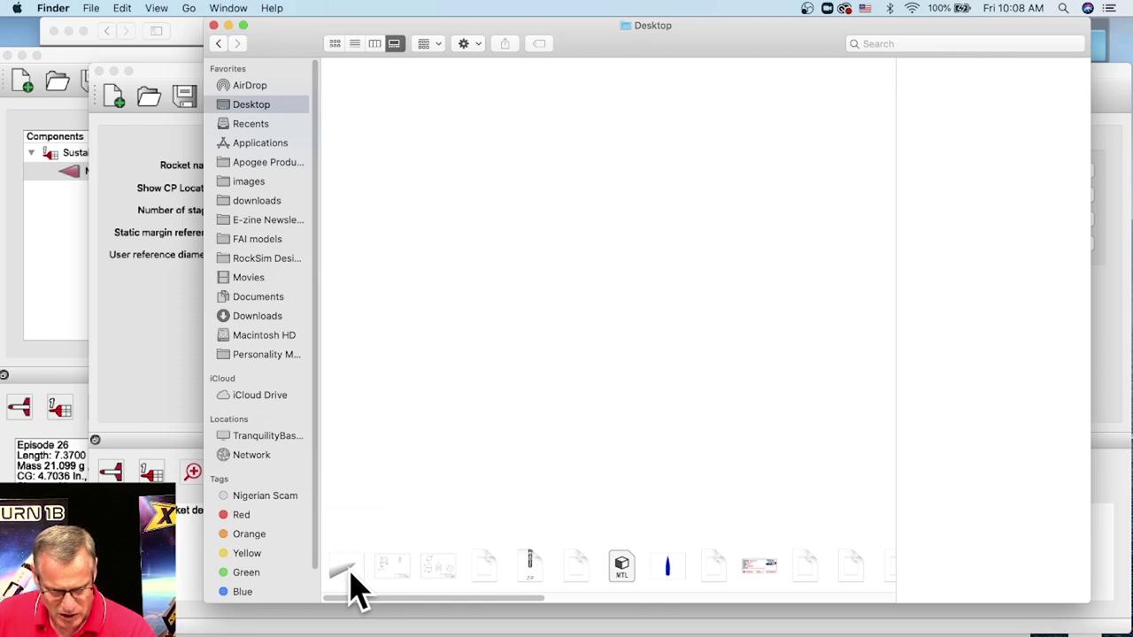
left_click_drag(475, 31, 445, 36)
left_click(320, 578)
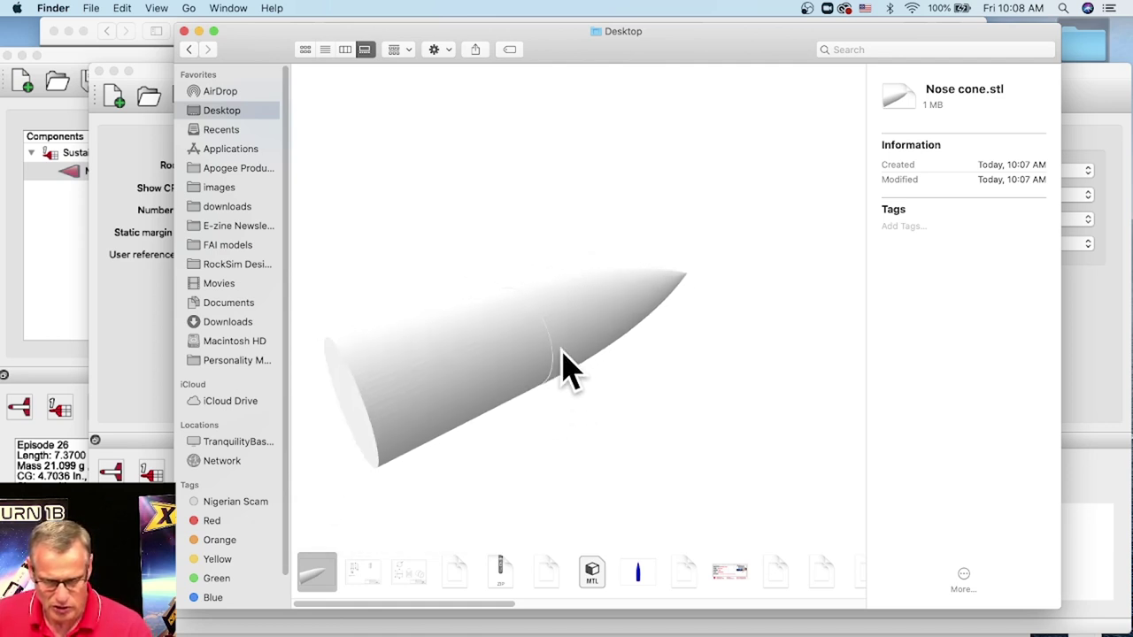
mouse_move(542, 398)
left_mouse_down()
mouse_move(475, 417)
mouse_move(417, 372)
mouse_move(446, 309)
mouse_move(496, 310)
mouse_move(510, 386)
mouse_move(607, 394)
mouse_move(608, 370)
mouse_move(522, 416)
mouse_move(572, 422)
mouse_move(526, 403)
left_mouse_up()
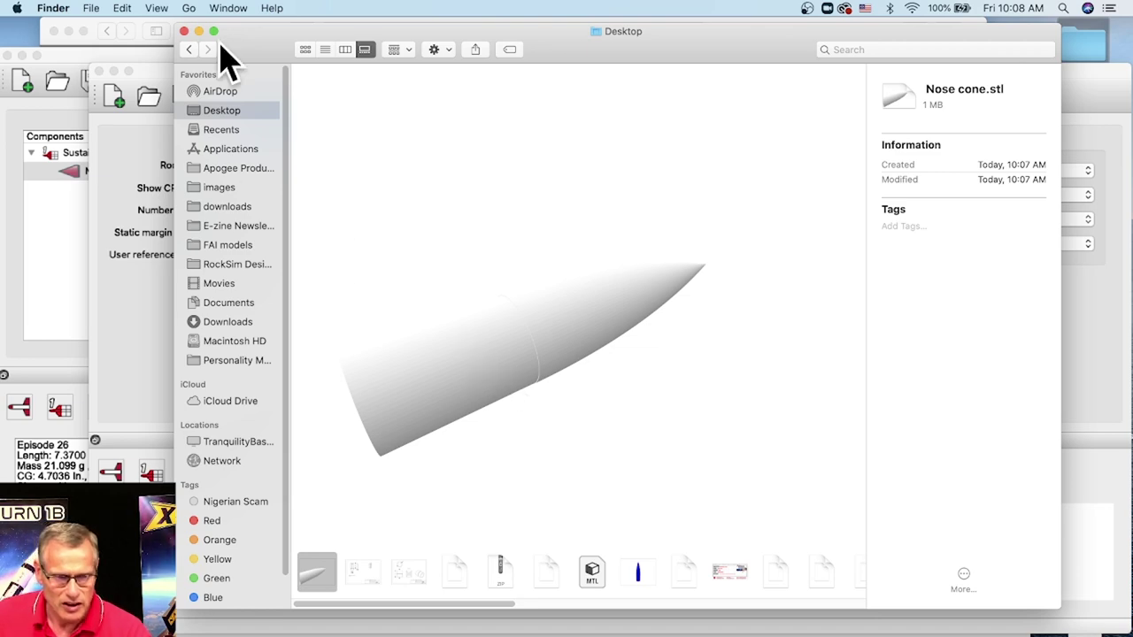
- Return to RockSim and open egg-storminator.rkt from the Apogee Components folder, discarding the current design's changes
left_click(150, 57)
left_click_drag(151, 60, 222, 26)
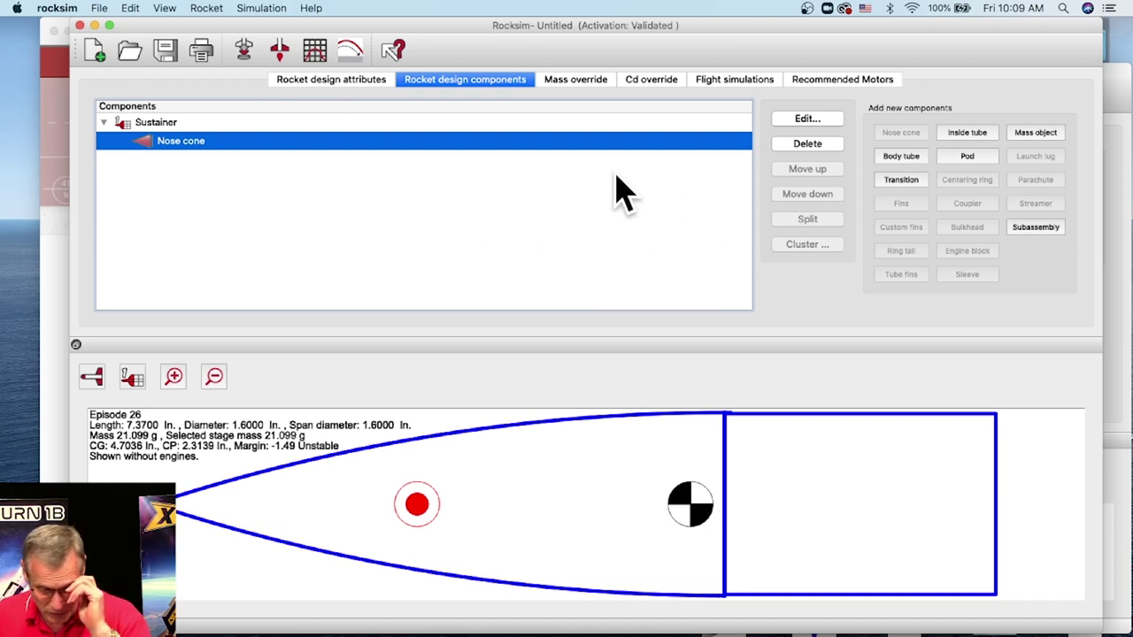
left_click(128, 61)
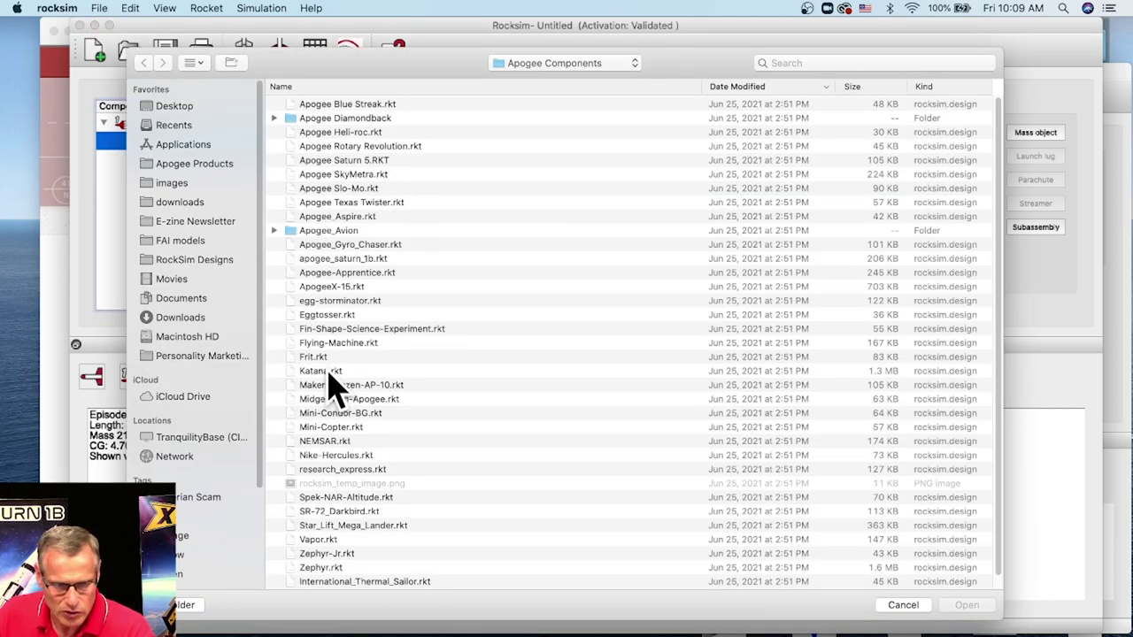
left_click(328, 373)
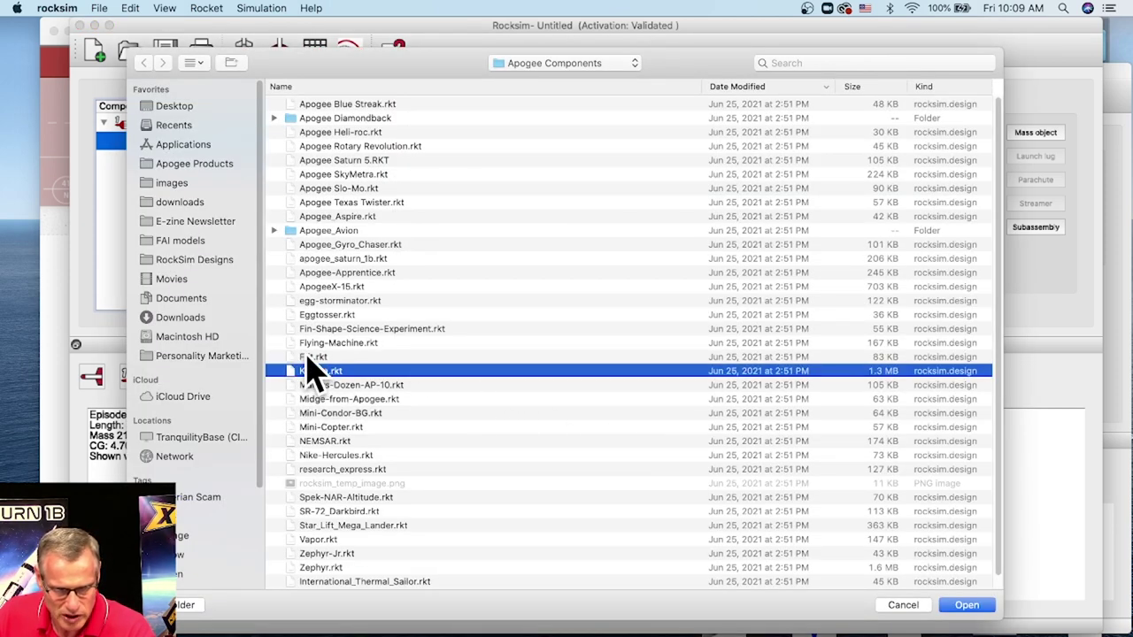
left_click(326, 303)
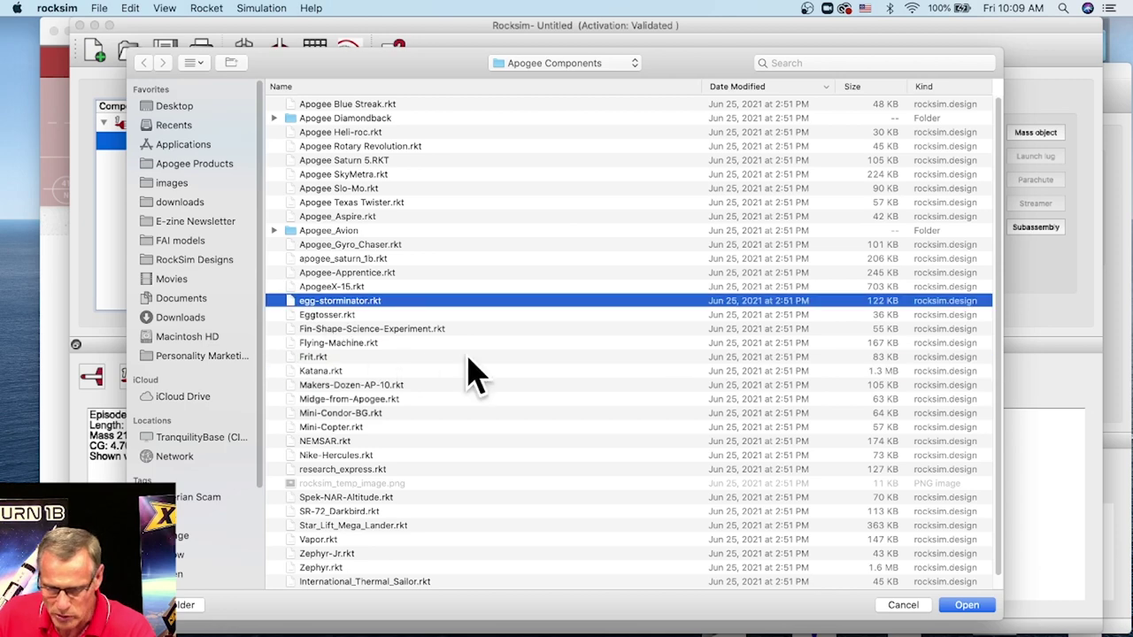
left_click(970, 606)
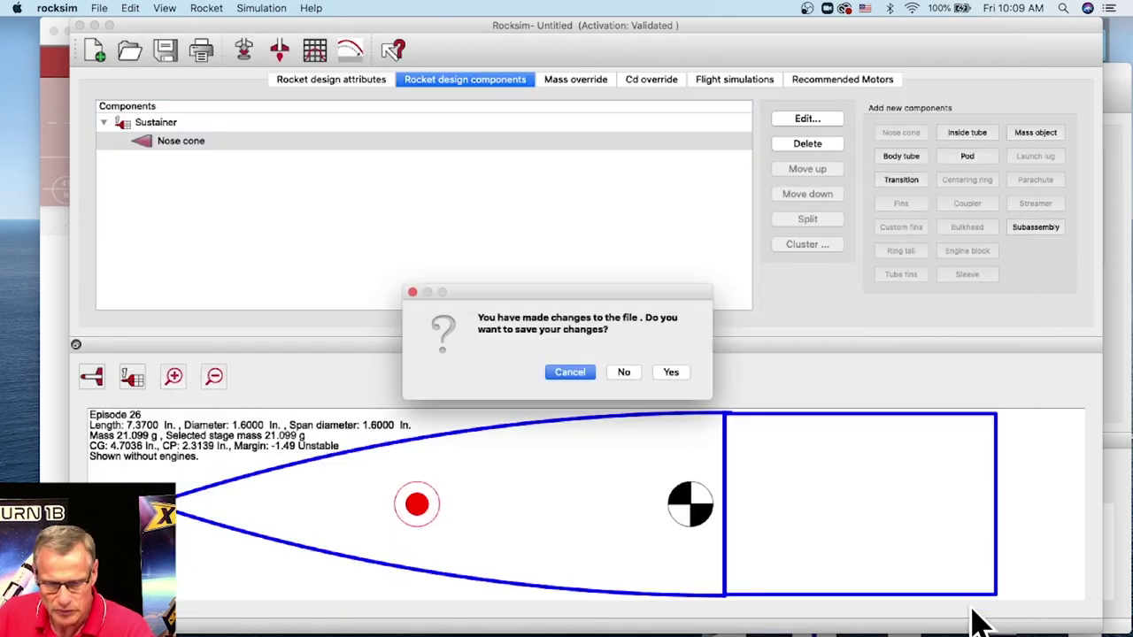
left_click(624, 372)
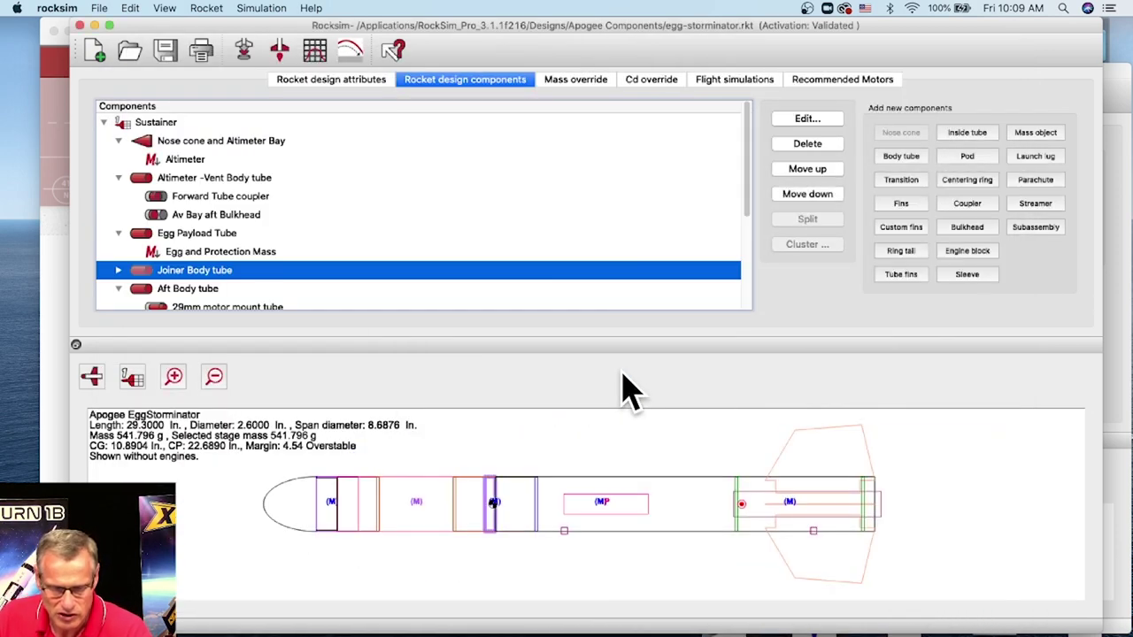
- Show the flight simulations and open the plot settings for simulation 8 with the F20W-7 engine
left_click(739, 89)
left_click(208, 301)
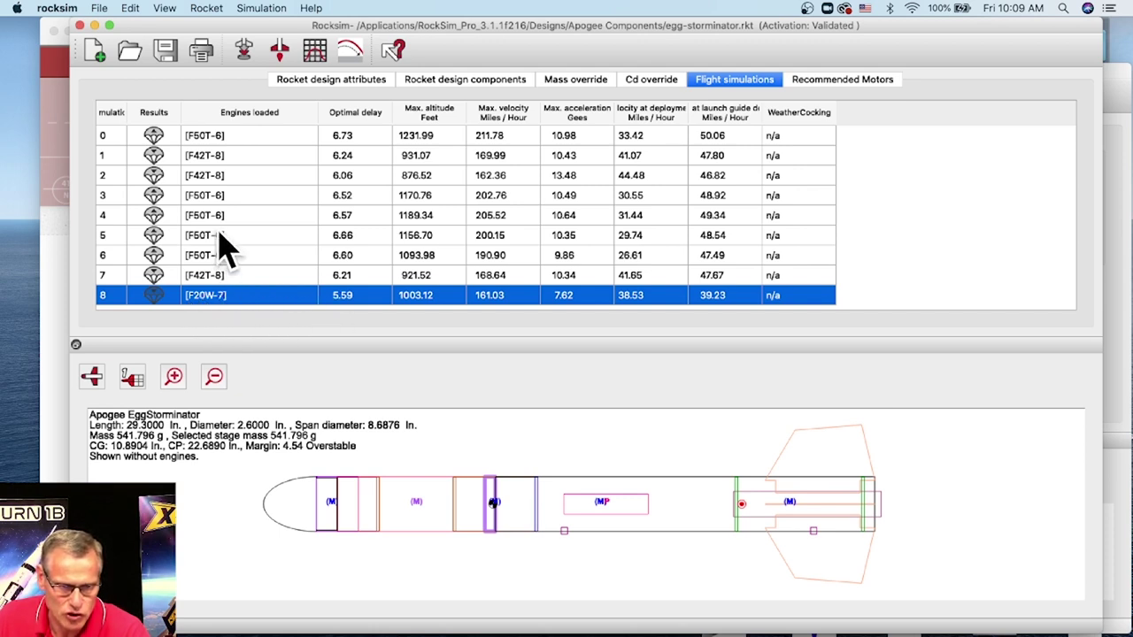
left_click(225, 180)
left_click(239, 297)
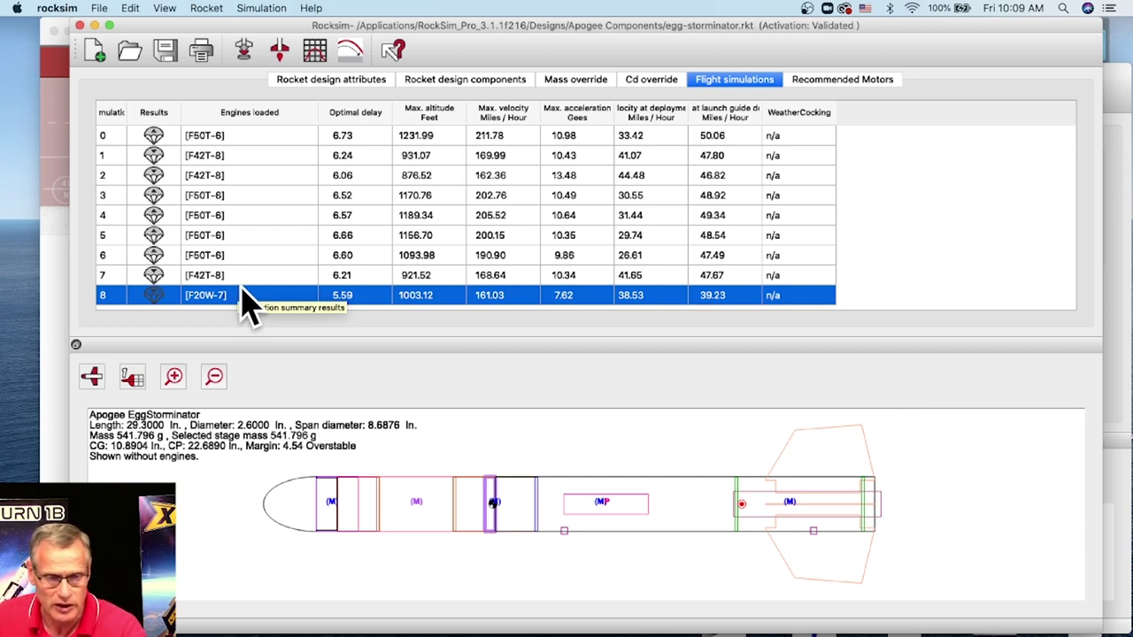
left_click(316, 53)
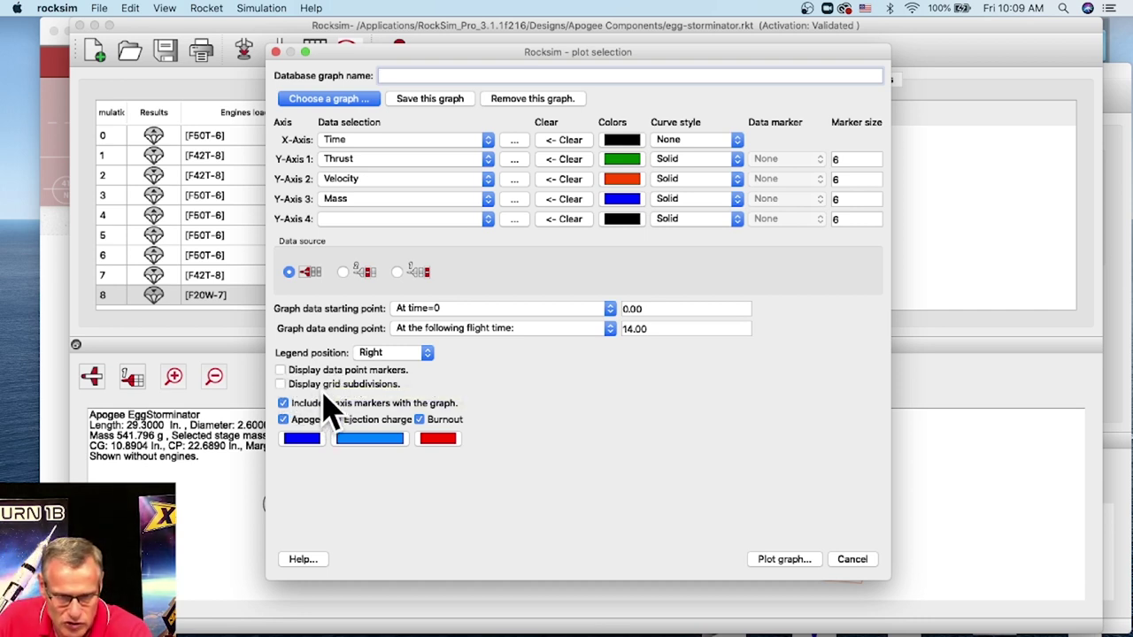
- Plot only Thrust against Time, clearing Velocity and Mass, with Ellipse data point markers and grid subdivisions displayed
left_click(281, 371)
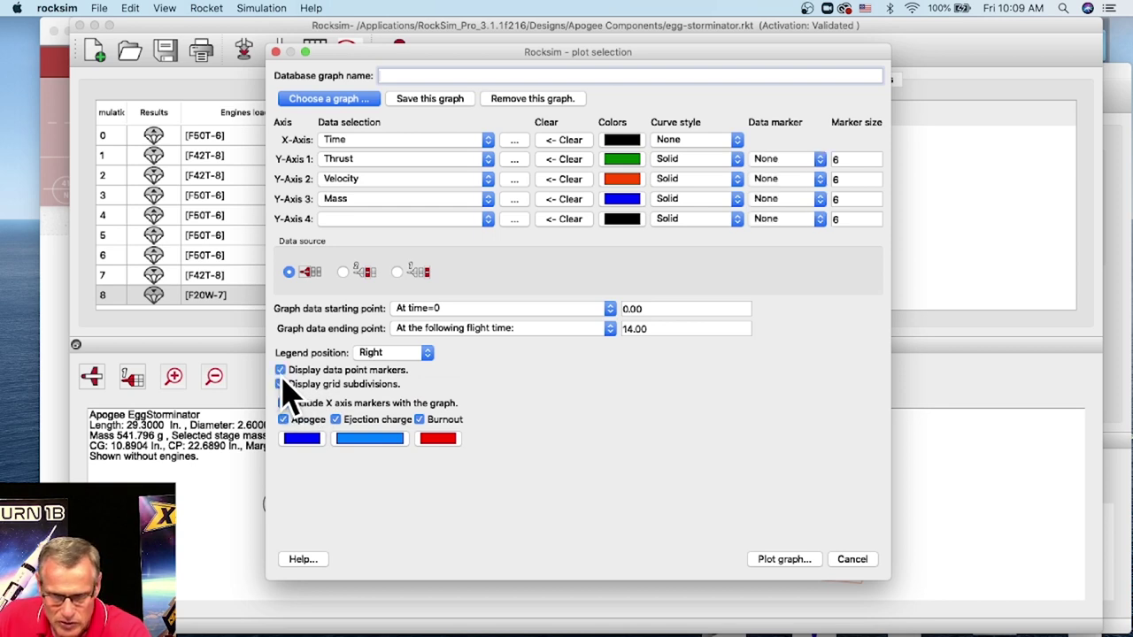
left_click(817, 163)
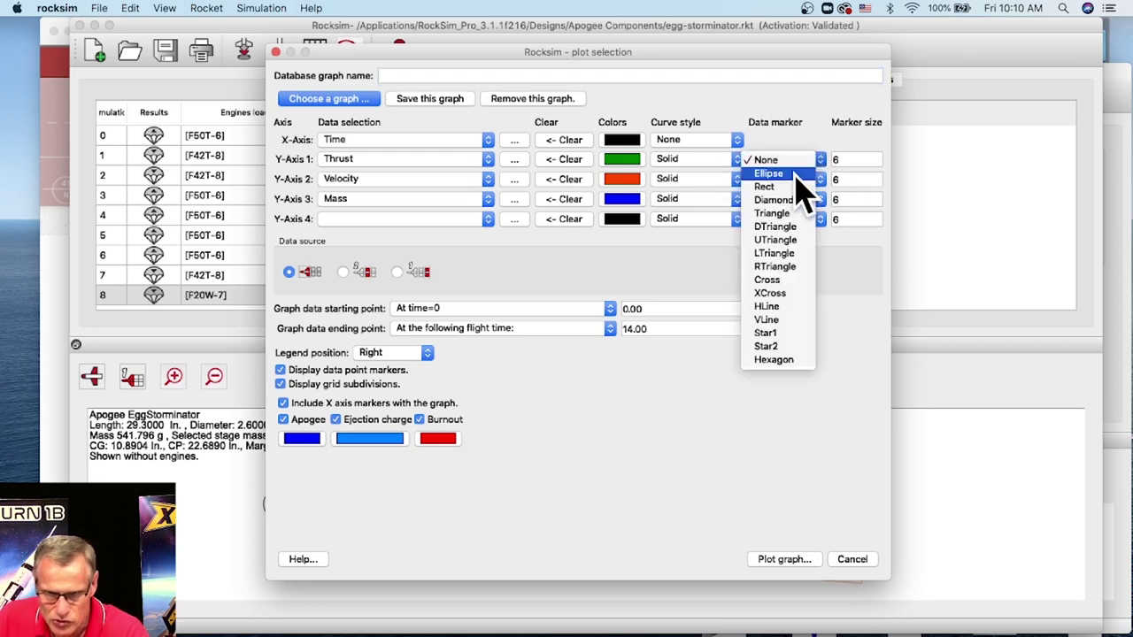
left_click(779, 173)
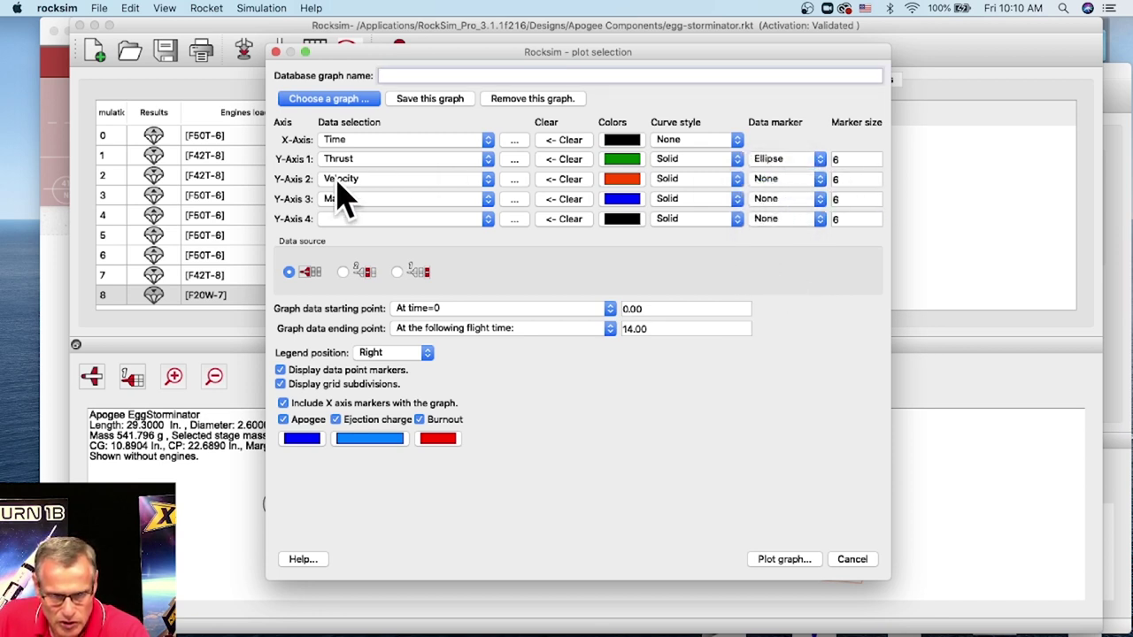
left_click(574, 179)
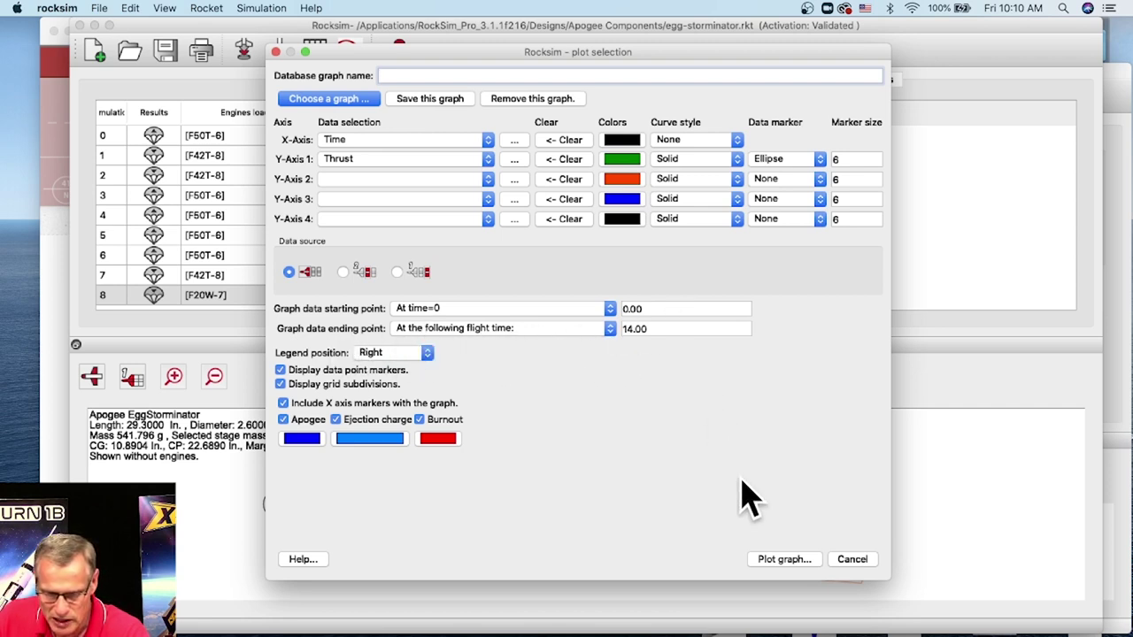
left_click(790, 564)
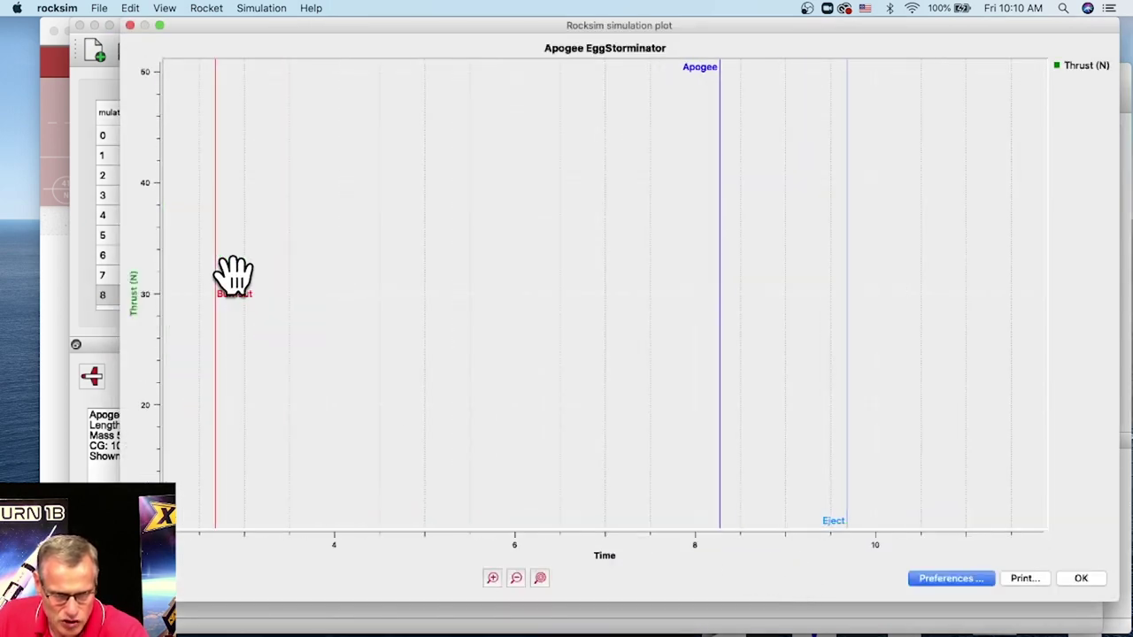
- Examine the data point markers along the early part of the thrust curve up close
left_click_drag(251, 293, 435, 266)
scroll(435, 268, "up", 5)
left_click_drag(332, 255, 456, 260)
scroll(392, 222, "up", 2)
left_click_drag(399, 232, 602, 311)
scroll(580, 264, "up", 1)
scroll(580, 264, "up", 1)
left_click_drag(563, 230, 569, 290)
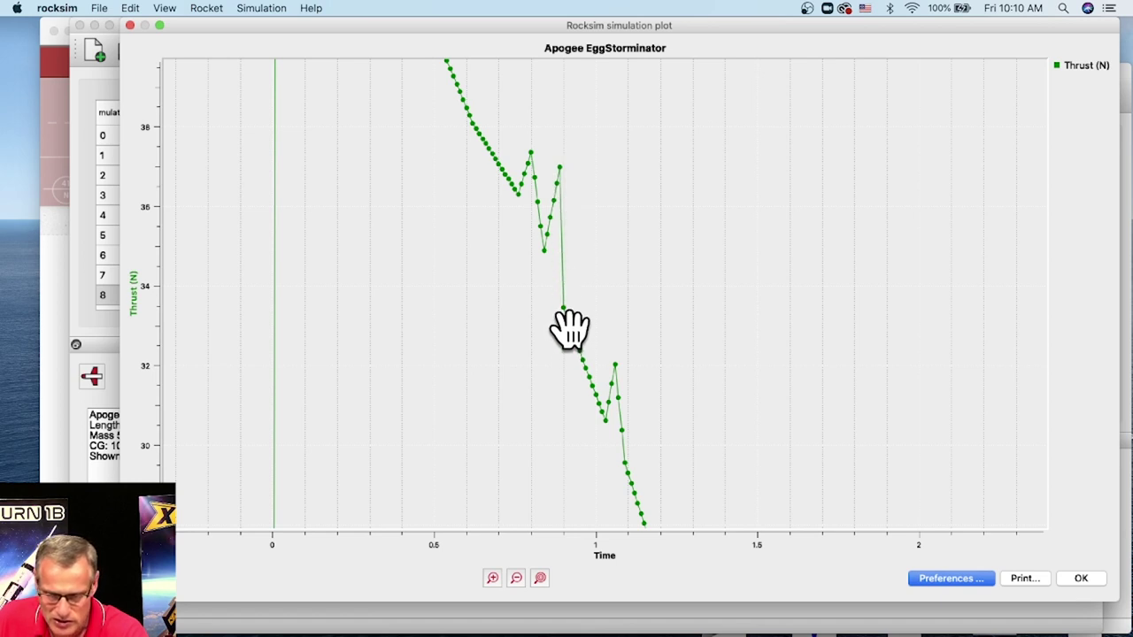
- Turn off the data point markers, replot the thrust curve, and inspect it from ignition to burnout
left_click(970, 578)
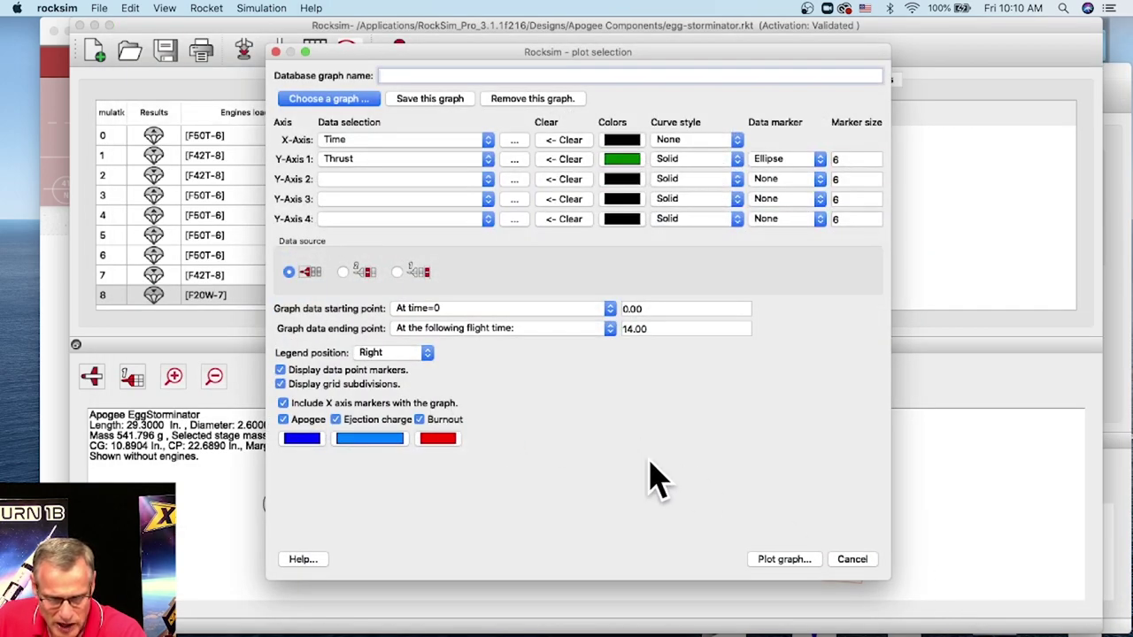
left_click(280, 371)
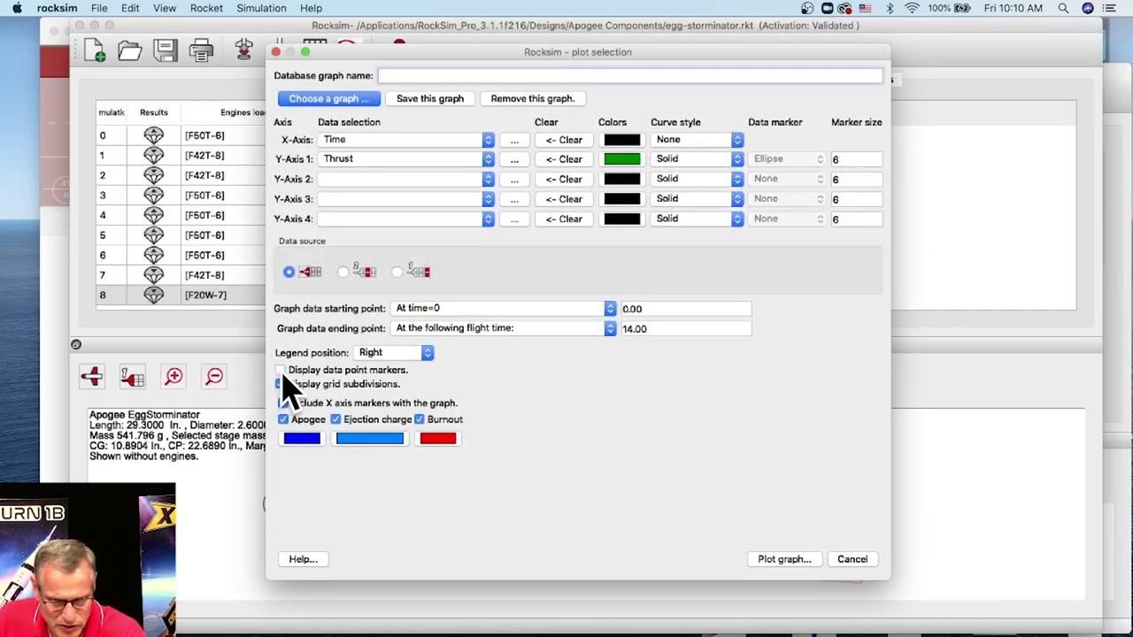
left_click(783, 559)
left_click_drag(330, 409, 470, 387)
scroll(448, 362, "up", 3)
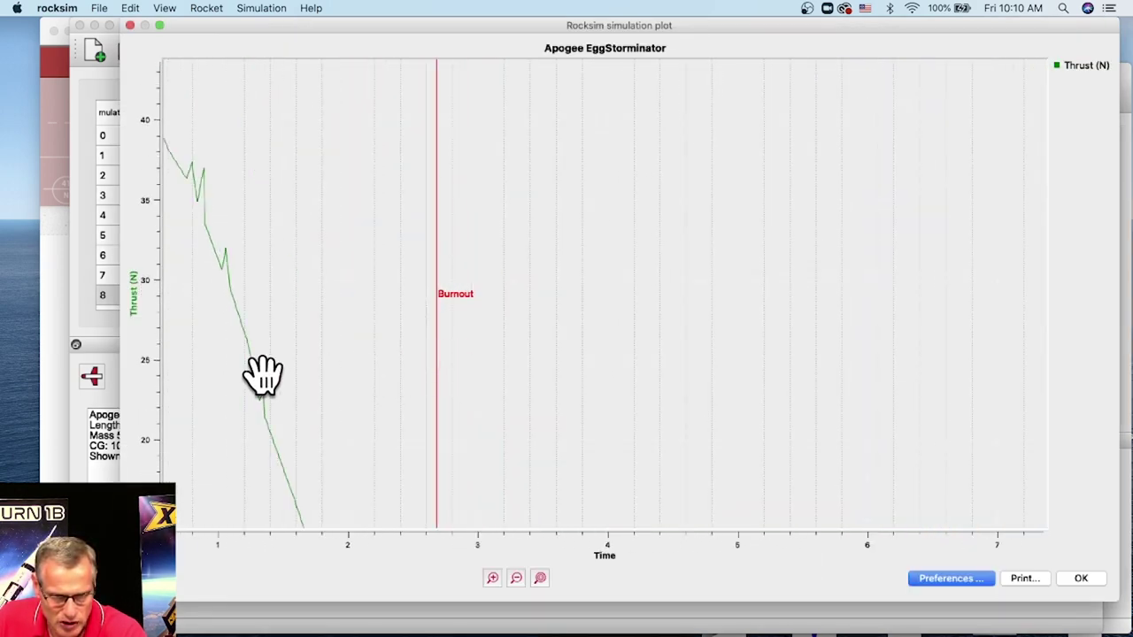
scroll(367, 380, "down", 3)
left_click_drag(415, 374, 438, 397)
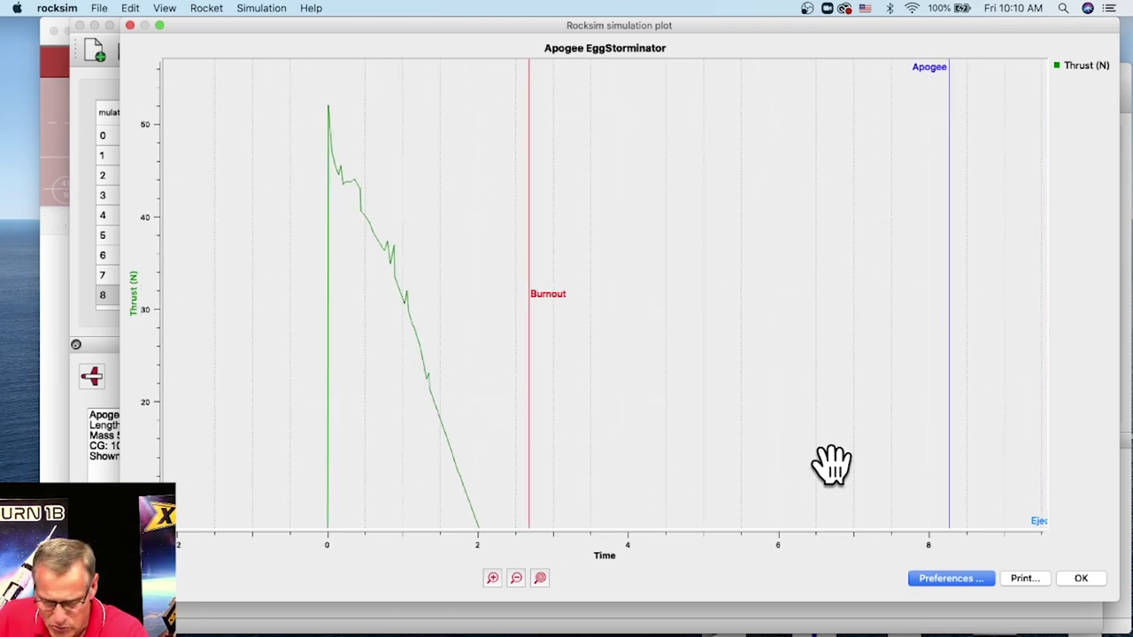
- Reopen the plot settings and display data point markers again, keeping Ellipse as the Thrust marker
left_click(952, 580)
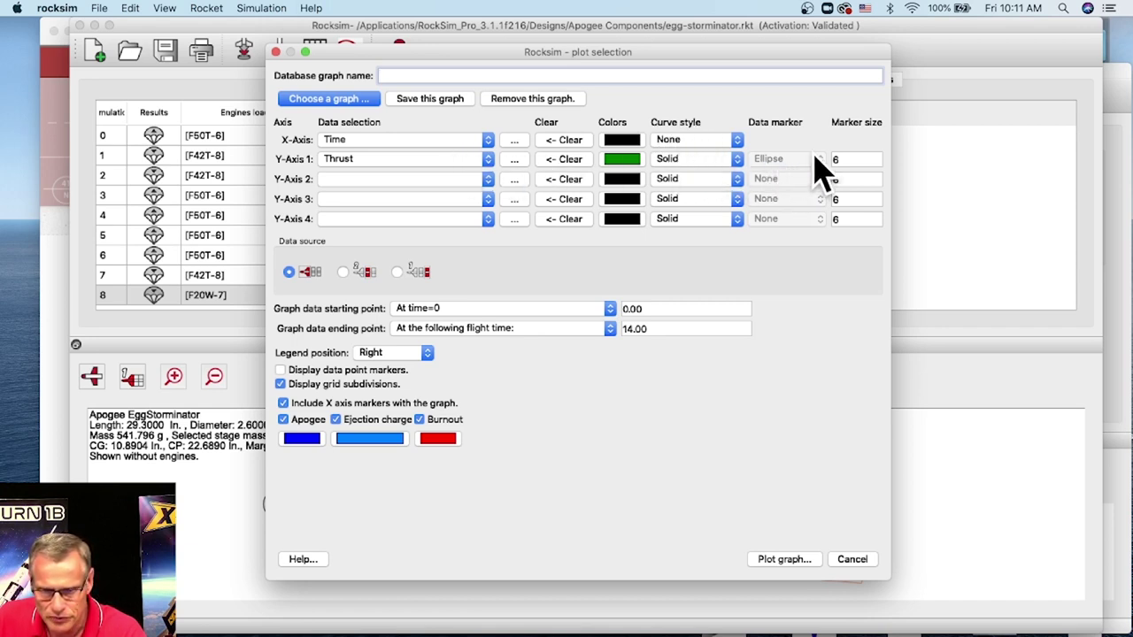
left_click(280, 370)
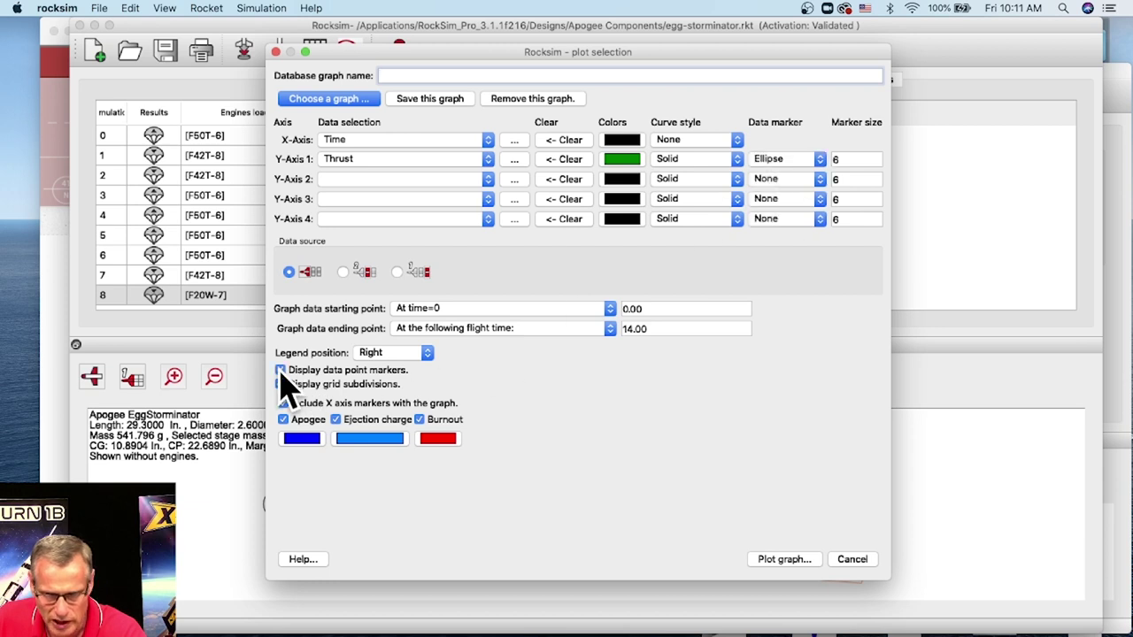
left_click(783, 159)
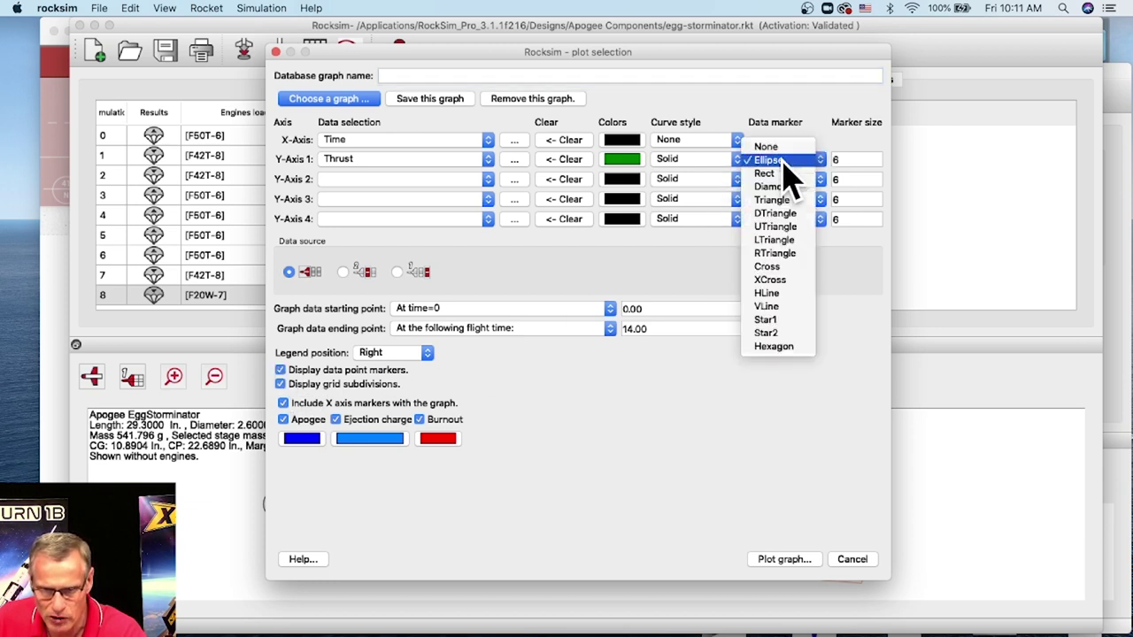
left_click(768, 161)
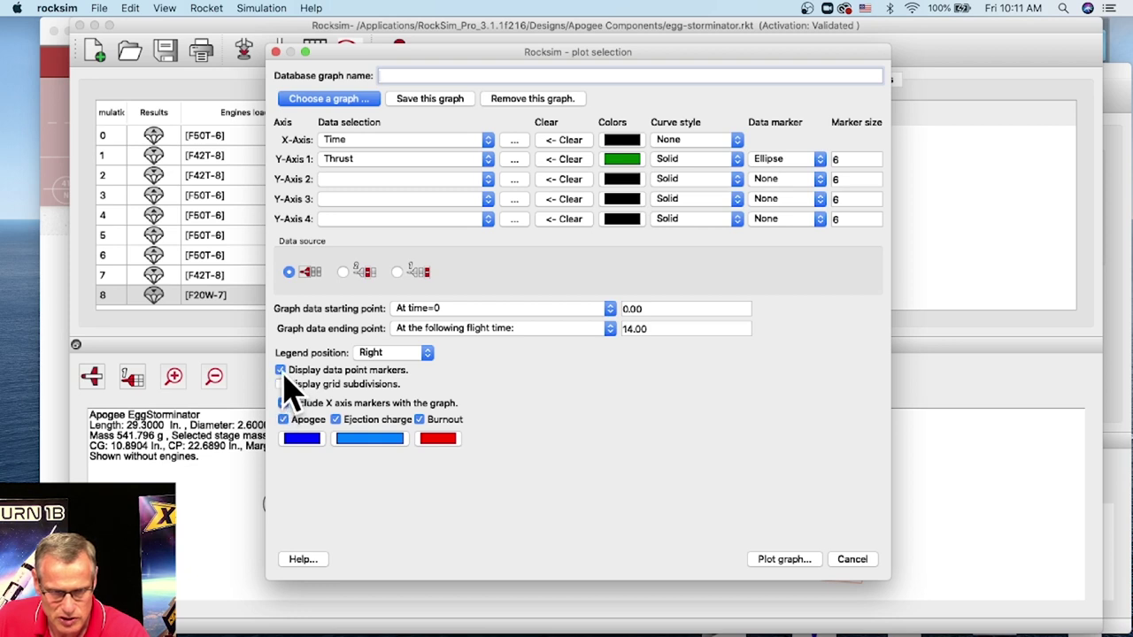
- Turn off both data point markers and grid subdivisions, replot the thrust curve, and examine its early part
left_click(285, 375)
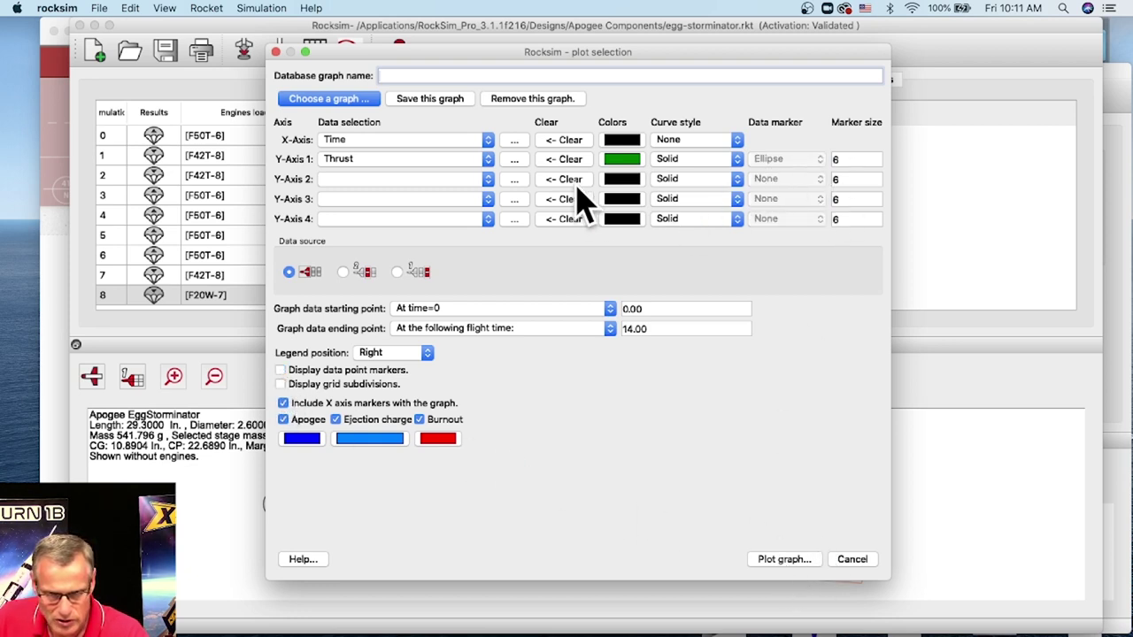
left_click(799, 565)
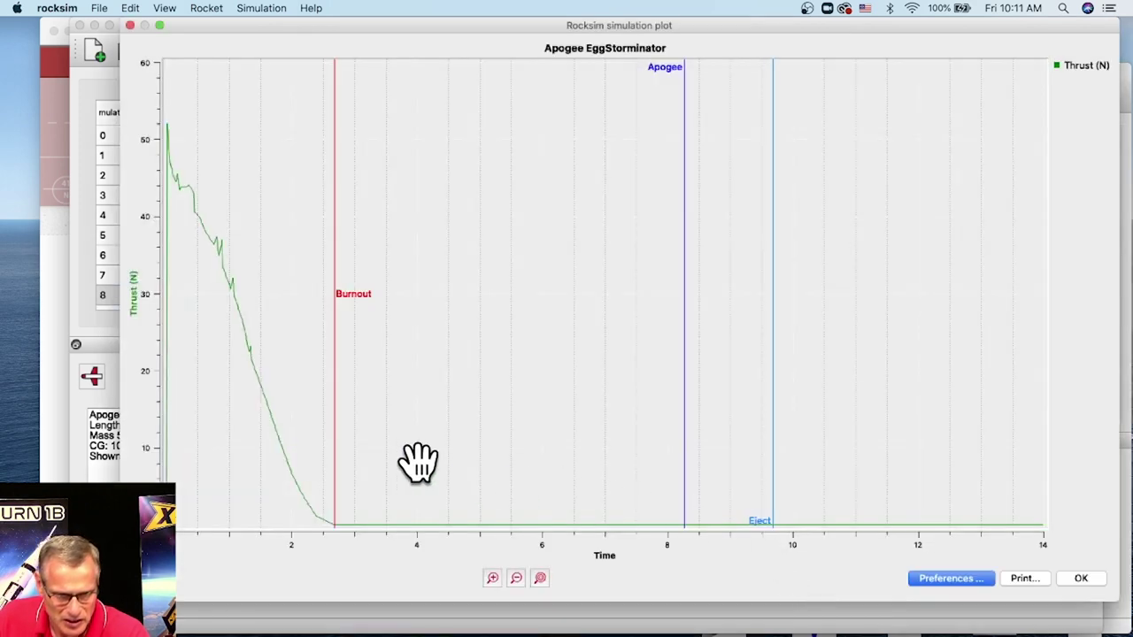
left_click_drag(291, 326, 428, 327)
scroll(377, 307, "up", 4)
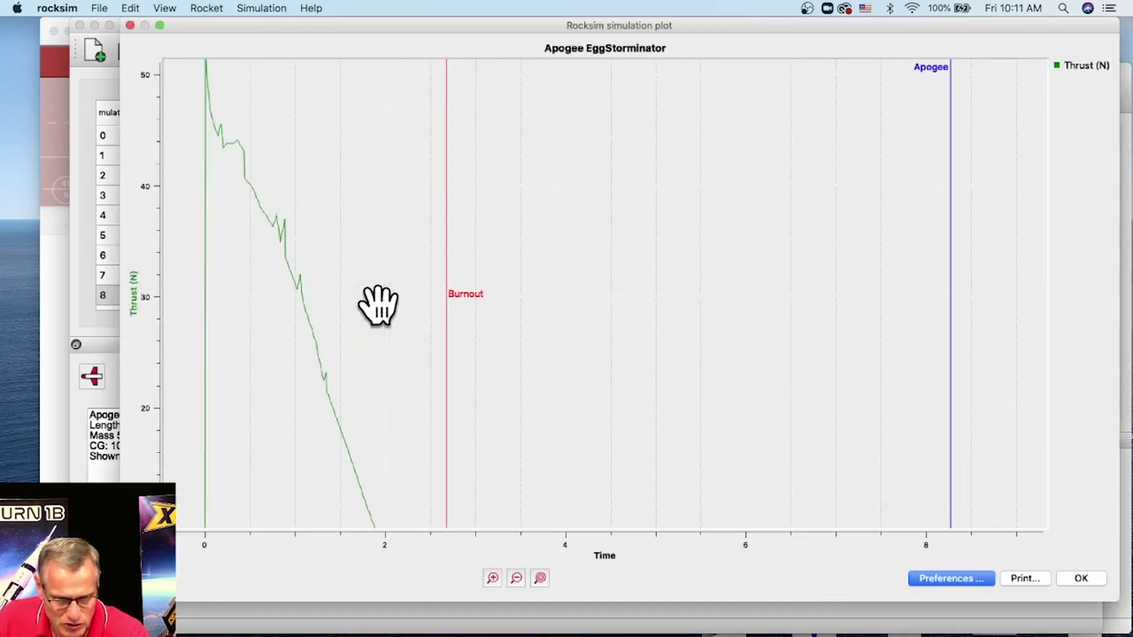
left_click_drag(332, 308, 491, 336)
scroll(380, 282, "up", 4)
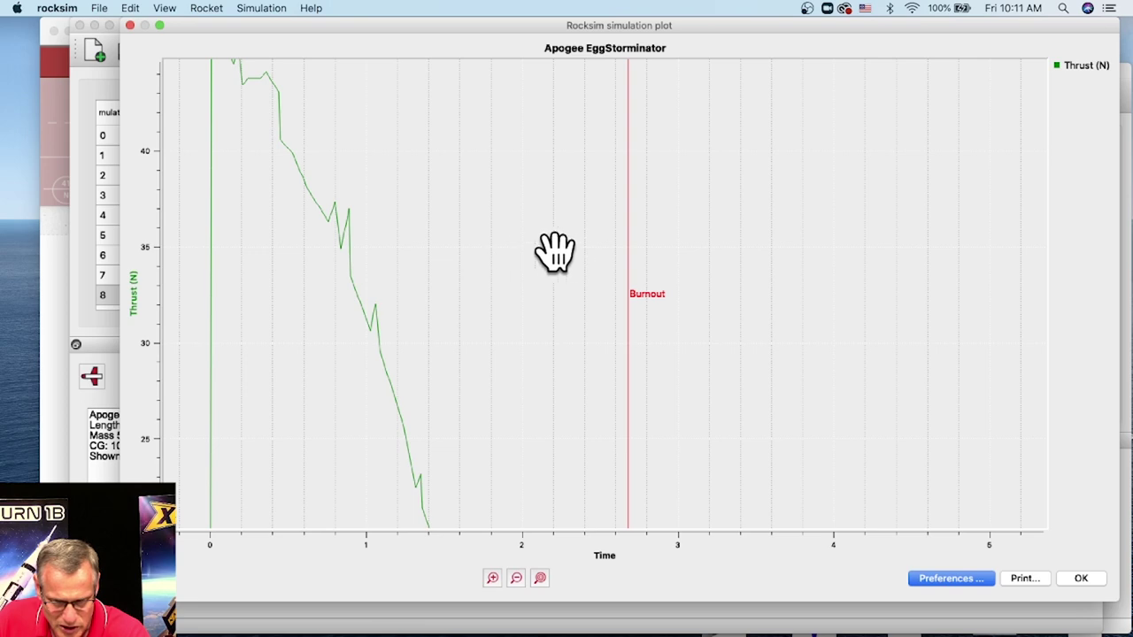
- Display grid subdivisions in the plot settings and replot the thrust curve, viewing it from time 0
left_click(956, 581)
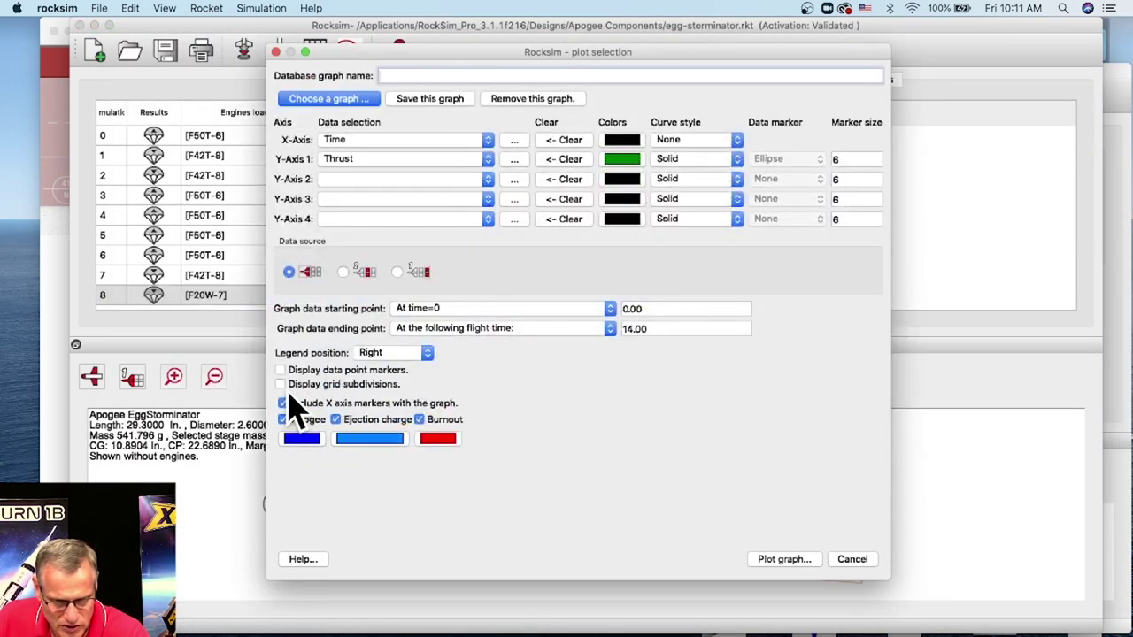
left_click(282, 386)
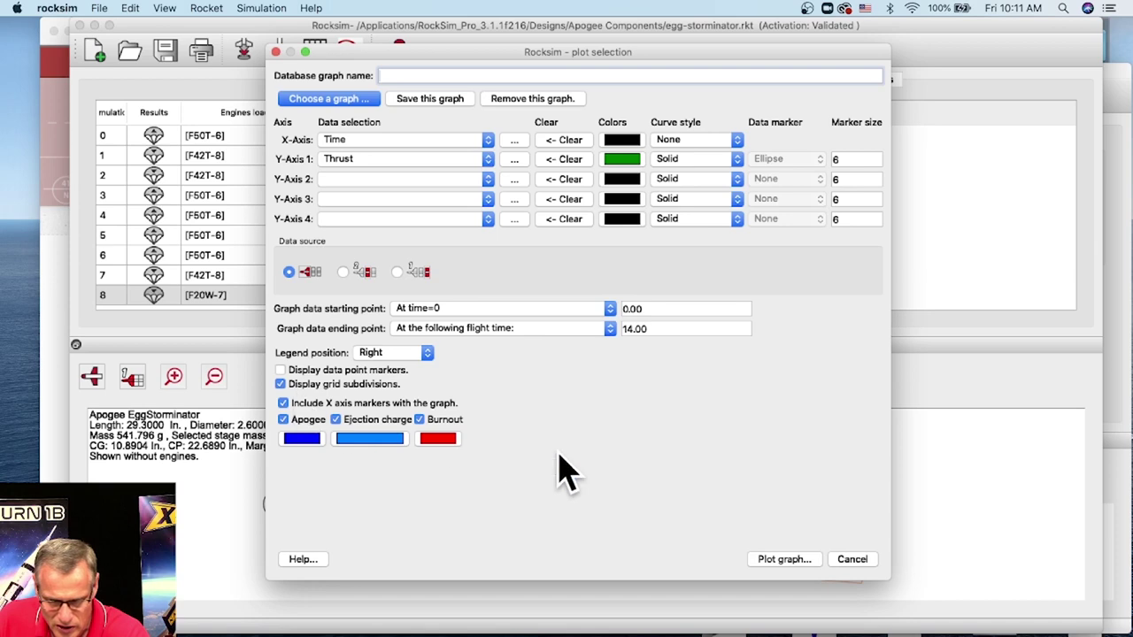
left_click(779, 559)
left_click_drag(291, 392, 380, 372)
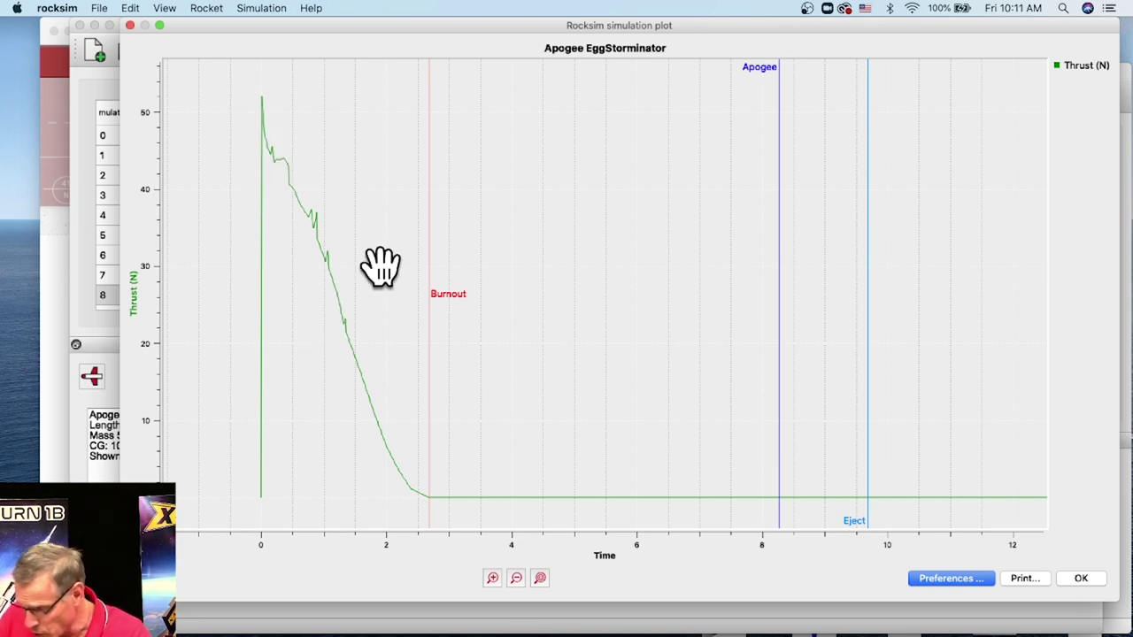
left_click_drag(335, 354, 369, 363)
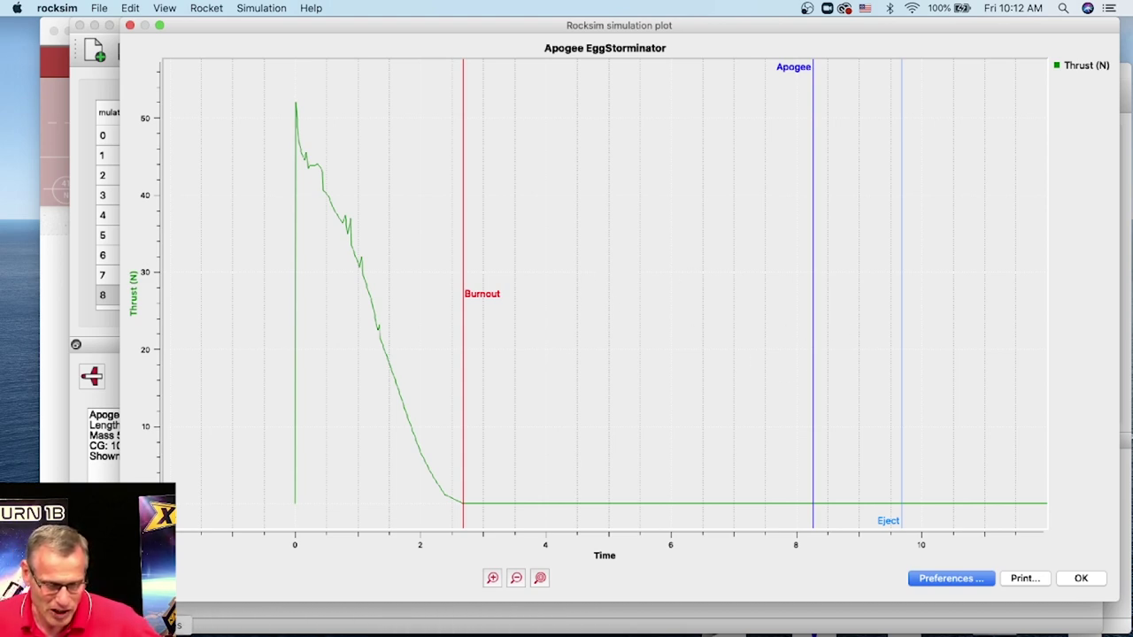
- Switch to Safari, search the Apogee site for "launcher plans" and view the Electronic Model Rocket Launcher Construction Plans product page
key("super+Tab")
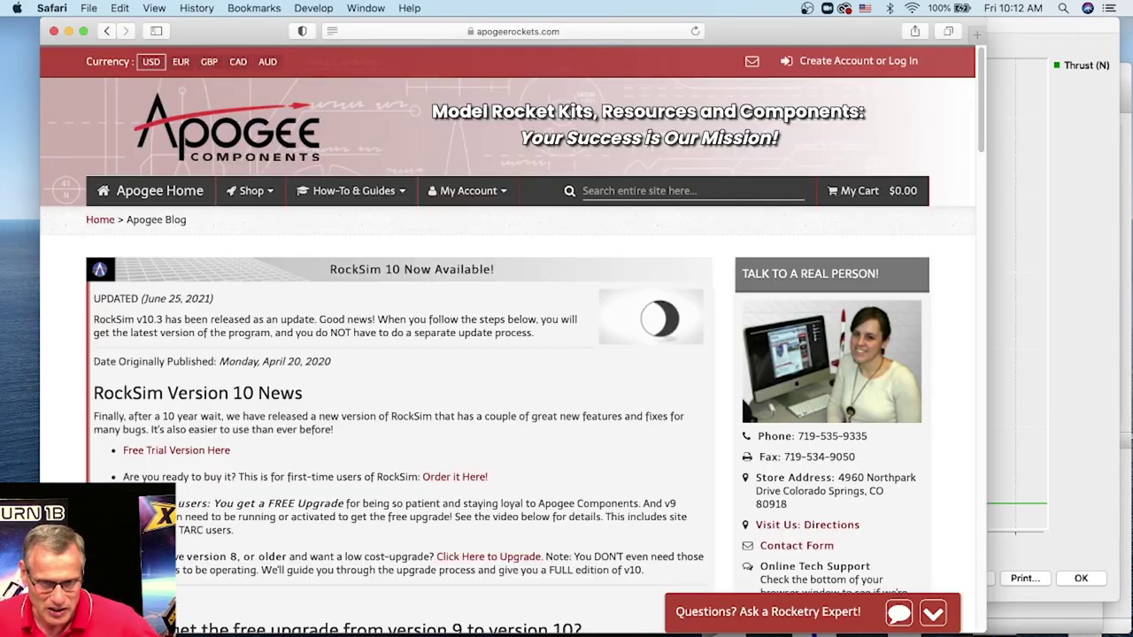
left_click(626, 189)
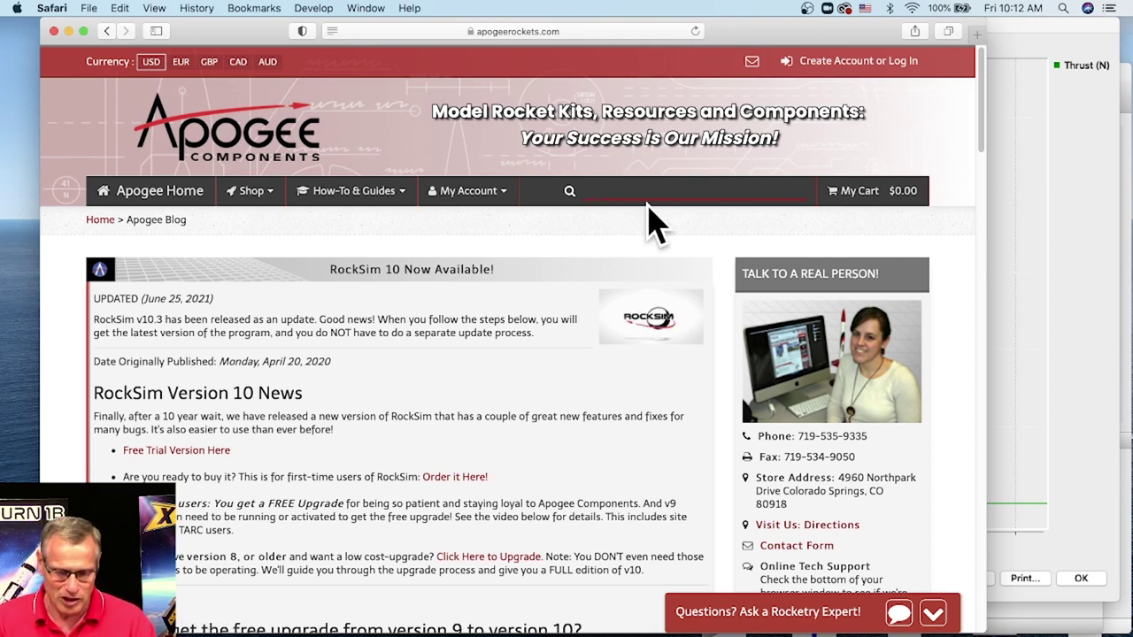
type("launc")
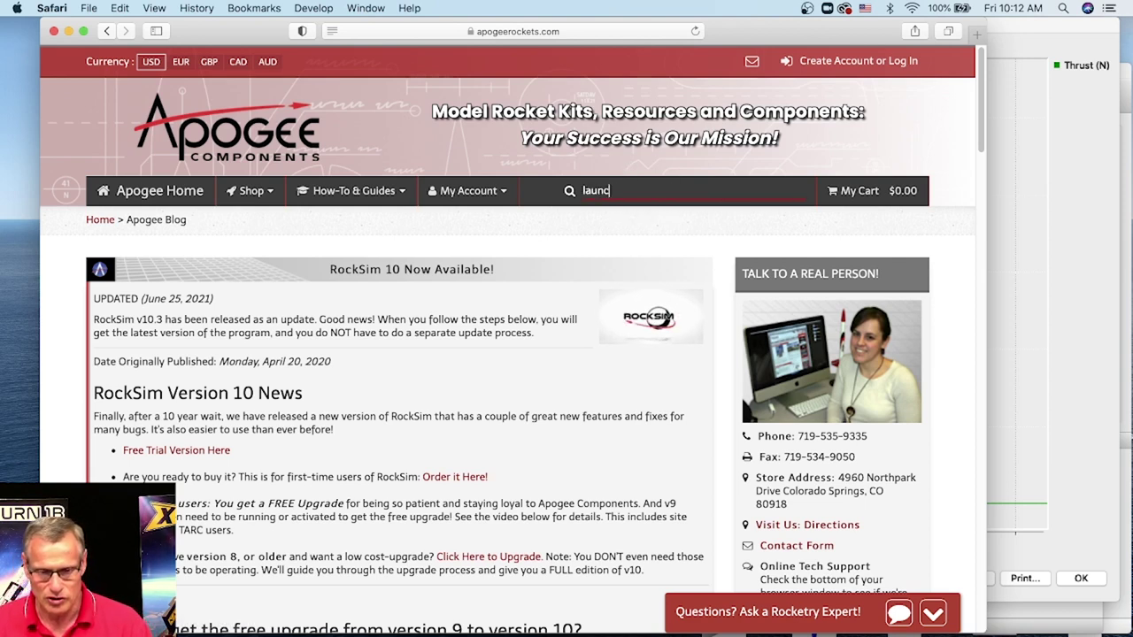
type("her plans")
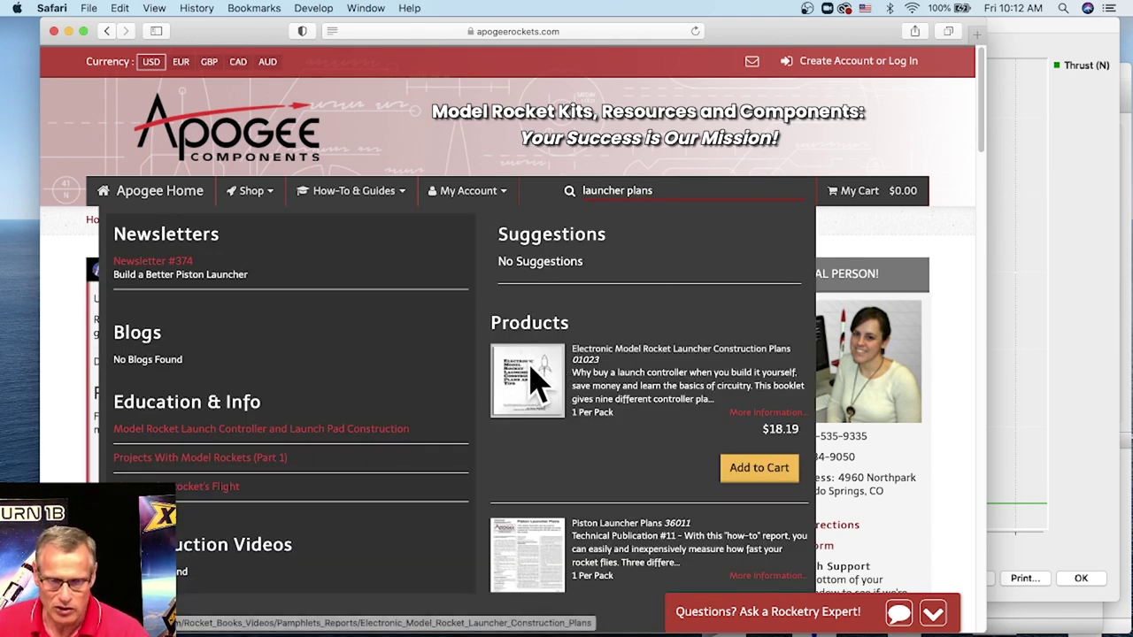
left_click(531, 368)
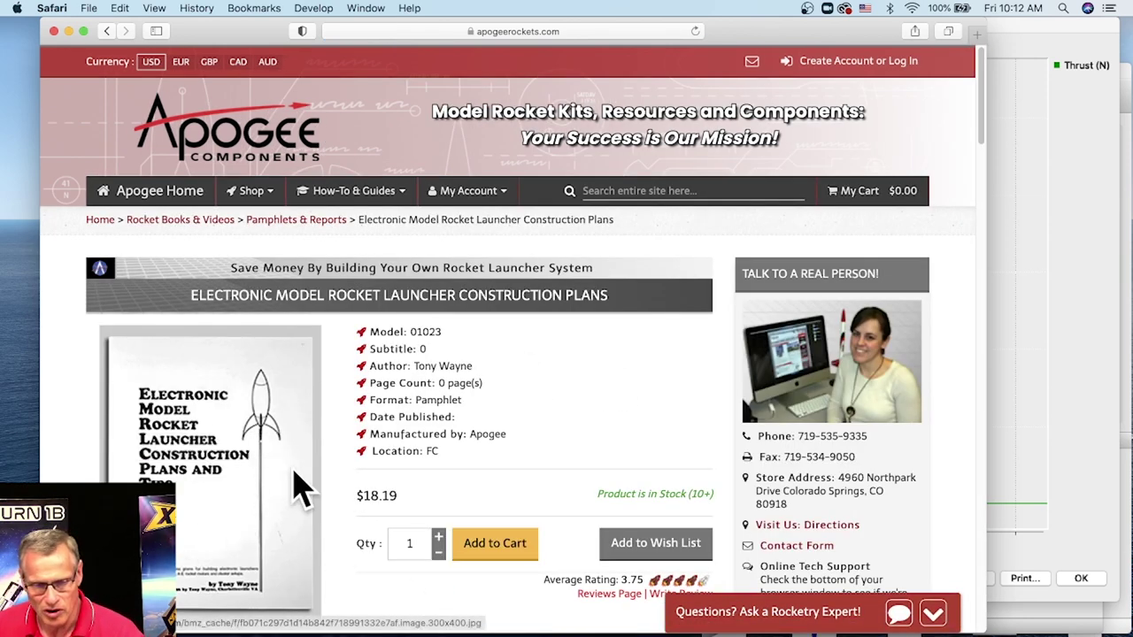
scroll(256, 482, "down", 3)
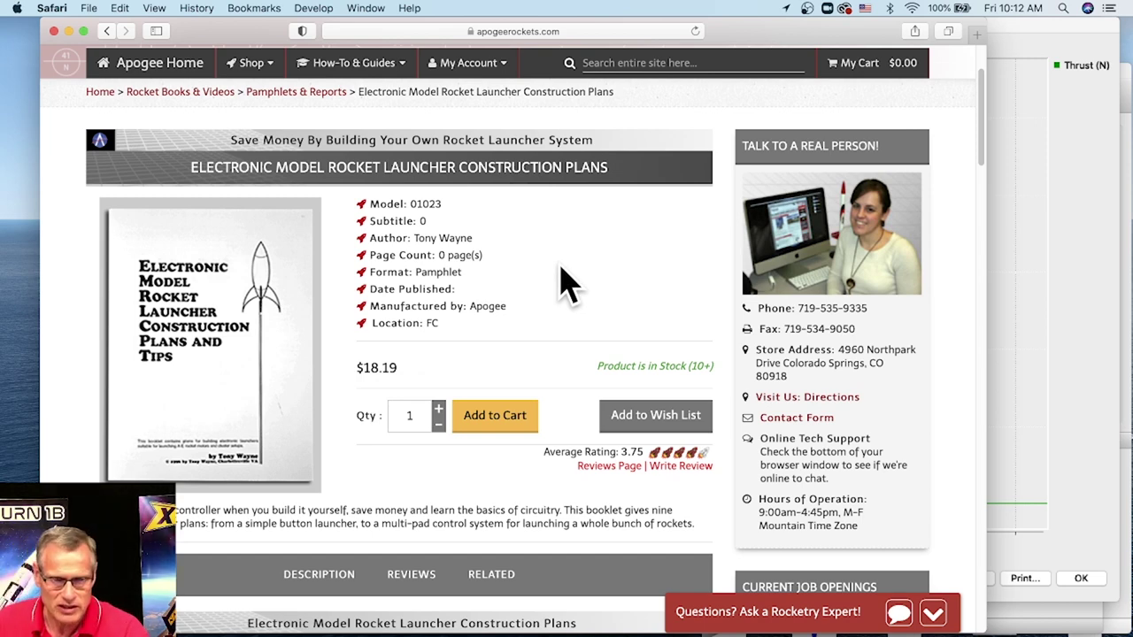
- Open the Launch Pads category under the shop's Launch Accessories and look through the launch pads offered
scroll(475, 255, "up", 3)
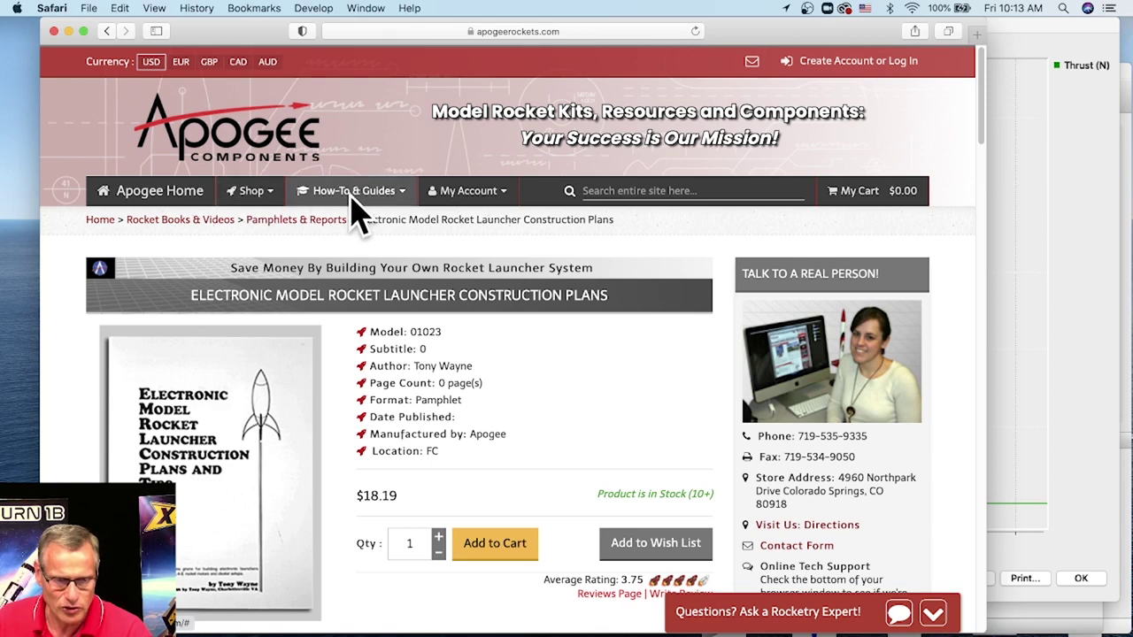
left_click(265, 196)
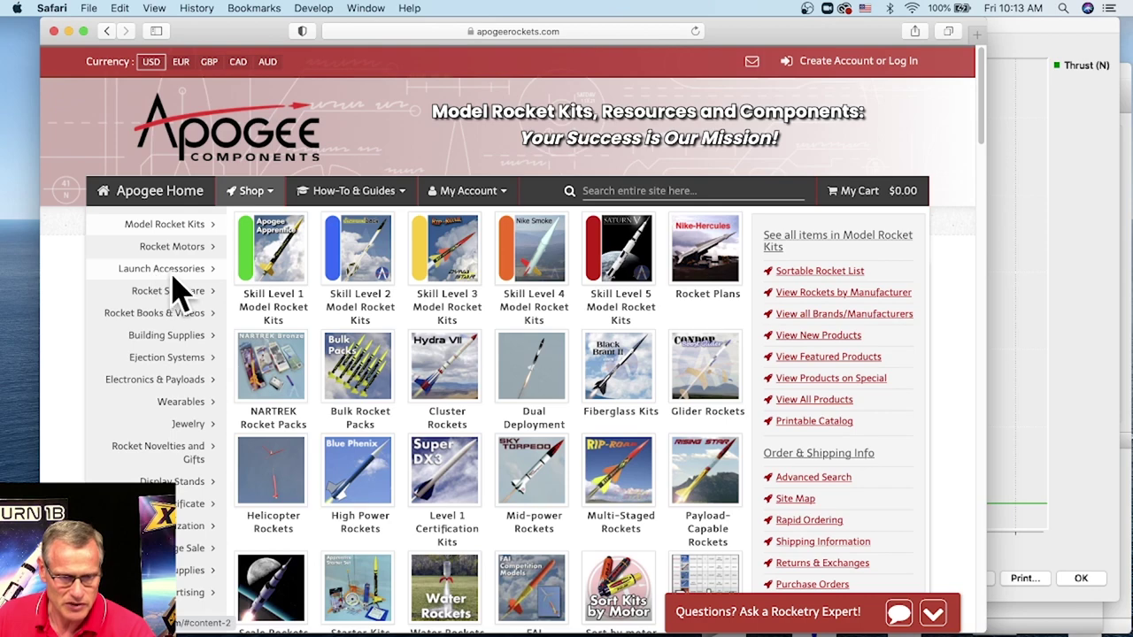
mouse_move(177, 278)
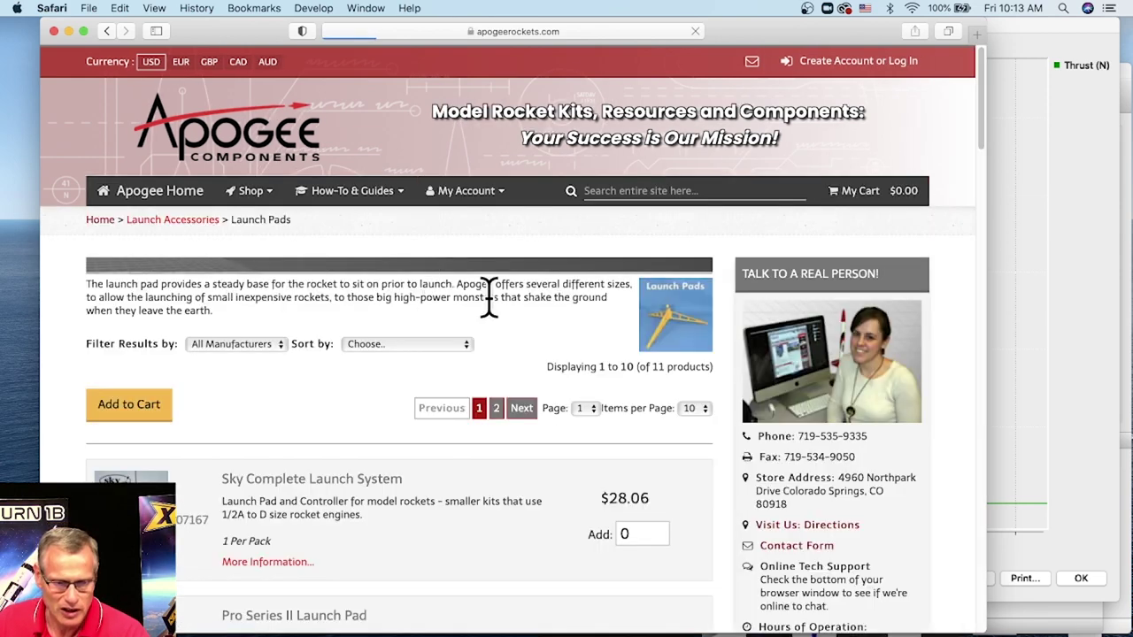
scroll(567, 265, "down", 5)
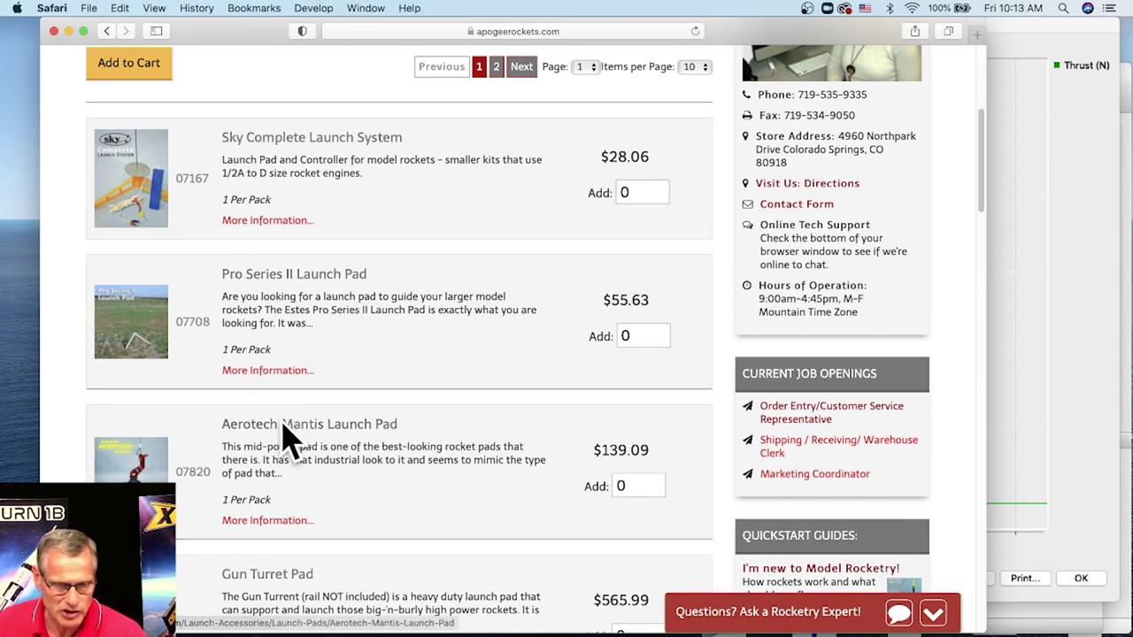
scroll(288, 405, "down", 1)
scroll(301, 505, "down", 3)
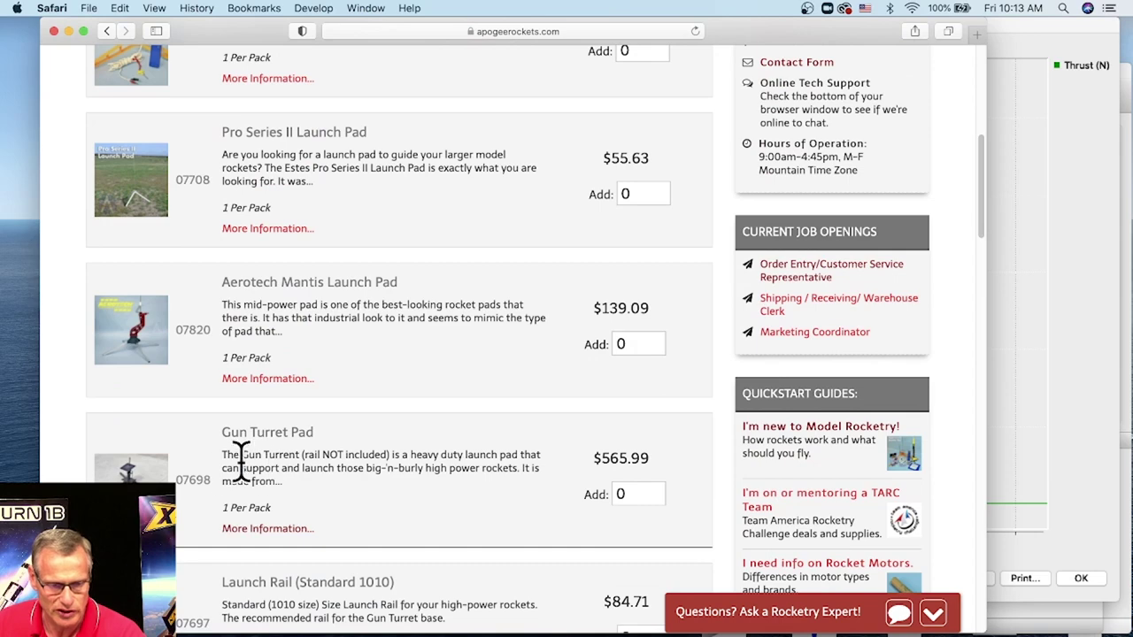
scroll(325, 453, "down", 1)
scroll(350, 454, "up", 5)
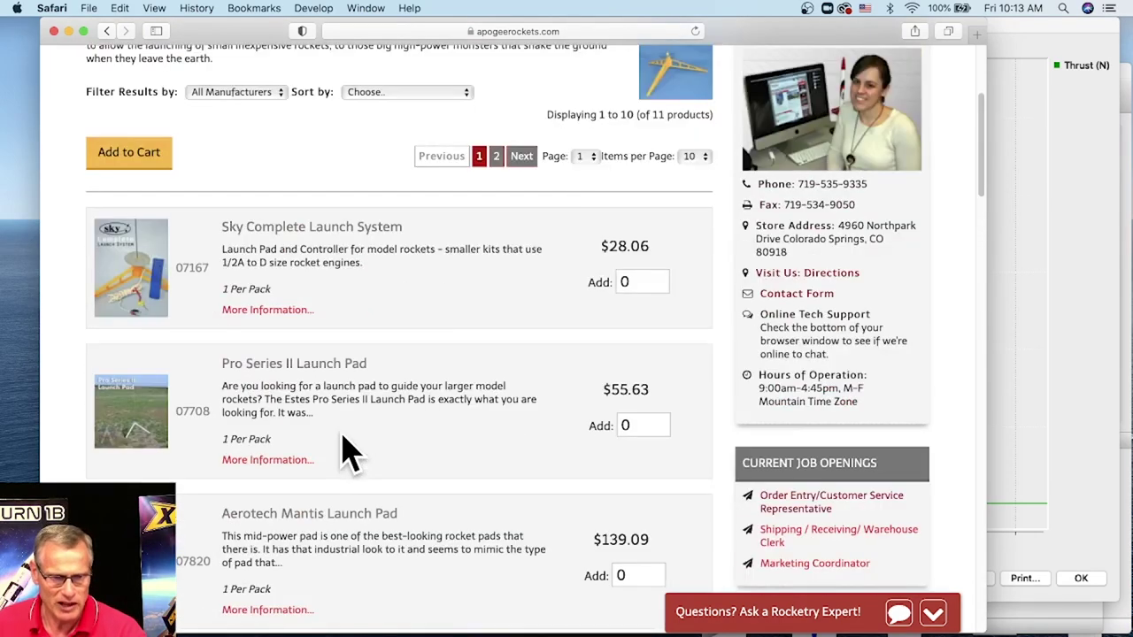
- Open the listing of all Peak of Flight newsletters and look over the chronological archive of issues
scroll(349, 254, "up", 5)
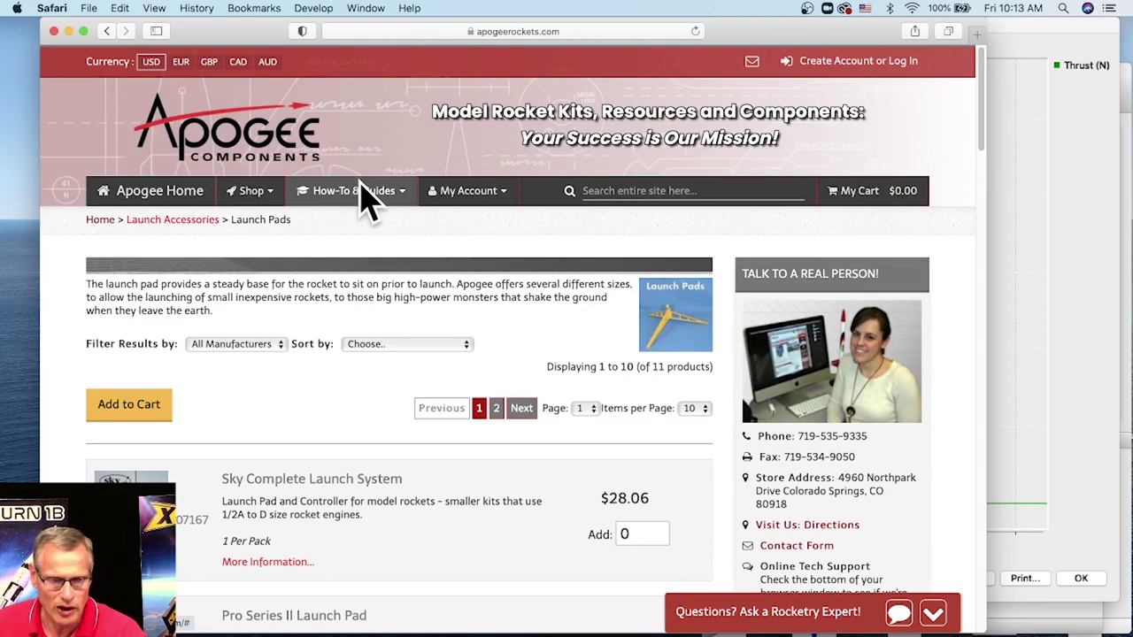
mouse_move(354, 202)
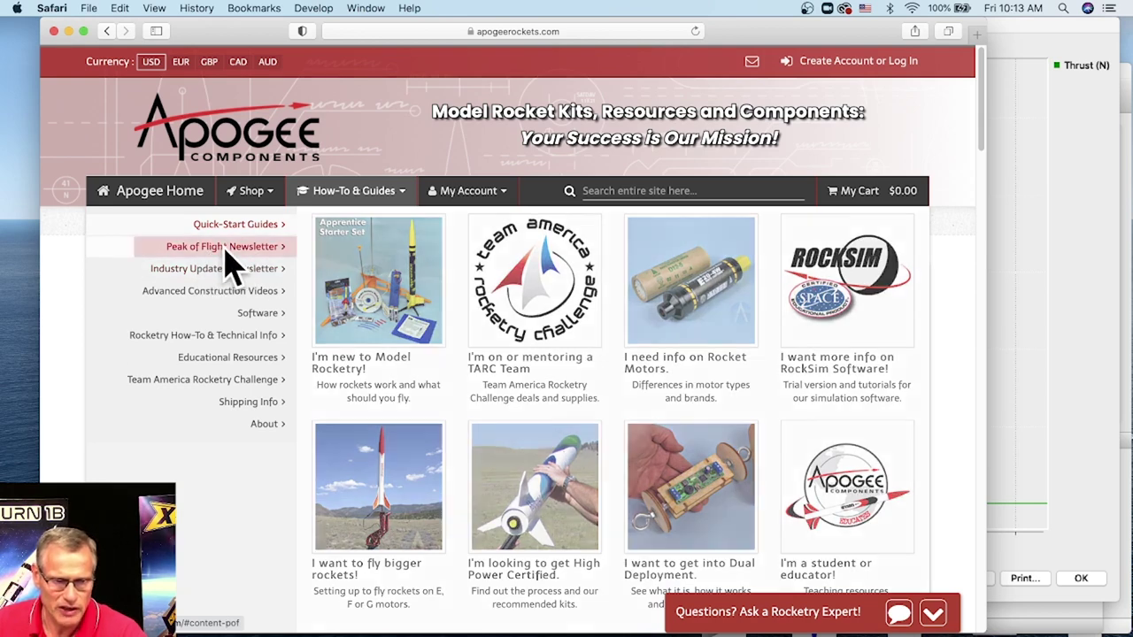
mouse_move(226, 255)
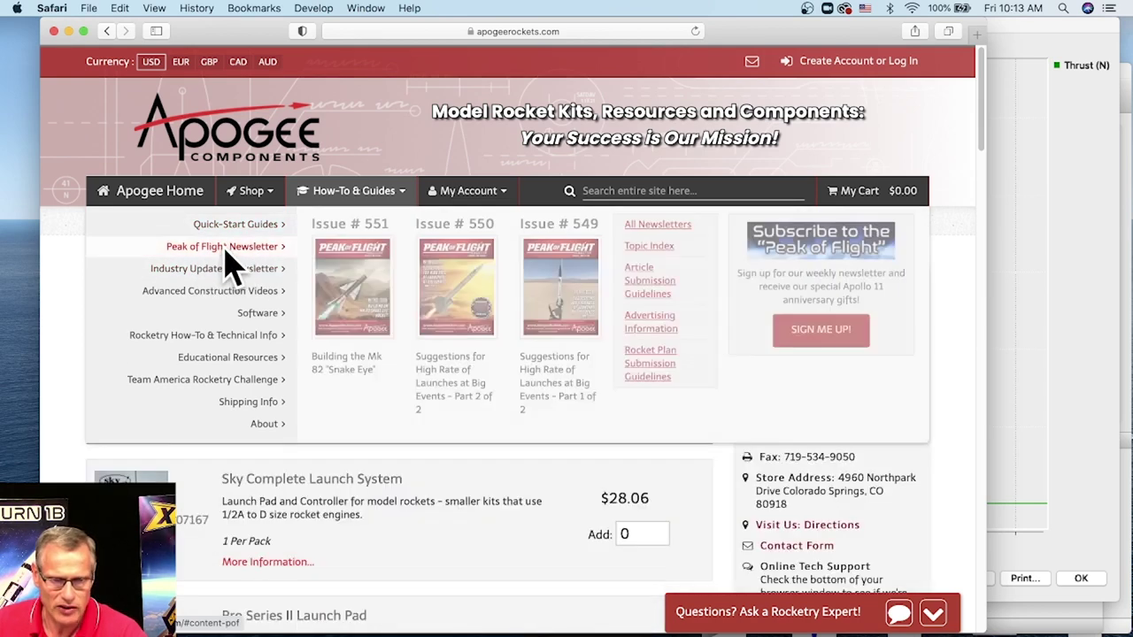
left_click(654, 225)
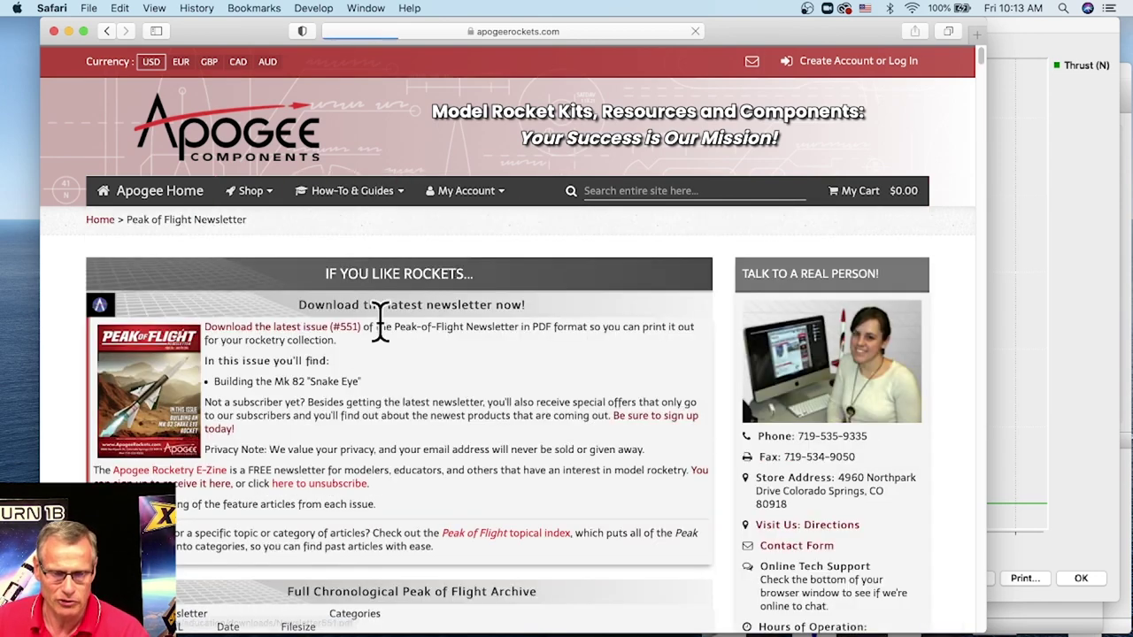
scroll(474, 274, "down", 5)
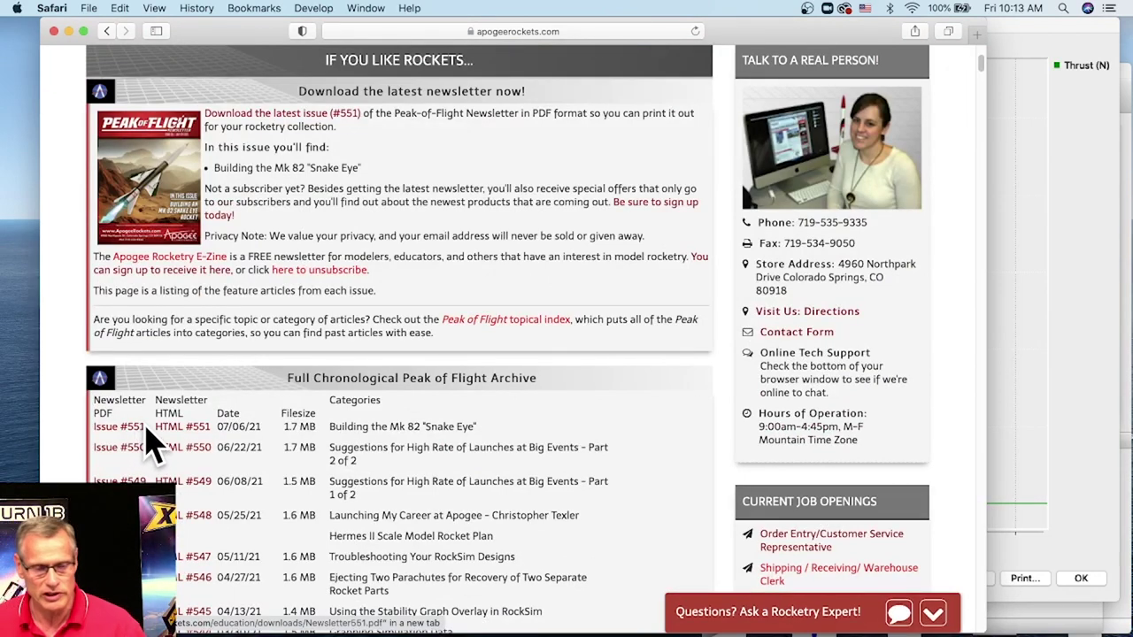
scroll(387, 417, "down", 3)
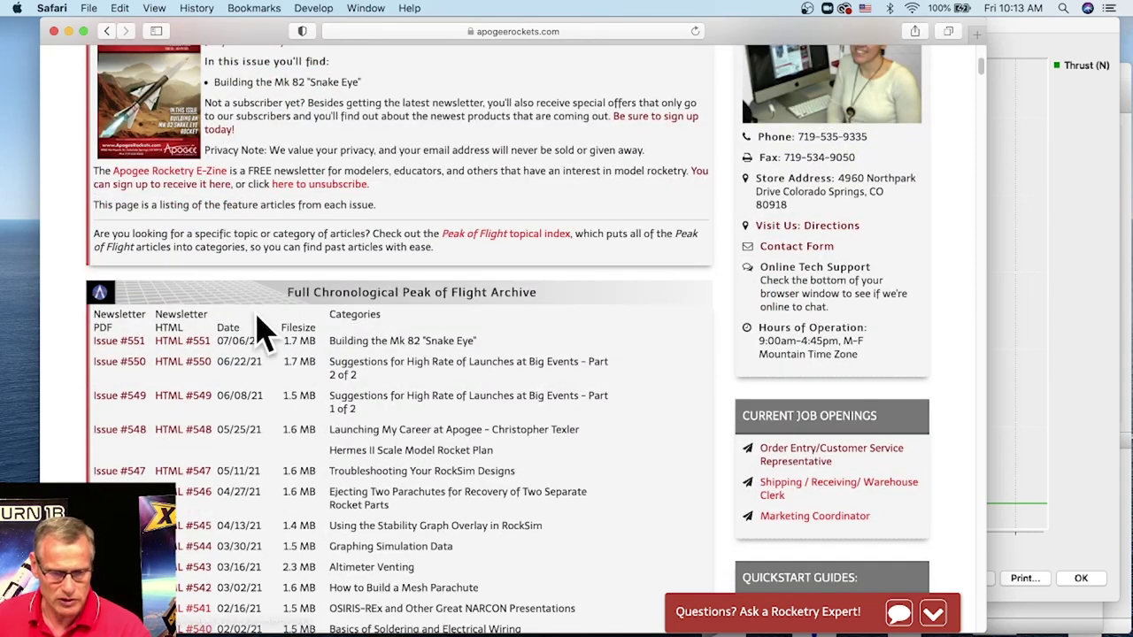
scroll(540, 371, "up", 9)
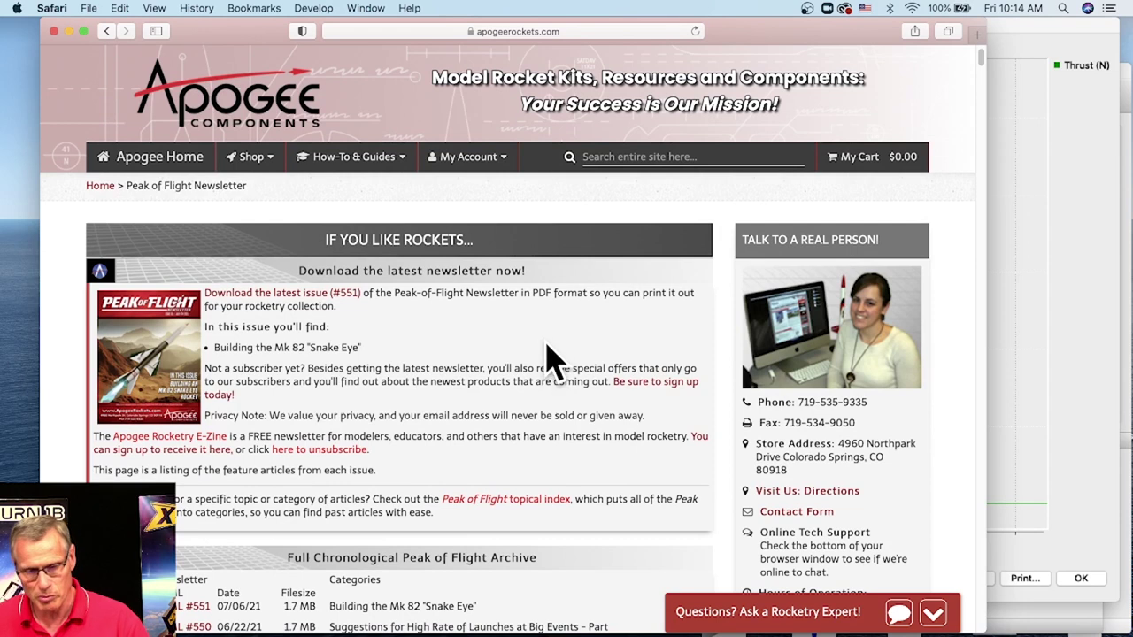
scroll(560, 258, "up", 1)
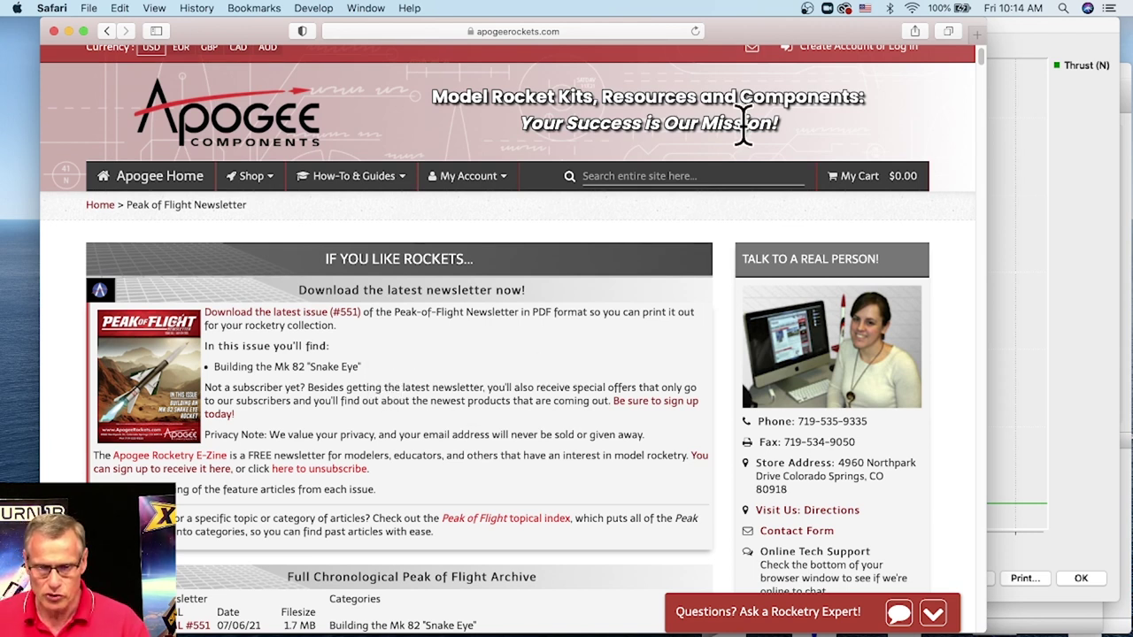
- Find "launch pad" on the newsletter page and highlight the Issue #235 article title "Build a High Power Rail Launch Pad"
key("super+f")
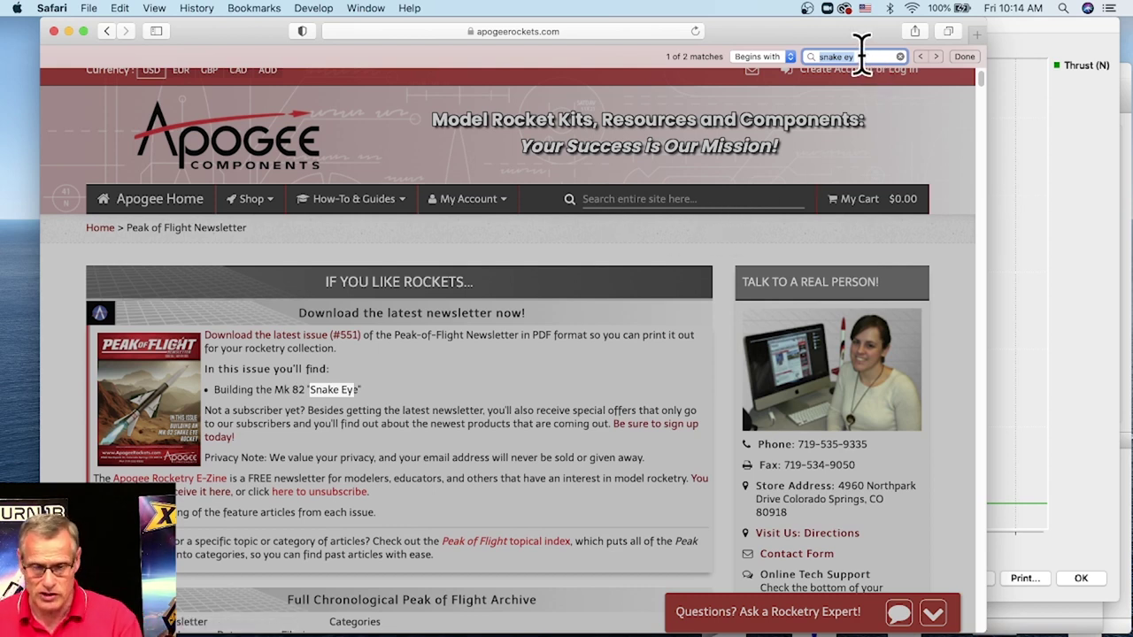
left_click_drag(861, 56, 810, 54)
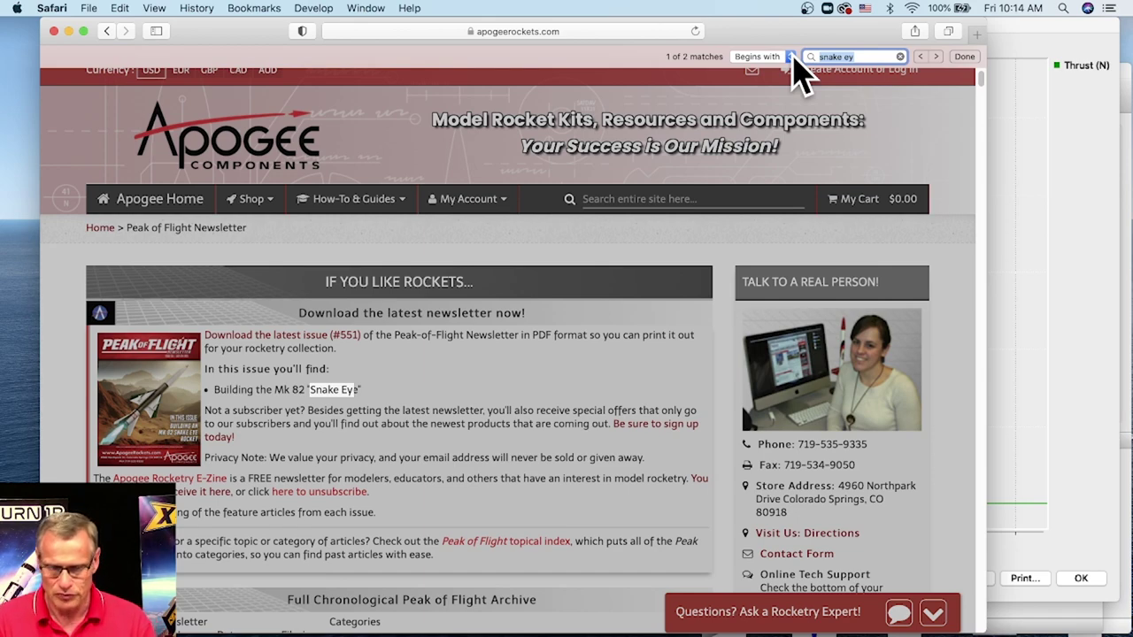
type("ll")
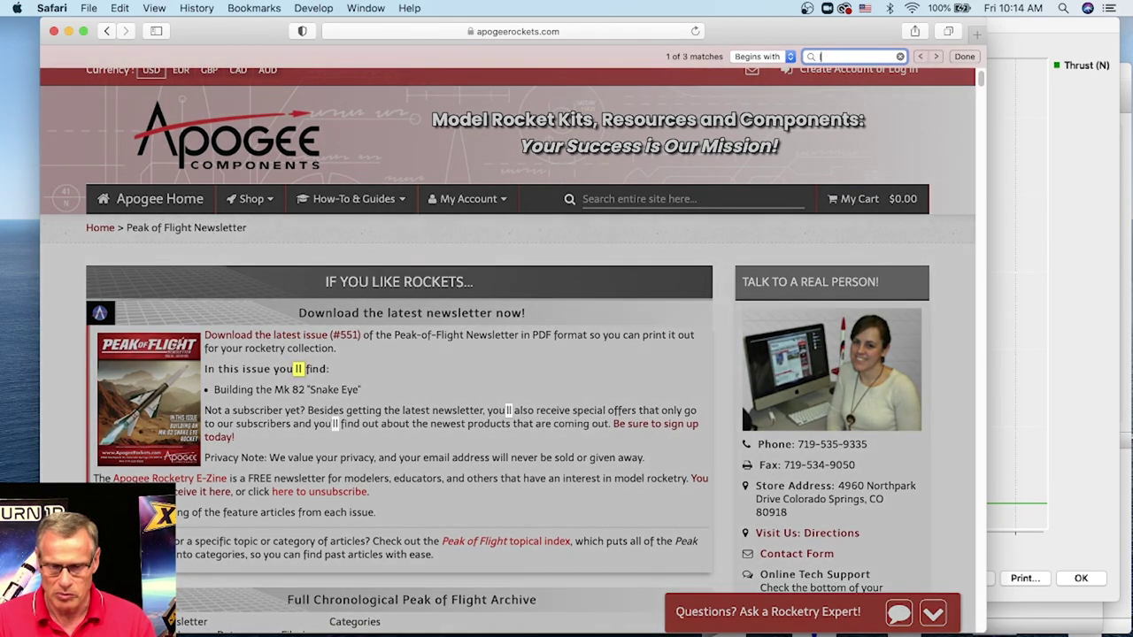
type("unch pad")
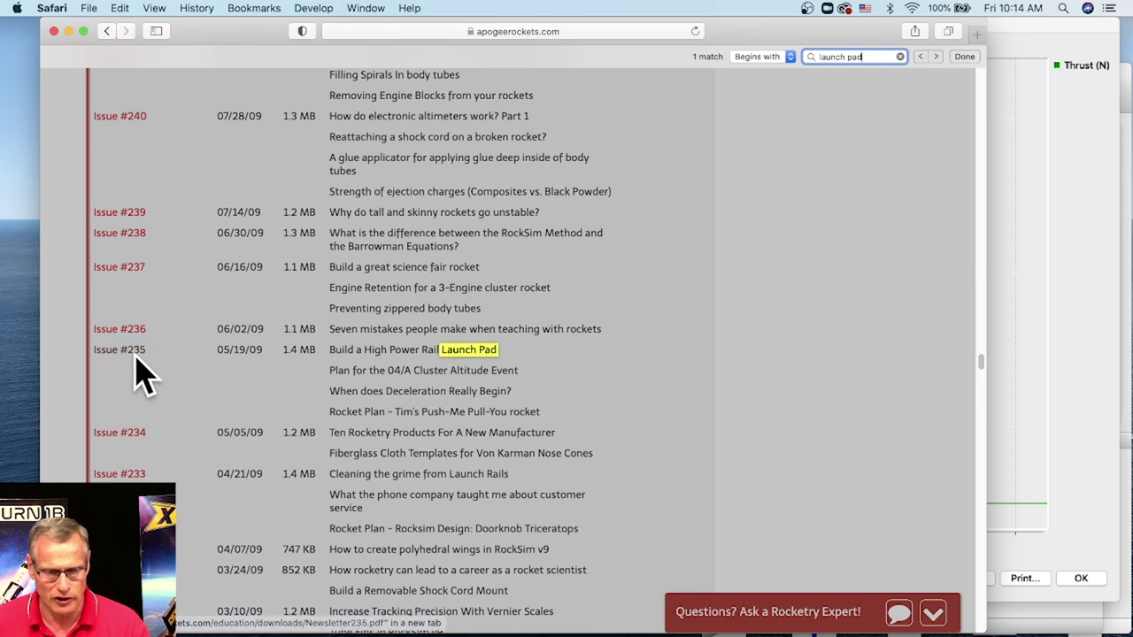
left_click_drag(337, 352, 544, 348)
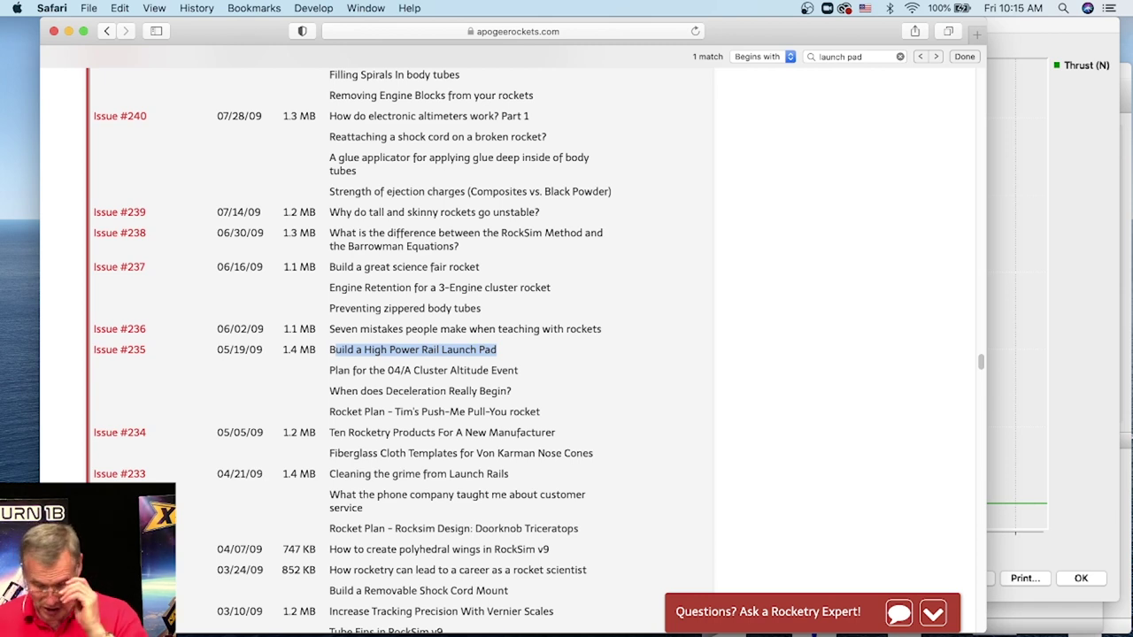
- Switch back to RockSim, close the simulation plot, and set the EggStorminator's number of stages to a two stage rocket
left_click(1061, 198)
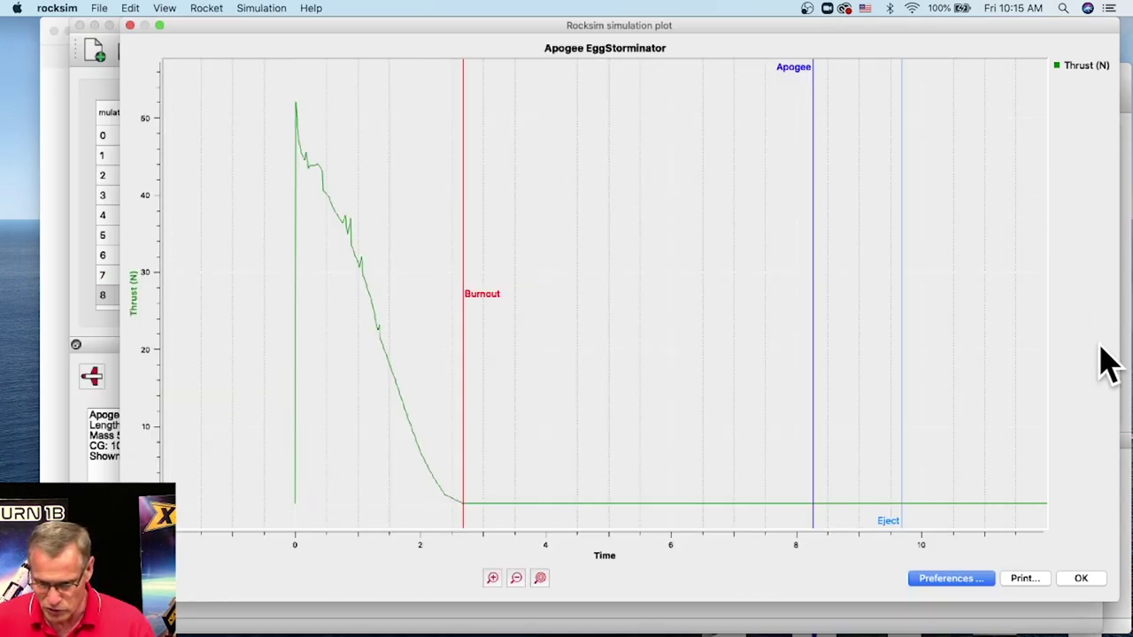
left_click(1094, 587)
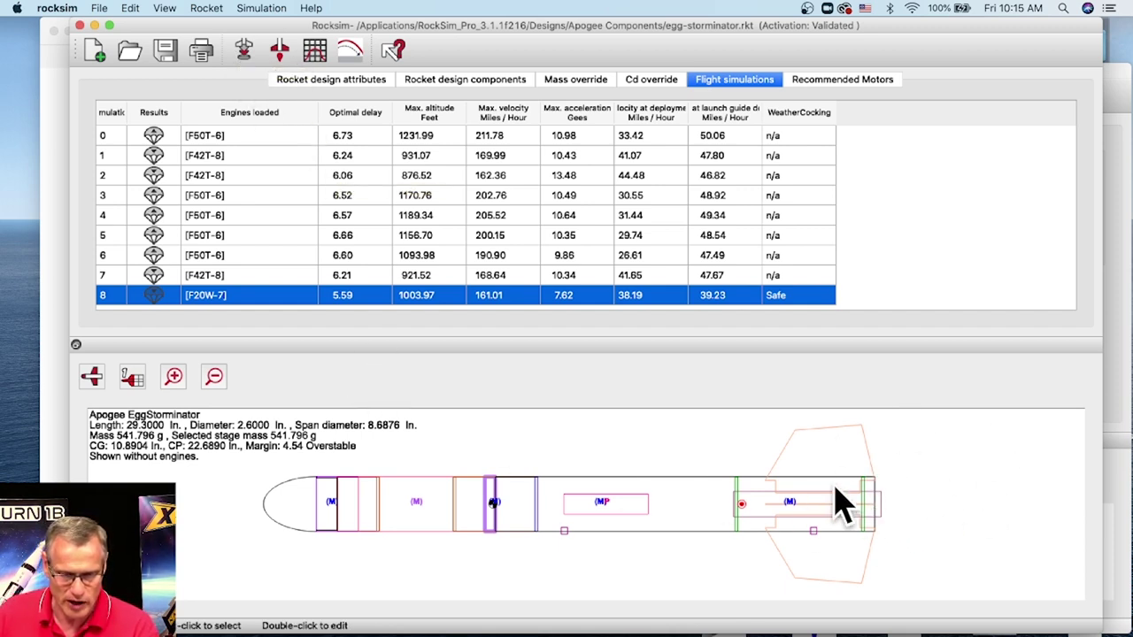
left_click(341, 84)
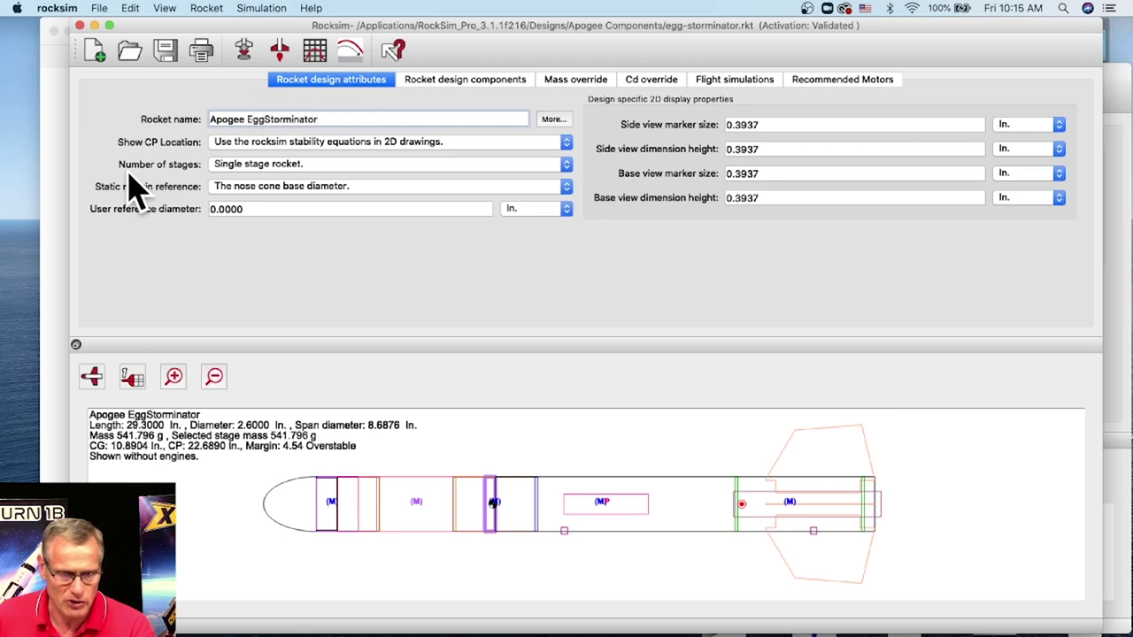
left_click(233, 166)
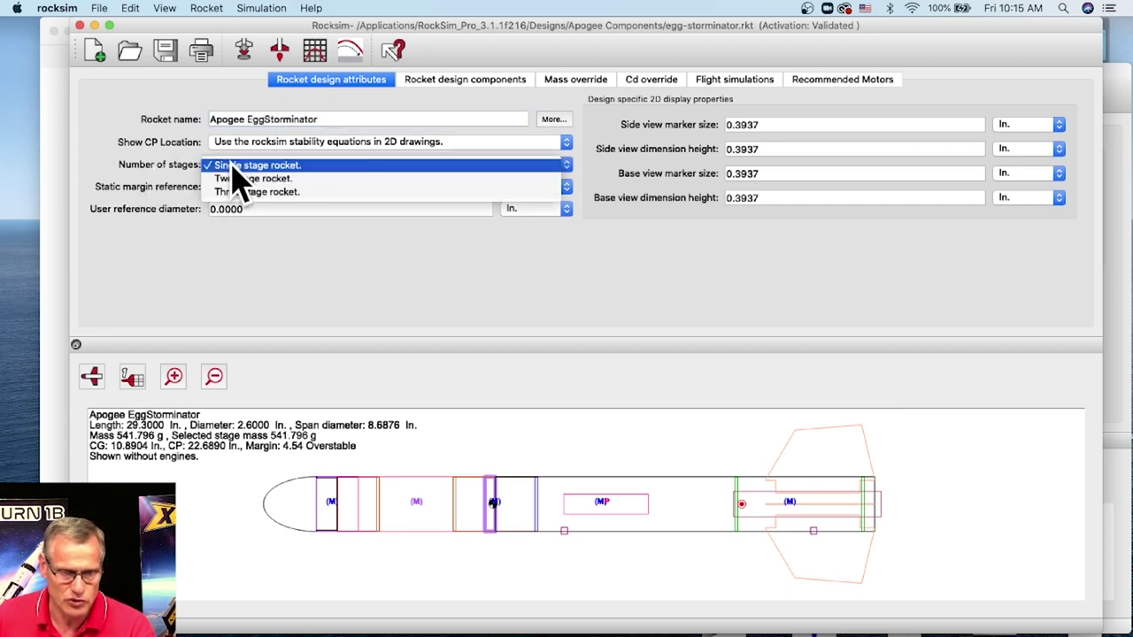
left_click(249, 181)
- Add a body tube to the Booster stage using Apogee part 10198 (66mm x 18") from the database
left_click(447, 89)
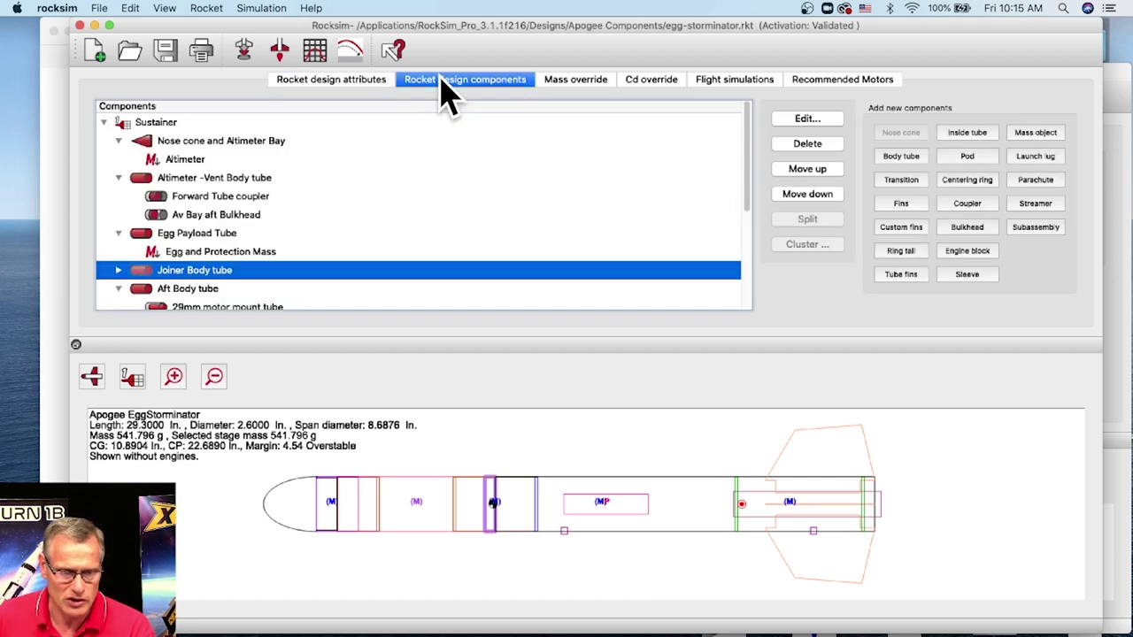
left_click(105, 122)
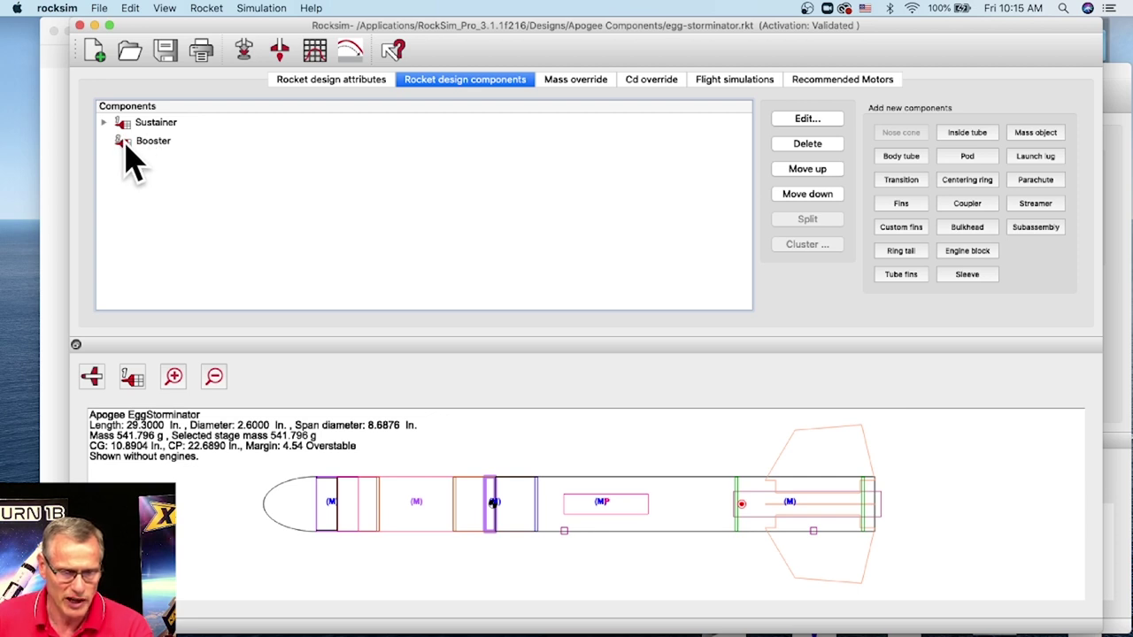
left_click(126, 155)
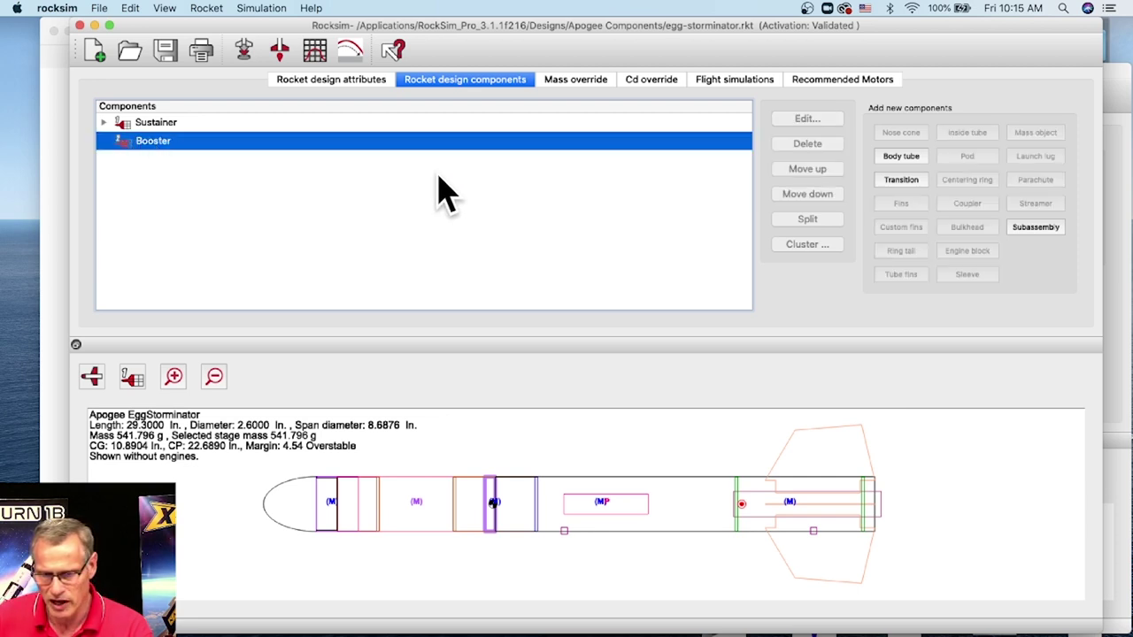
left_click(894, 158)
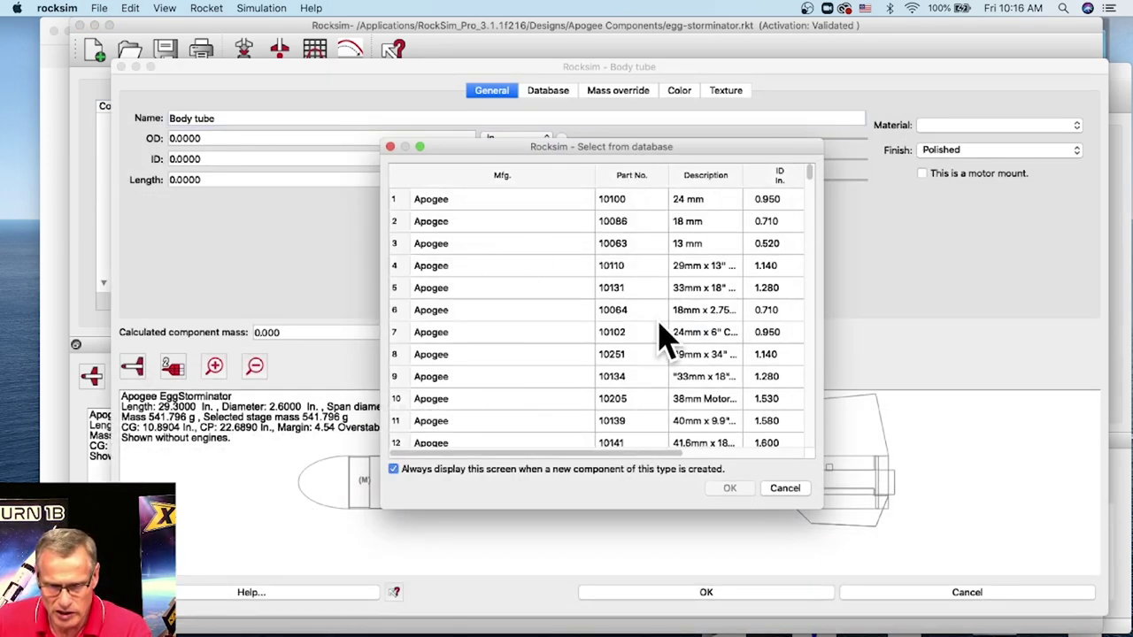
scroll(540, 363, "down", 3)
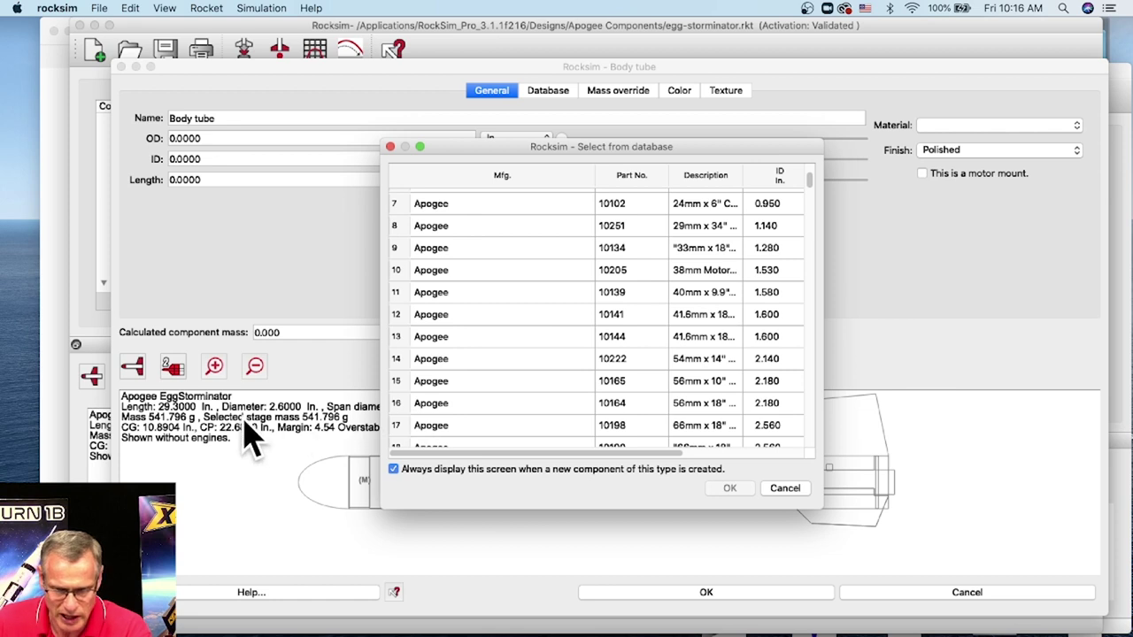
left_click(693, 424)
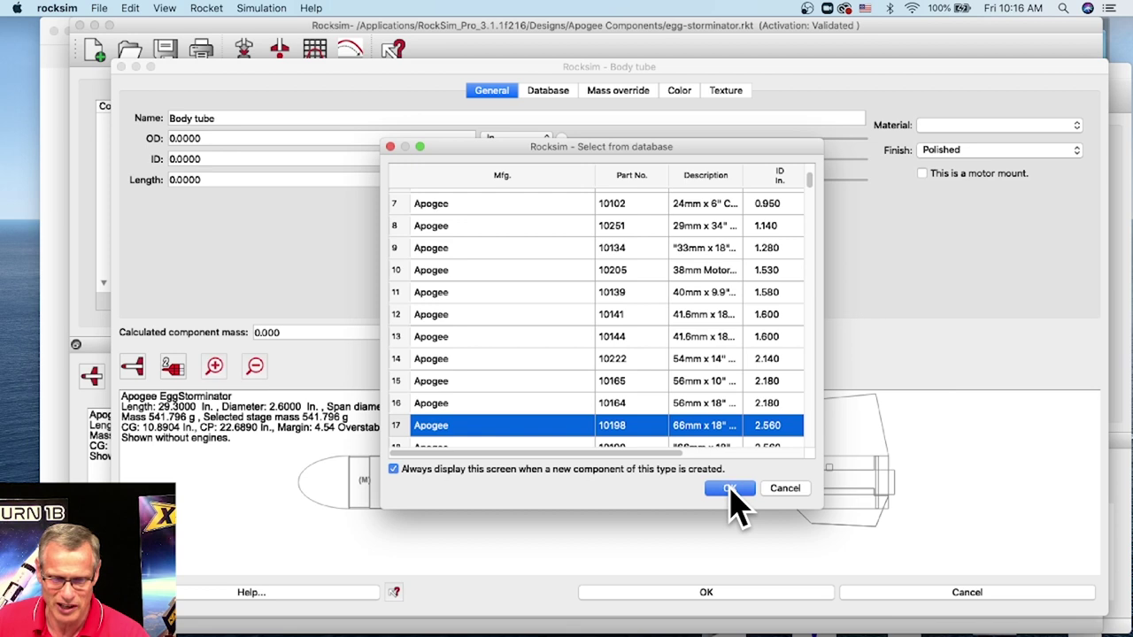
left_click(730, 488)
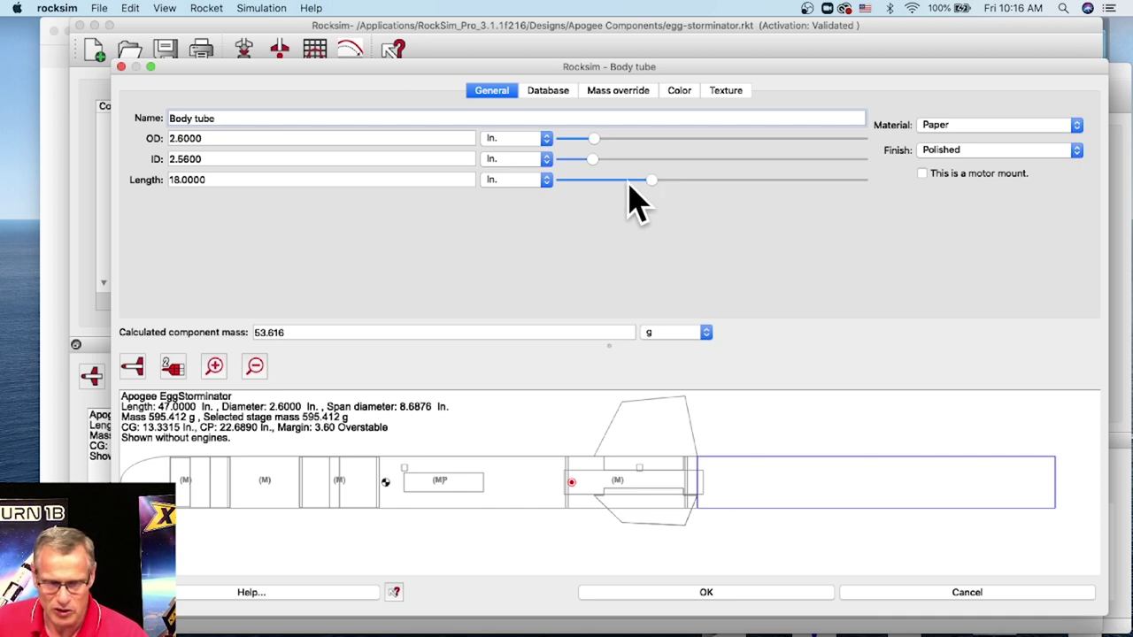
- Give the booster body tube a magenta diffuse 3D color and a red 2D color, and accept the tube
left_click(679, 92)
left_click(688, 177)
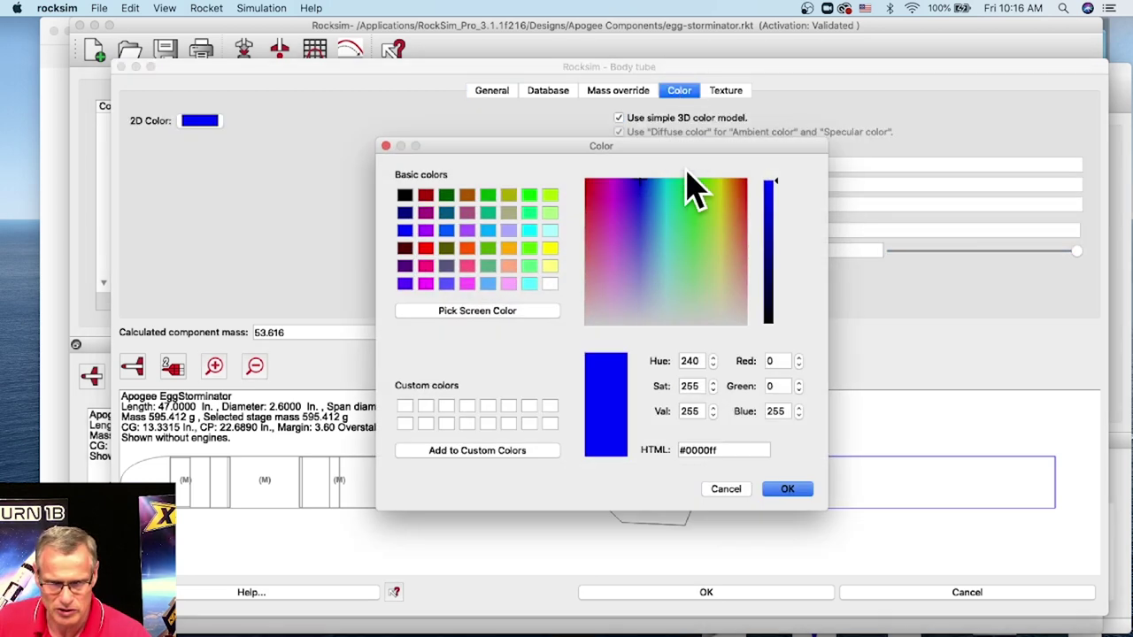
left_click(607, 221)
left_click(788, 489)
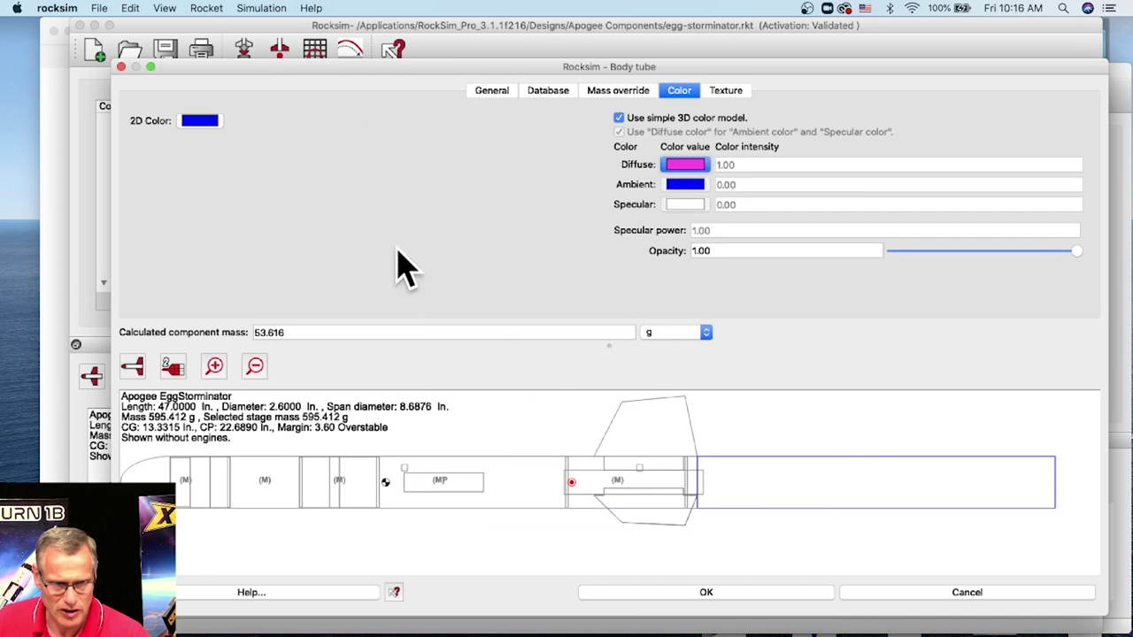
left_click(190, 124)
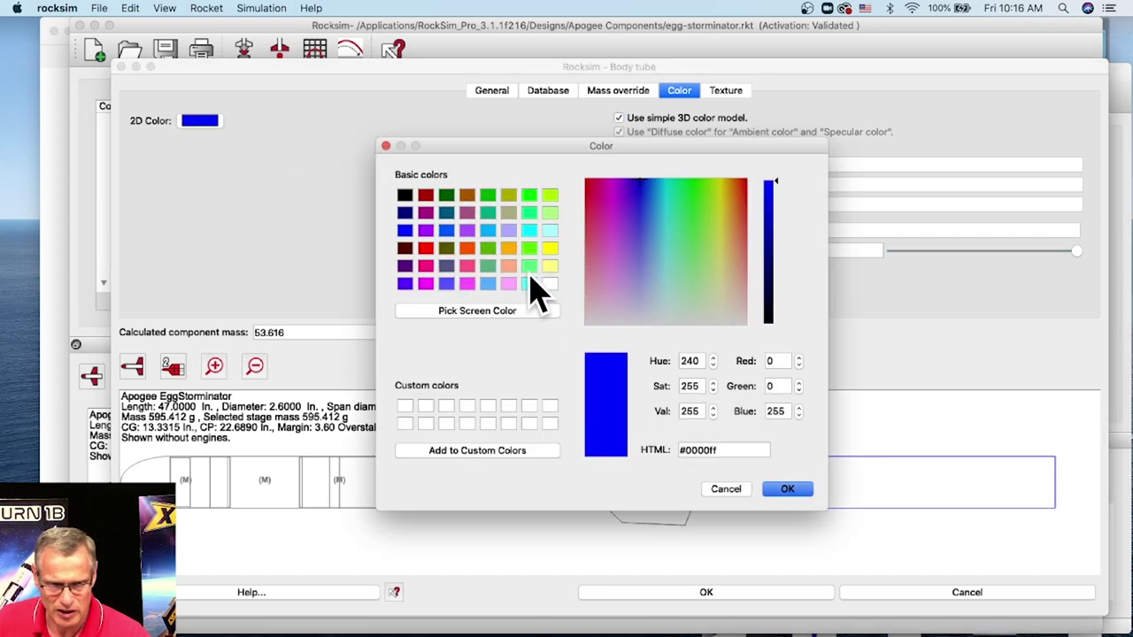
left_click(425, 248)
left_click(788, 492)
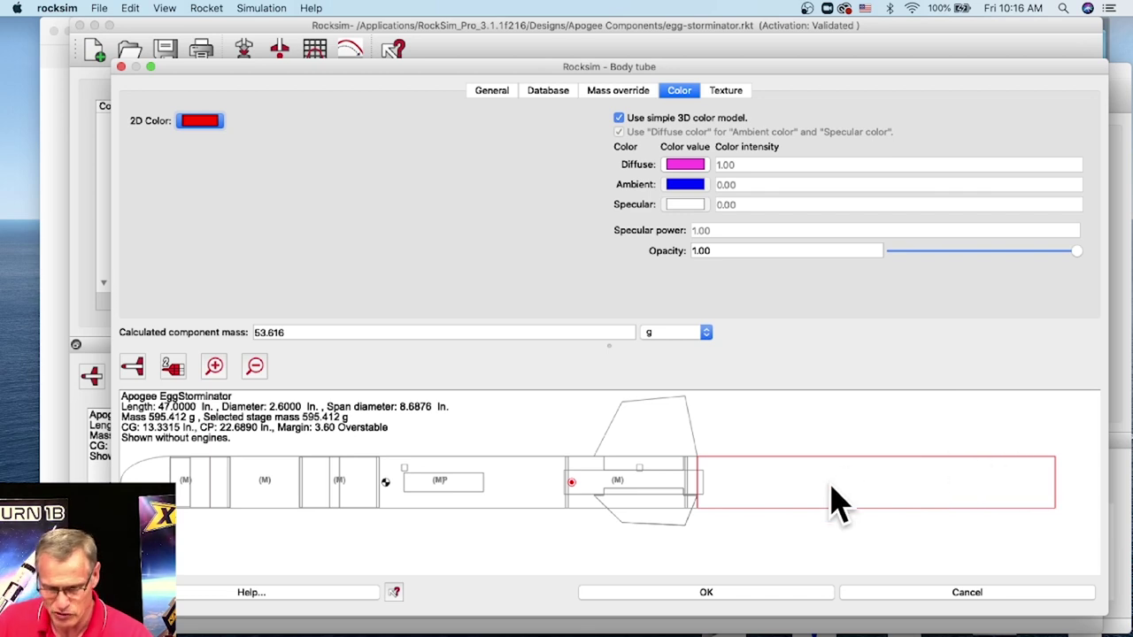
left_click(705, 593)
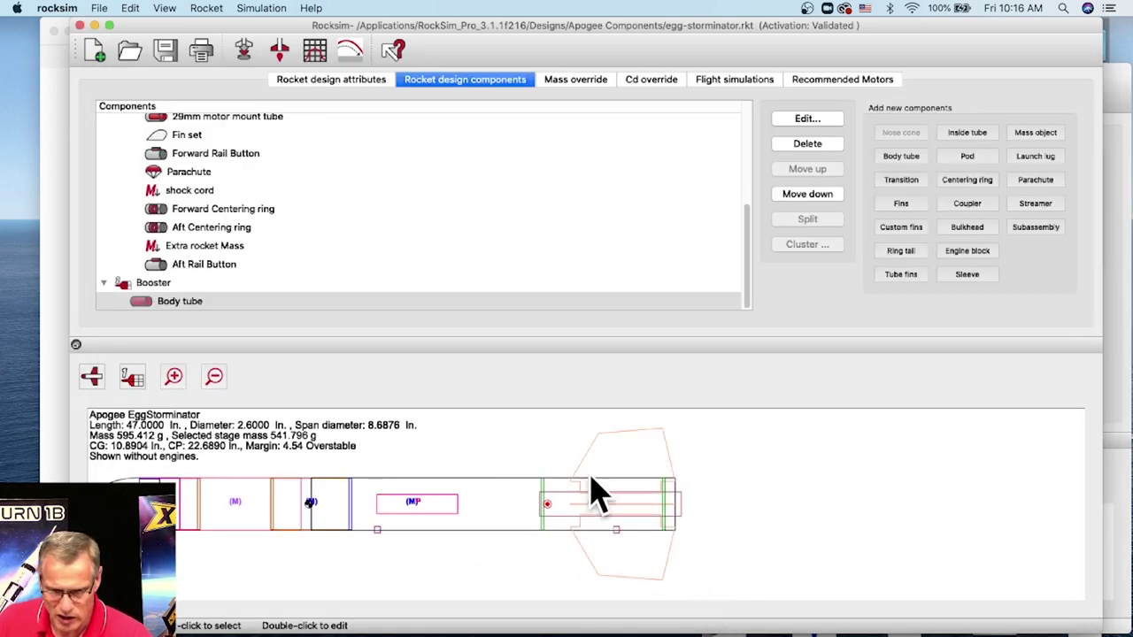
- Show both stages in the rocket drawing and add a custom fin set to the booster tube, with the automatic database selection screen turned off
left_click(133, 380)
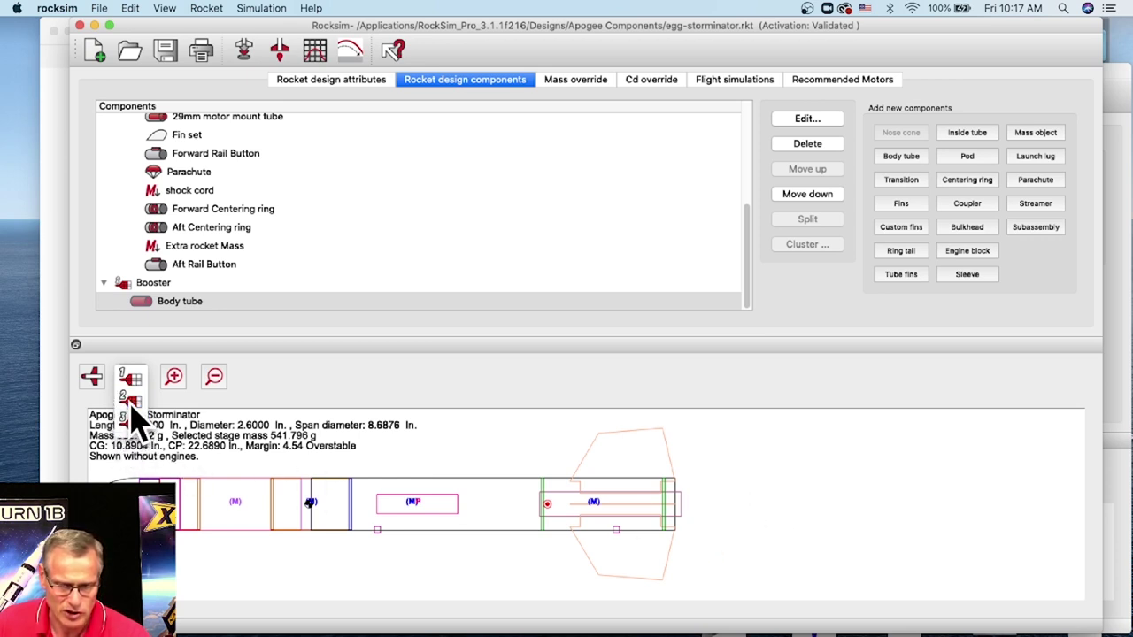
left_click(131, 411)
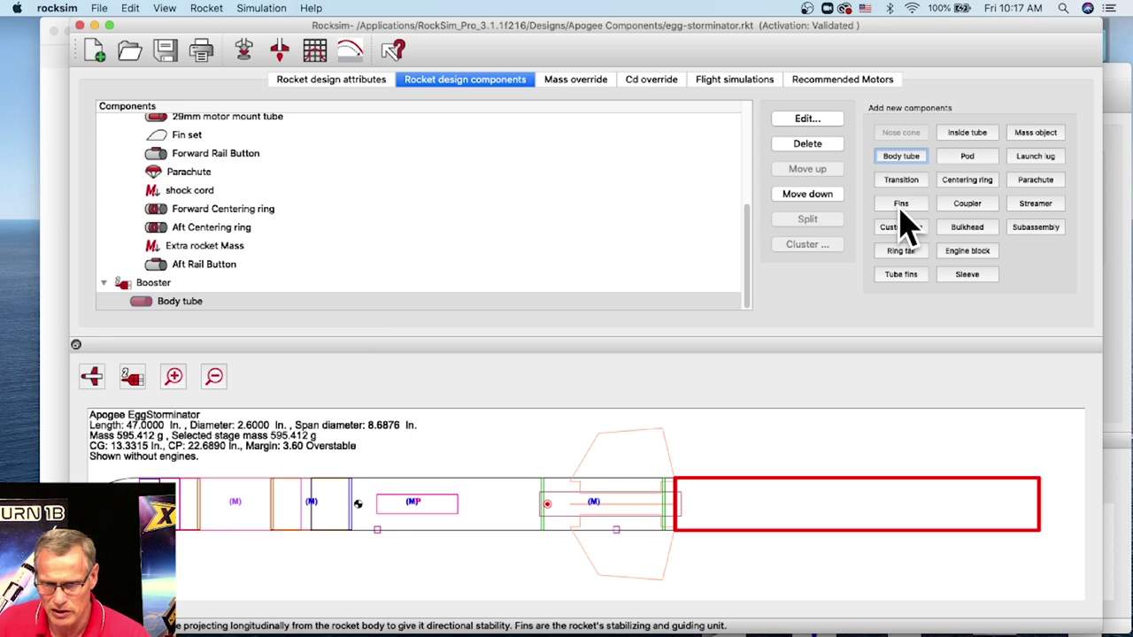
left_click(901, 203)
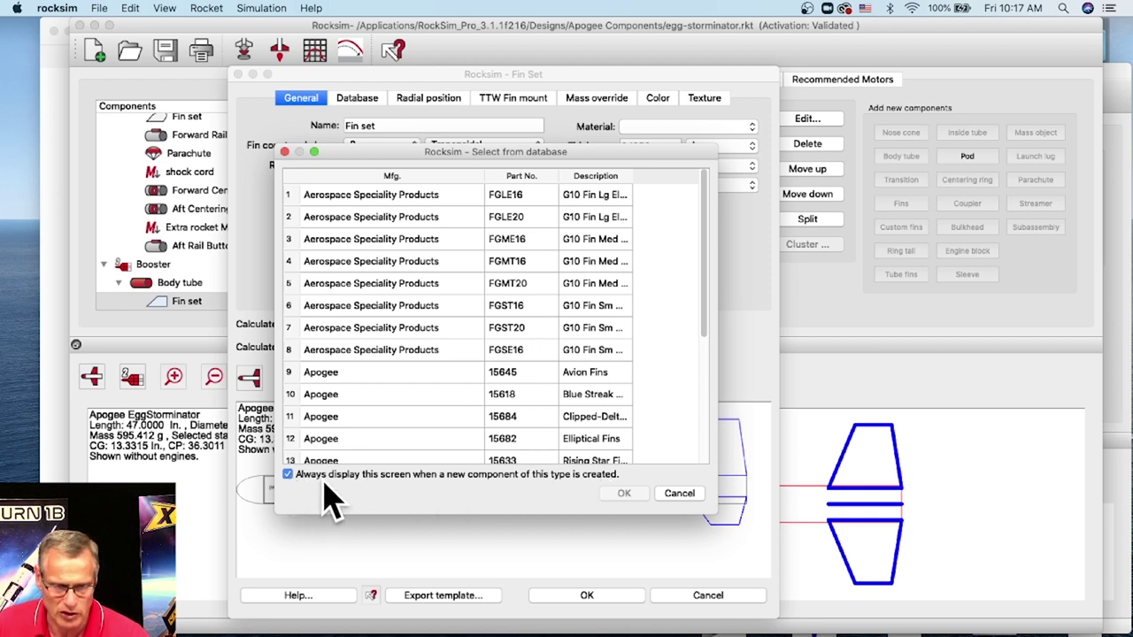
left_click(289, 476)
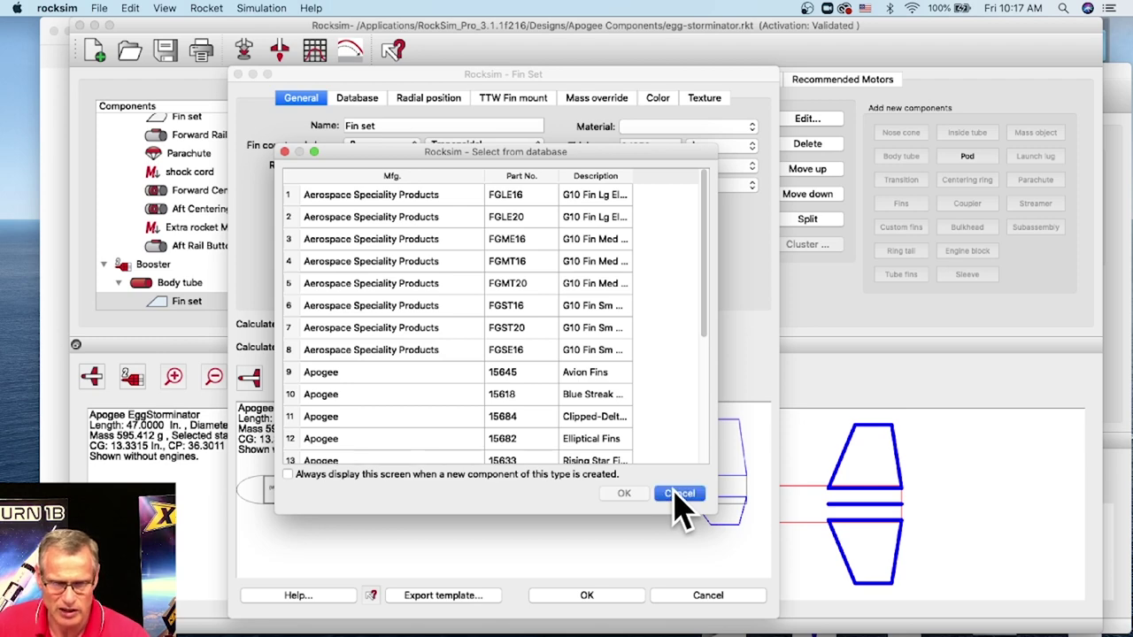
left_click(680, 494)
- Enlarge the Fin Set dialog, and set the booster fins' semi span to 2.5 in. and their material to Balsa
left_click_drag(556, 71, 535, 21)
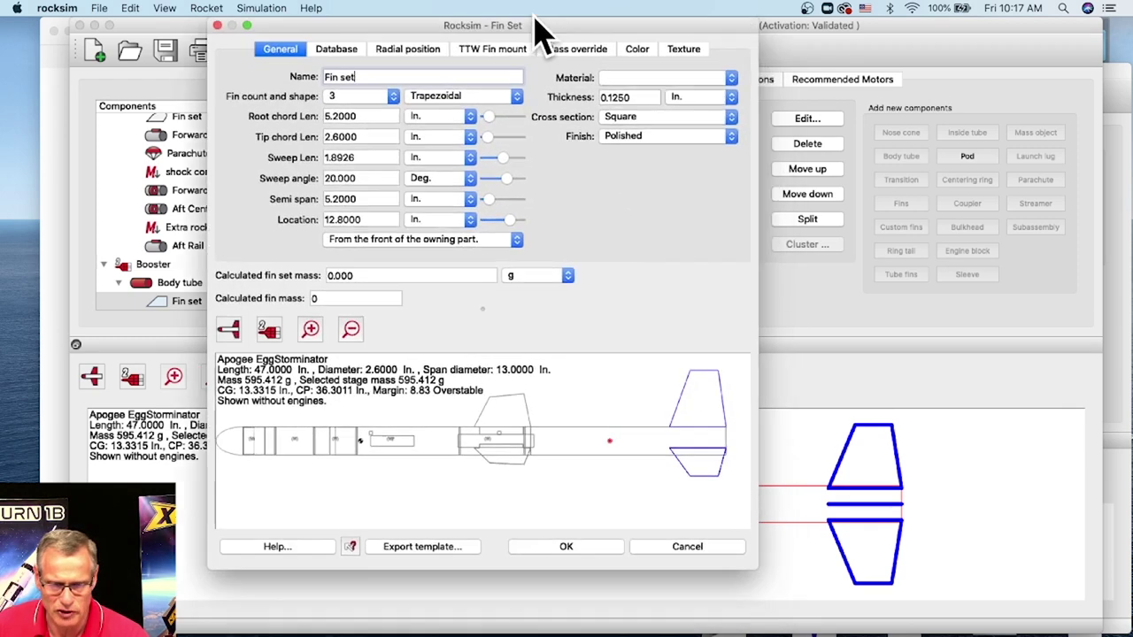
left_click_drag(756, 571, 1049, 580)
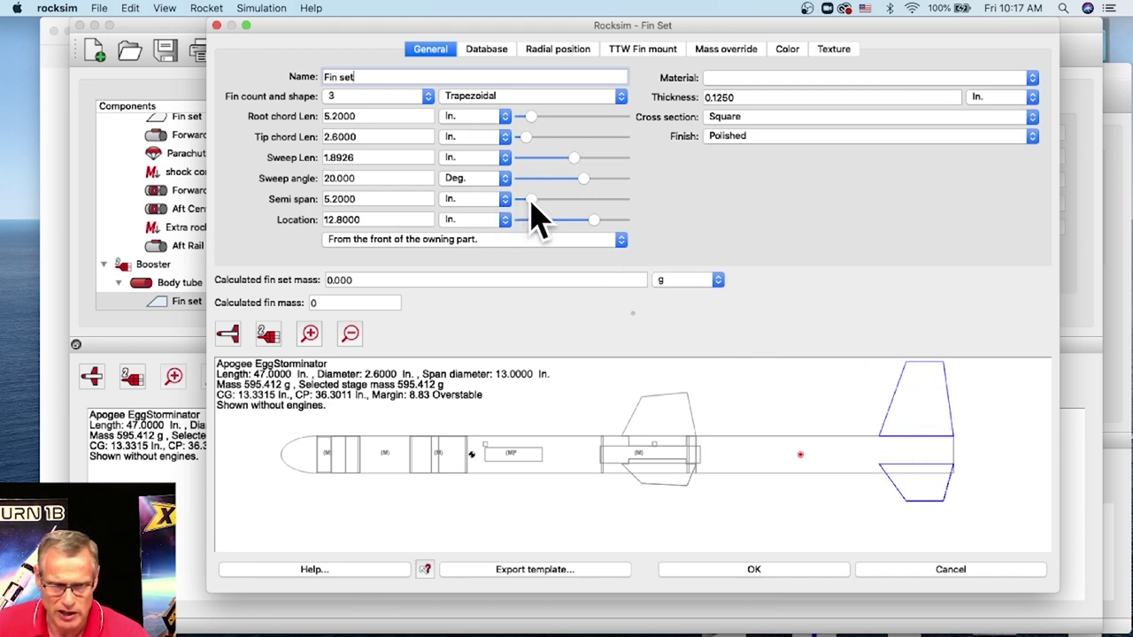
left_click_drag(531, 202, 529, 203)
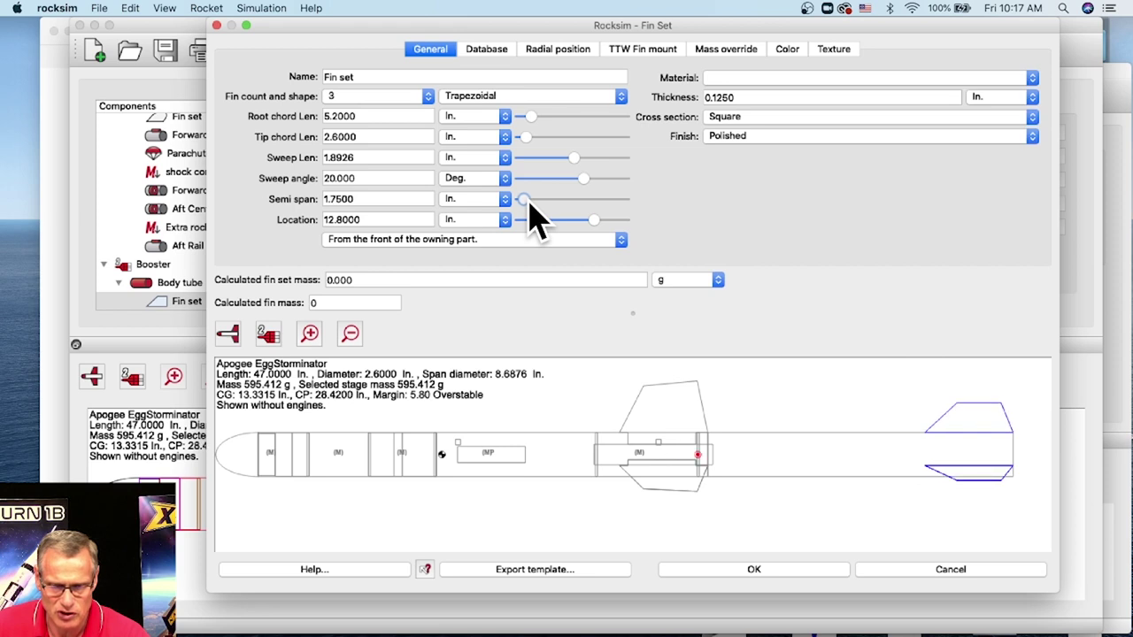
left_click_drag(529, 200, 532, 201)
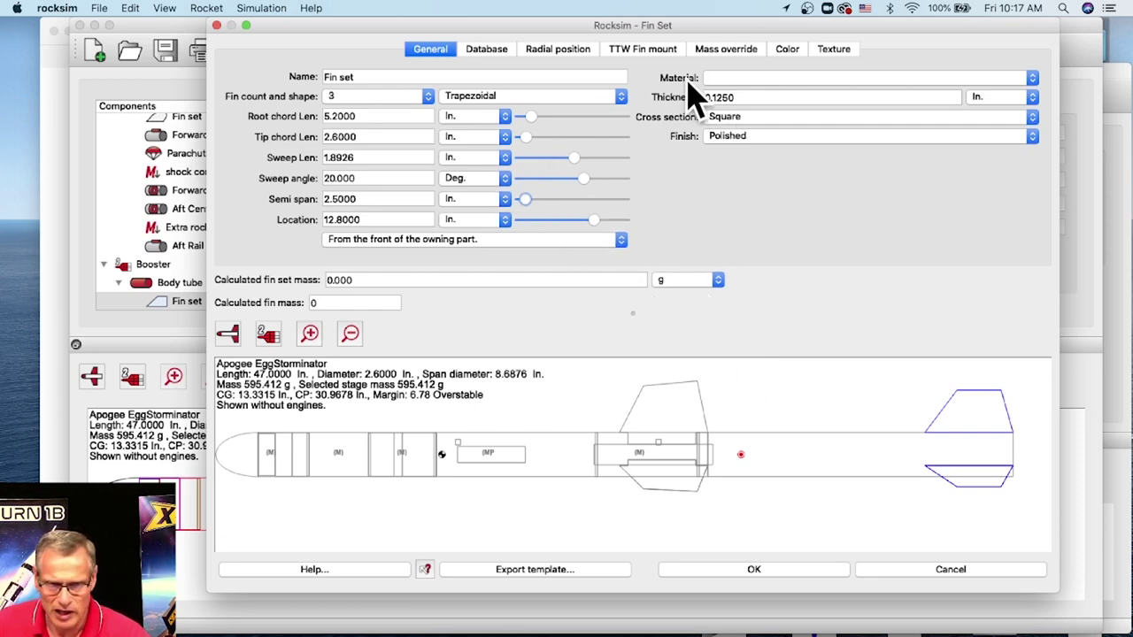
left_click(752, 78)
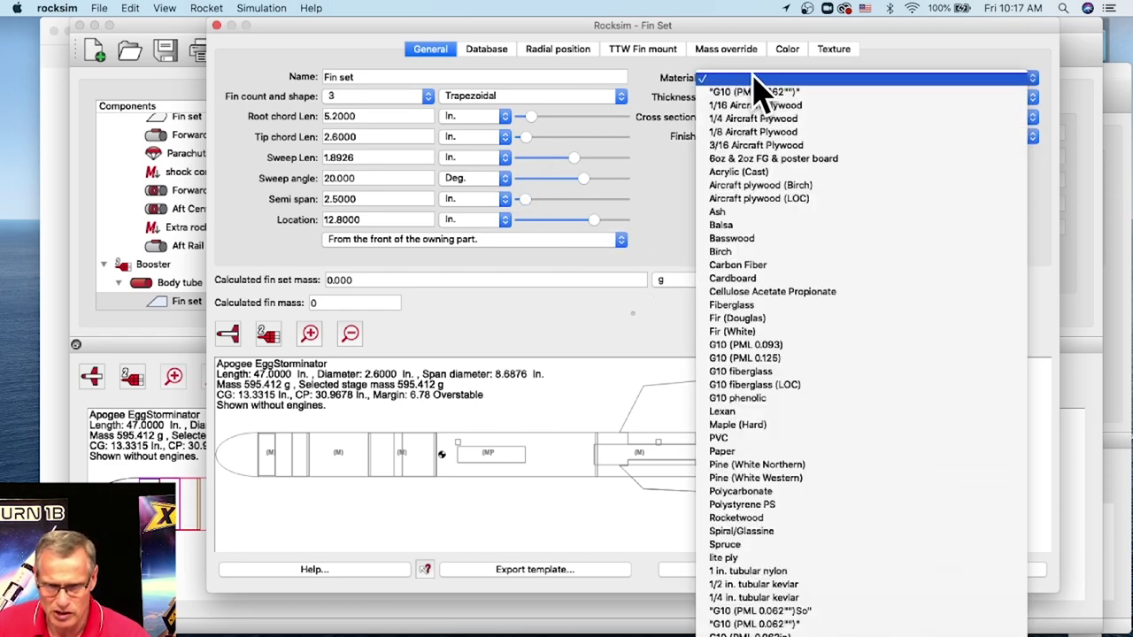
left_click(754, 225)
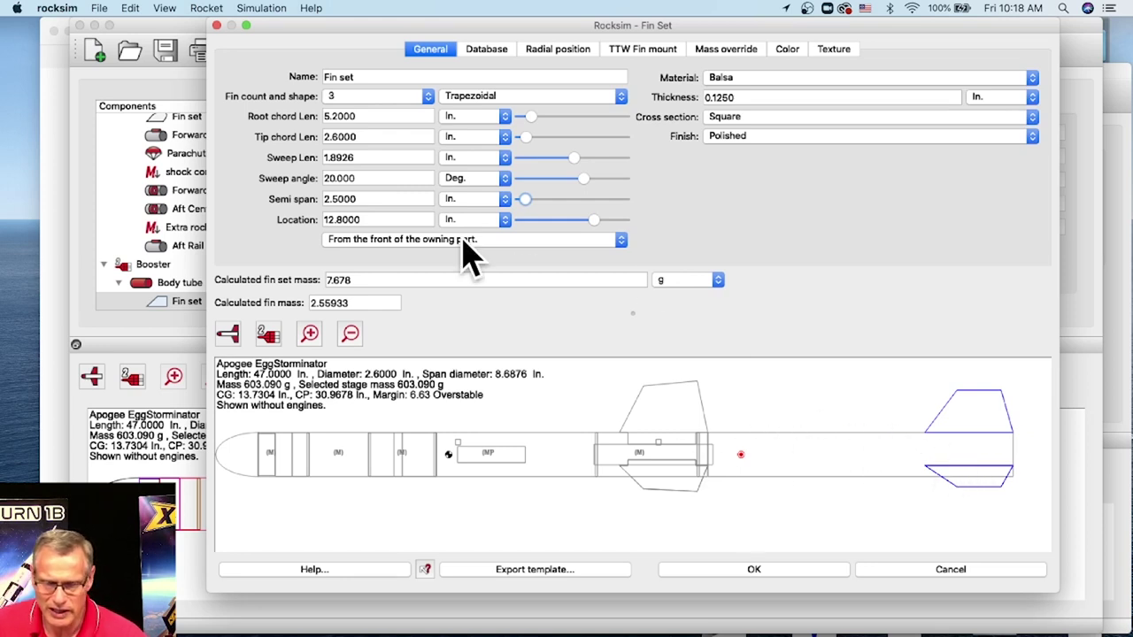
- Set the booster fin set's 2D color to red (#ff0000) and accept the fin set
left_click(783, 50)
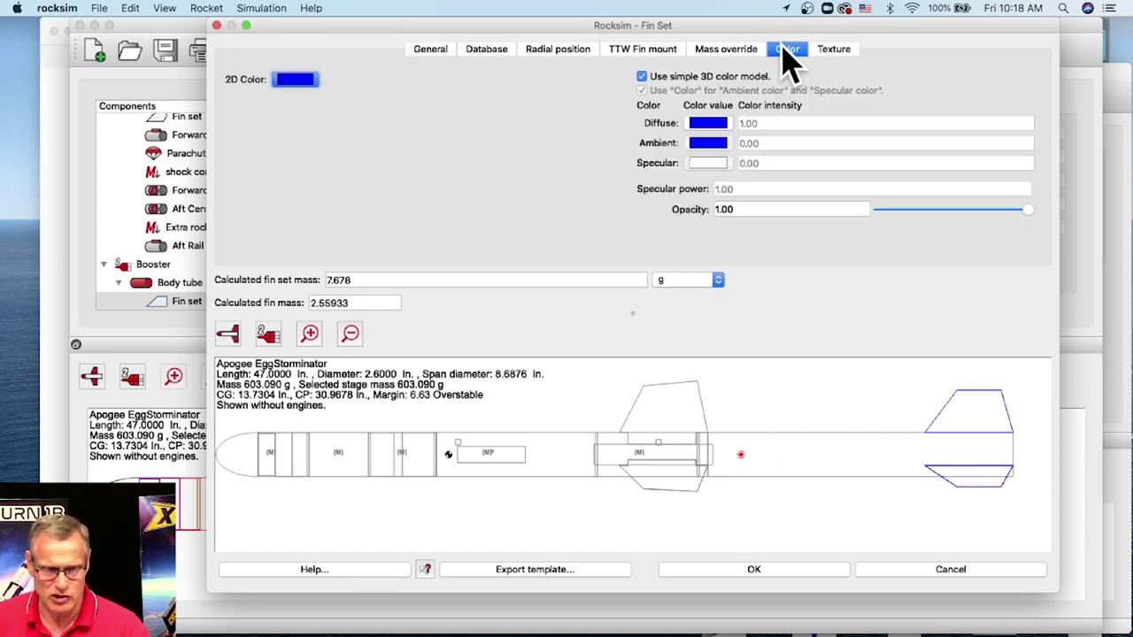
left_click(290, 80)
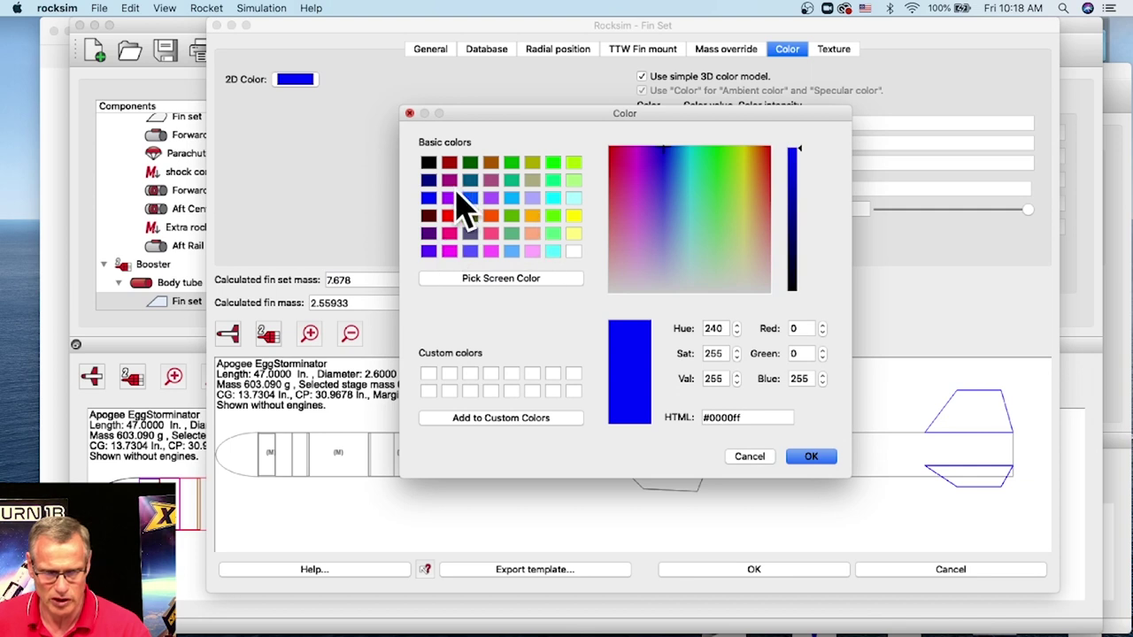
left_click(449, 217)
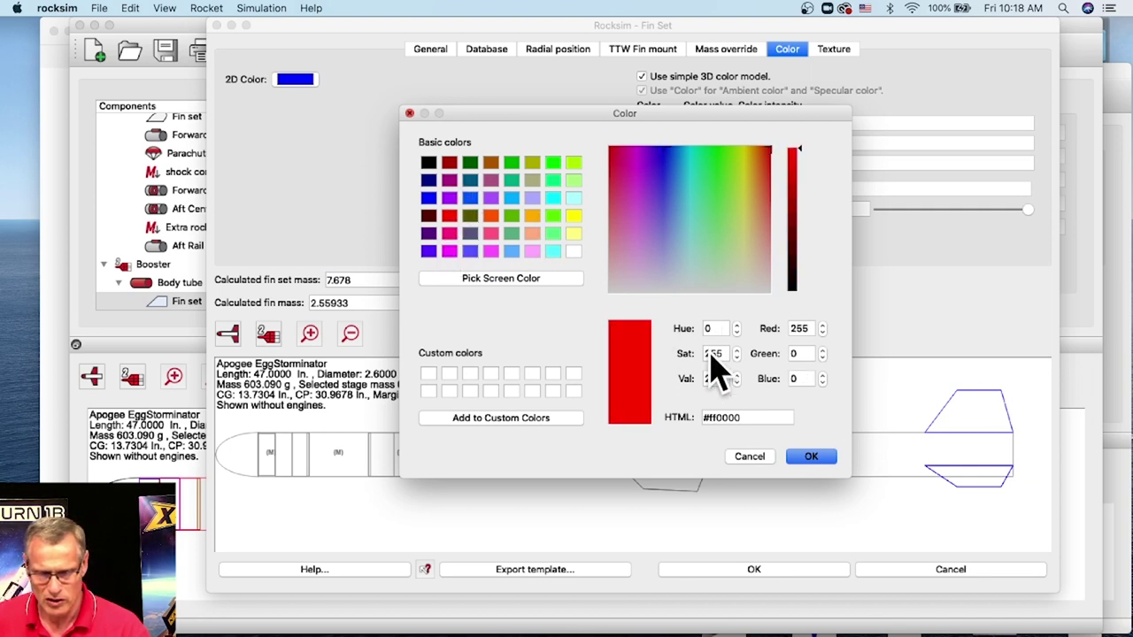
left_click(811, 457)
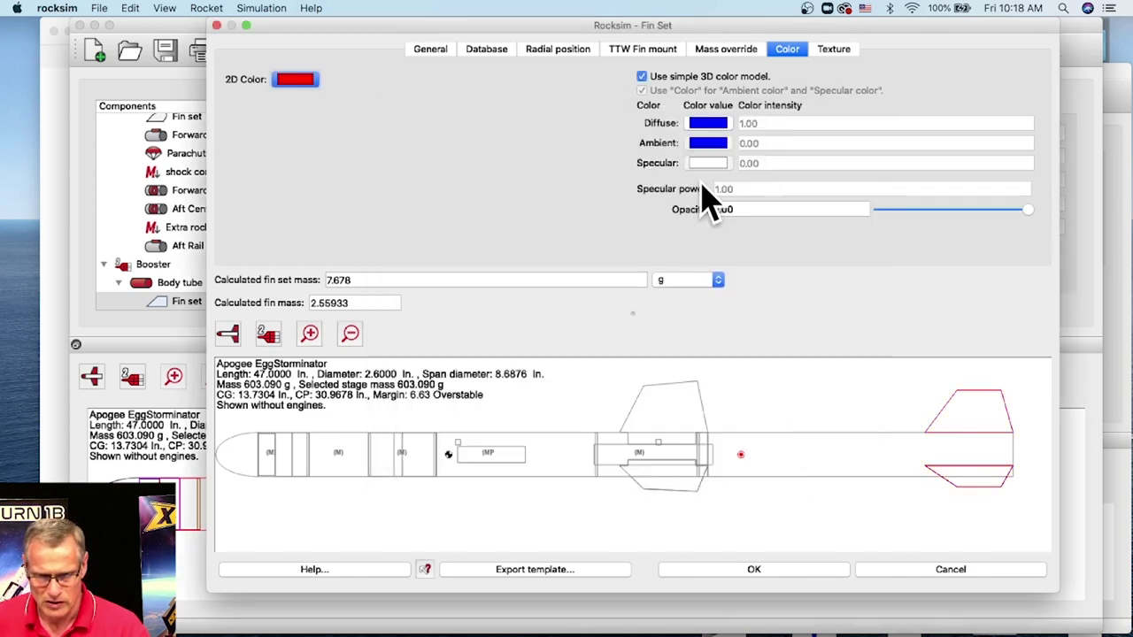
left_click(781, 571)
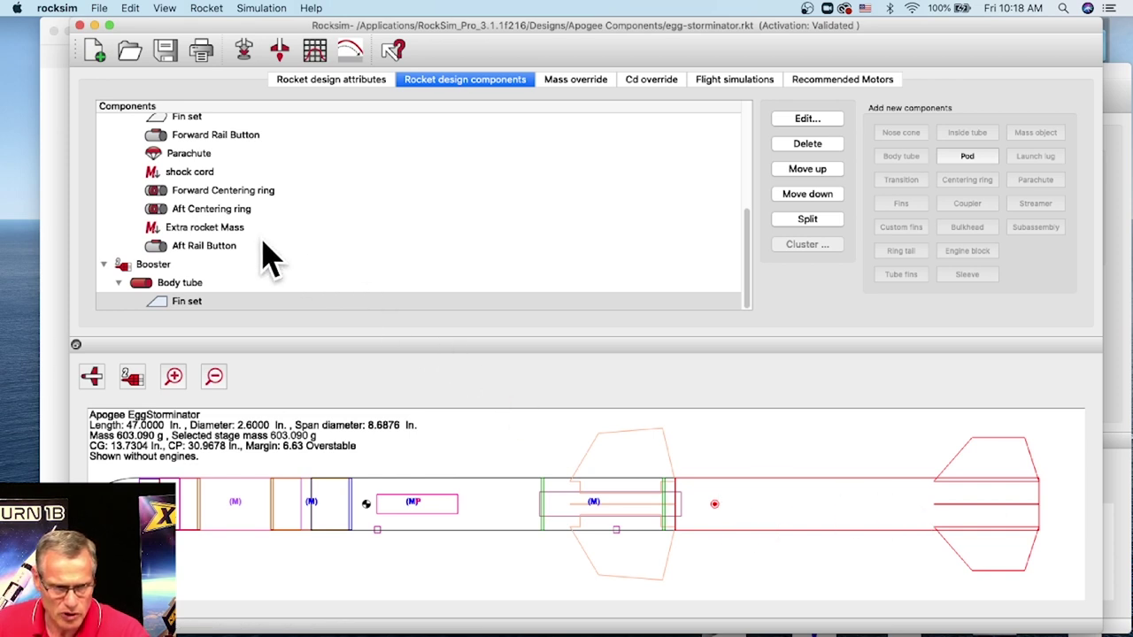
- Add an inside tube to the booster body tube using Apogee part 10102 (24mm x 6") from the database
left_click(170, 282)
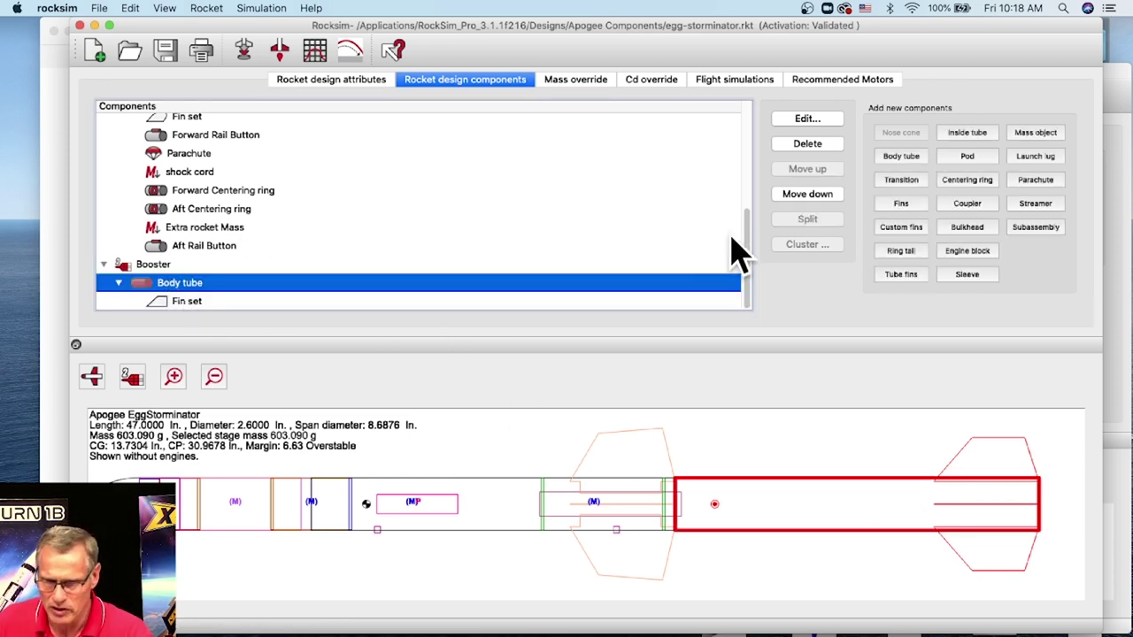
left_click(969, 135)
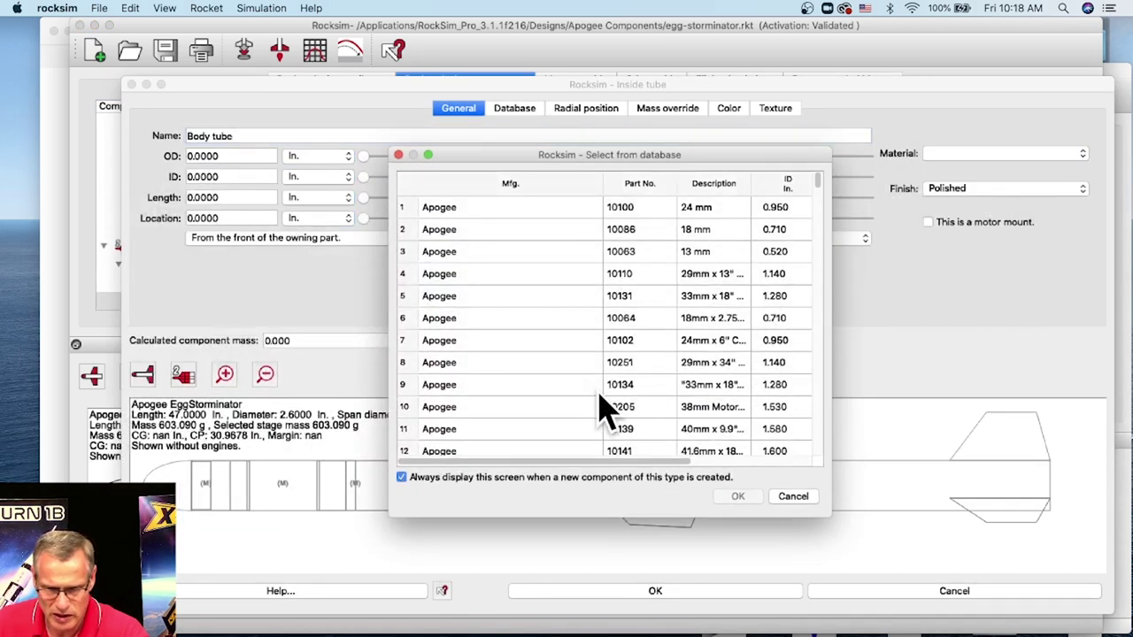
left_click(706, 363)
left_click(708, 344)
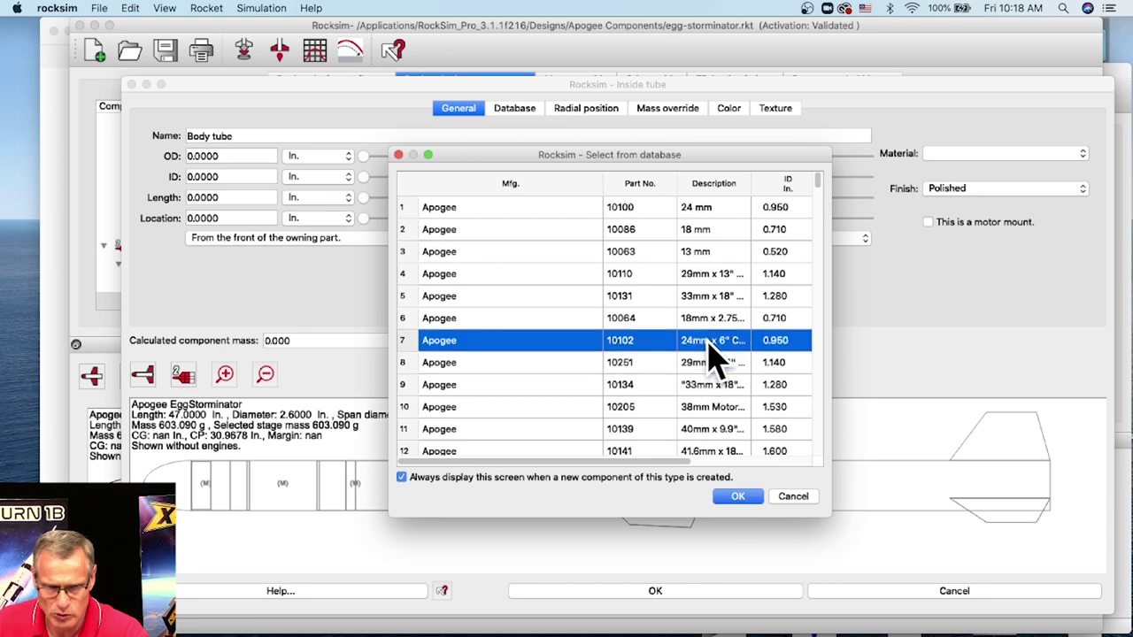
left_click(737, 496)
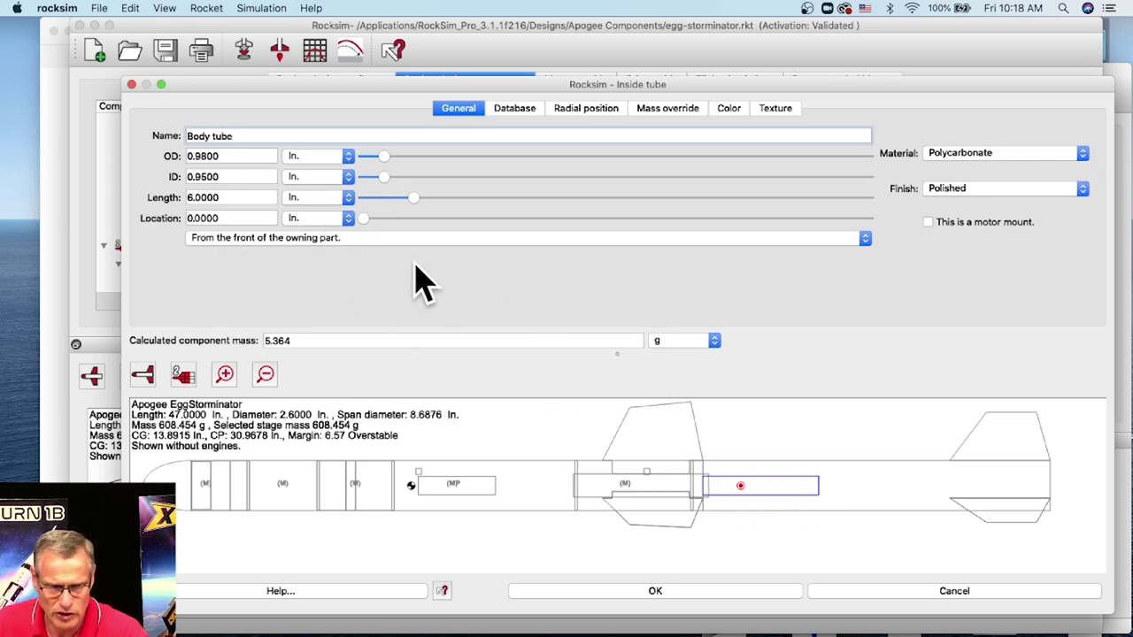
- Position the inside tube at location 0 in. measured from the base of the owning part
left_click(389, 239)
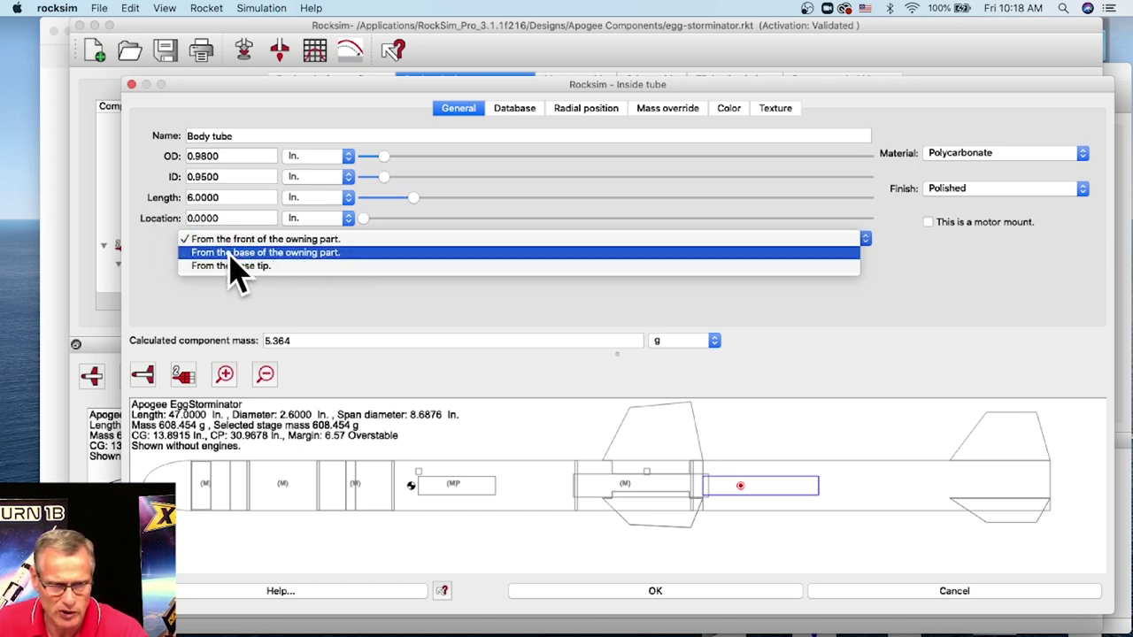
left_click(295, 253)
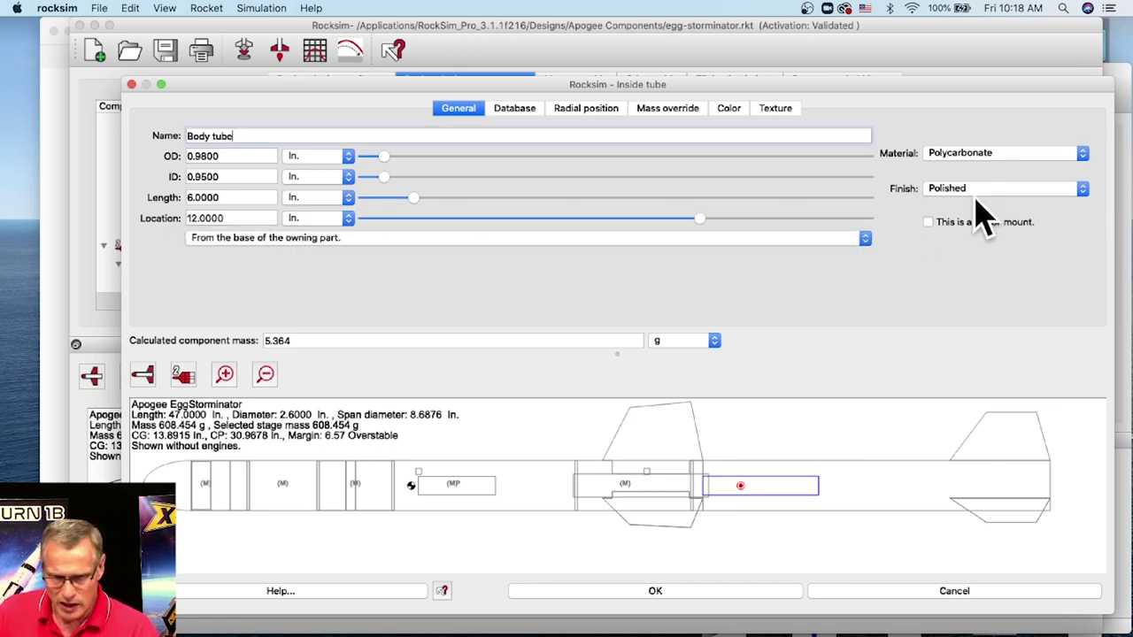
left_click_drag(700, 222, 546, 223)
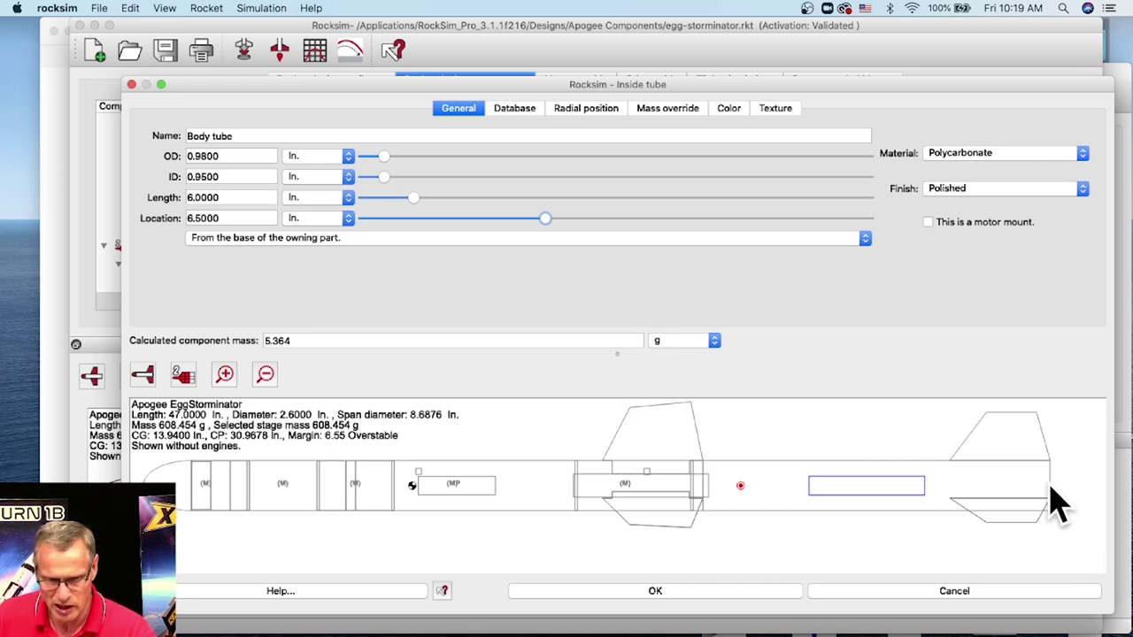
left_click_drag(542, 223, 332, 228)
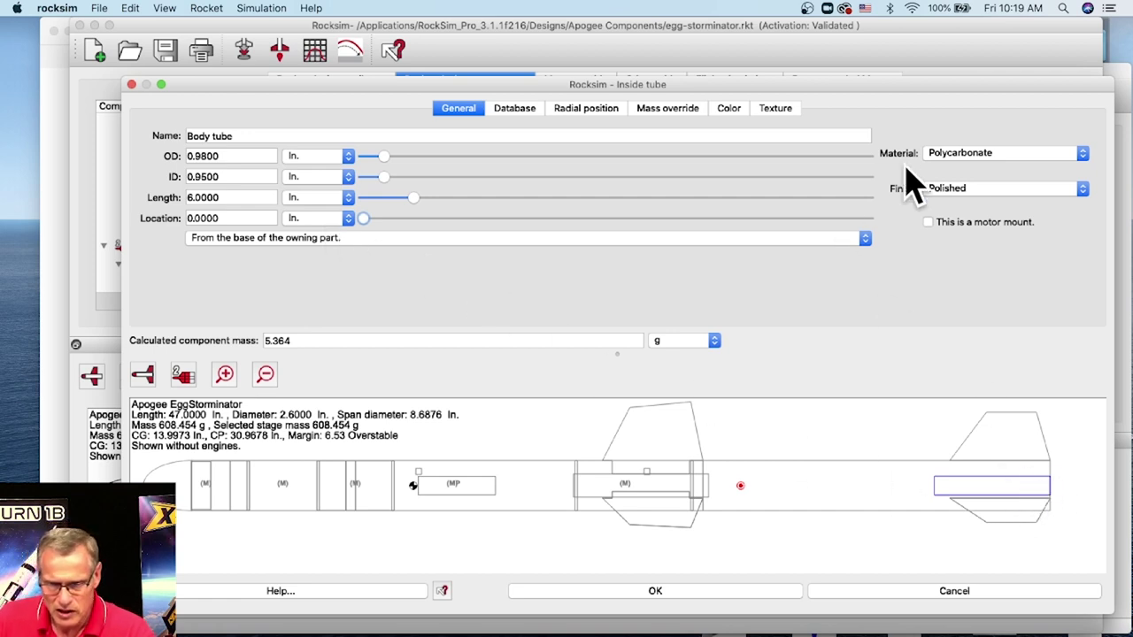
- Set the booster inside tube's material to Paper, name it Engine Tuber, and accept the part
left_click(957, 154)
left_click(925, 288)
left_click_drag(189, 135, 269, 136)
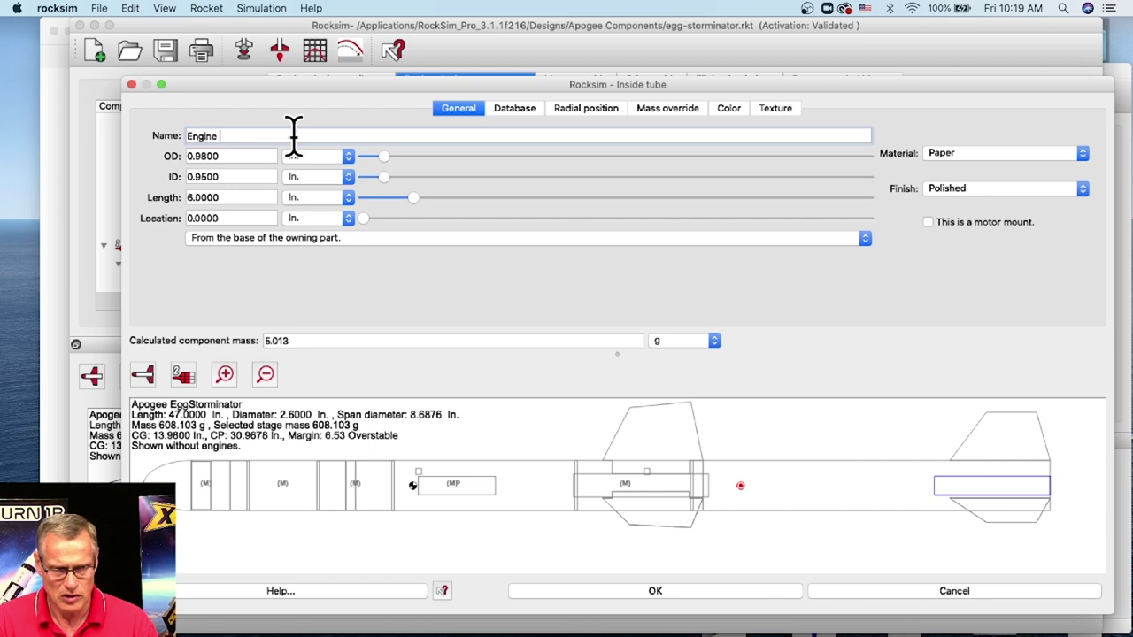
left_click(606, 593)
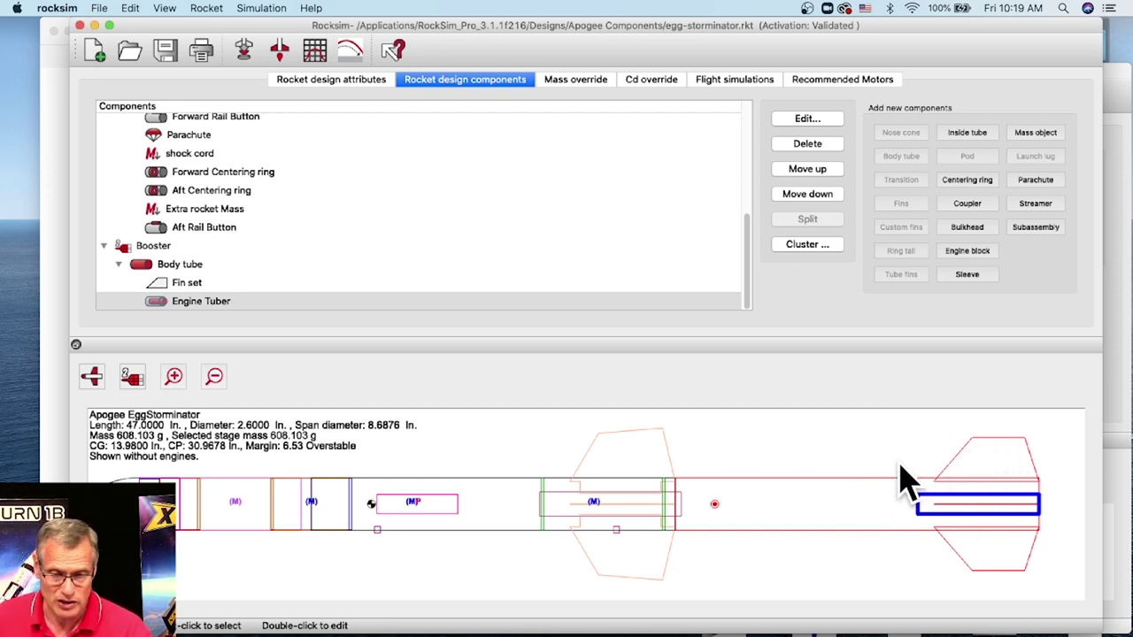
- Reopen the Engine Tuber's properties, mark it as a motor mount, and accept the change
double_click(191, 303)
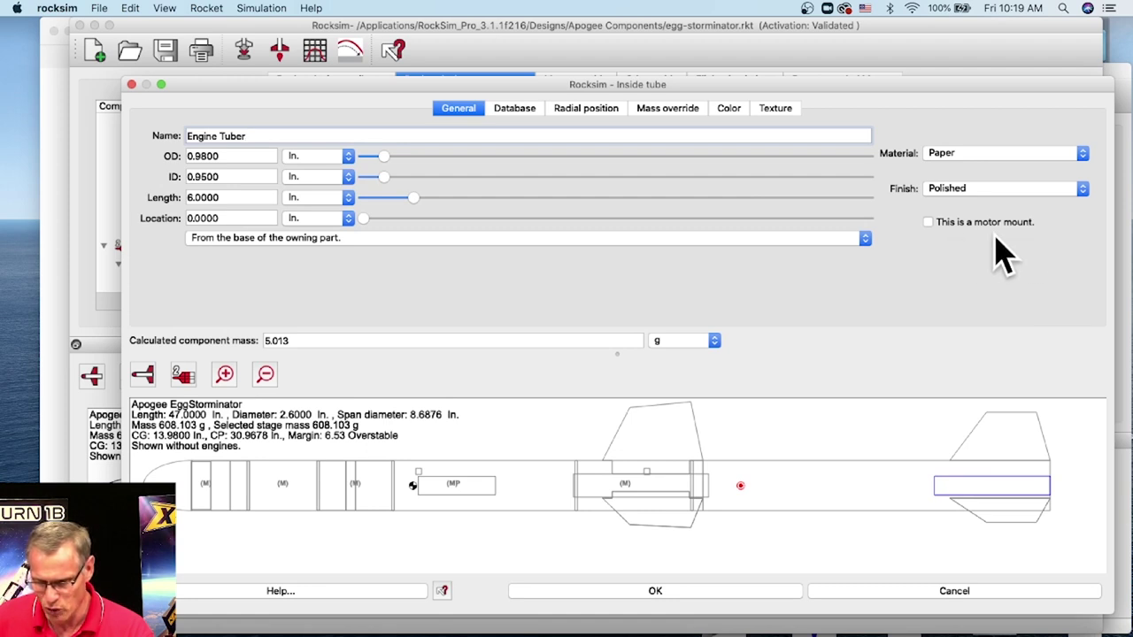
left_click(928, 223)
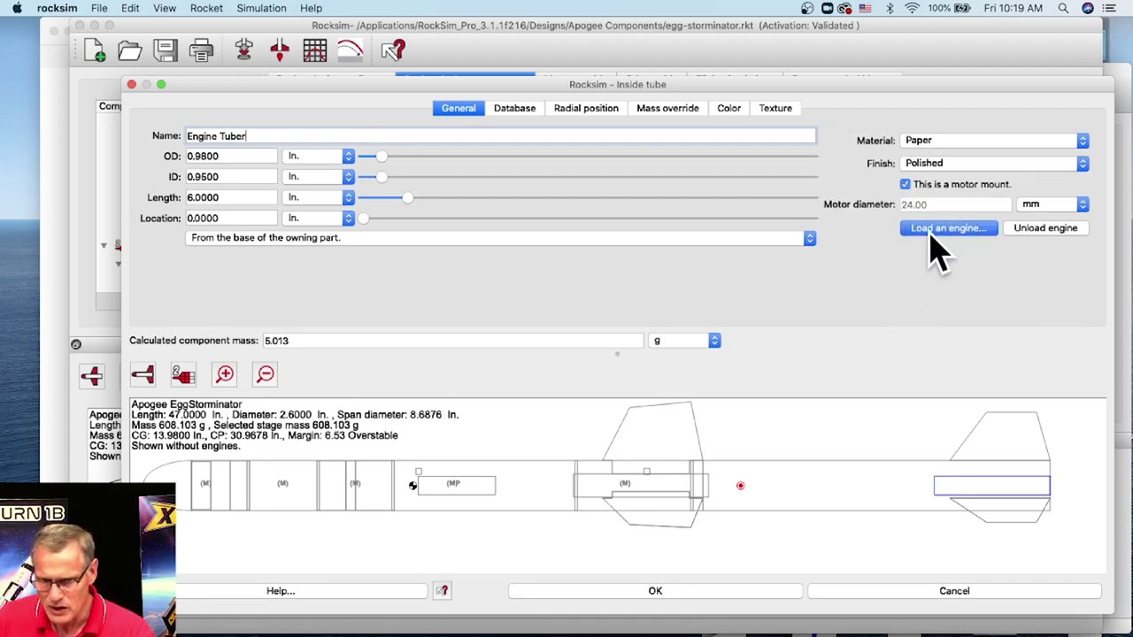
left_click(729, 598)
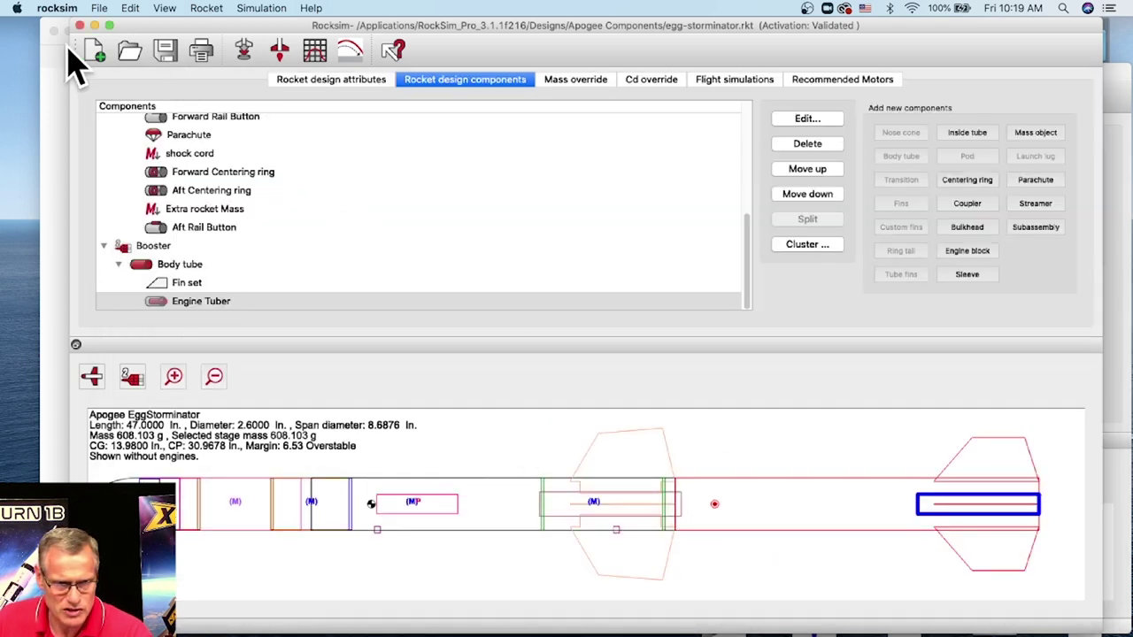
- Prepare a simulation and load an Estes F15 engine with an 8-second ejection delay into the 29 mm sustainer mount
left_click(245, 53)
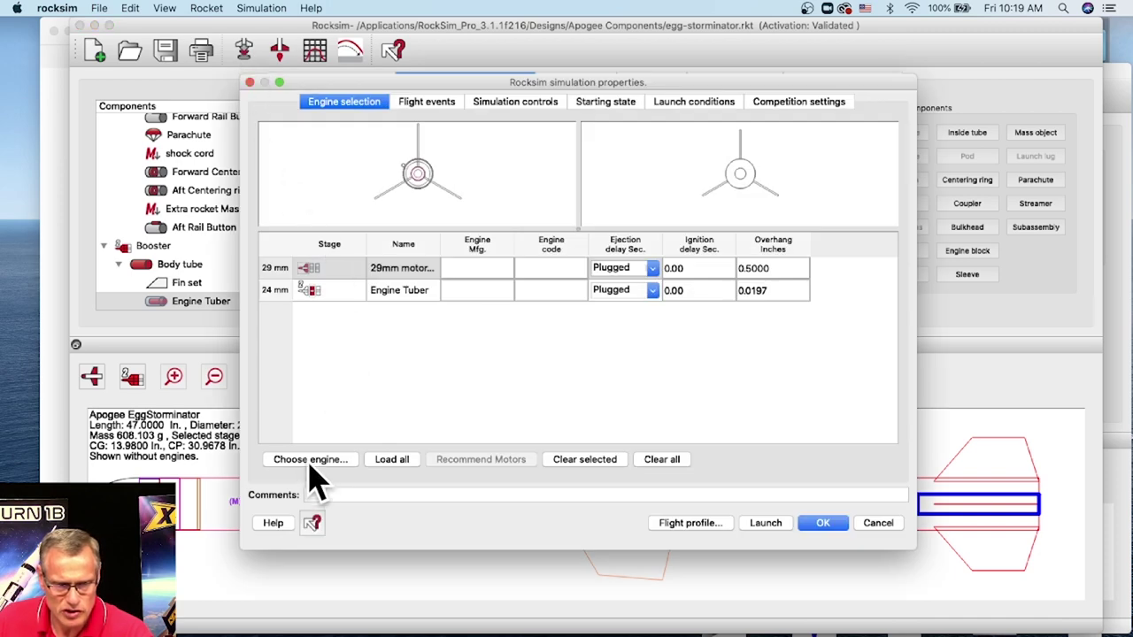
left_click(310, 460)
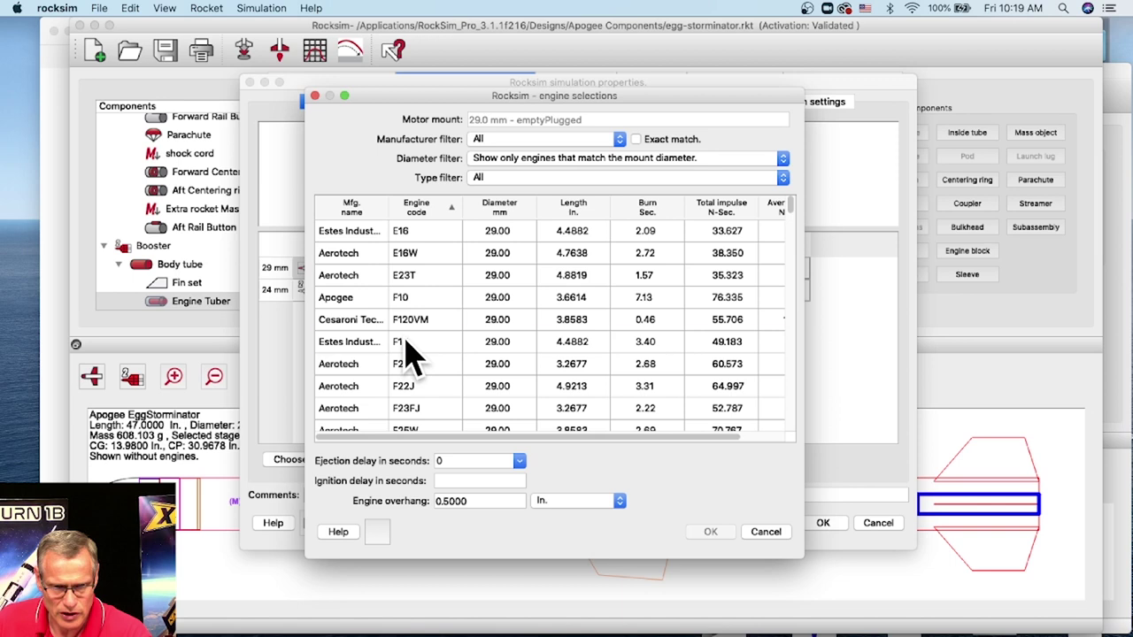
left_click(411, 346)
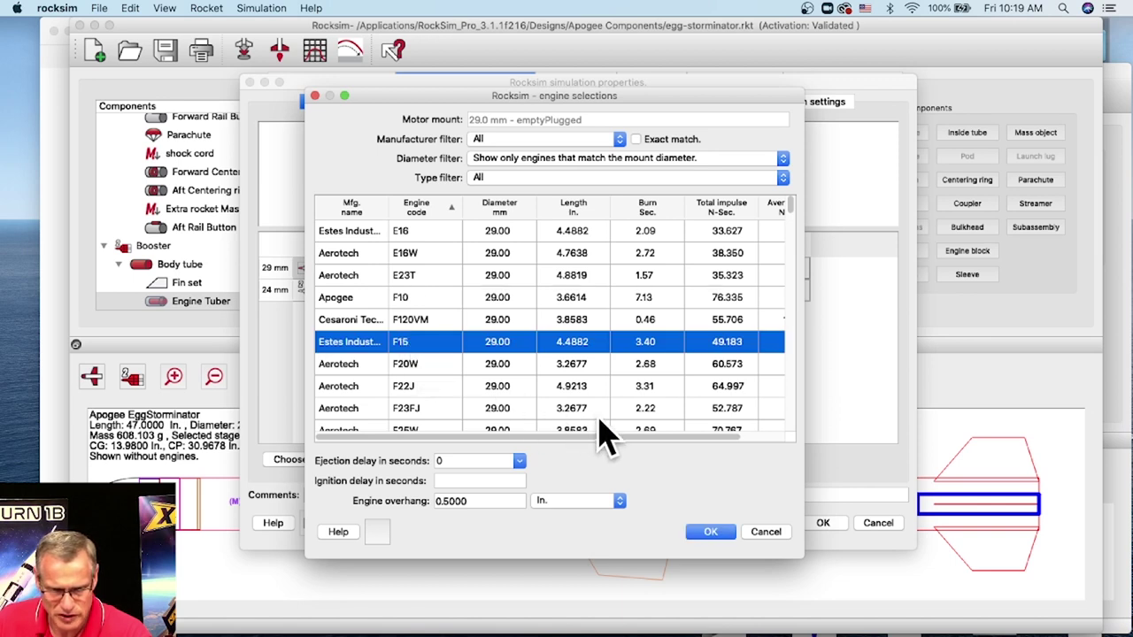
left_click(518, 461)
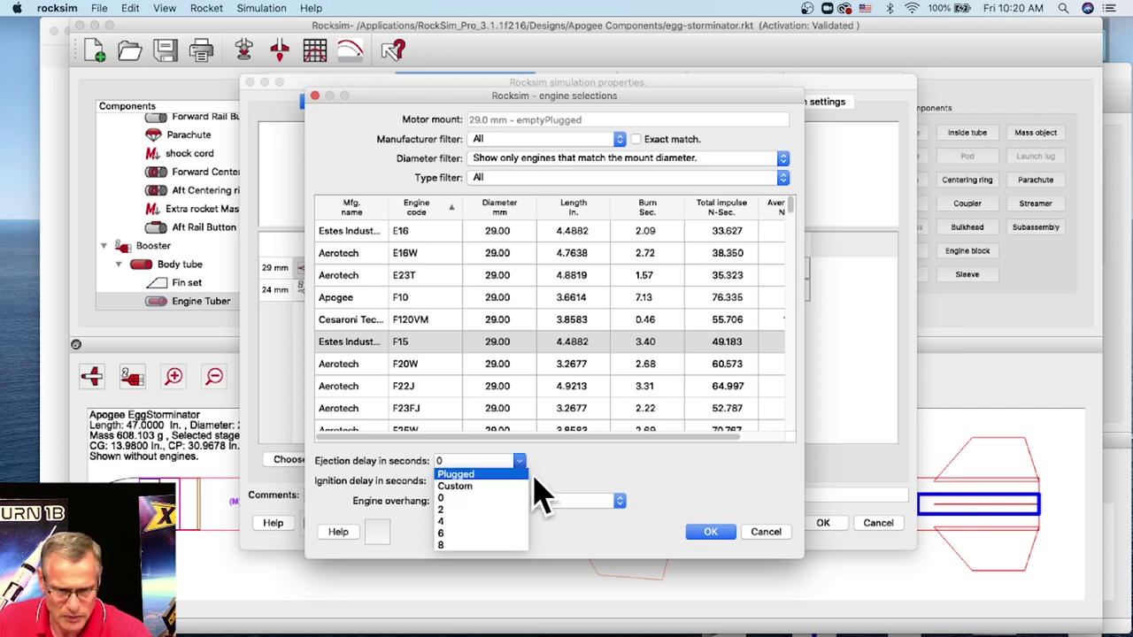
left_click(479, 545)
left_click(711, 534)
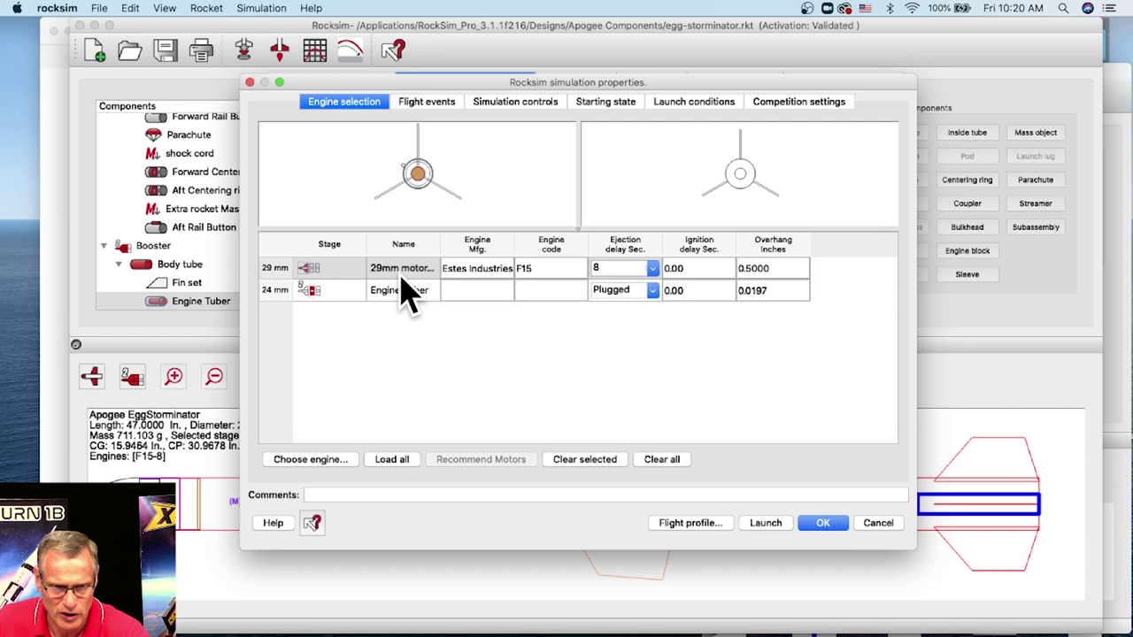
- Load an Estes D12 engine with a 0-second ejection delay into the booster's 24 mm Engine Tuber mount
left_click_drag(425, 102, 932, 177)
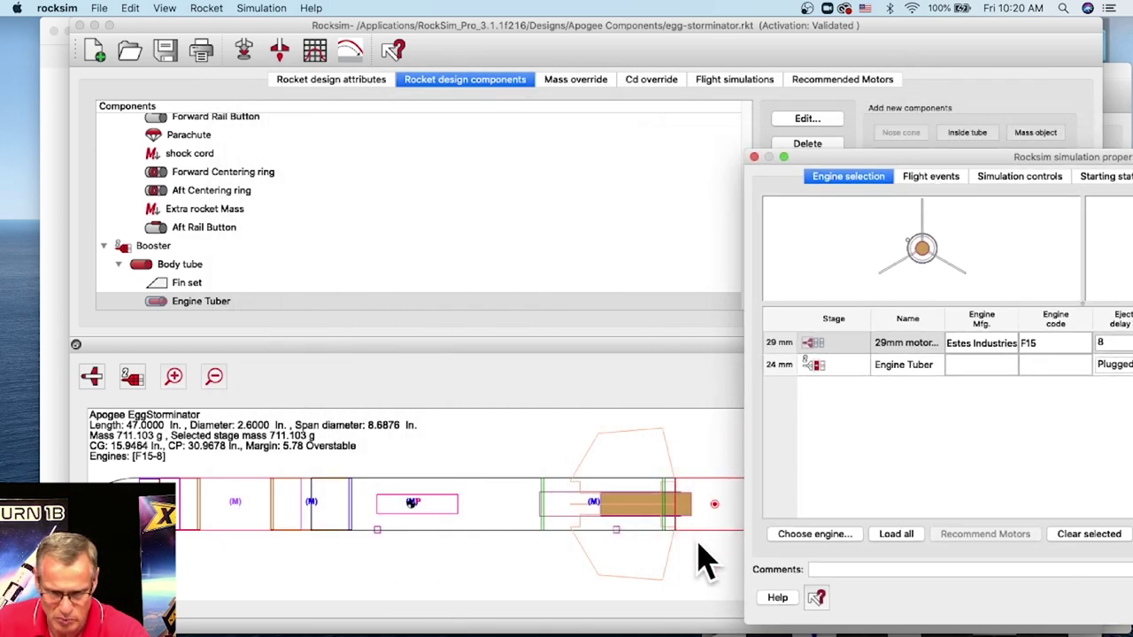
left_click_drag(927, 163, 278, 92)
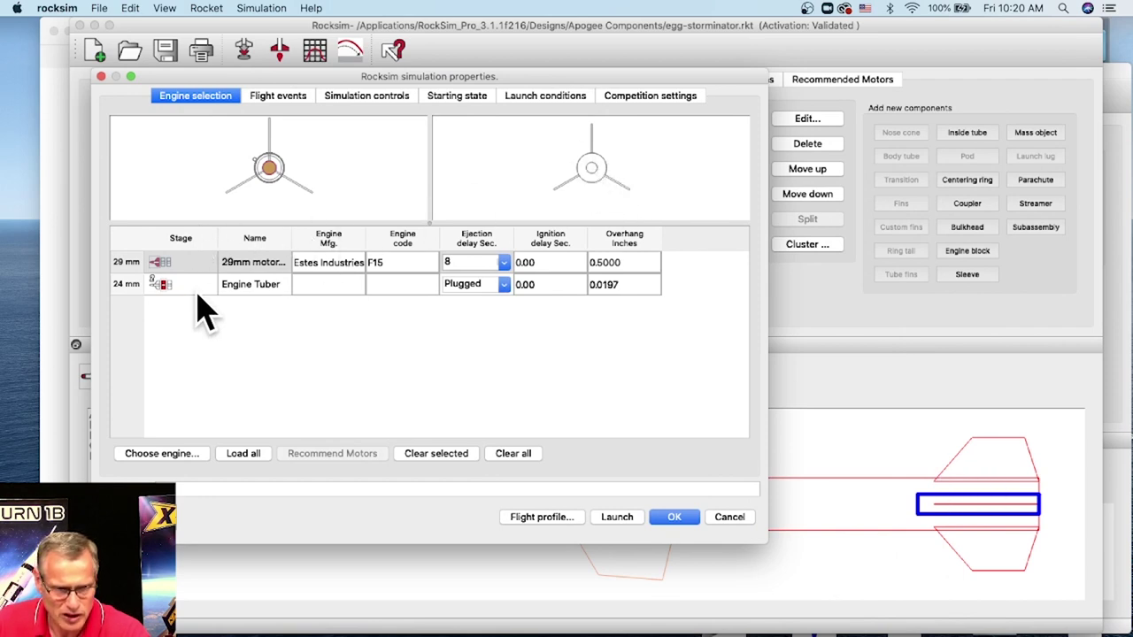
left_click(252, 299)
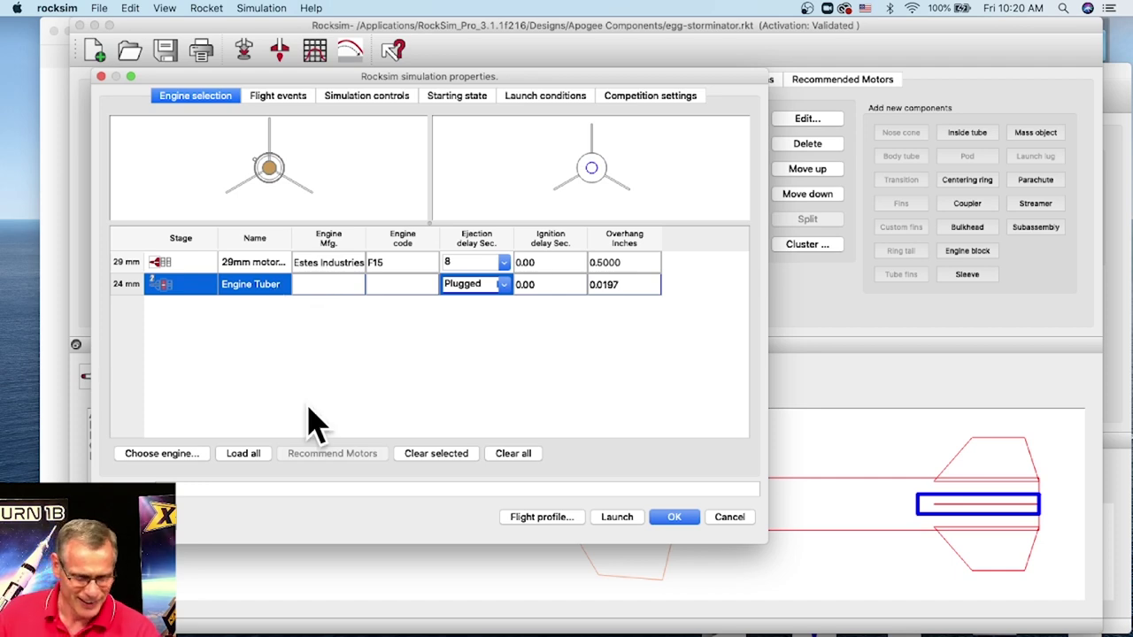
left_click(162, 453)
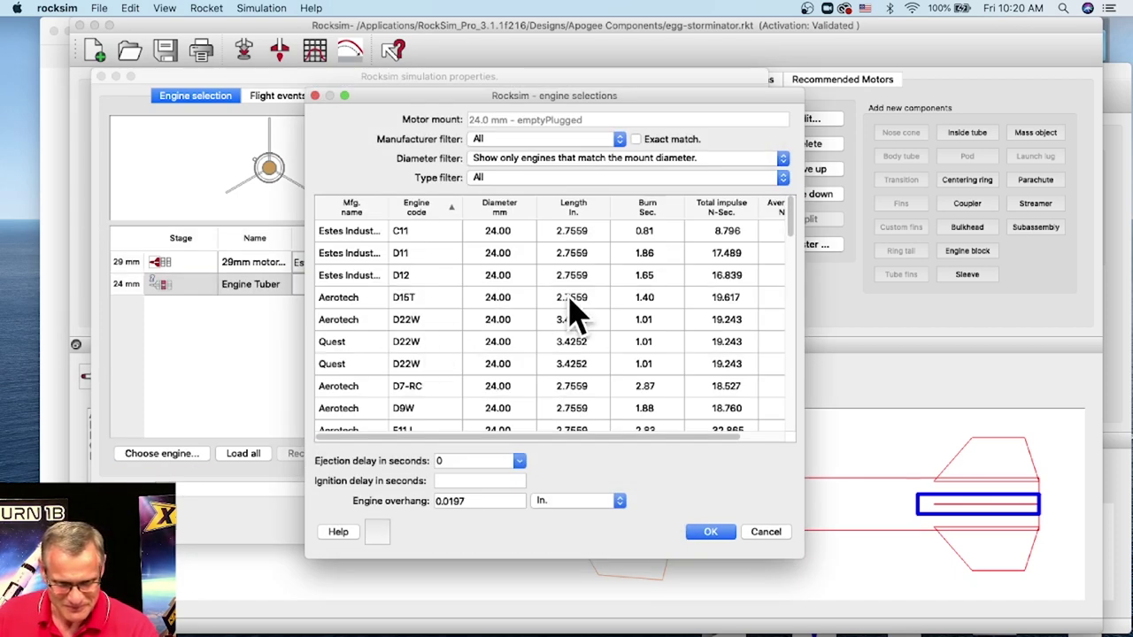
left_click(416, 276)
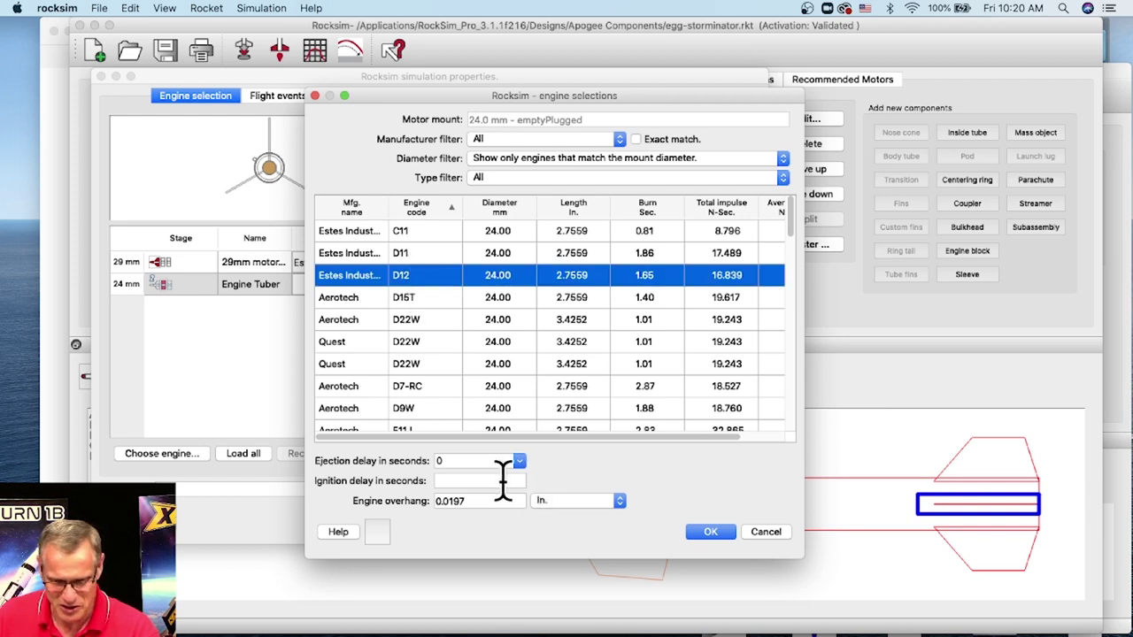
left_click(710, 532)
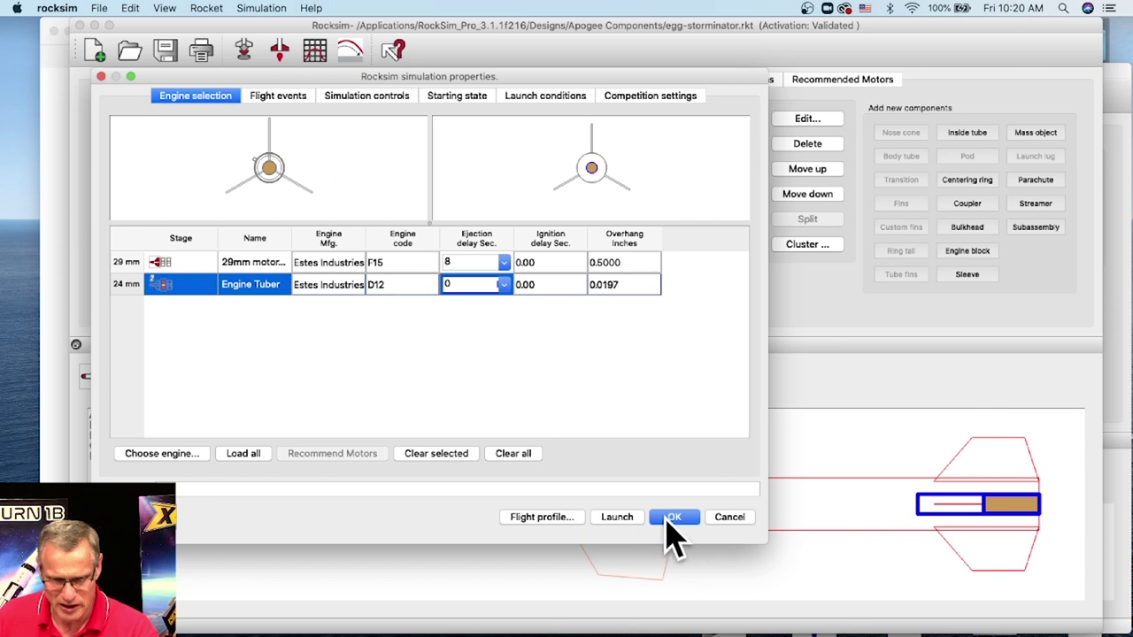
- Review the flight events, simulation controls, starting state and launch conditions, and play the two-stage rocket's 2D flight profile
left_click_drag(314, 76, 413, 76)
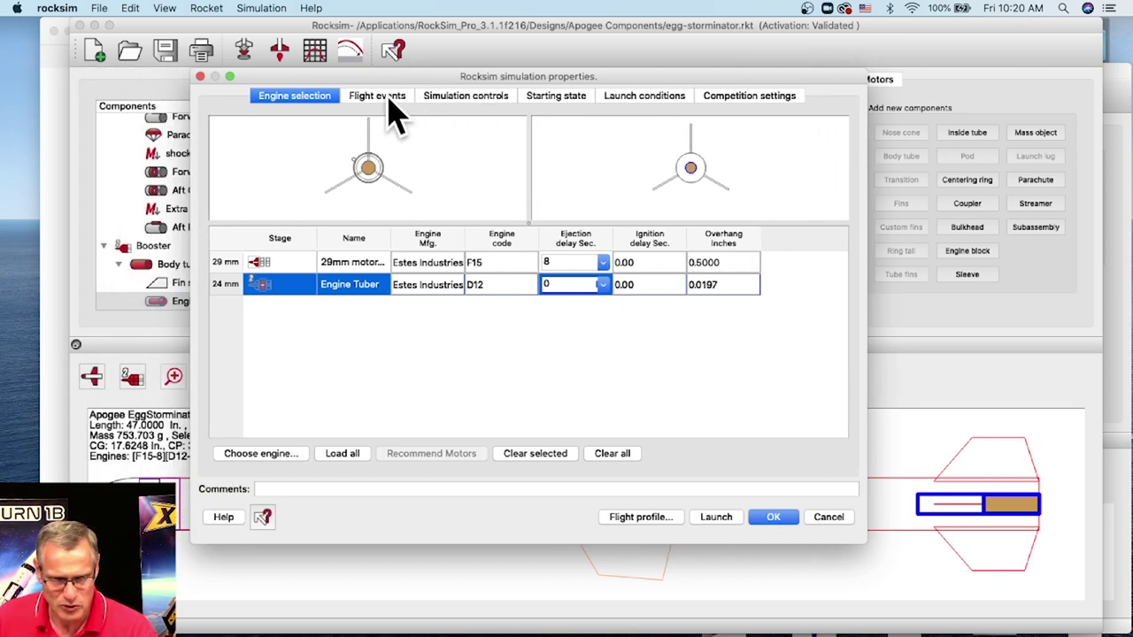
left_click(390, 99)
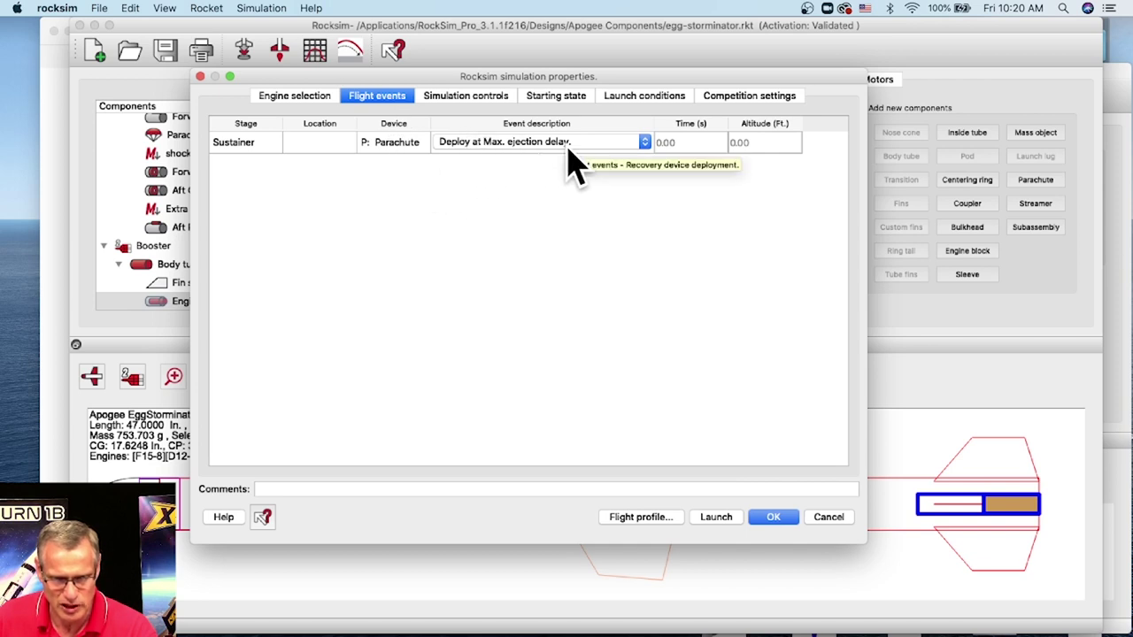
left_click(481, 100)
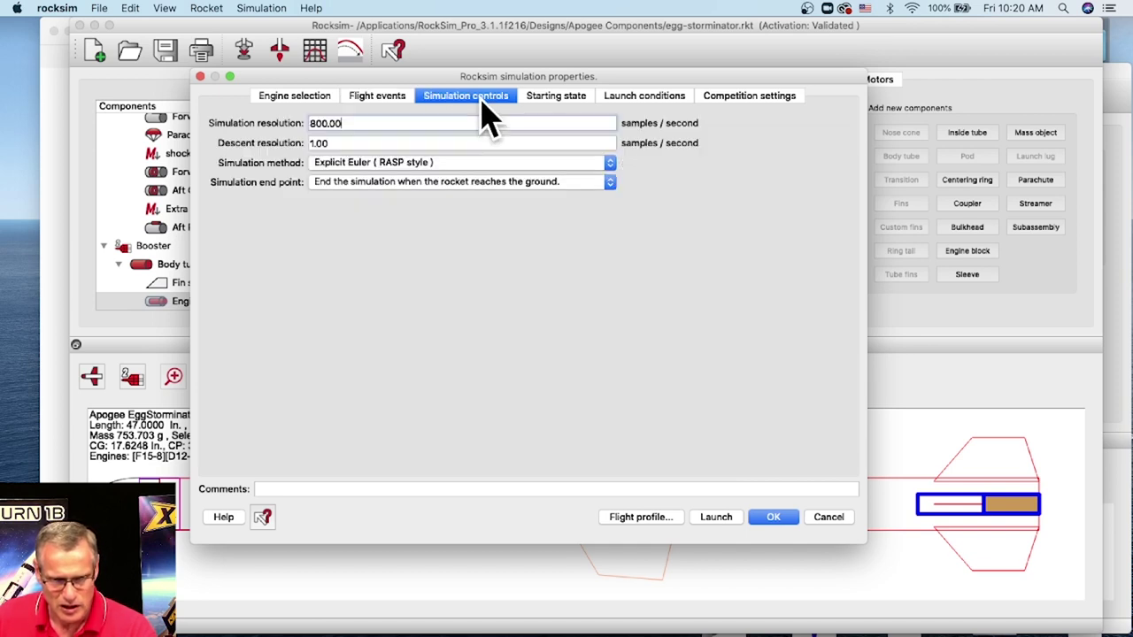
left_click(559, 98)
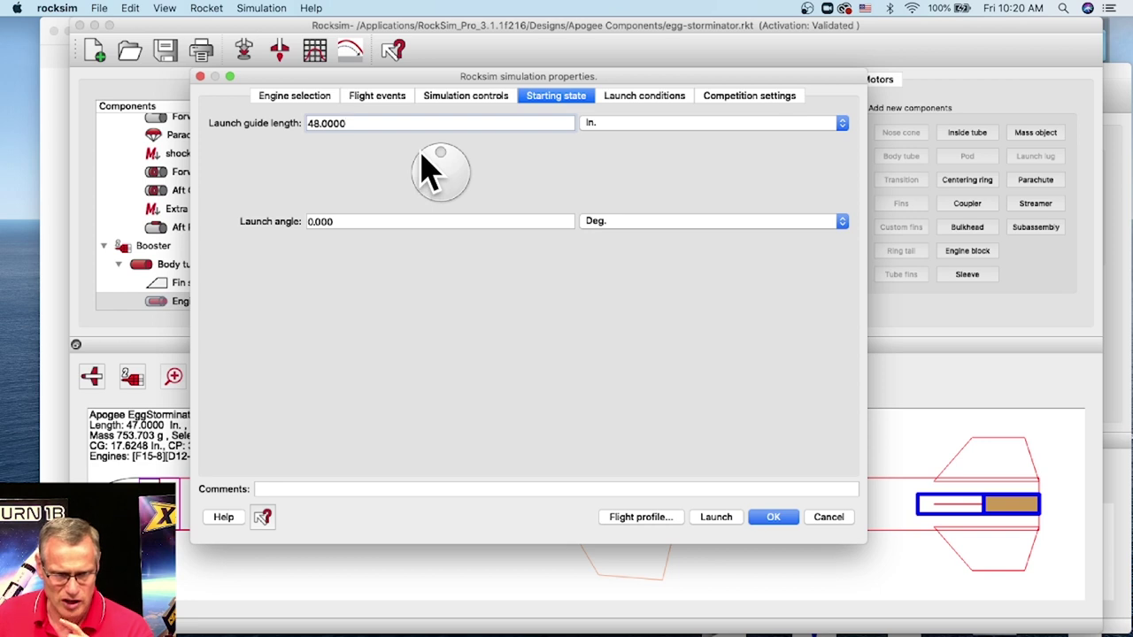
left_click(635, 99)
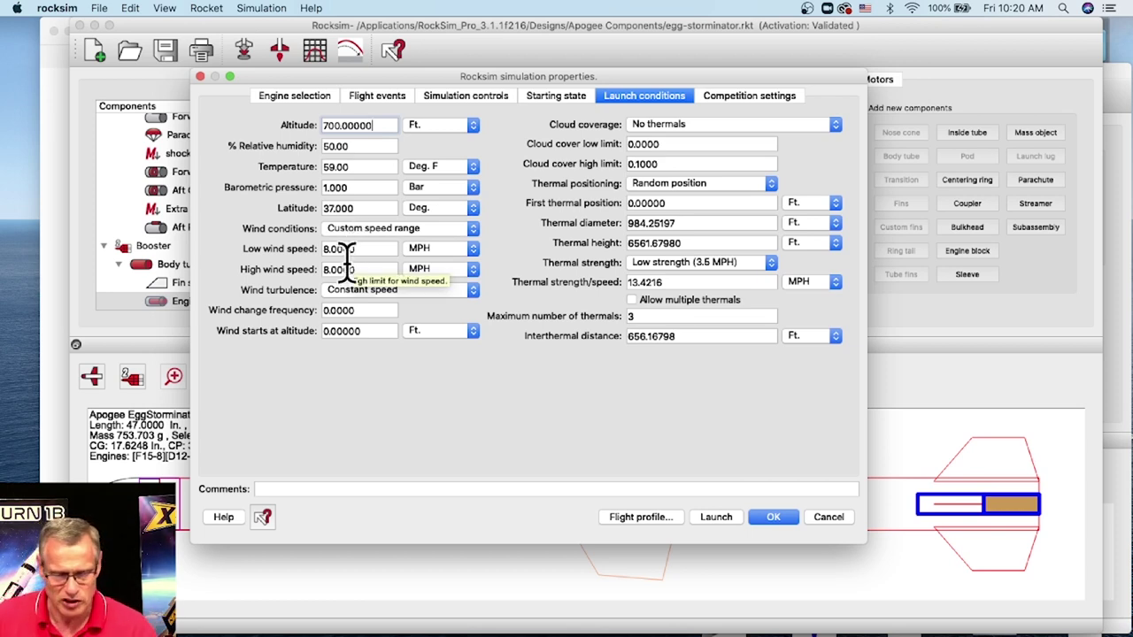
left_click(658, 519)
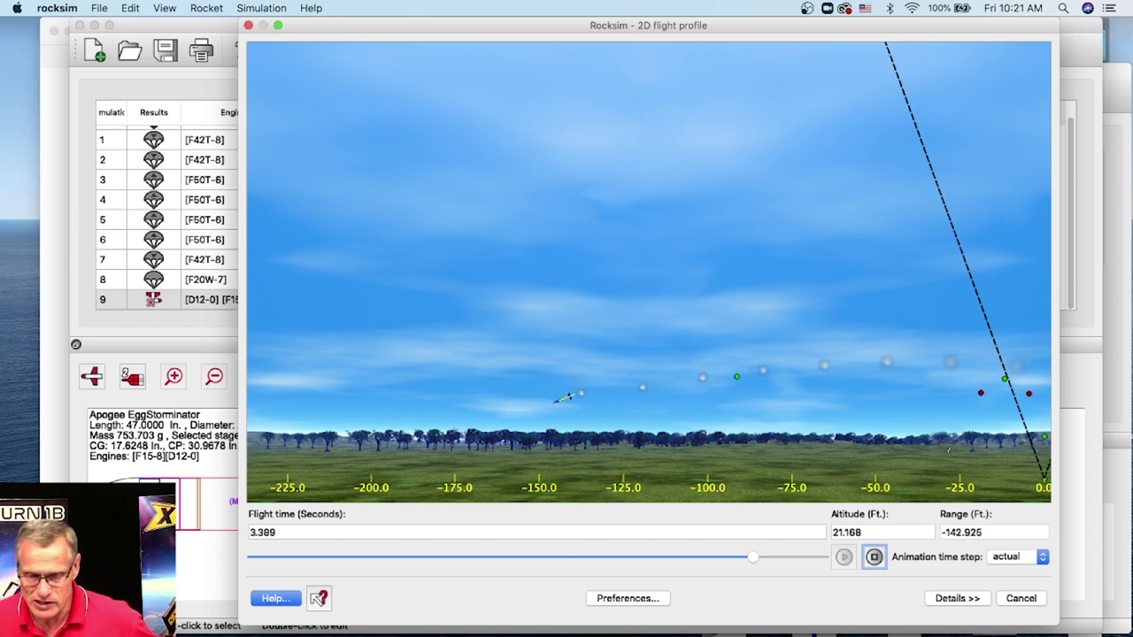
left_click(1020, 598)
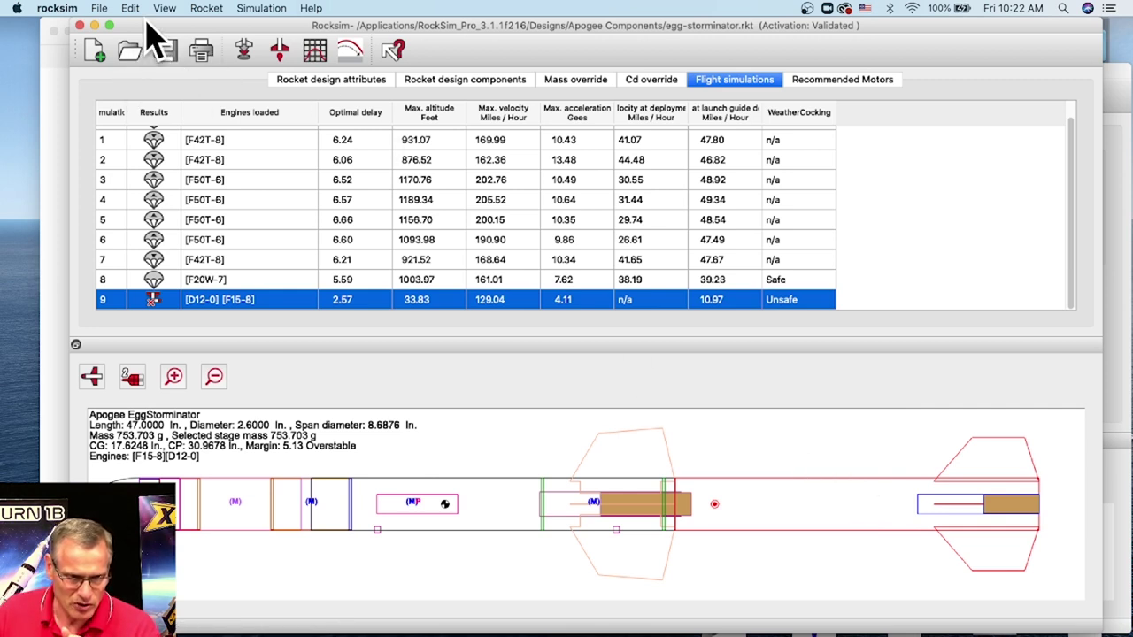
- Save a copy of the design to the Desktop as "egg-storminator with booster"
left_click(97, 11)
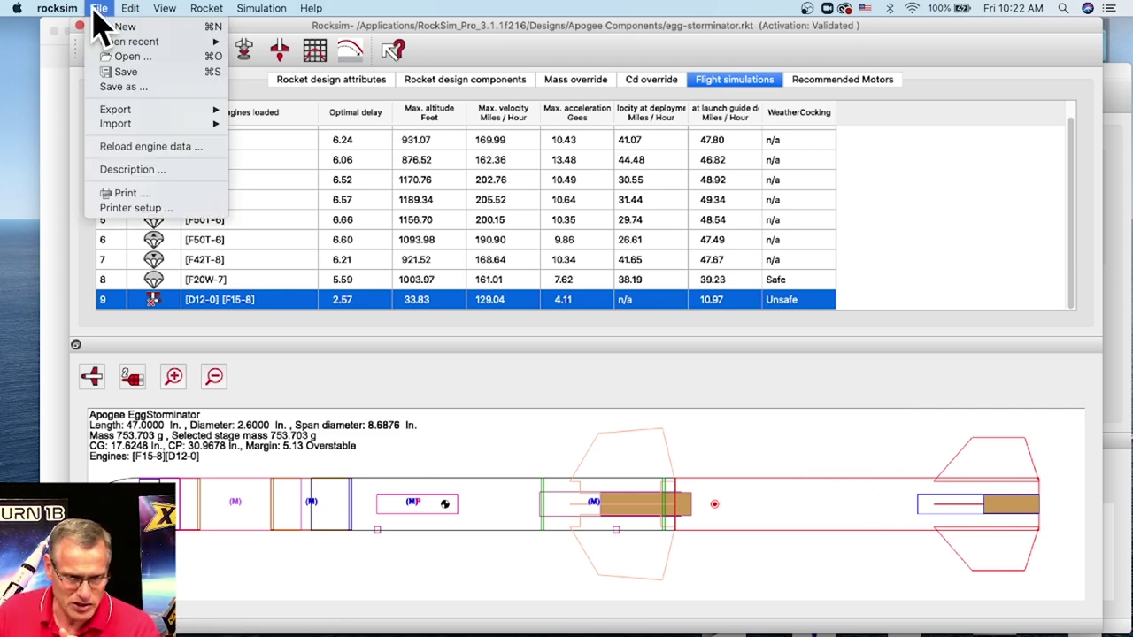
left_click(118, 87)
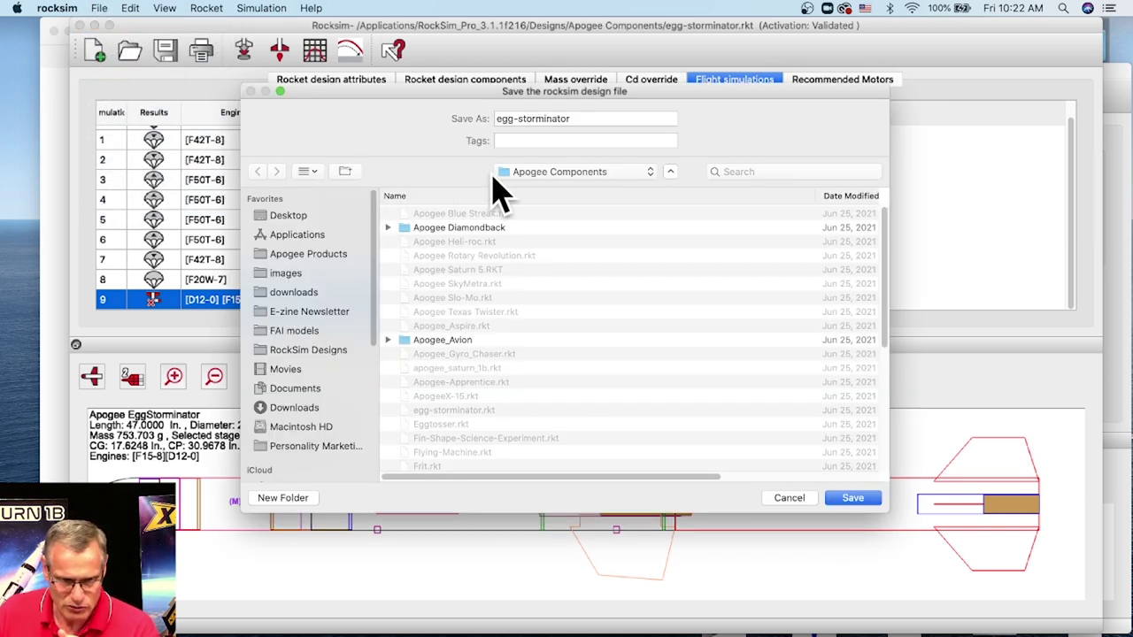
left_click(295, 217)
left_click(576, 119)
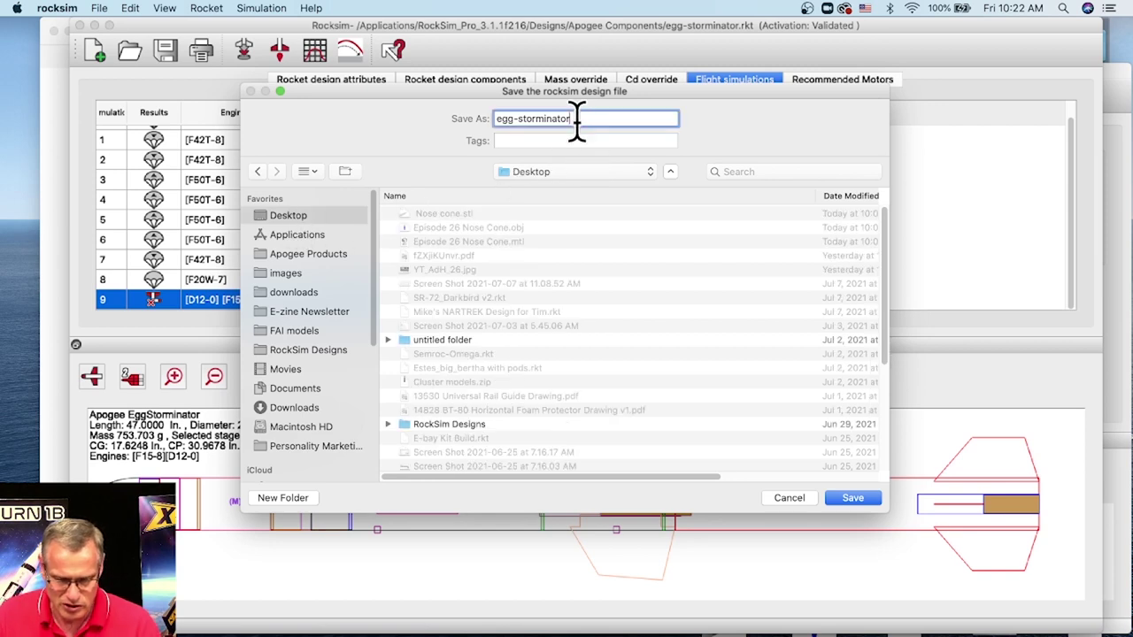
left_click(854, 497)
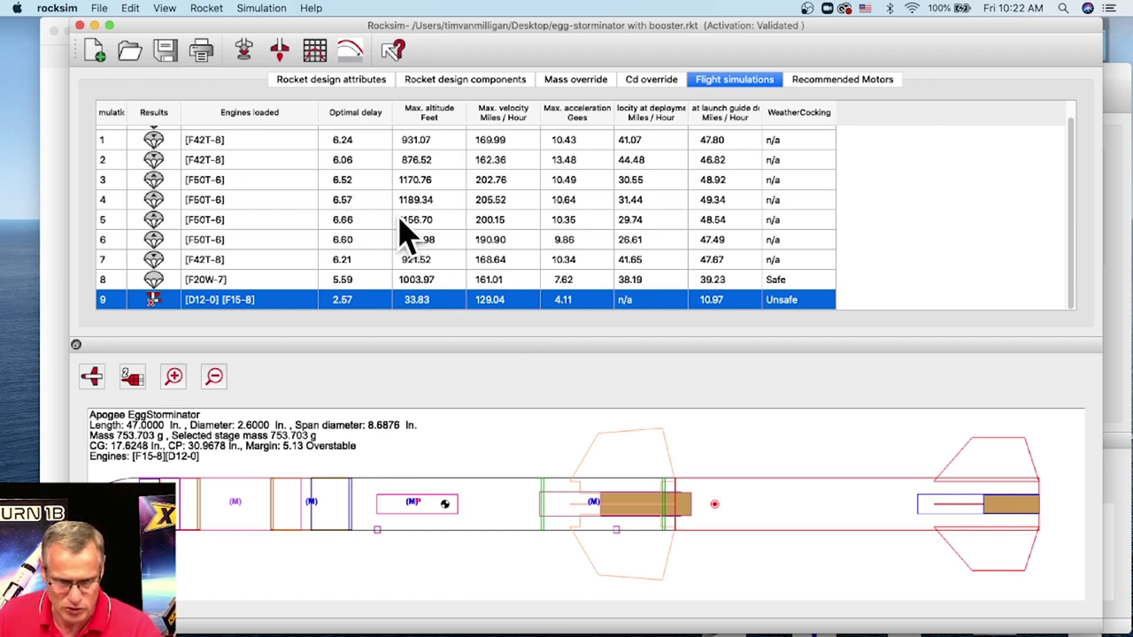
- Copy the booster's body tube from the design components, including its fin set and engine tube
left_click(440, 81)
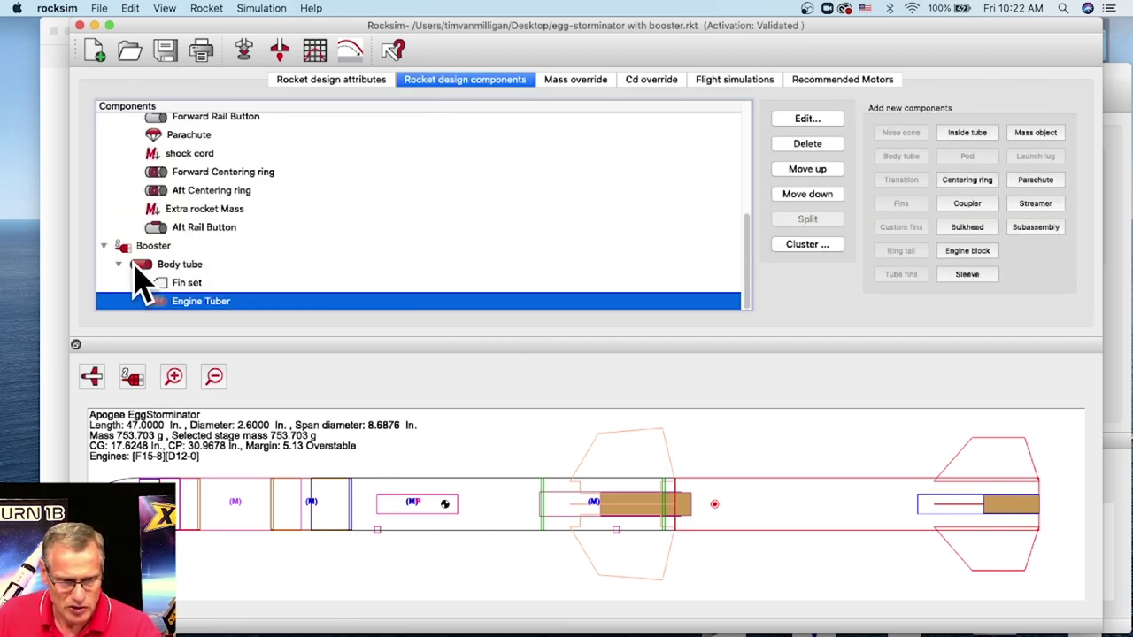
left_click(151, 248)
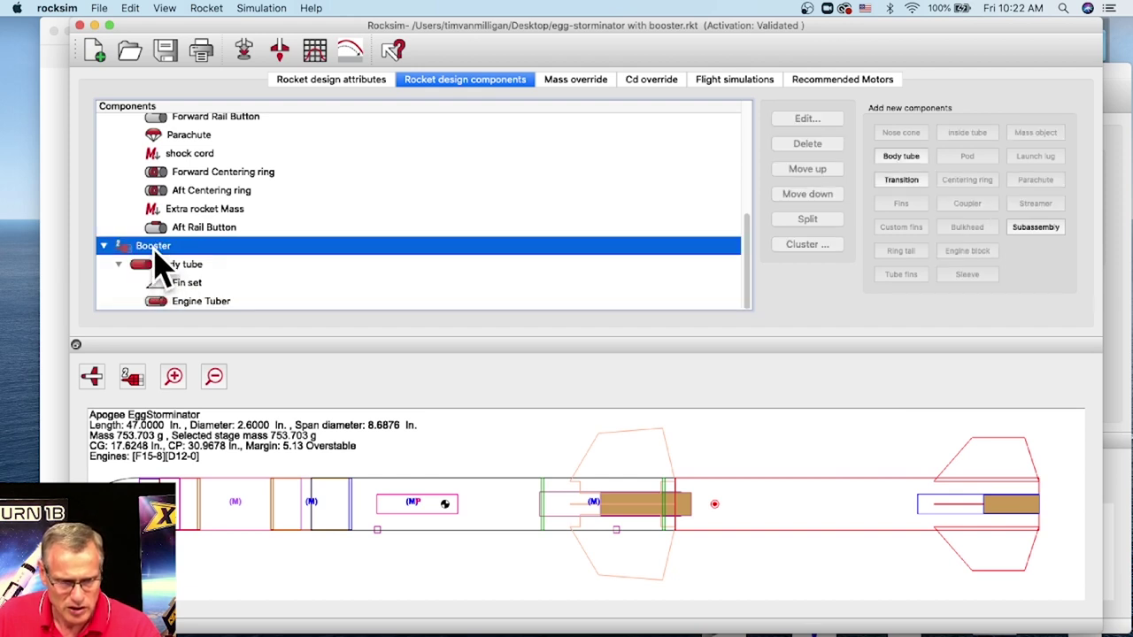
left_click(164, 265)
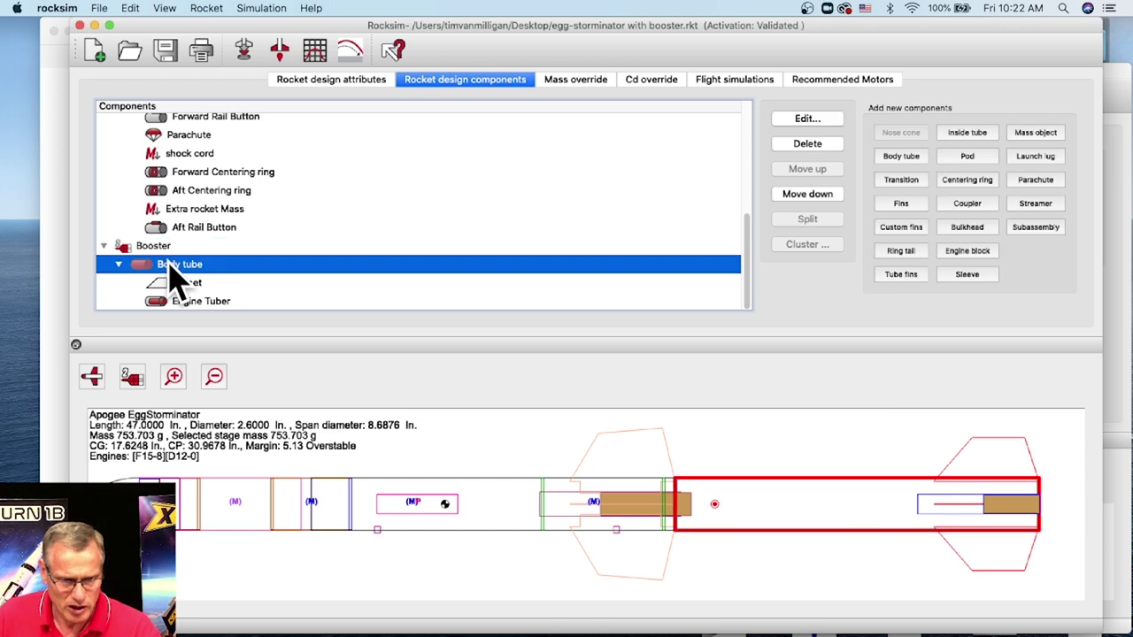
right_click(169, 265)
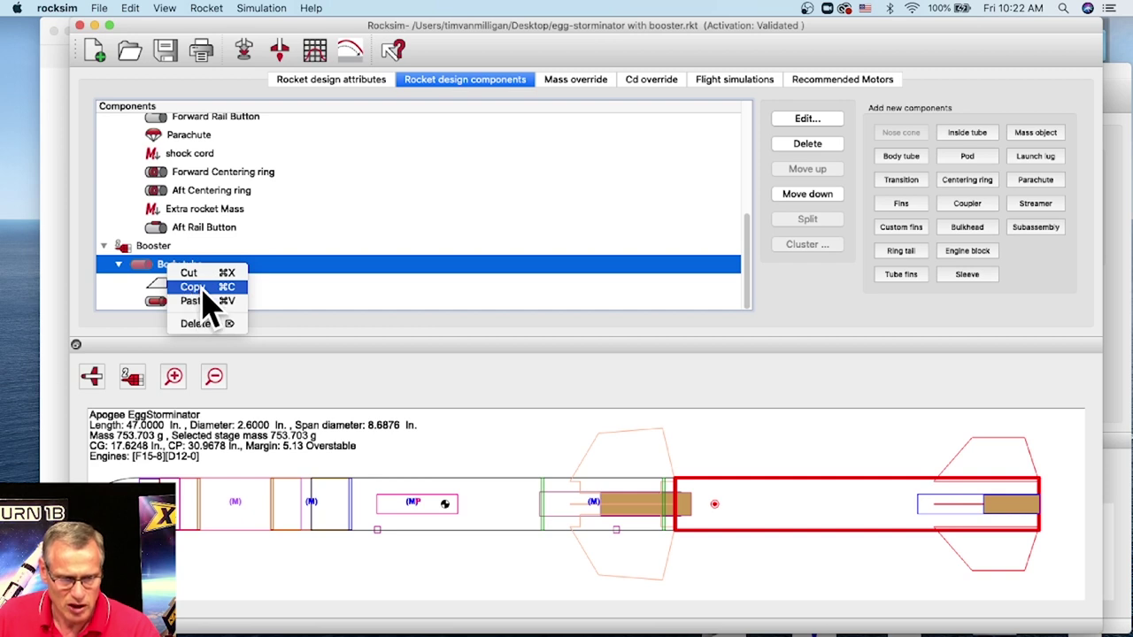
left_click(232, 287)
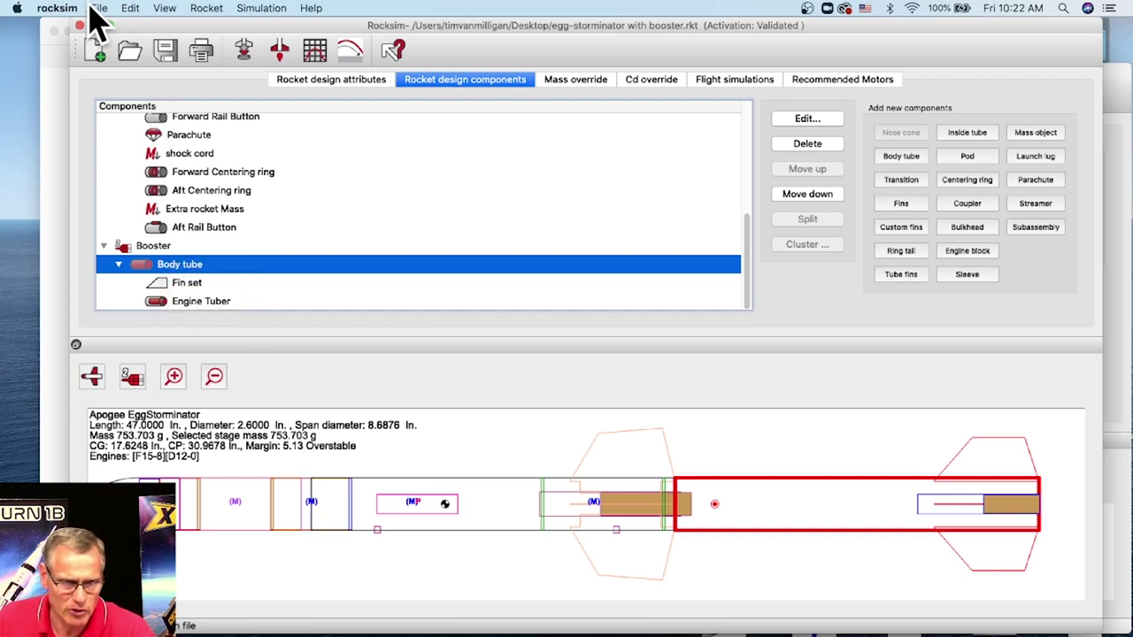
left_click(130, 9)
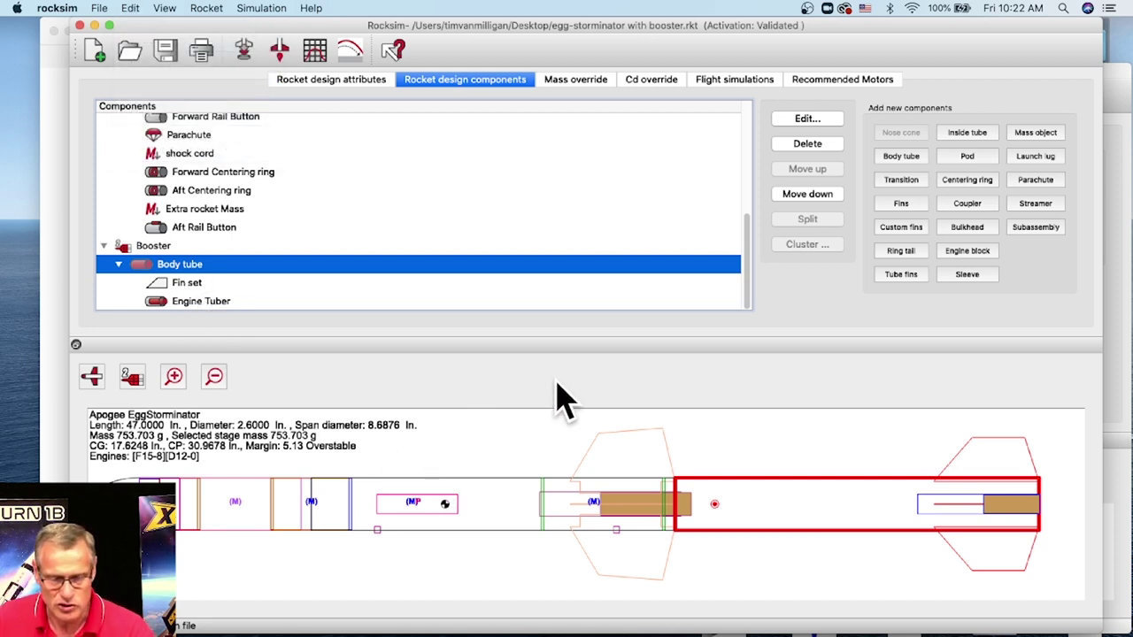
left_click(470, 397)
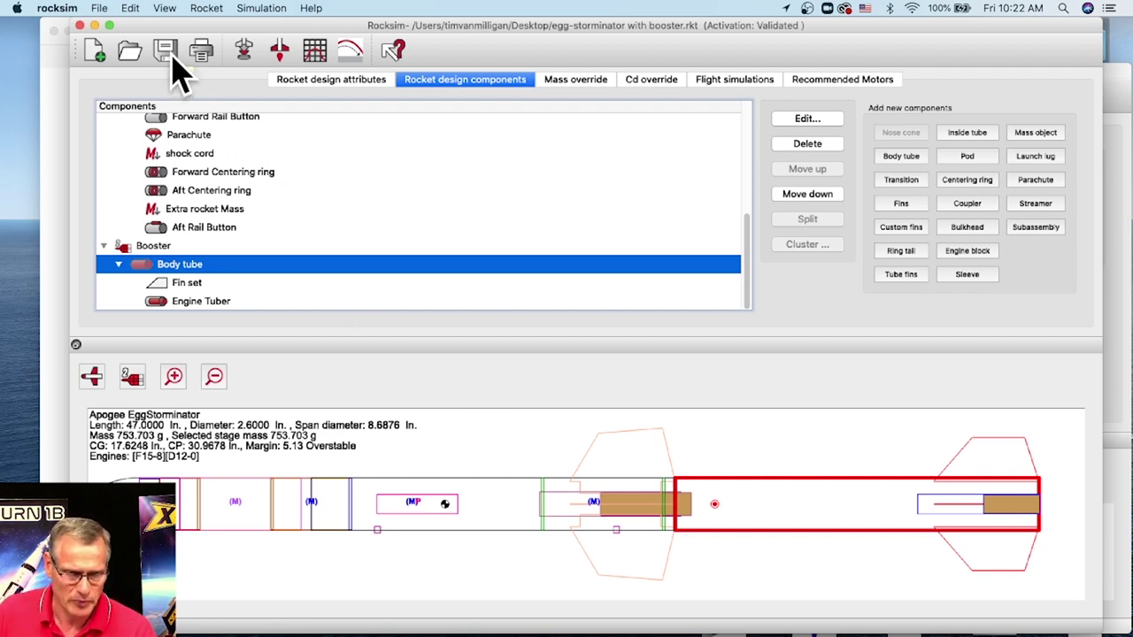
- Start a new rocket design without saving the current one's changes, and paste the copied booster body tube into the Sustainer
left_click(98, 55)
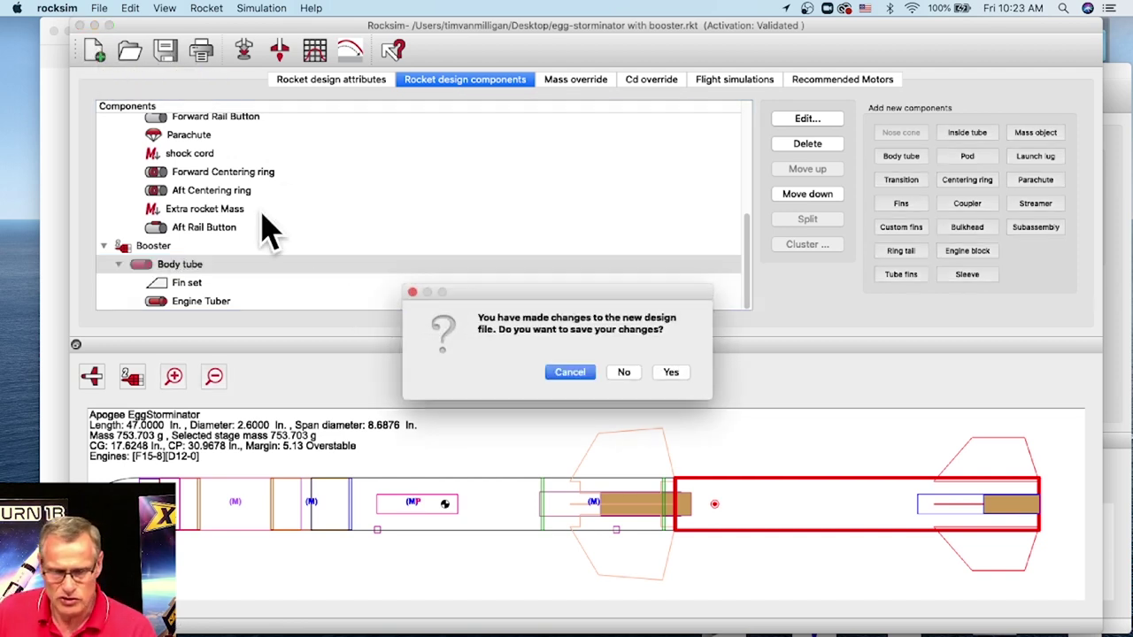
left_click(624, 373)
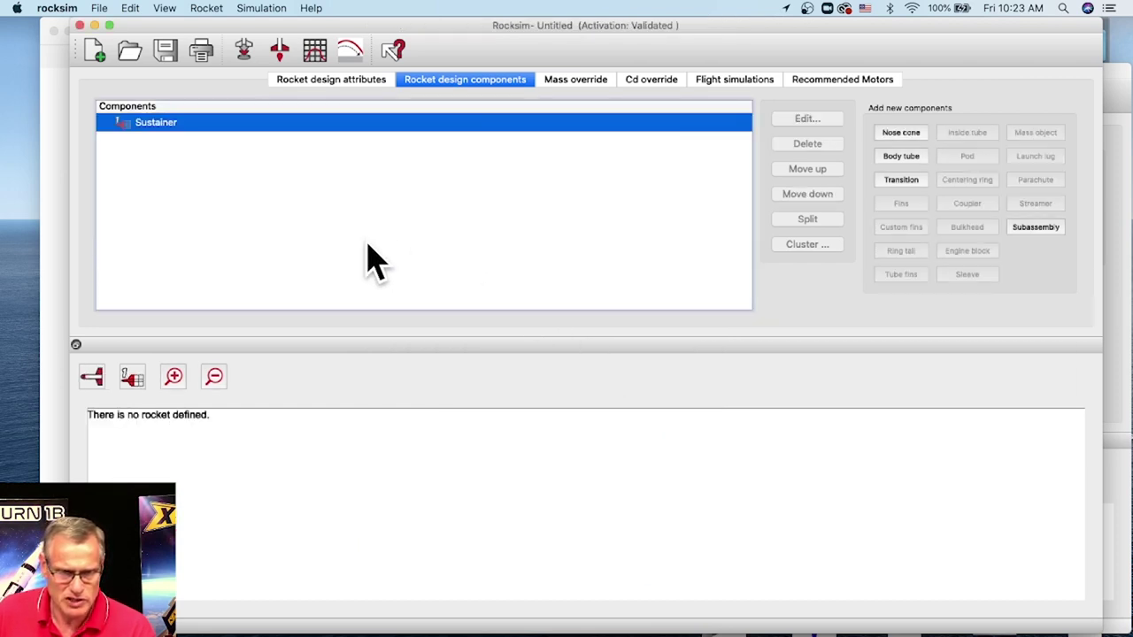
left_click(133, 9)
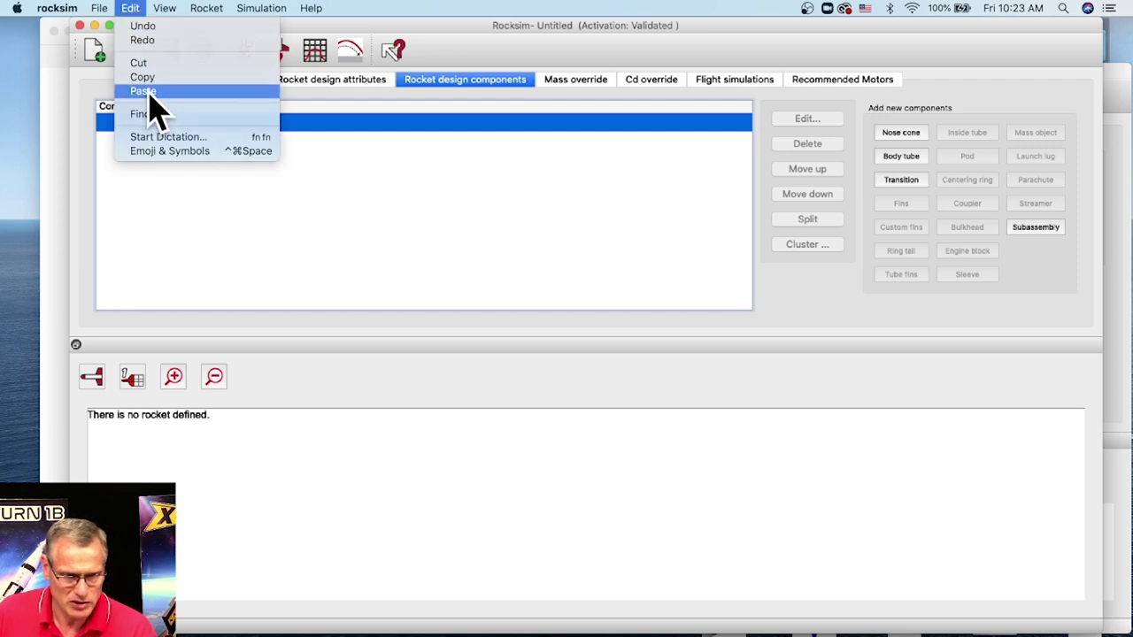
left_click(145, 91)
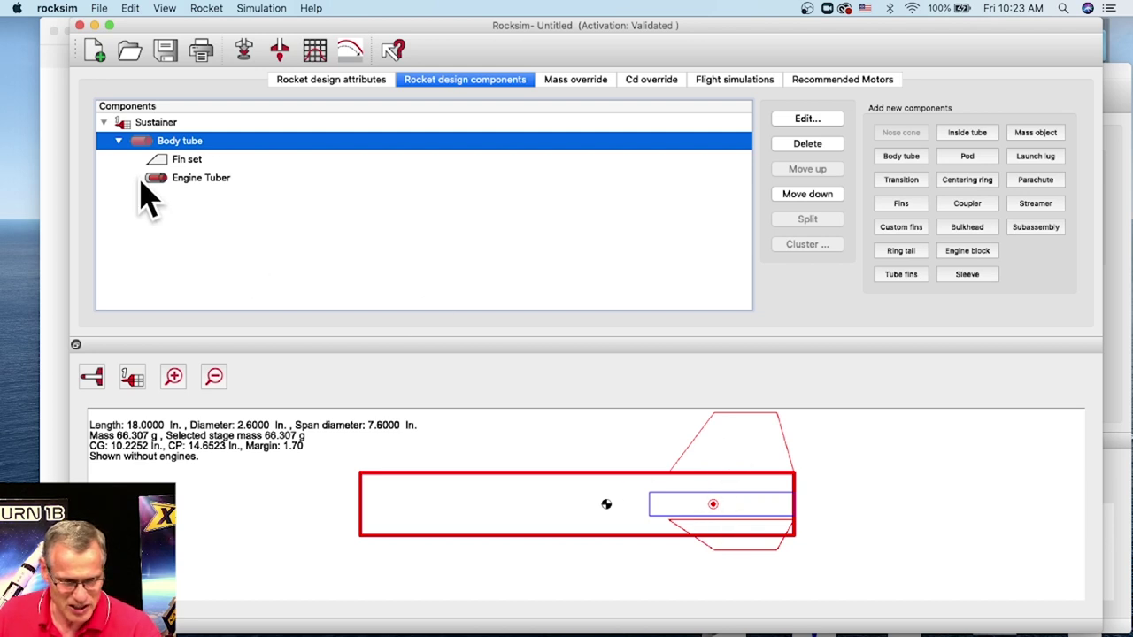
- Load an Estes D12 engine with a 0-second ejection delay into the 24 mm Engine Tuber mount
left_click(247, 53)
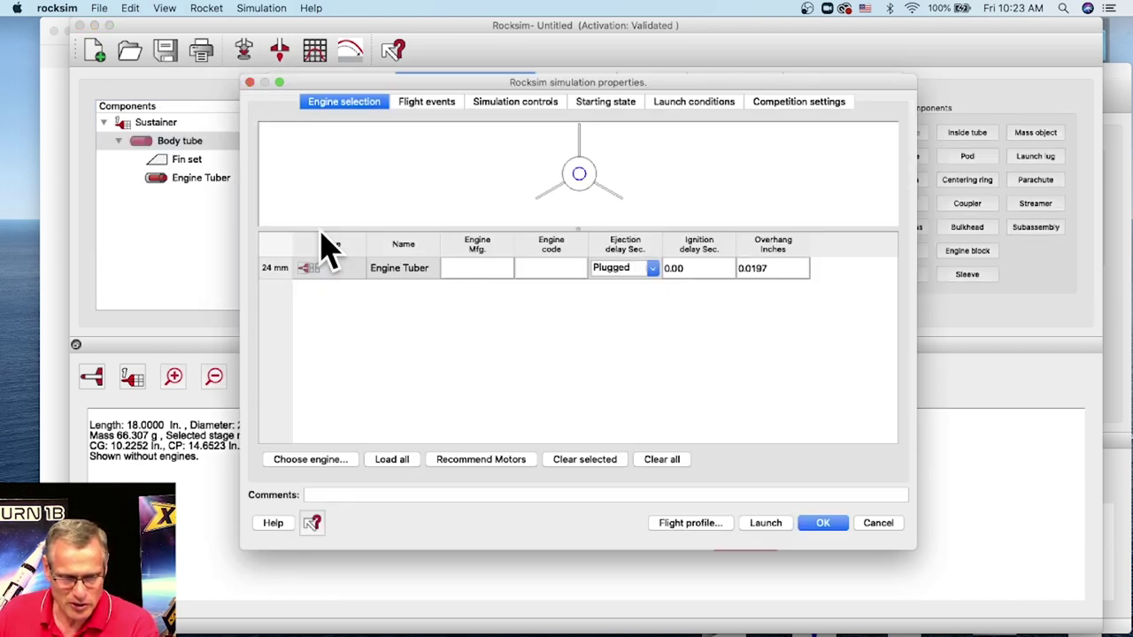
left_click(333, 464)
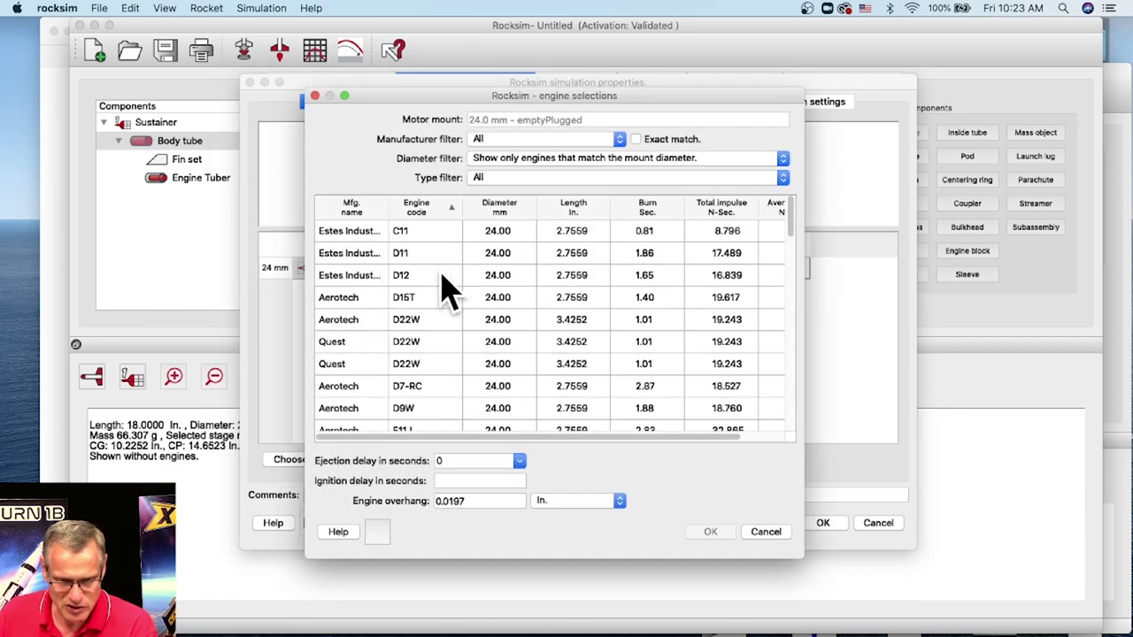
left_click(447, 275)
left_click(714, 534)
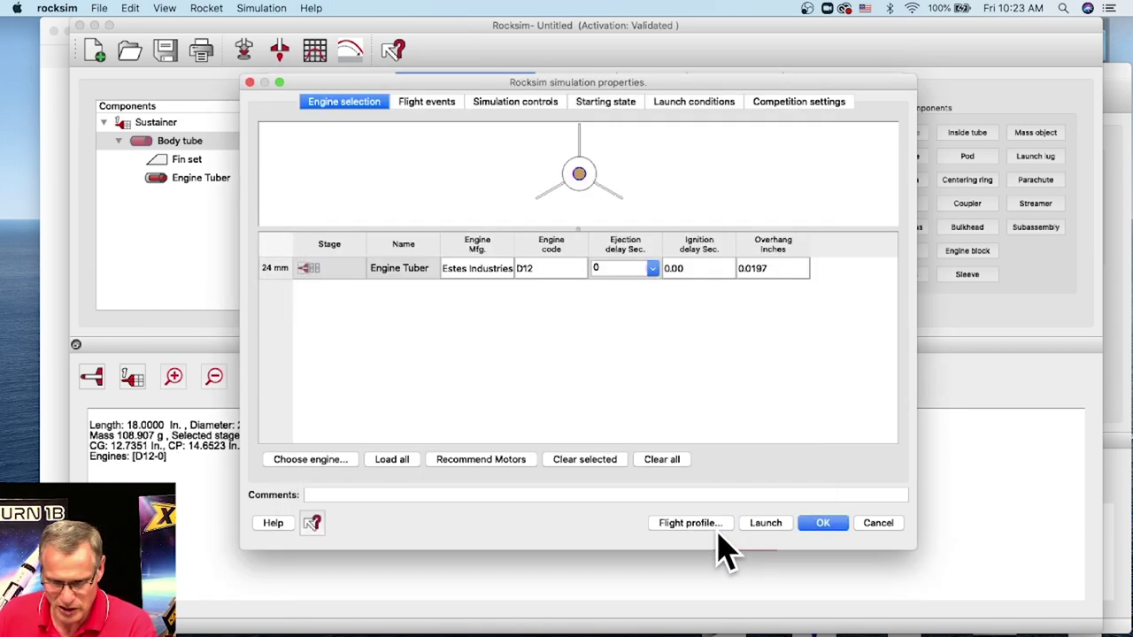
left_click(823, 523)
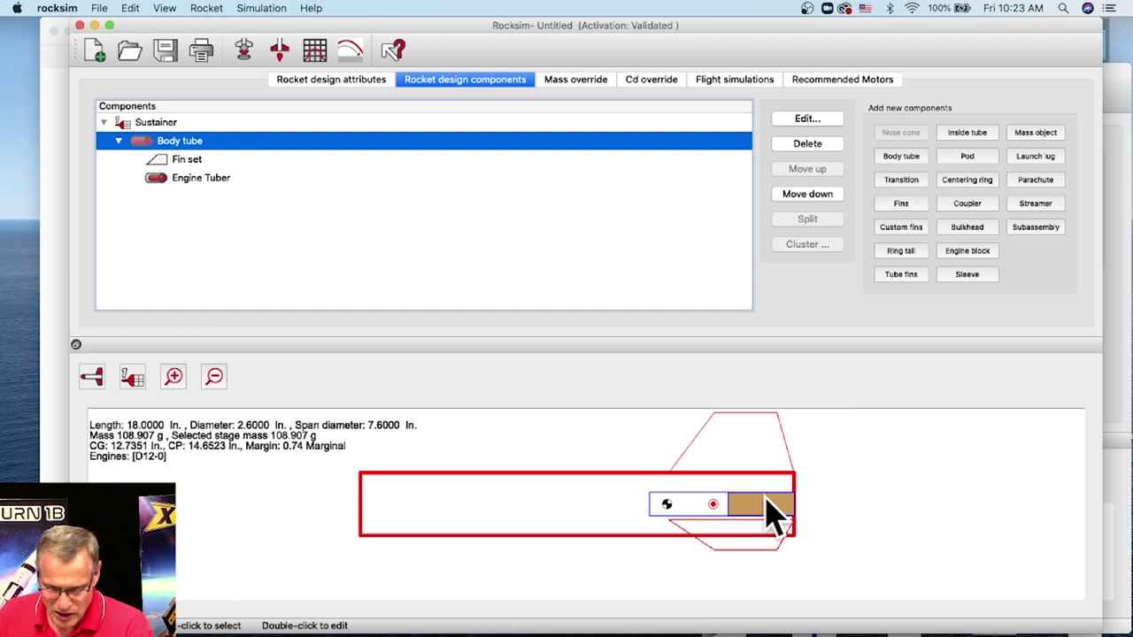
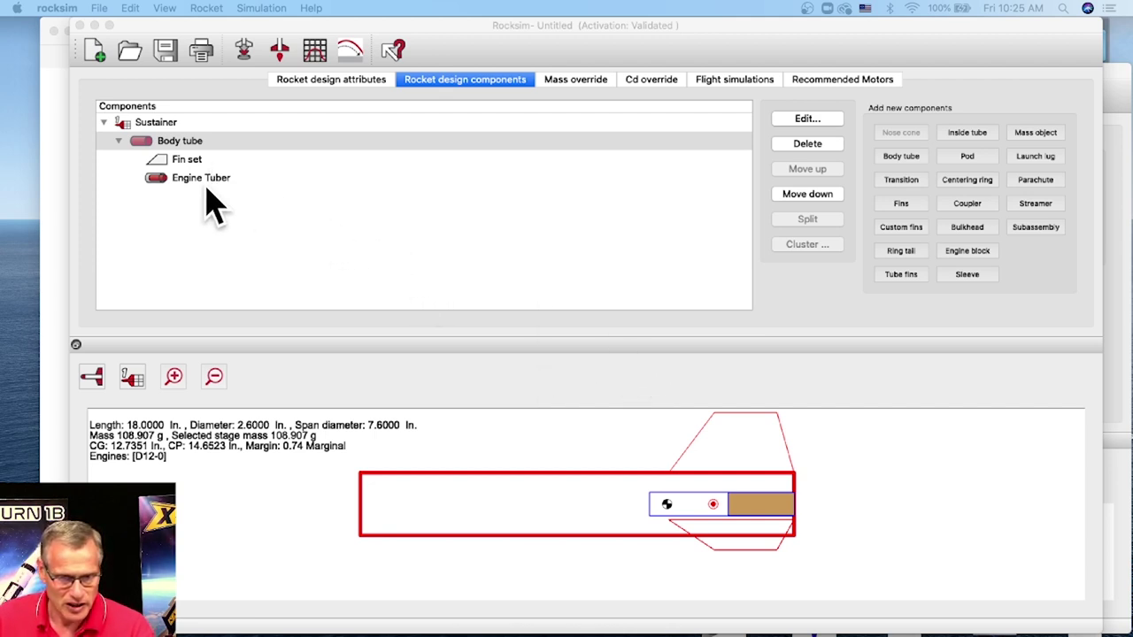
double_click(196, 144)
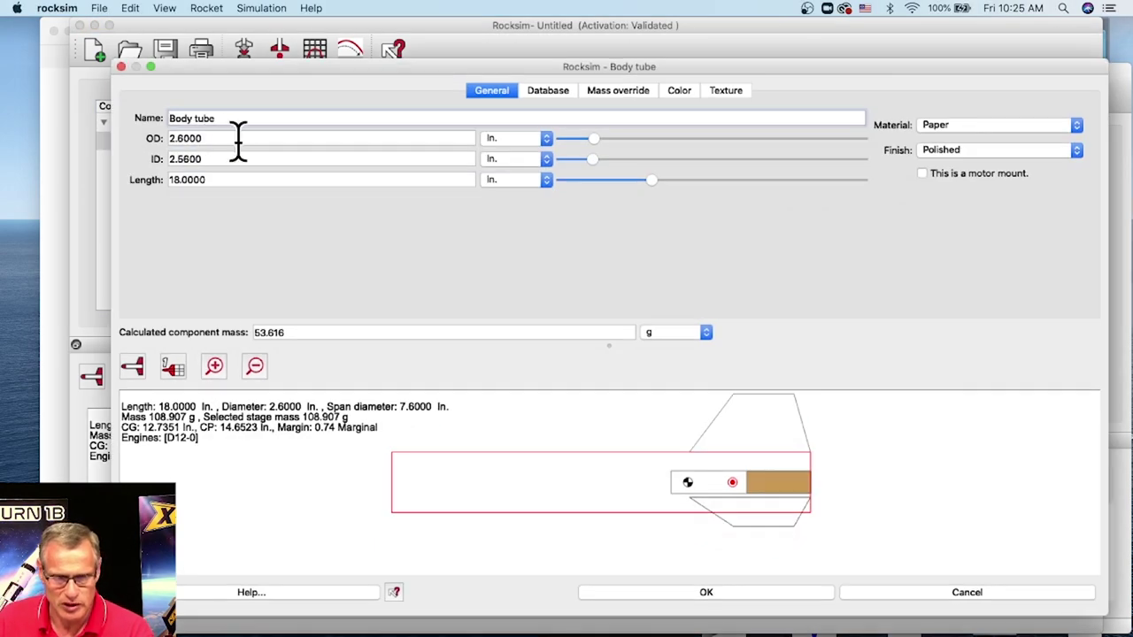
left_click(650, 182)
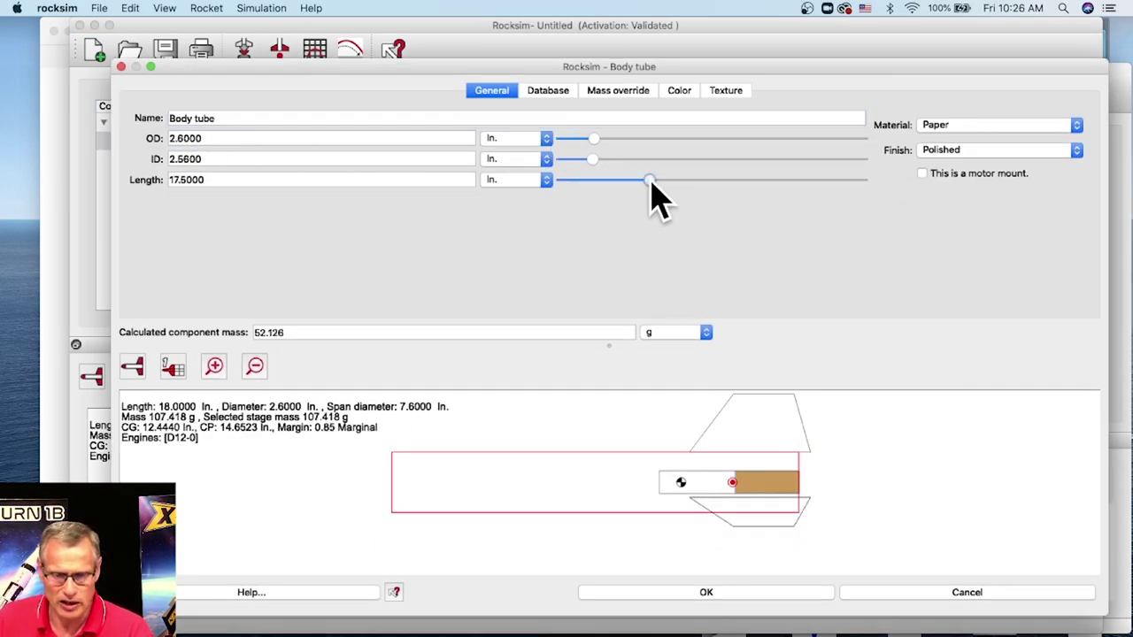
left_click_drag(650, 183, 613, 186)
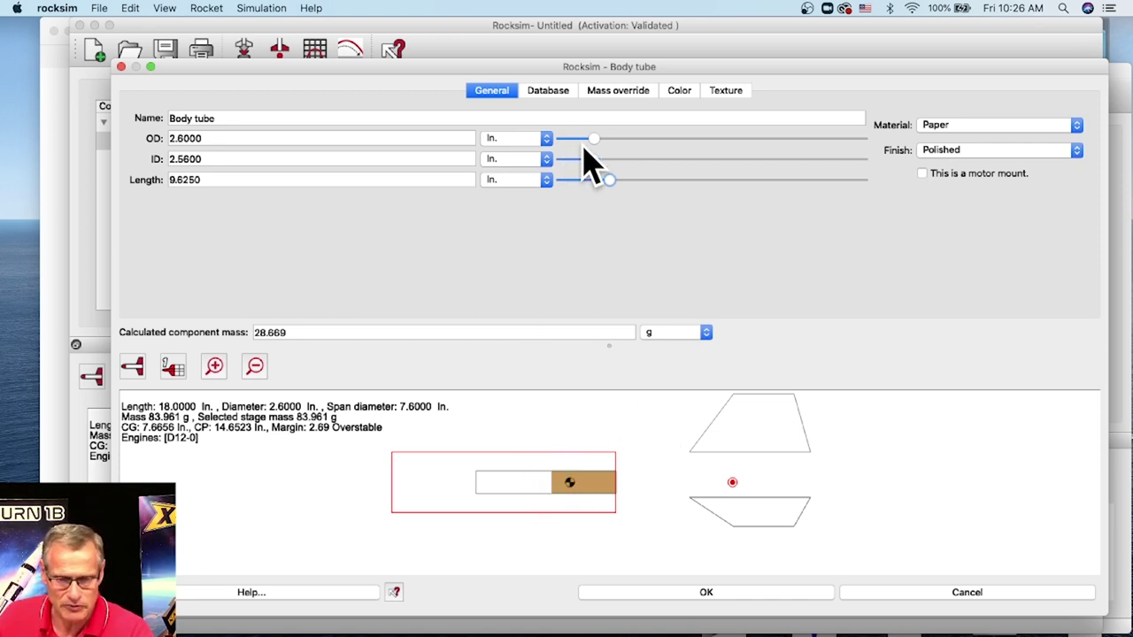
left_click(885, 593)
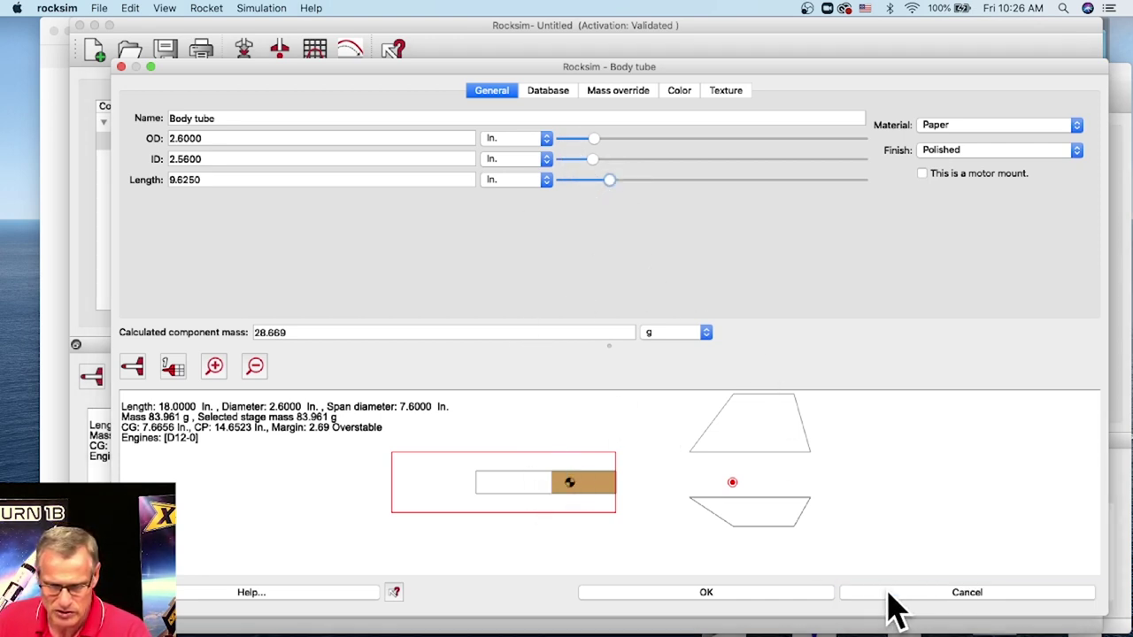
left_click(637, 356)
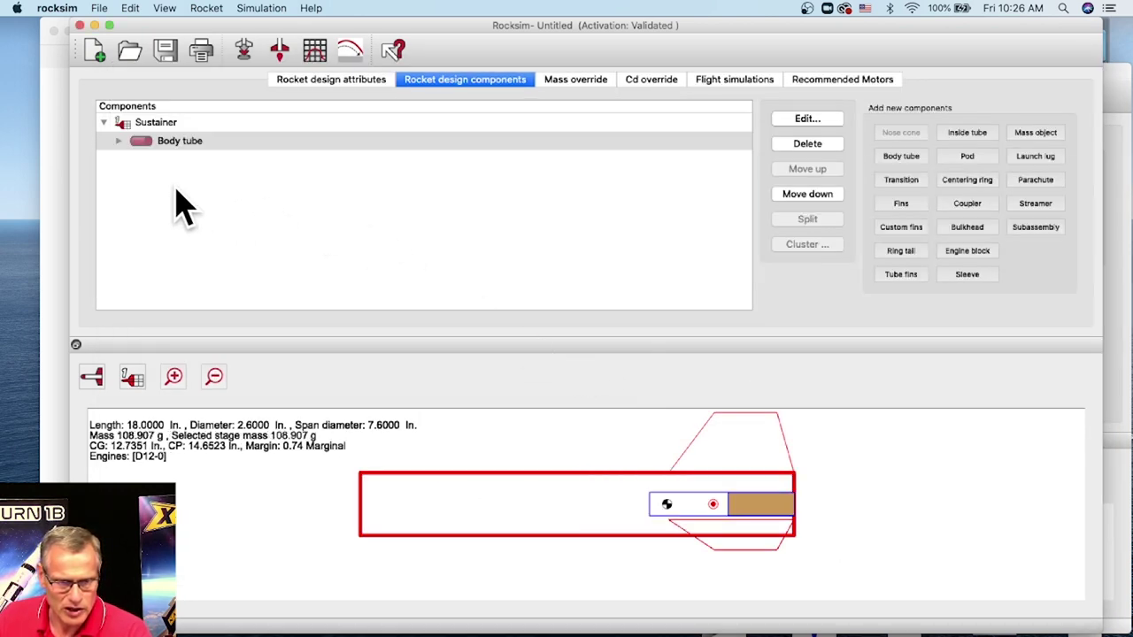
- Set the fin set's location reference to "From the base of the owning part"
left_click(120, 142)
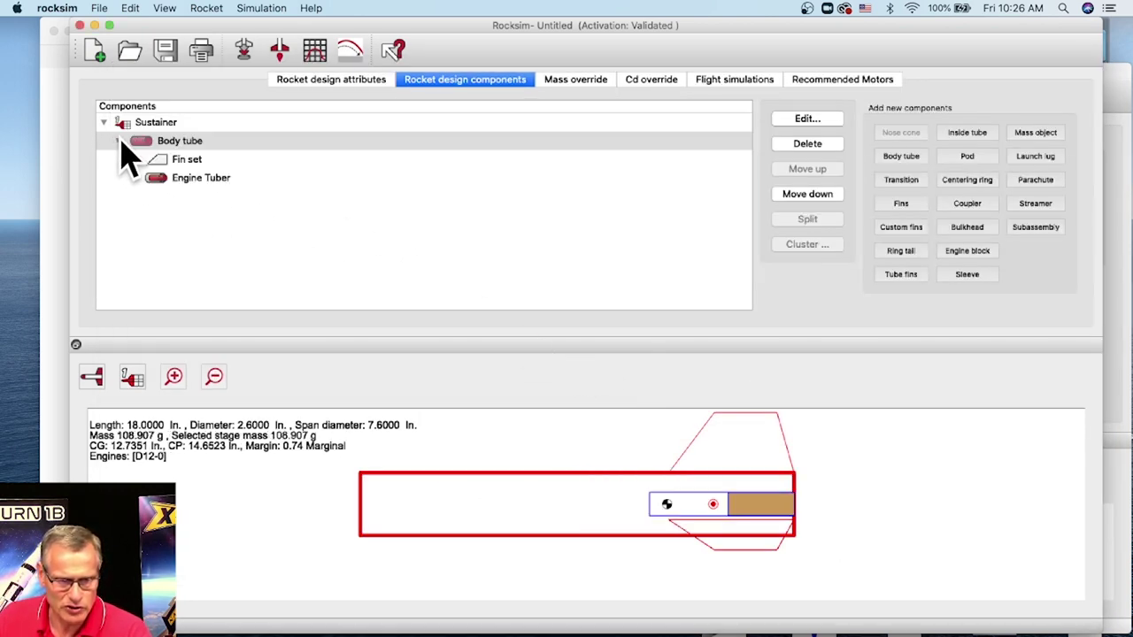
double_click(178, 167)
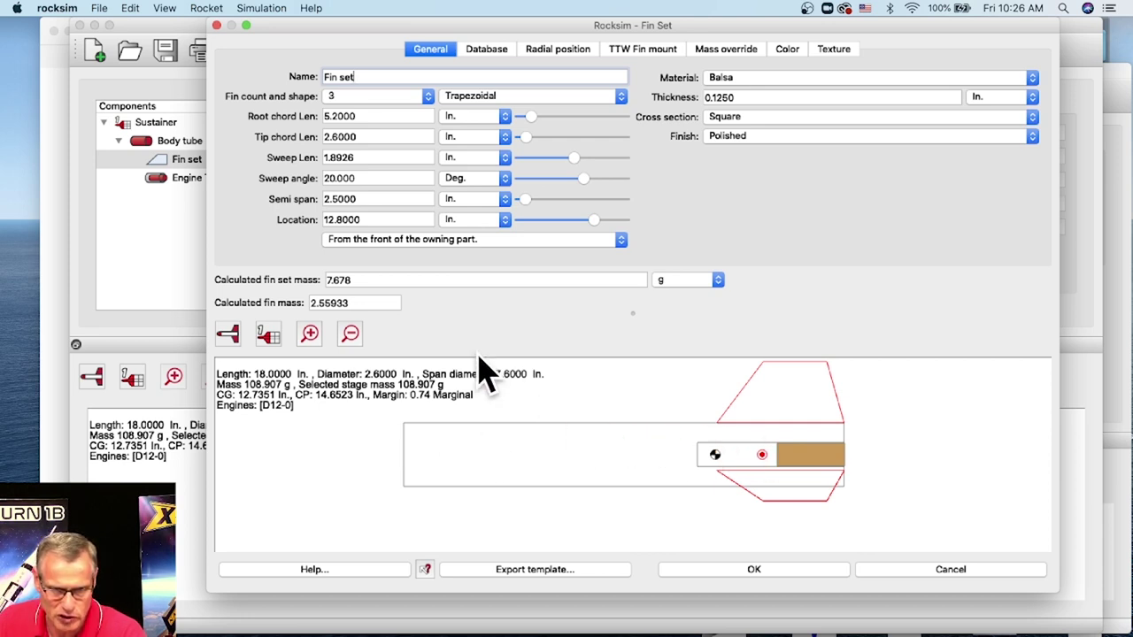
left_click(377, 240)
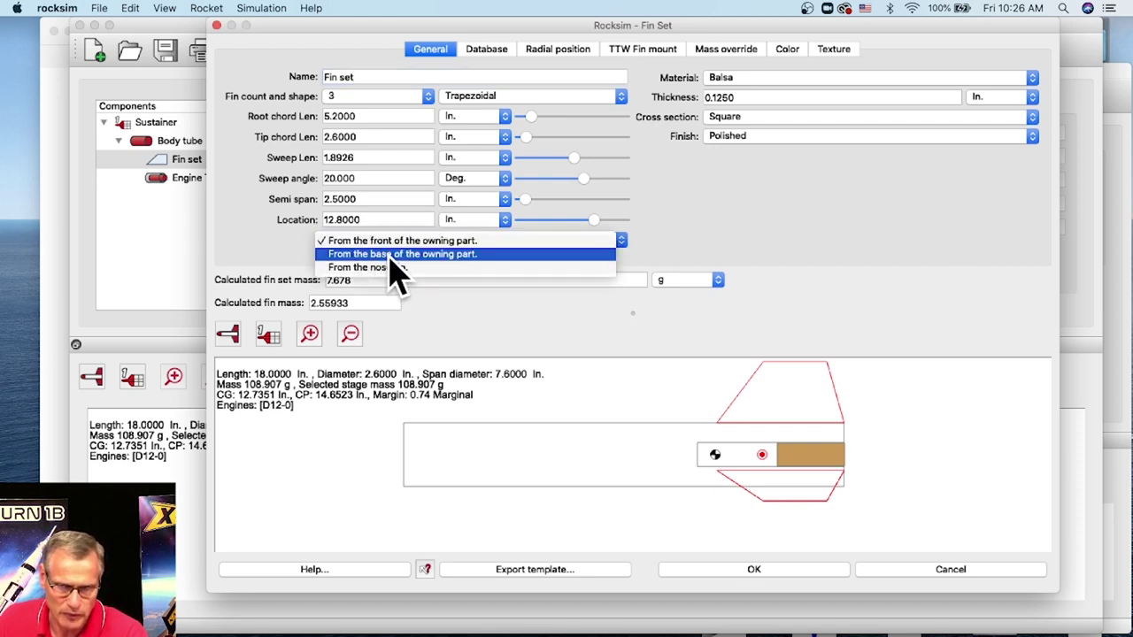
left_click(390, 255)
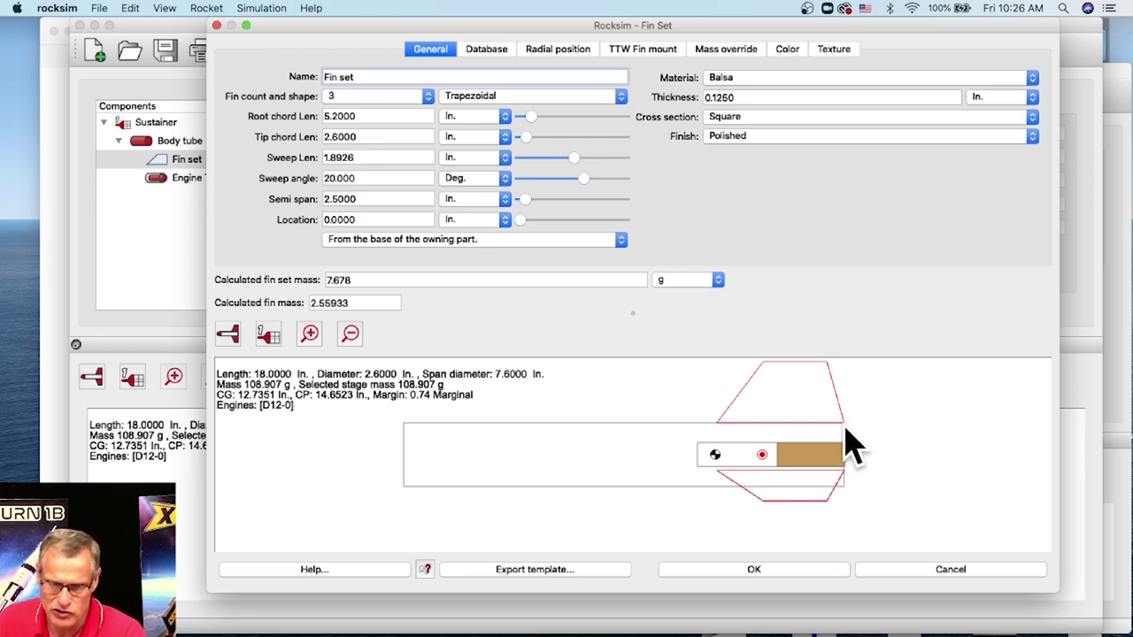
left_click(786, 573)
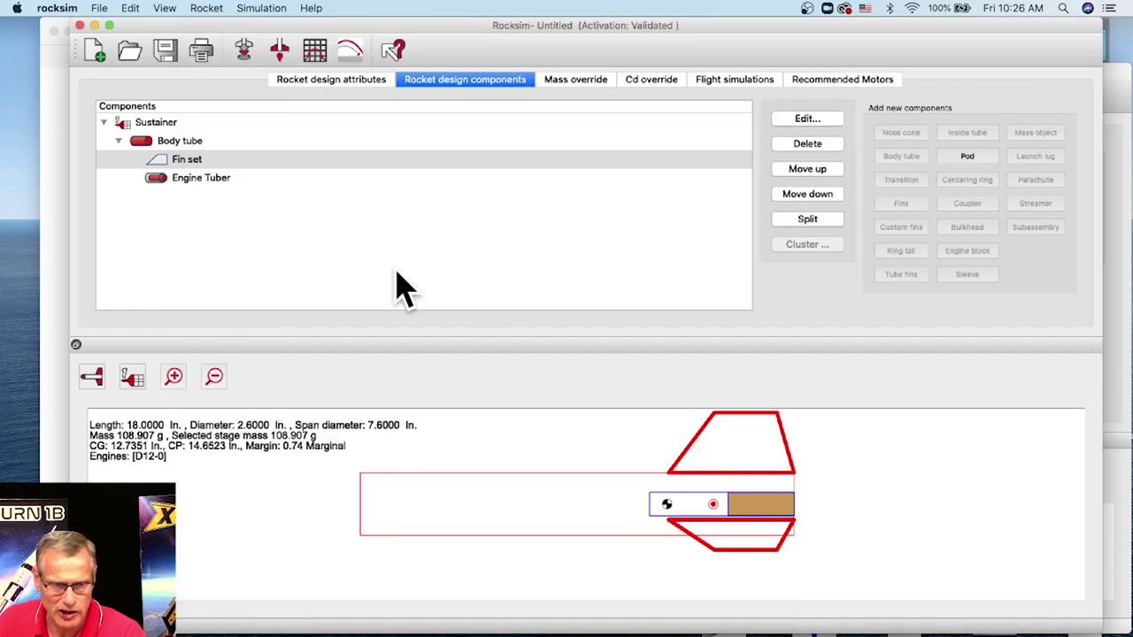
- Shorten the body tube to 6.25 in., comparing the CG and CP markers at 14 in. and 10.625 in. along the way
left_click(152, 146)
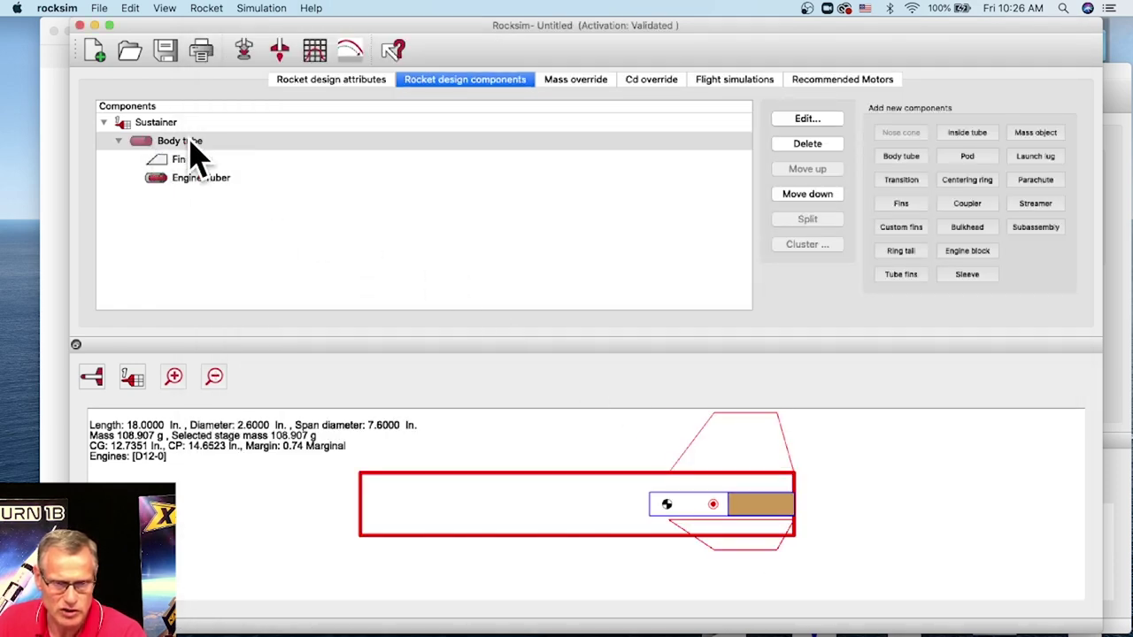
double_click(180, 144)
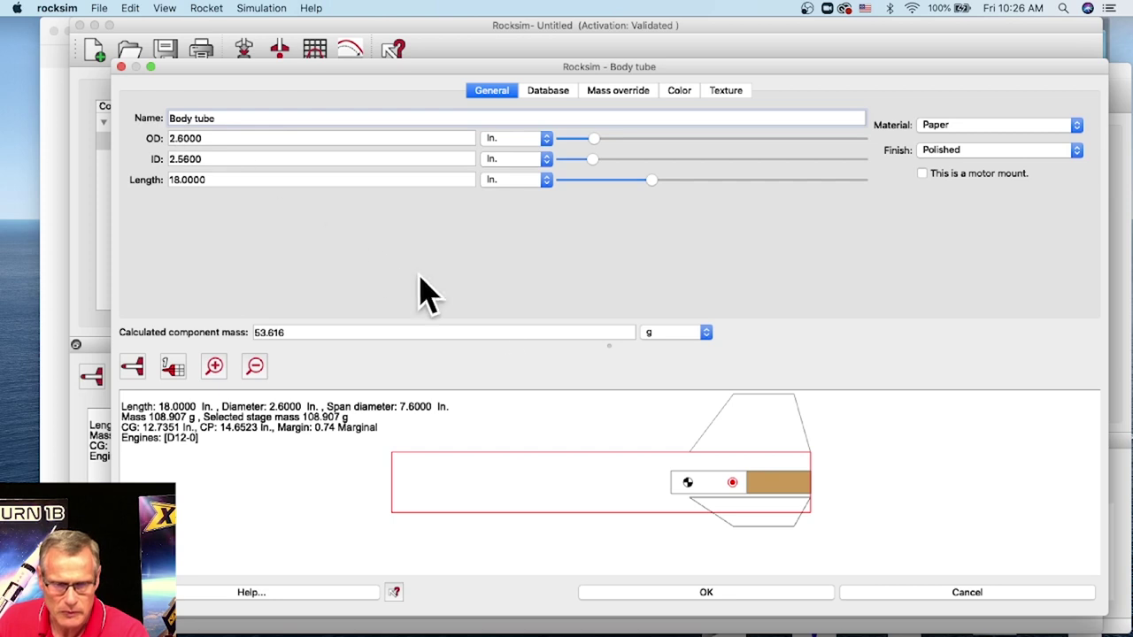
left_click_drag(650, 180, 632, 183)
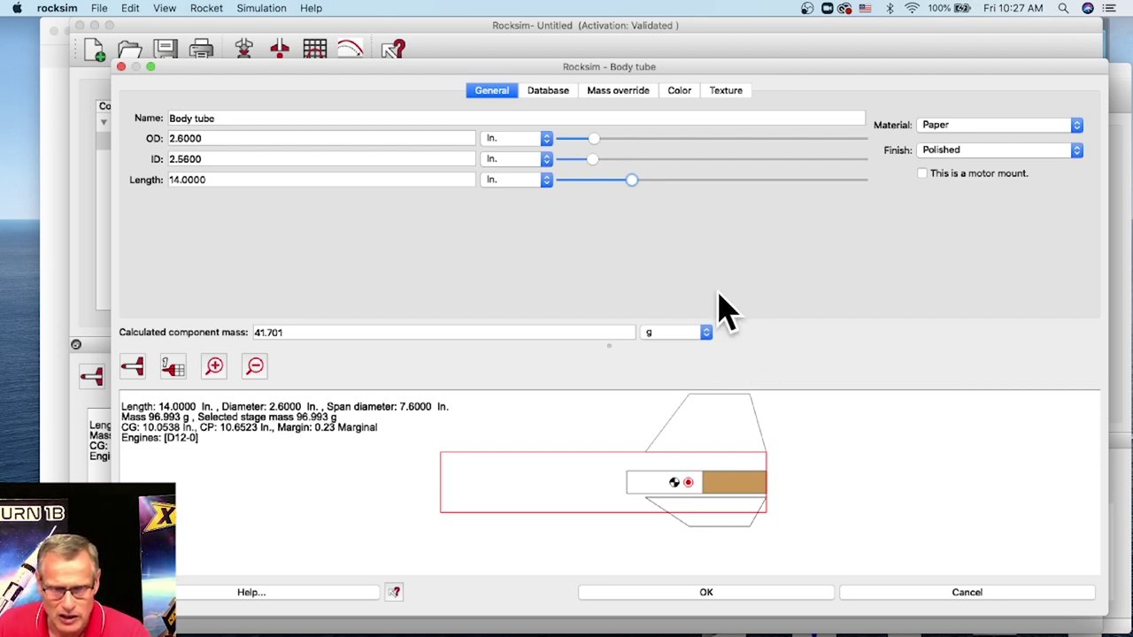
left_click_drag(630, 182, 617, 181)
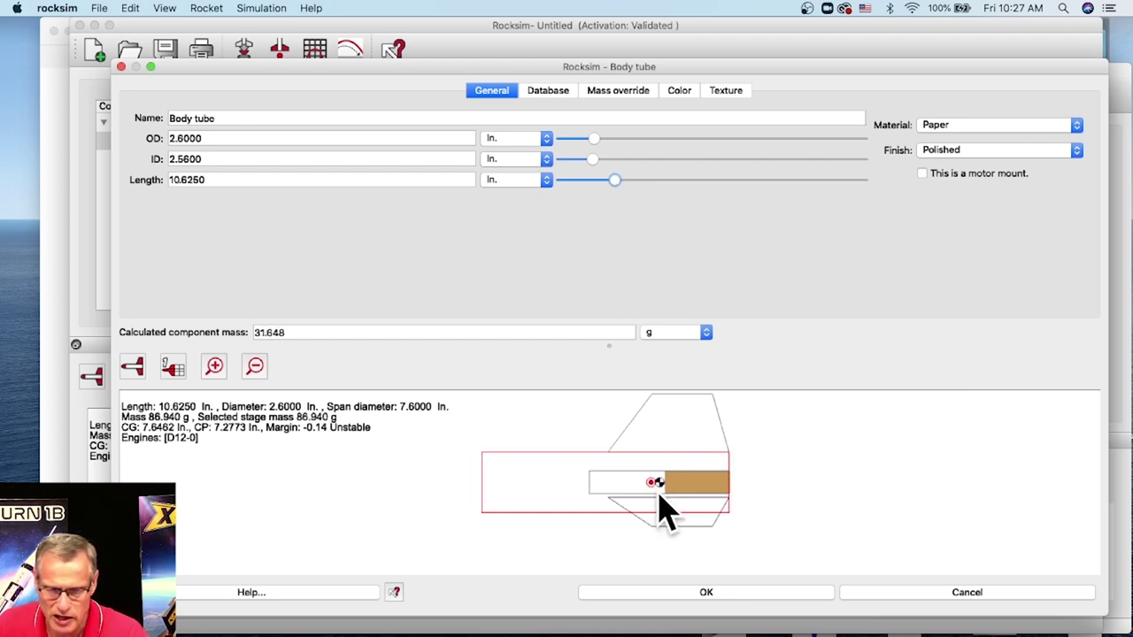
scroll(666, 509, "up", 5)
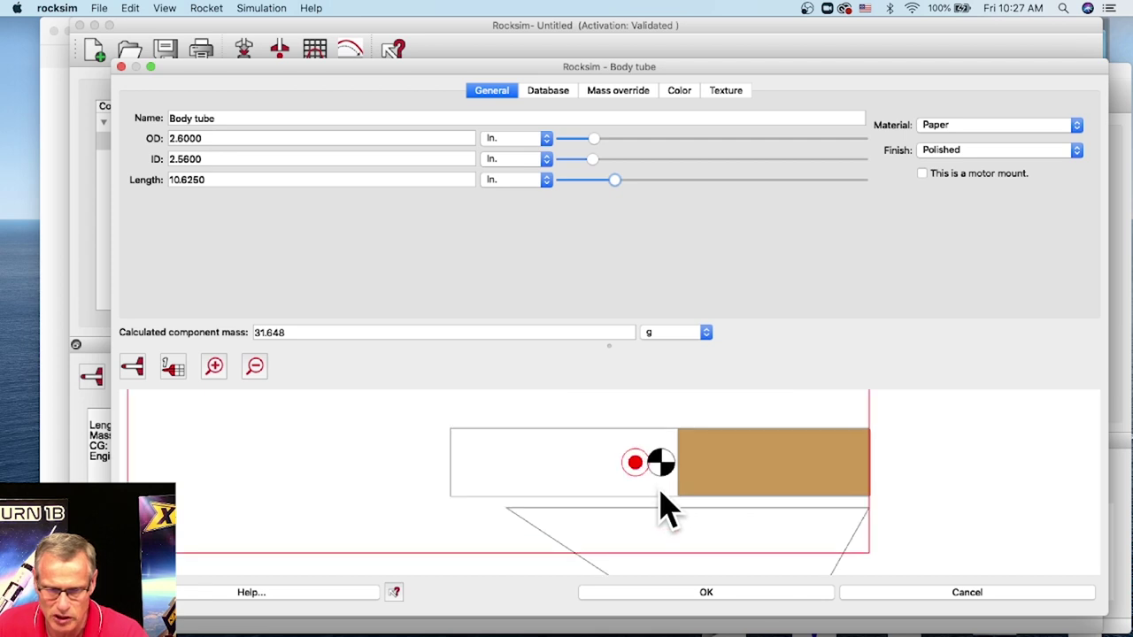
scroll(666, 509, "up", 2)
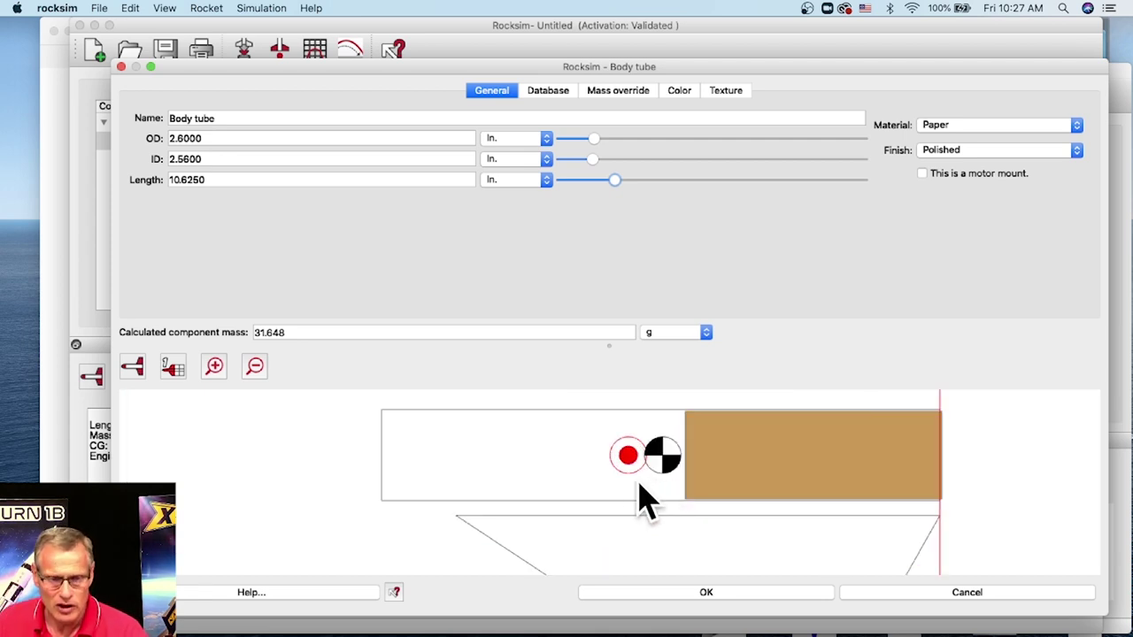
scroll(620, 487, "down", 7)
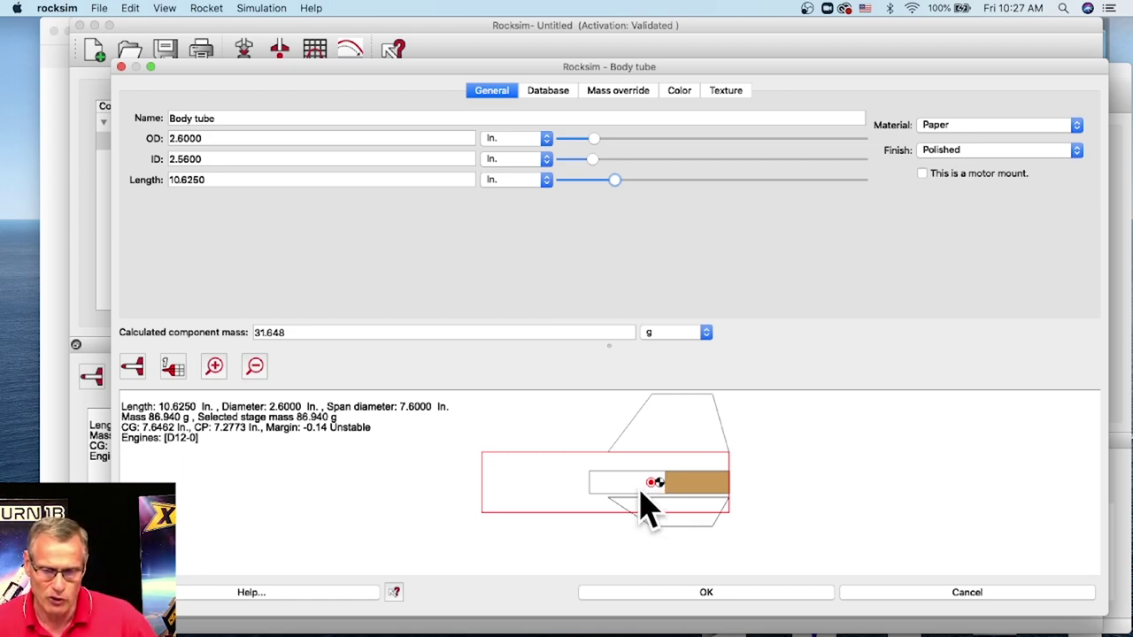
scroll(663, 505, "up", 3)
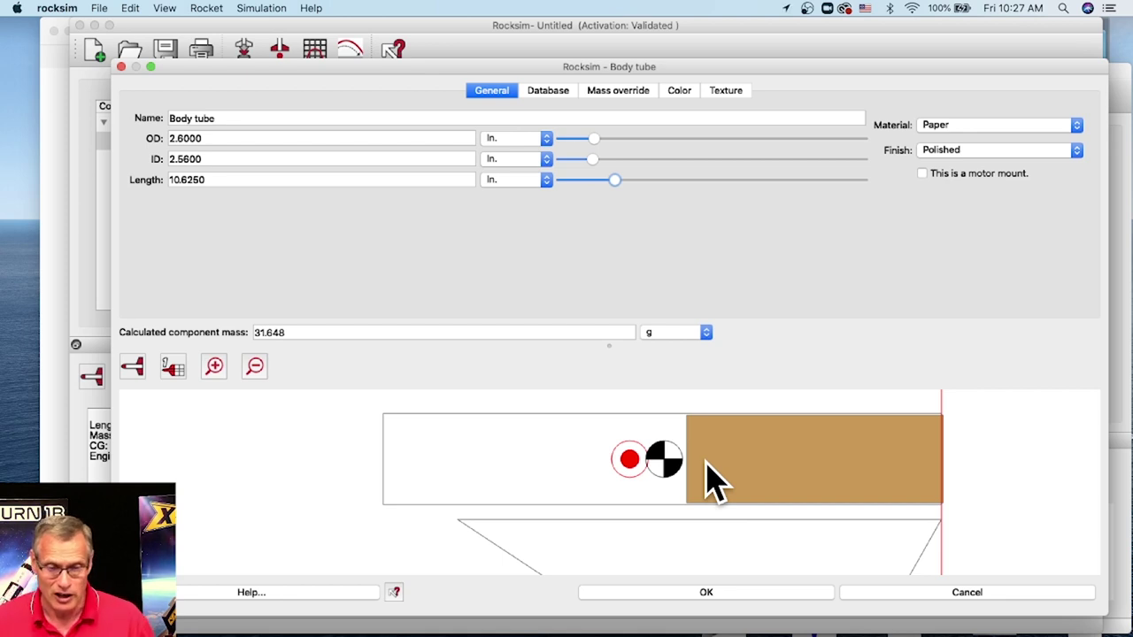
scroll(571, 483, "down", 2)
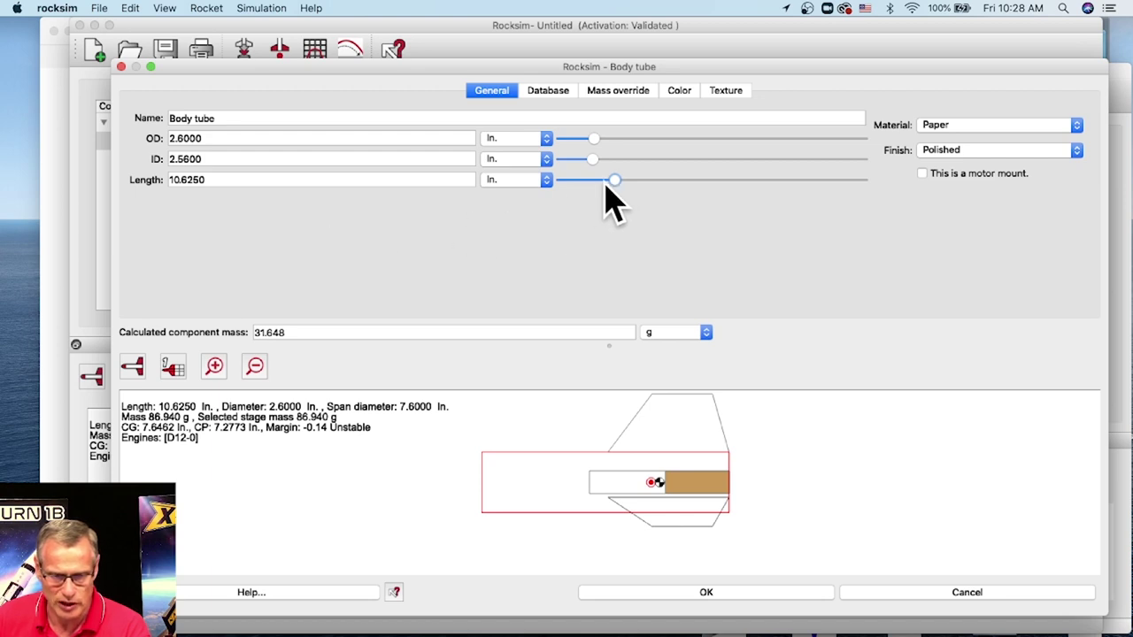
left_click_drag(616, 184, 599, 186)
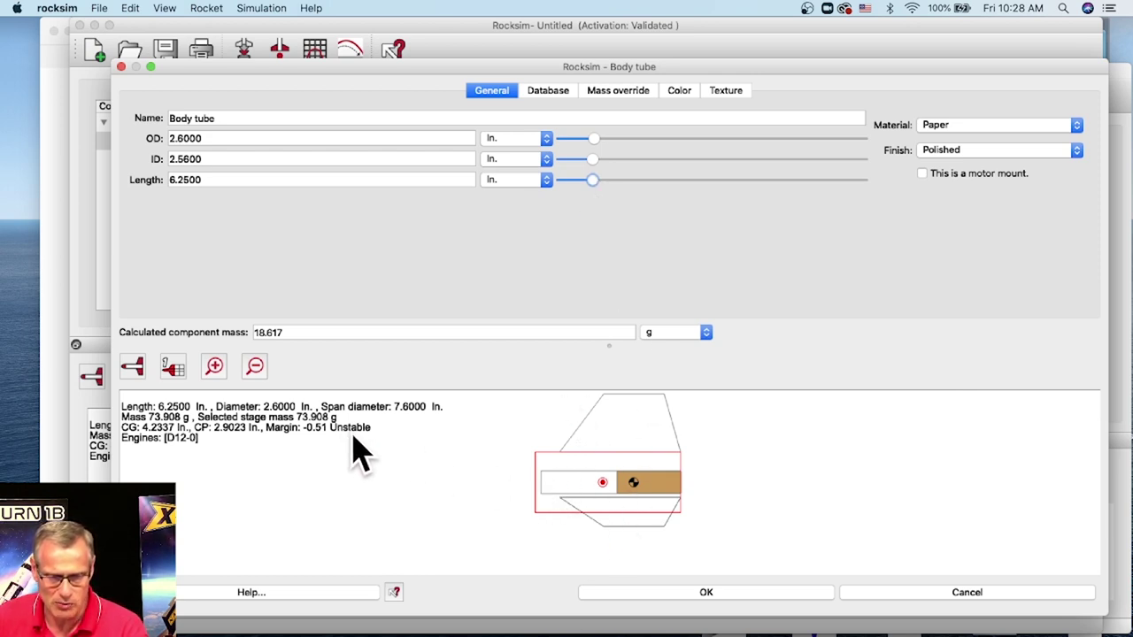
left_click(717, 595)
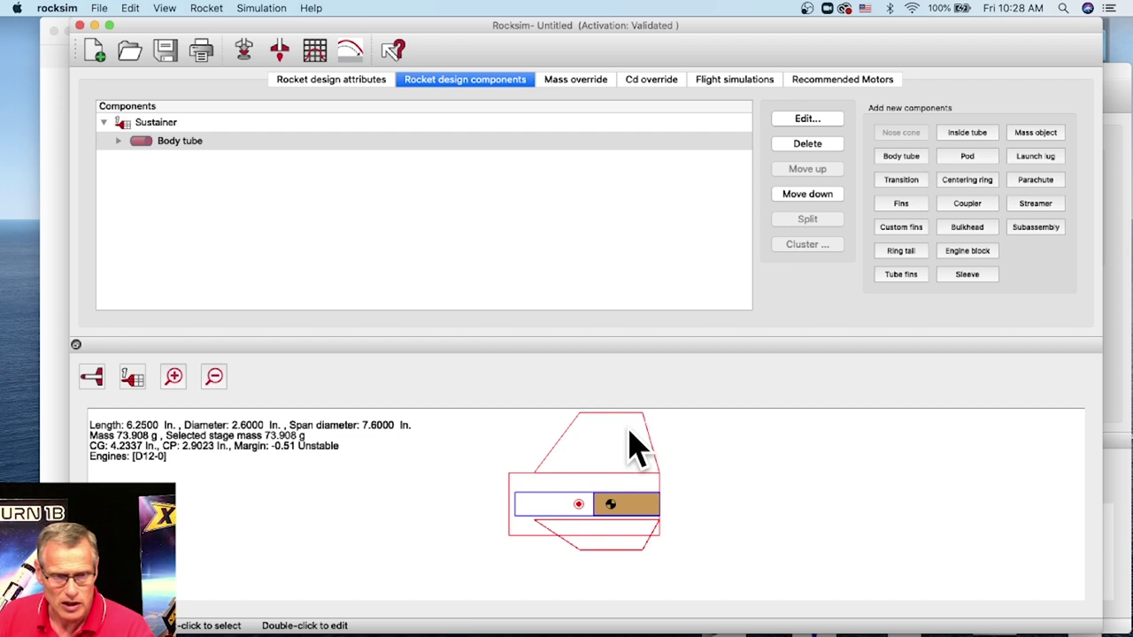
- Run the flight profile for the D12-0 simulation, saving the design as "Booster Test" on the Desktop when required
left_click(244, 50)
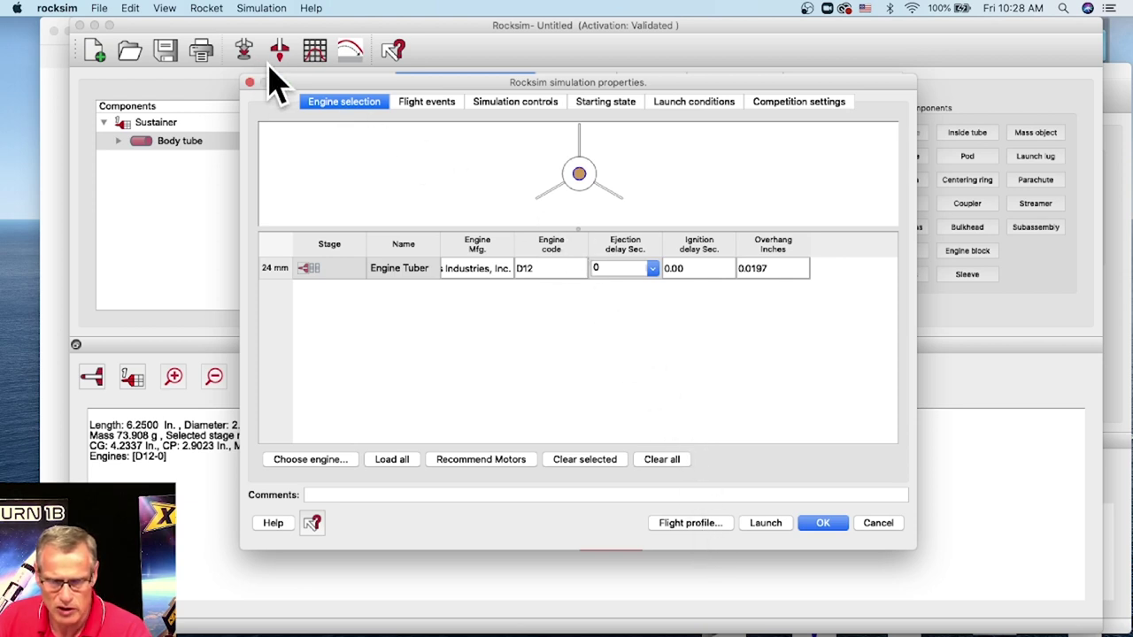
left_click(691, 524)
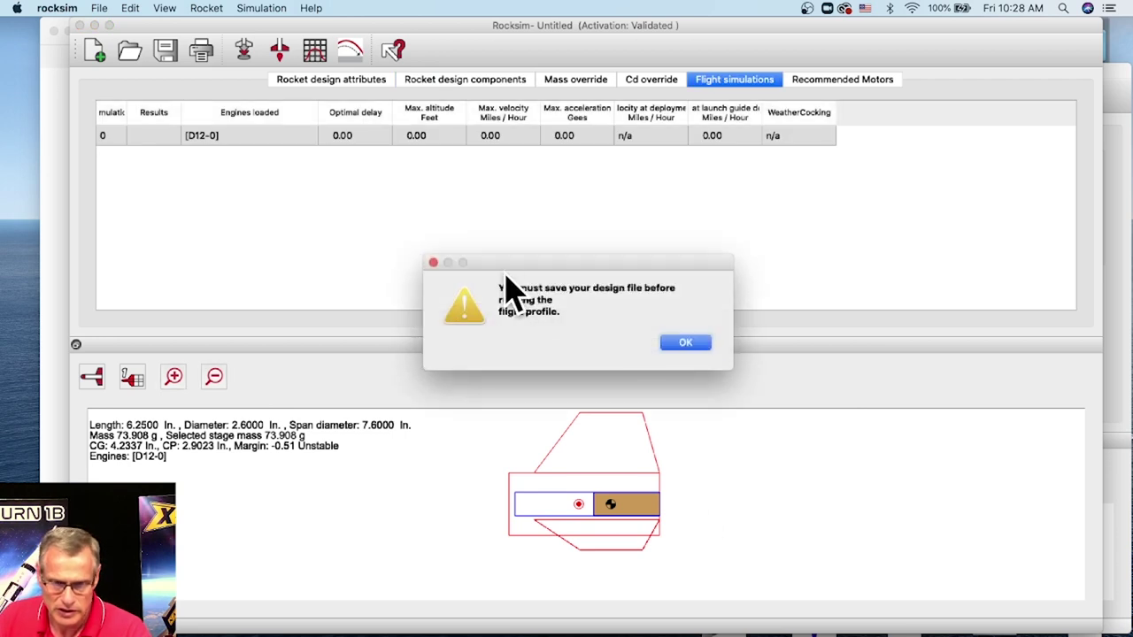
left_click(686, 346)
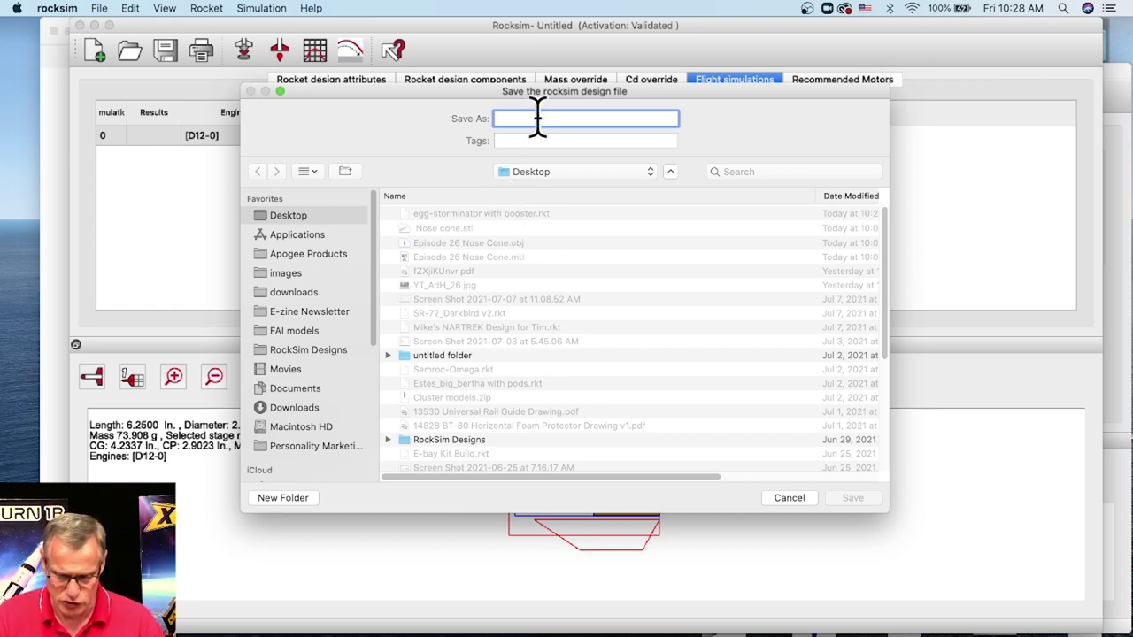
type("Booster T")
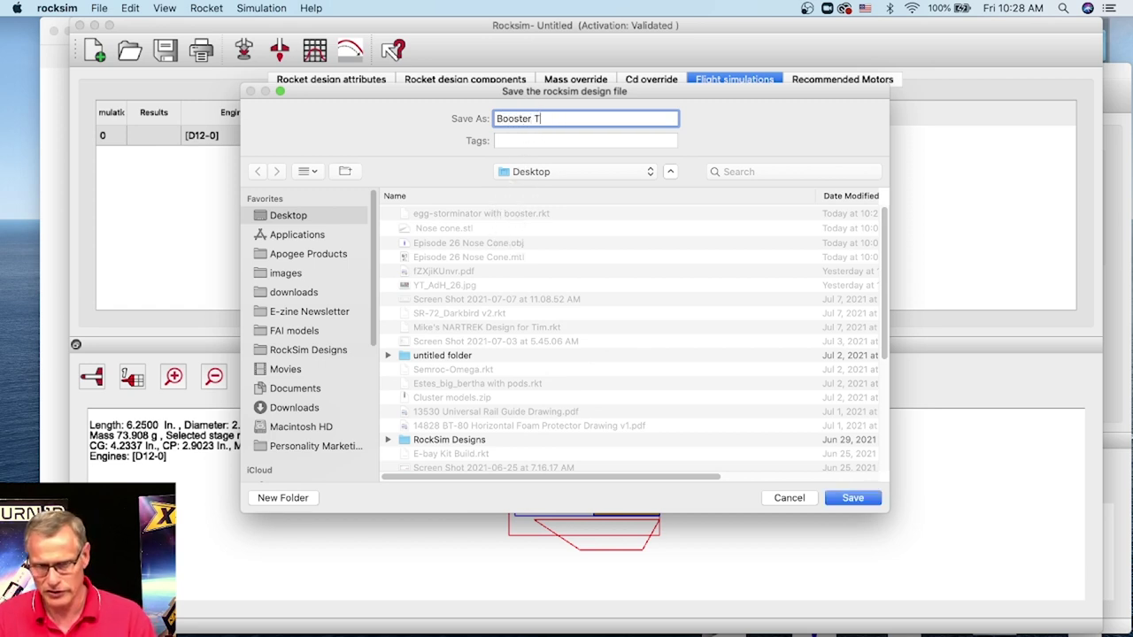
type("est")
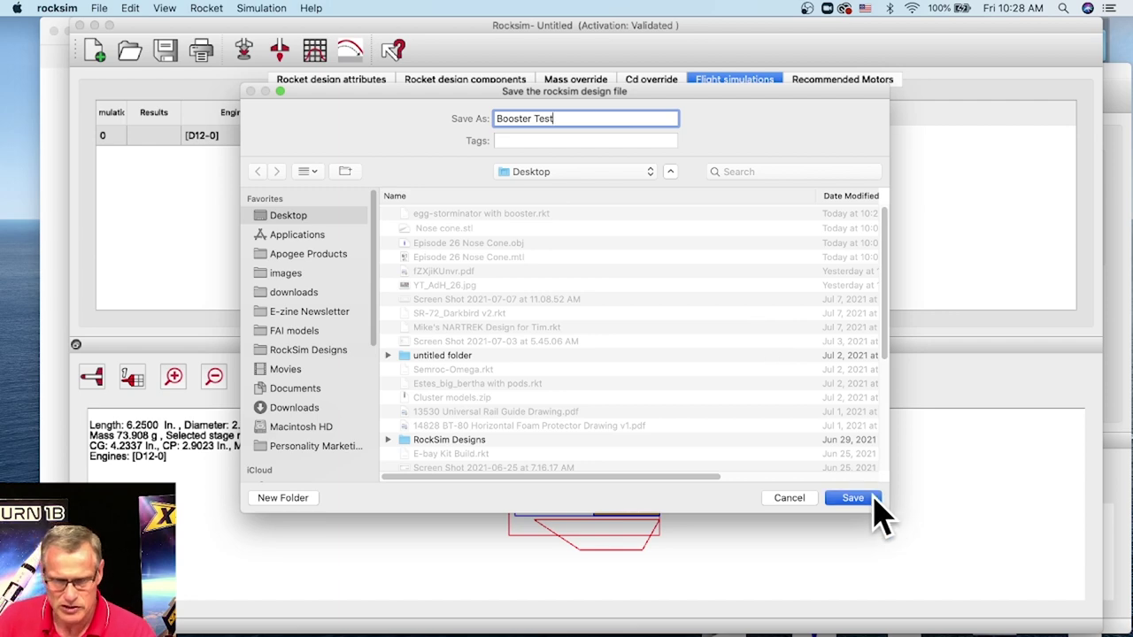
left_click(872, 498)
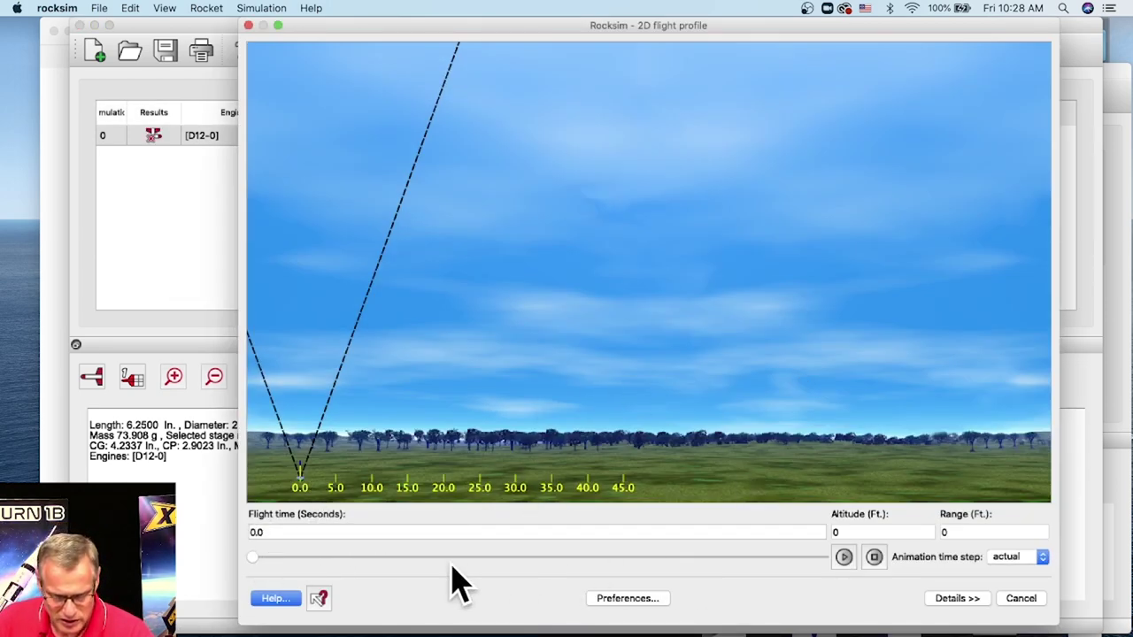
- Step through the booster's 2D flight profile from launch to landing to examine its stability, and close the profile
left_click(256, 556)
left_click_drag(258, 558, 317, 558)
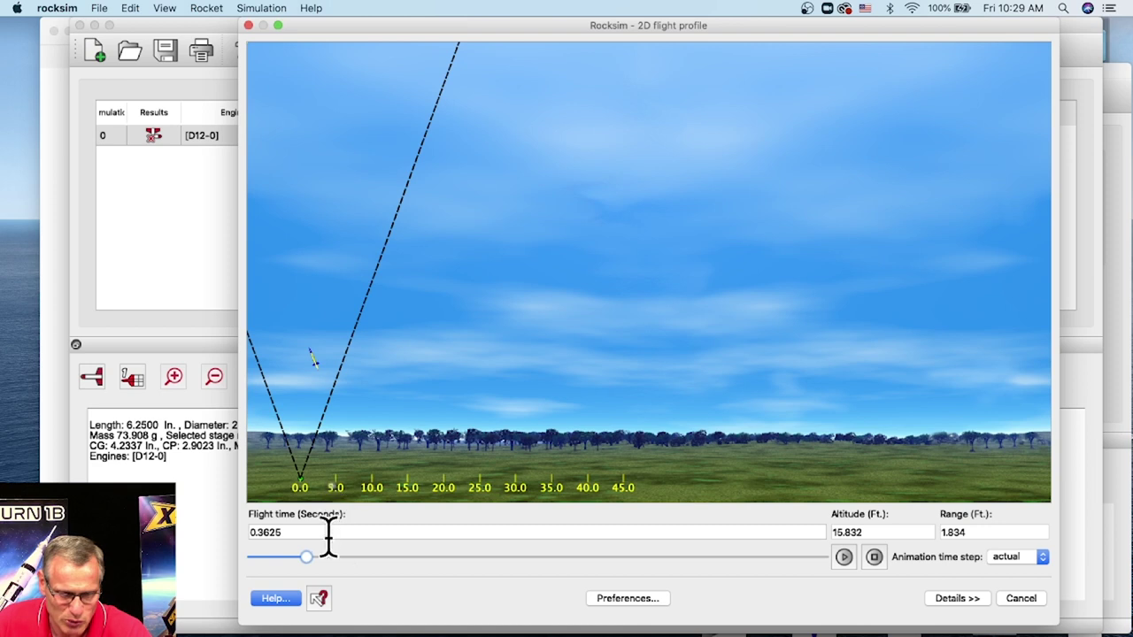
left_click_drag(308, 558, 325, 559)
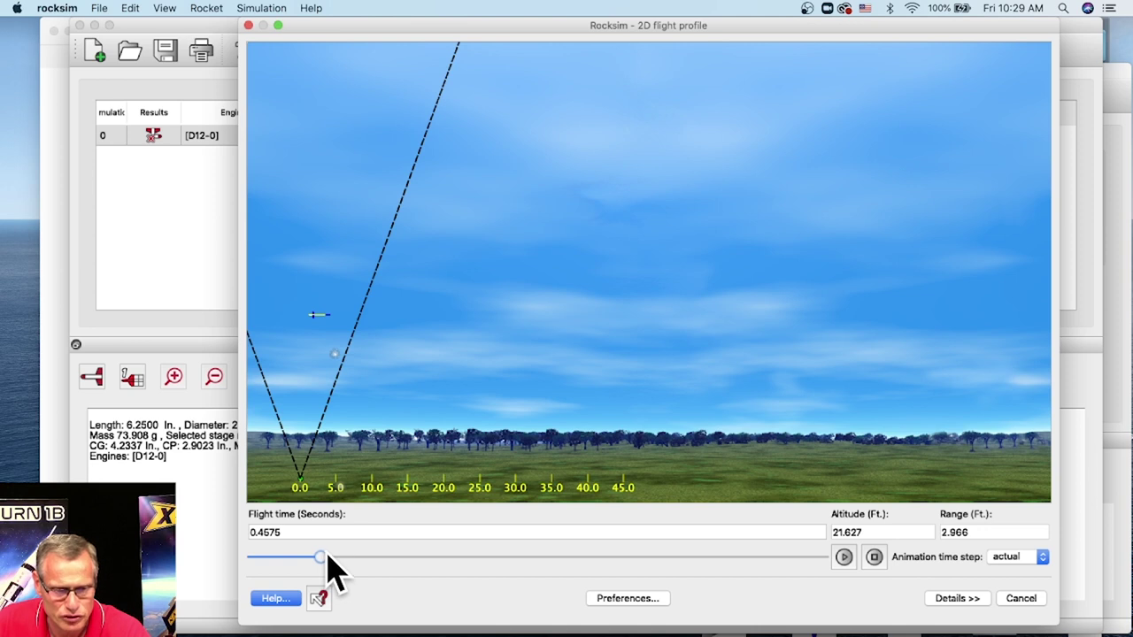
left_click_drag(329, 558, 624, 571)
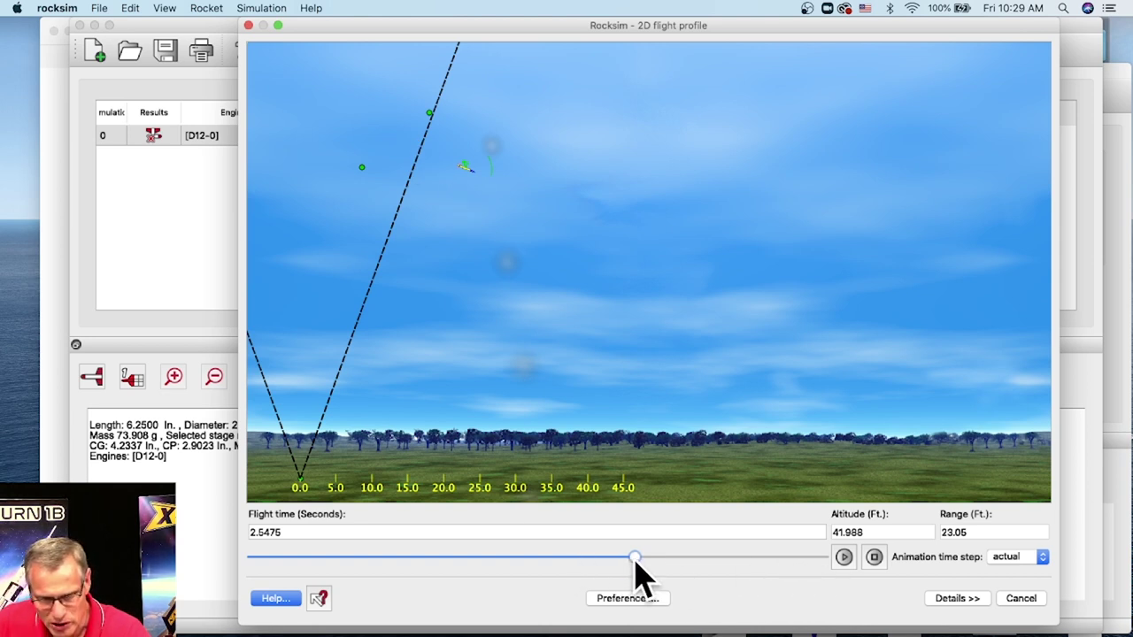
left_click_drag(638, 560, 823, 575)
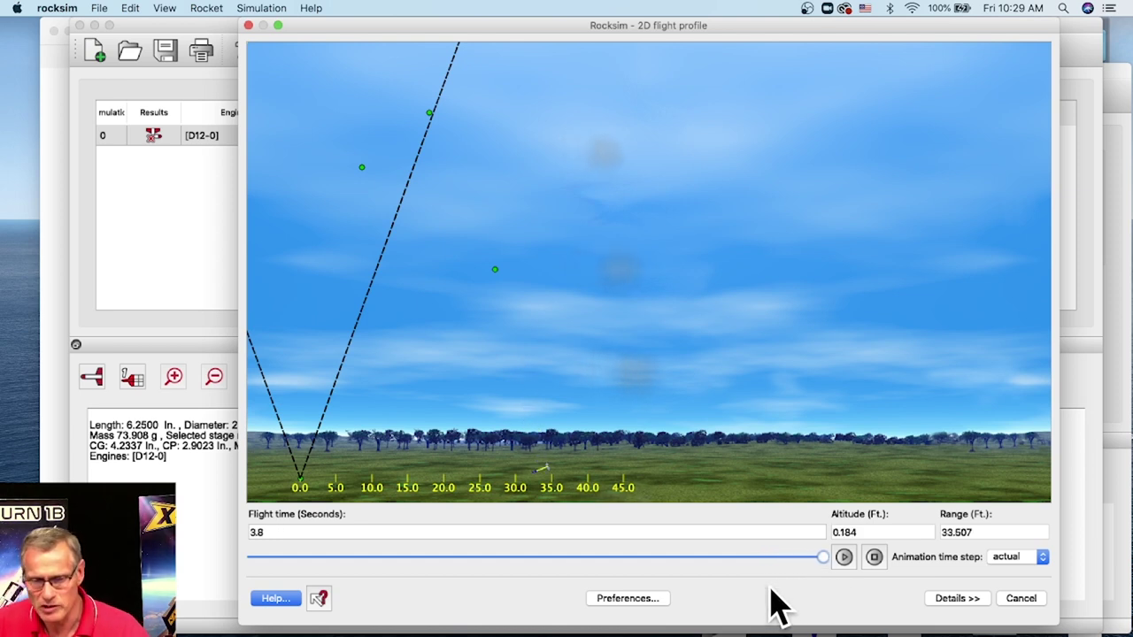
left_click(1027, 599)
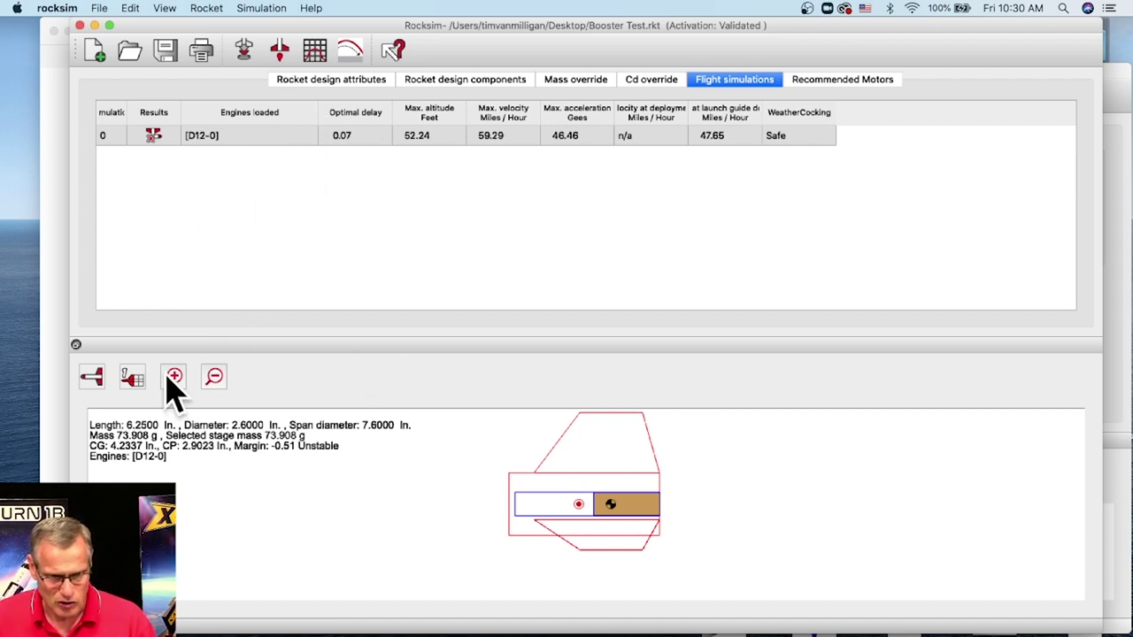
- Check the dimensions of the Booster Test design's body tube without changing them
left_click(436, 79)
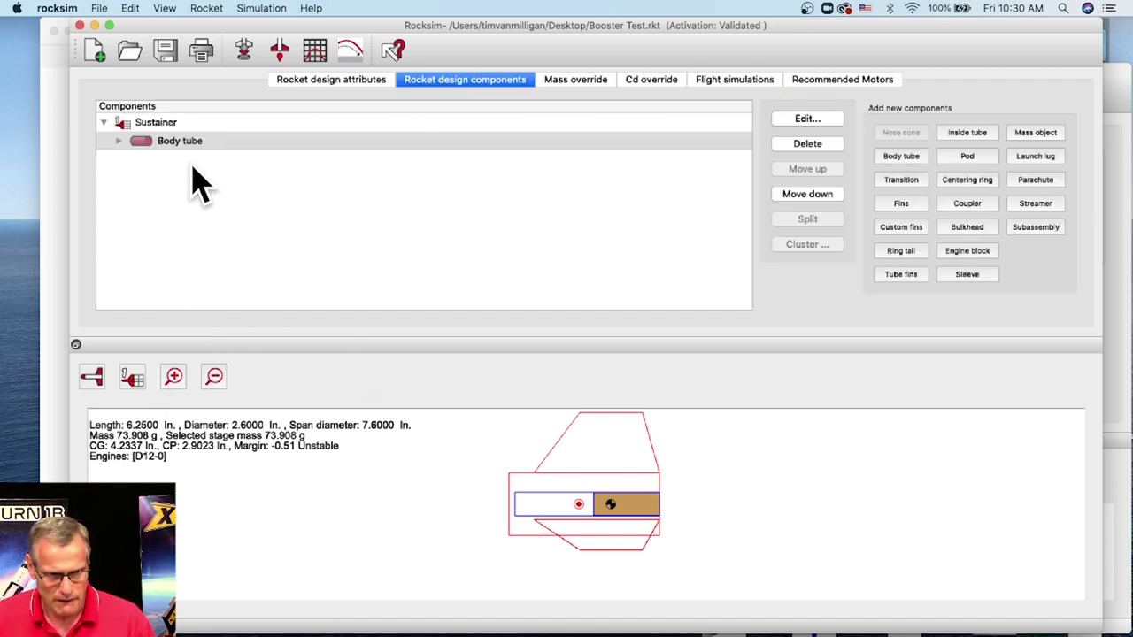
double_click(141, 146)
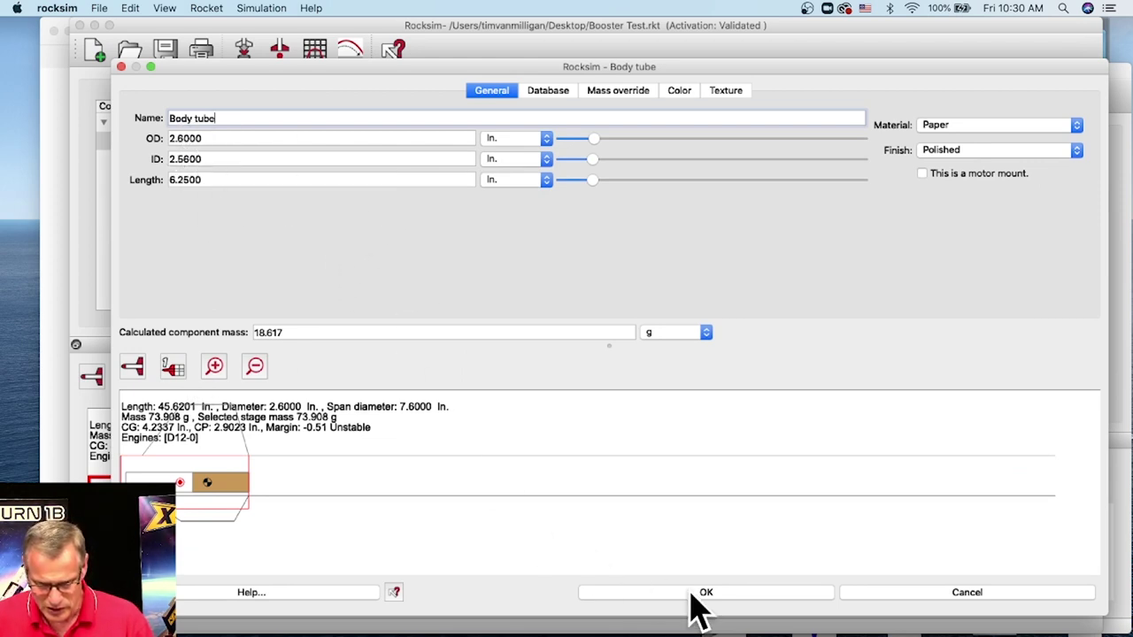
left_click(961, 601)
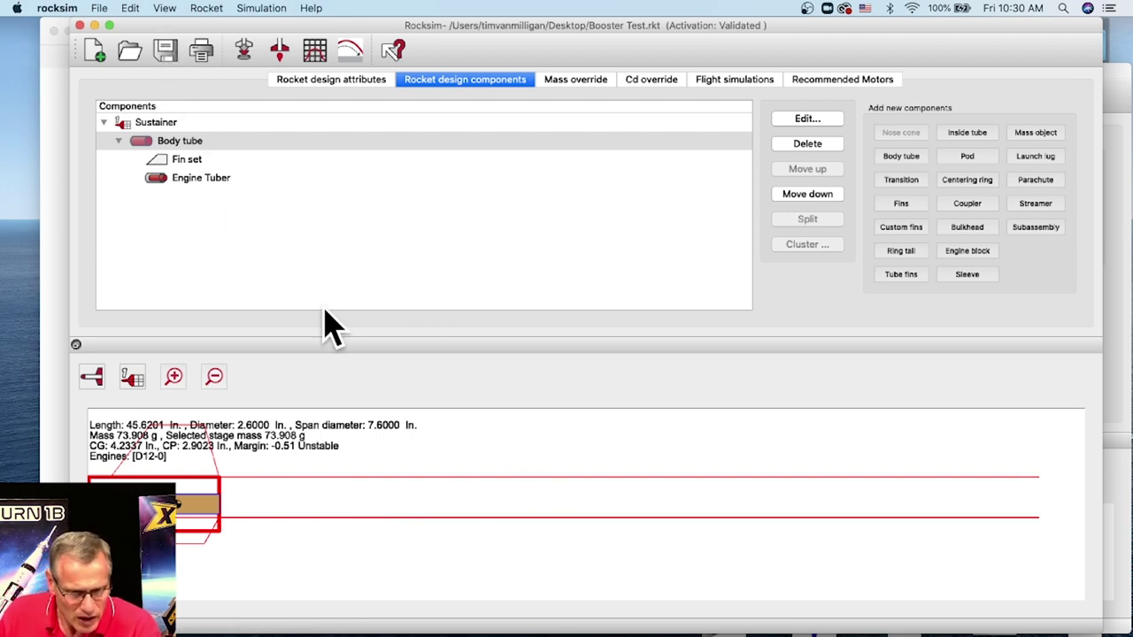
- Open the design "egg-storminator with booster.rkt" from the Desktop
left_click(130, 62)
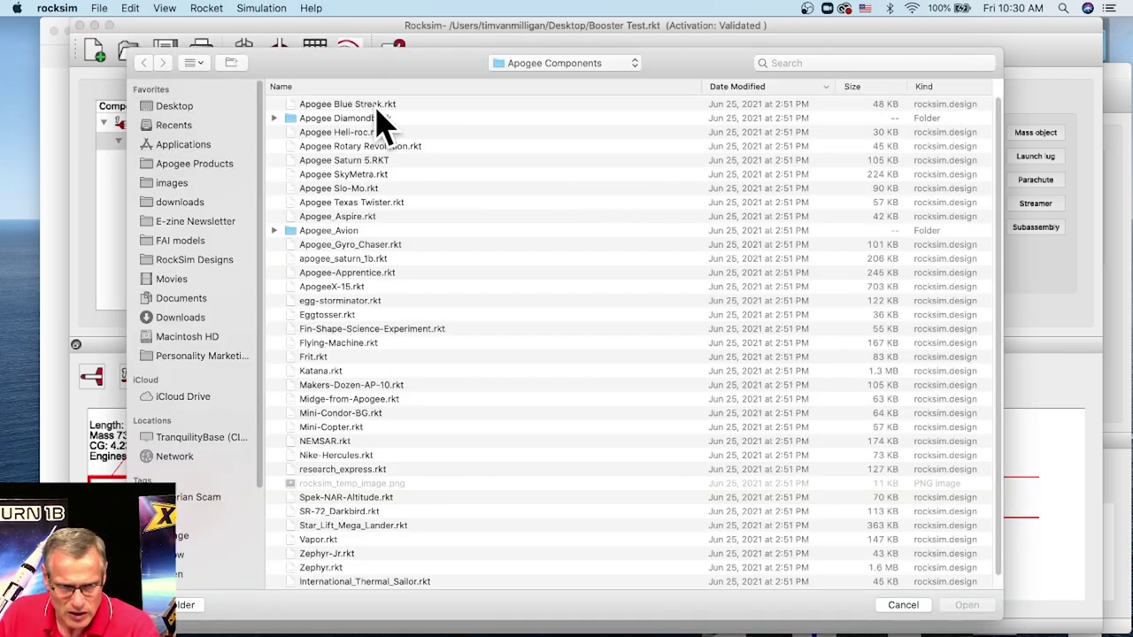
left_click(188, 107)
left_click(335, 120)
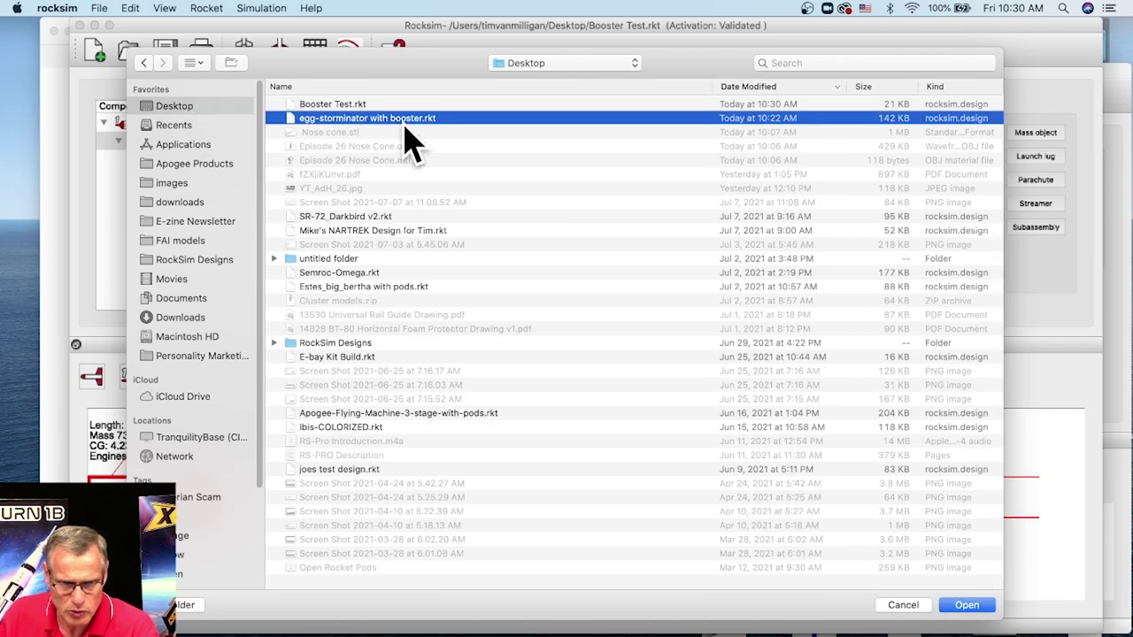
left_click(971, 606)
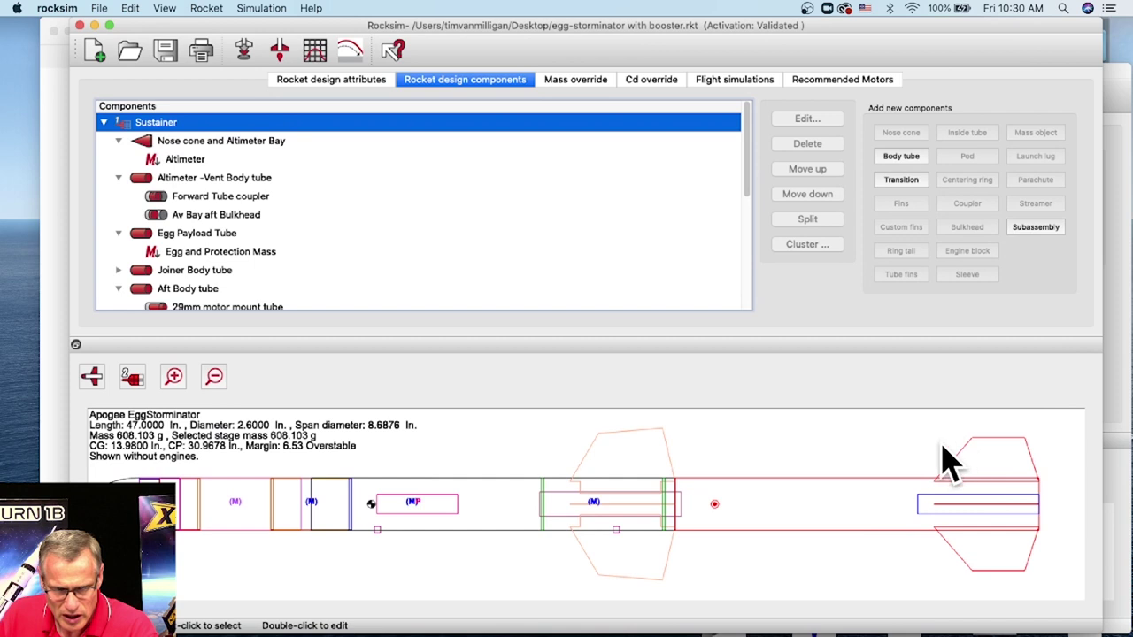
- Set the location reference of the Booster's fin set to "From the base of the owning part"
scroll(204, 265, "down", 10)
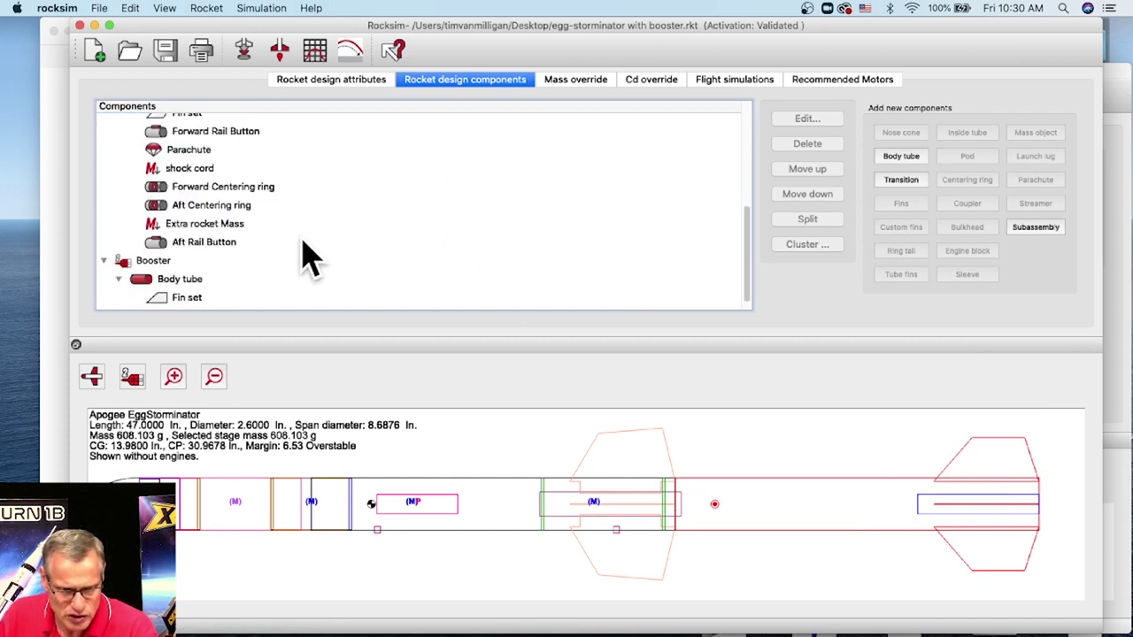
scroll(304, 253, "down", 1)
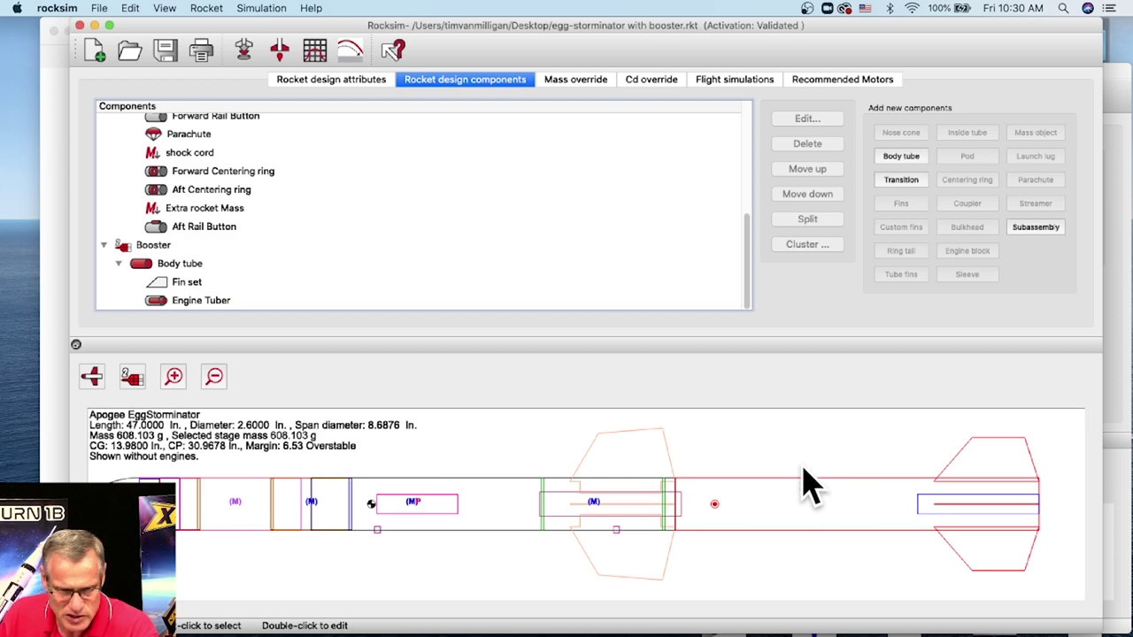
left_click(186, 284)
double_click(182, 285)
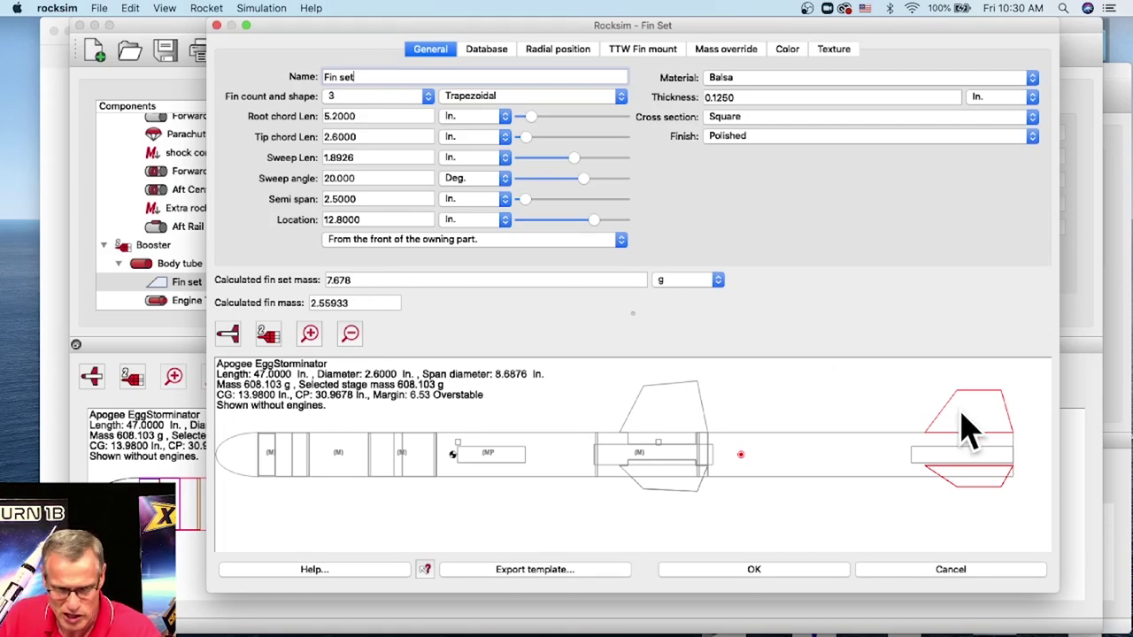
left_click(394, 241)
left_click(394, 241)
left_click(819, 573)
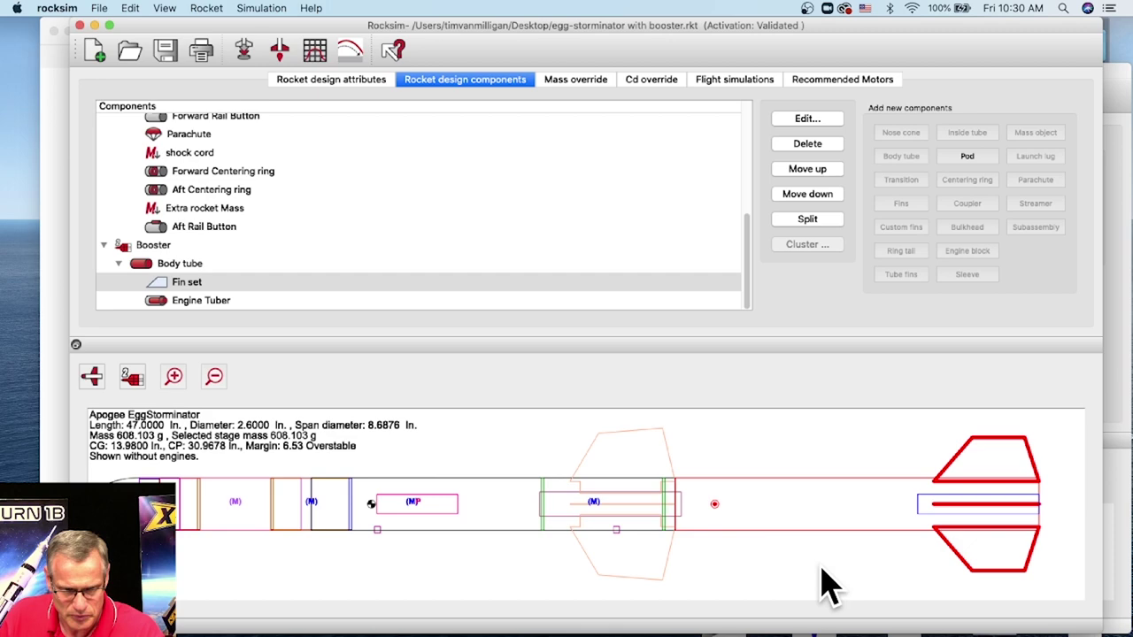
- Set the length of the Booster's body tube to 6.26 in
double_click(177, 264)
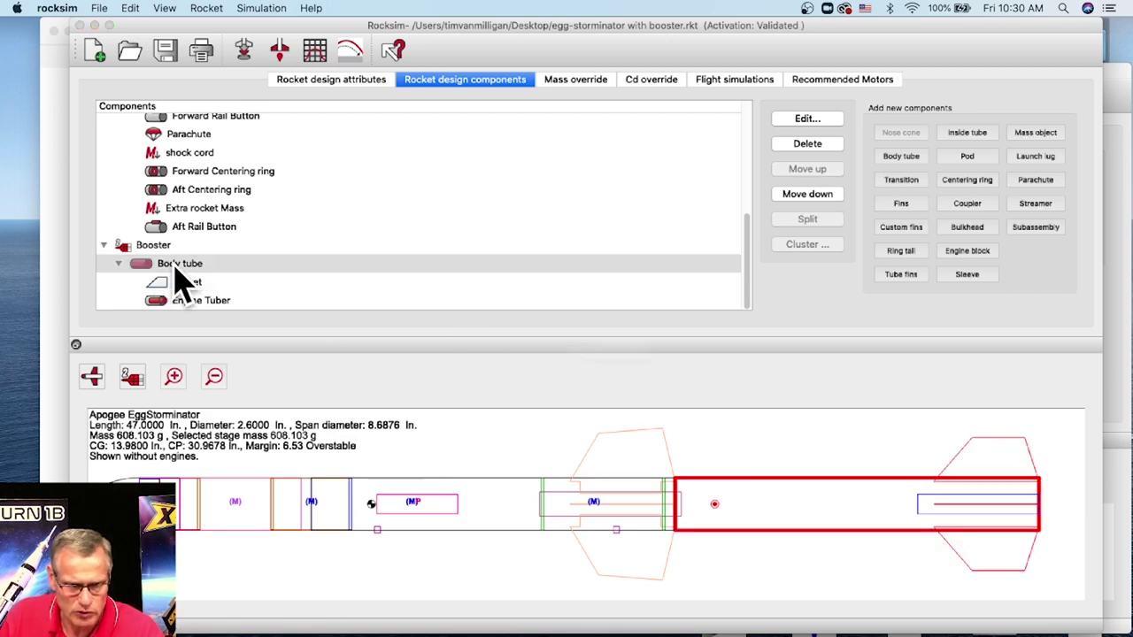
double_click(203, 180)
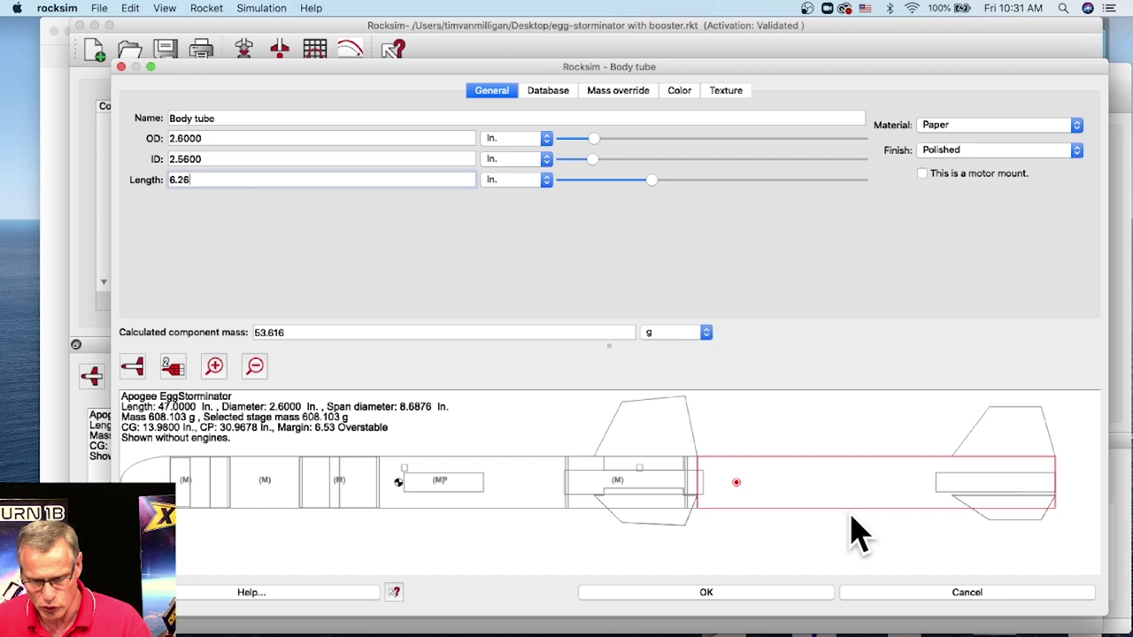
key("Tab")
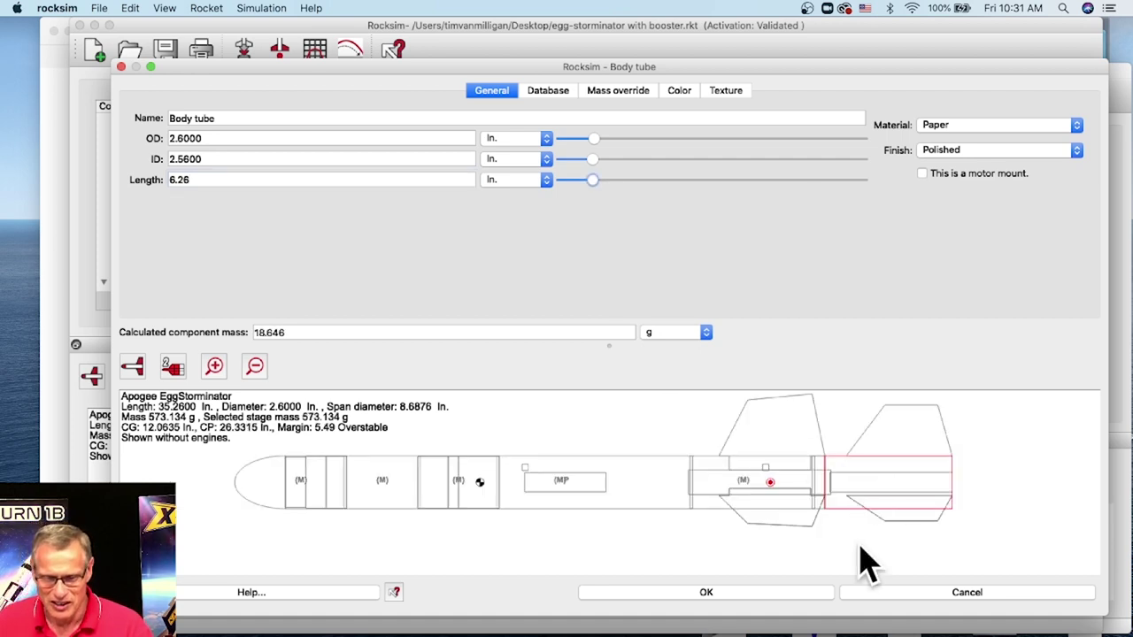
left_click(760, 593)
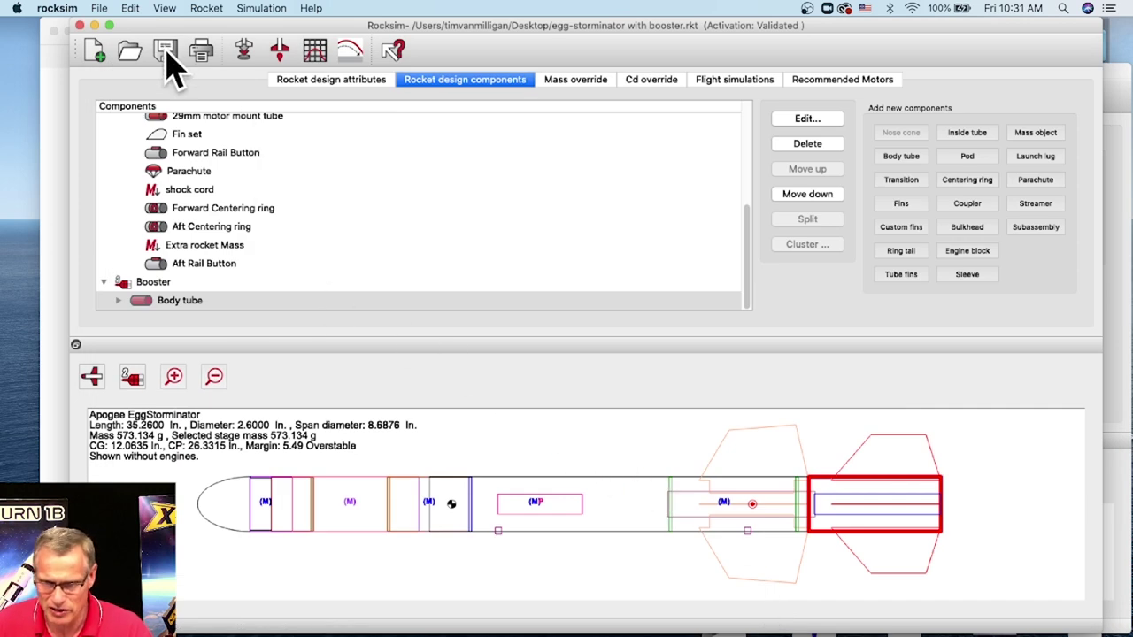
- Load the D12-0 and F15-8 engines from simulation 9 of the flight simulations into the rocket
left_click(733, 84)
scroll(632, 266, "down", 1)
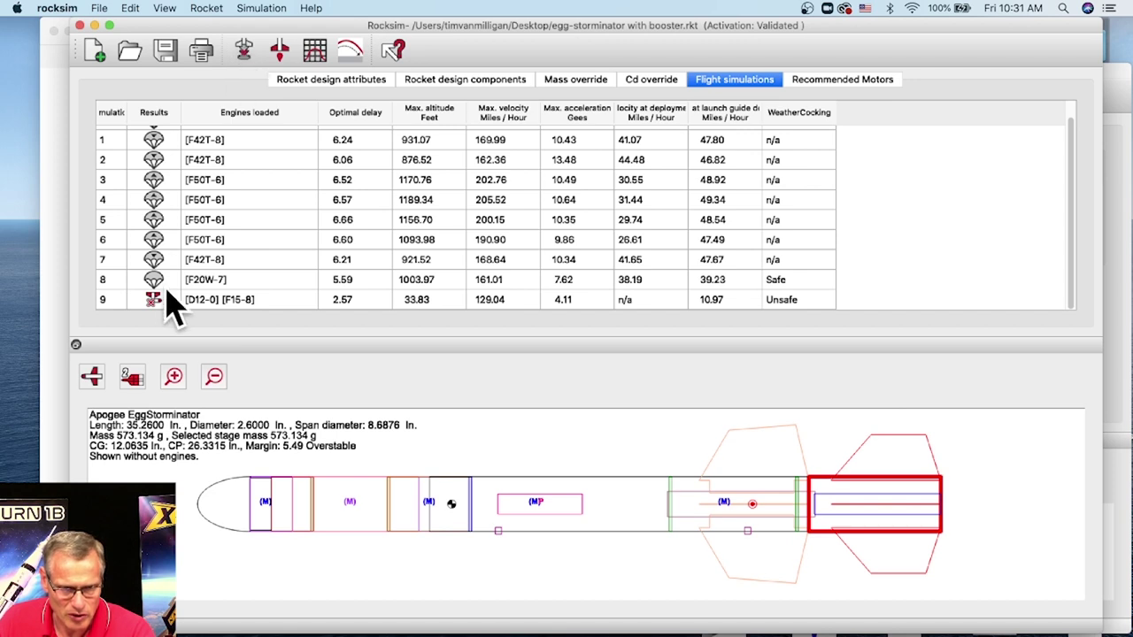
left_click(239, 301)
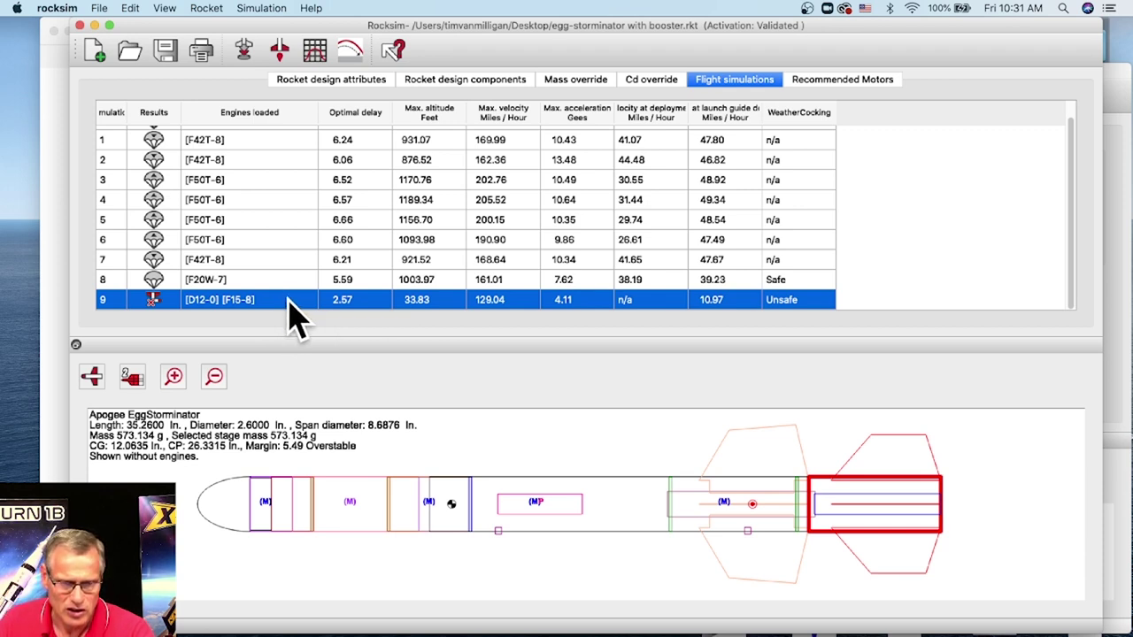
right_click(290, 301)
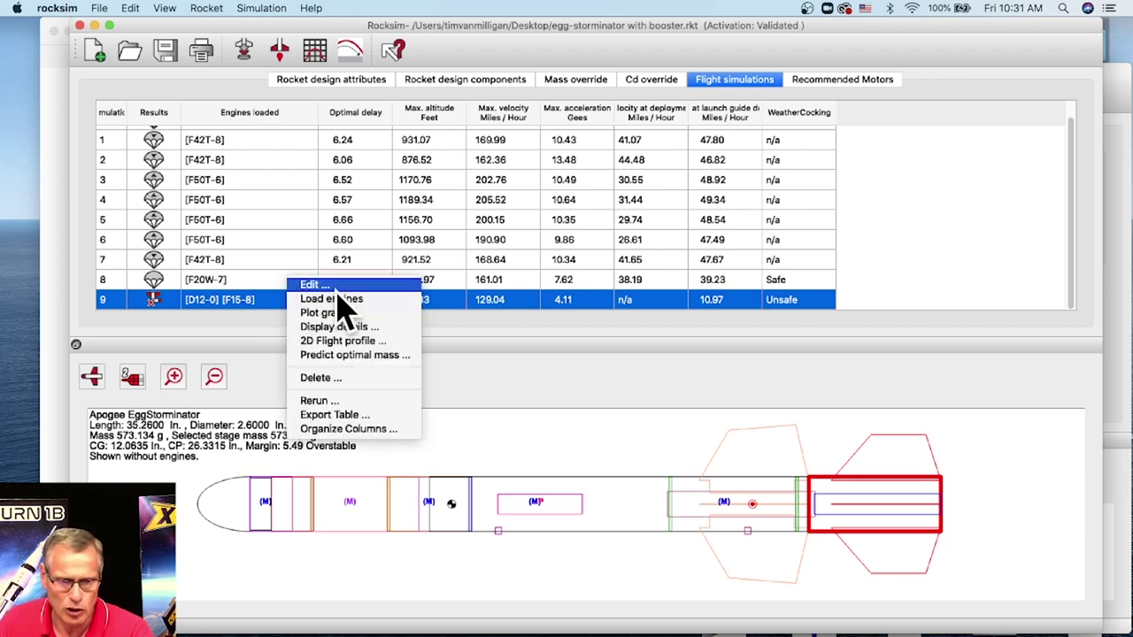
left_click(332, 299)
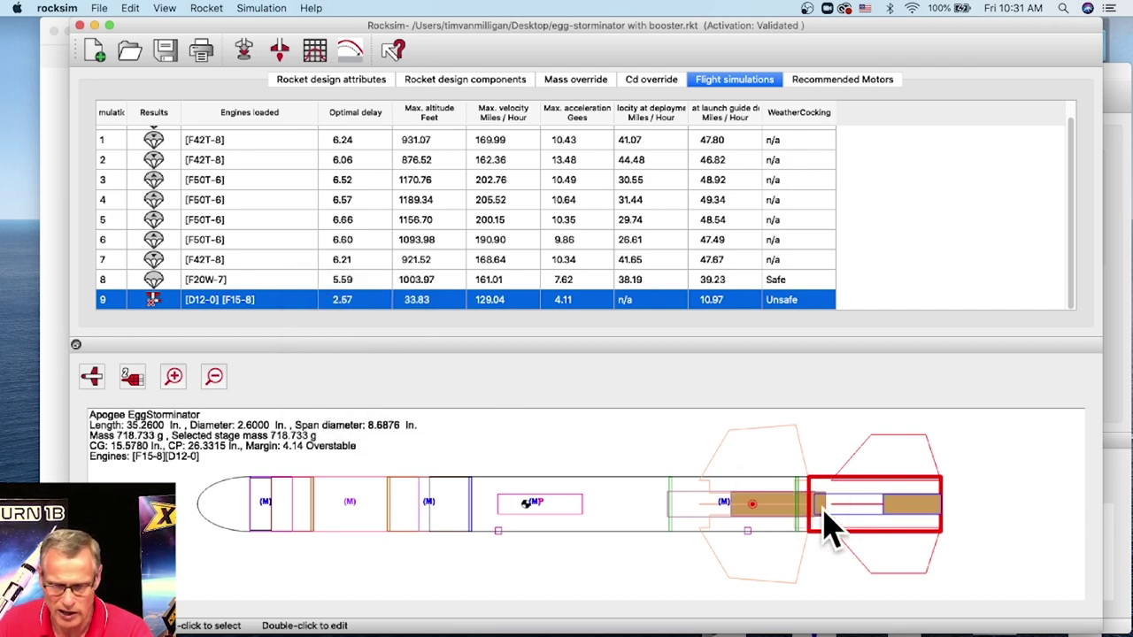
- Open the properties for a new simulation and review its engines, flight events, simulation controls and starting state
left_click(244, 52)
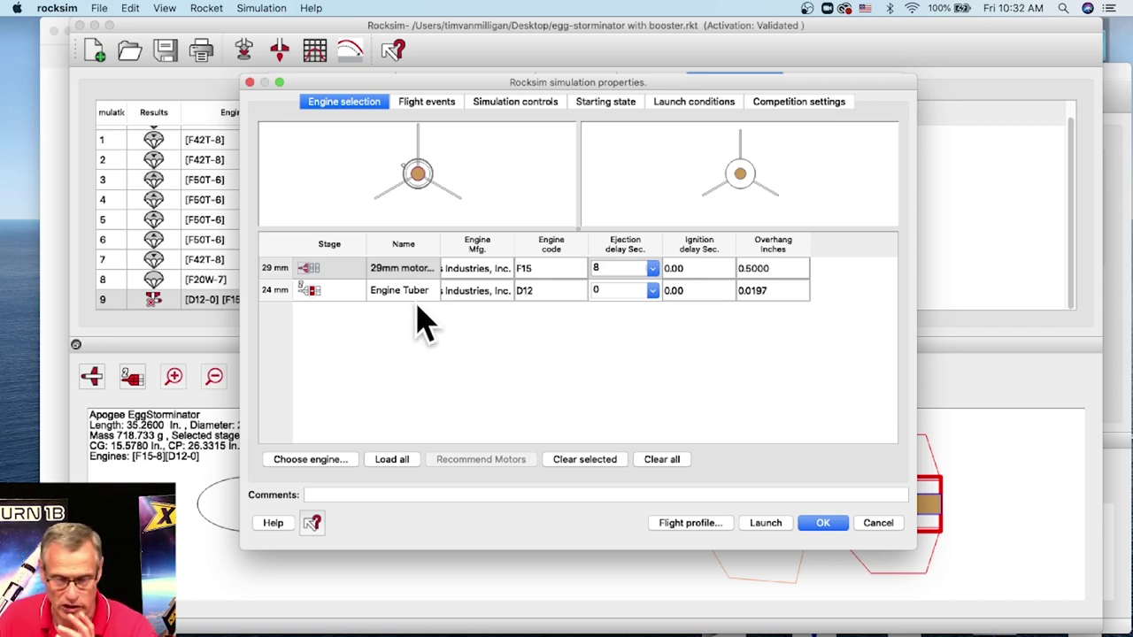
left_click(440, 110)
left_click(532, 108)
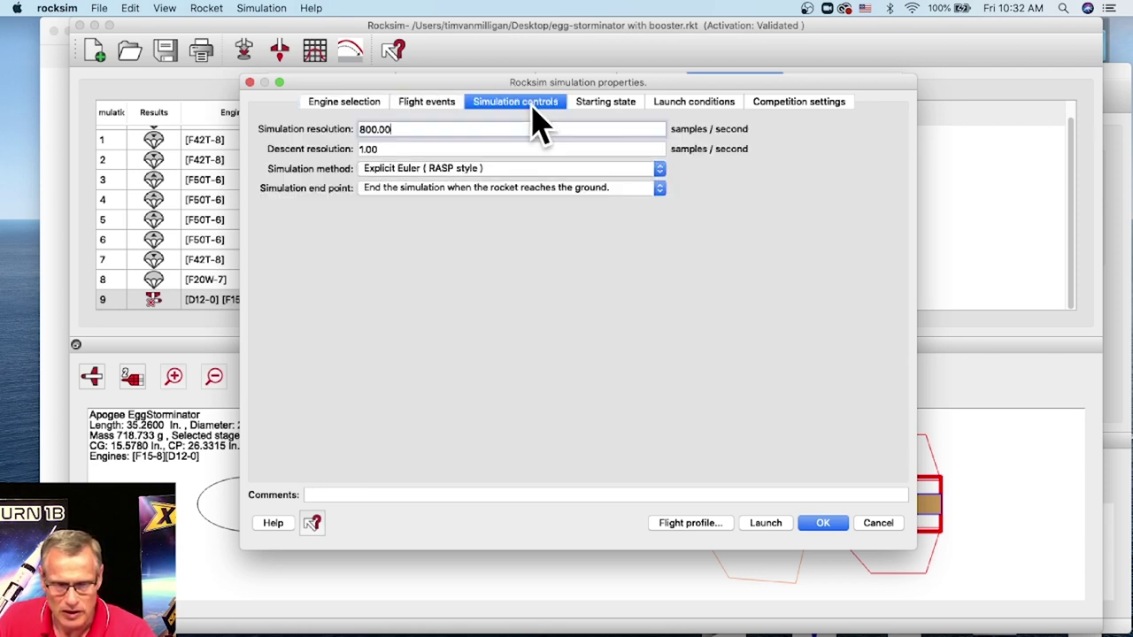
left_click(620, 108)
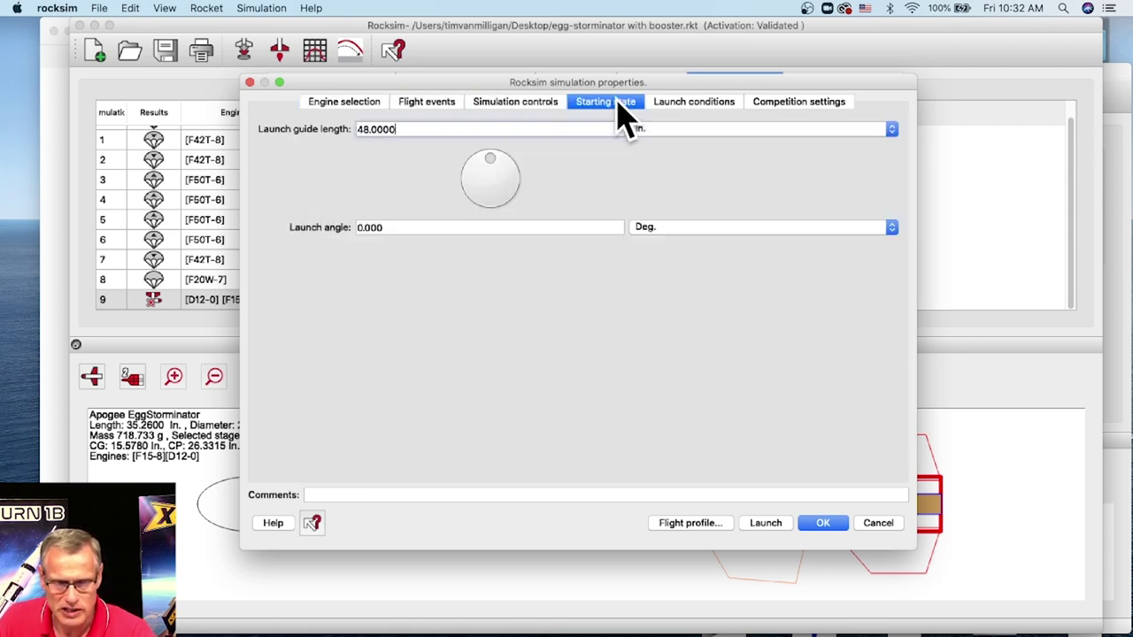
- Run the new simulation with its 2D flight profile, play the flight animation, and close the profile
left_click(704, 531)
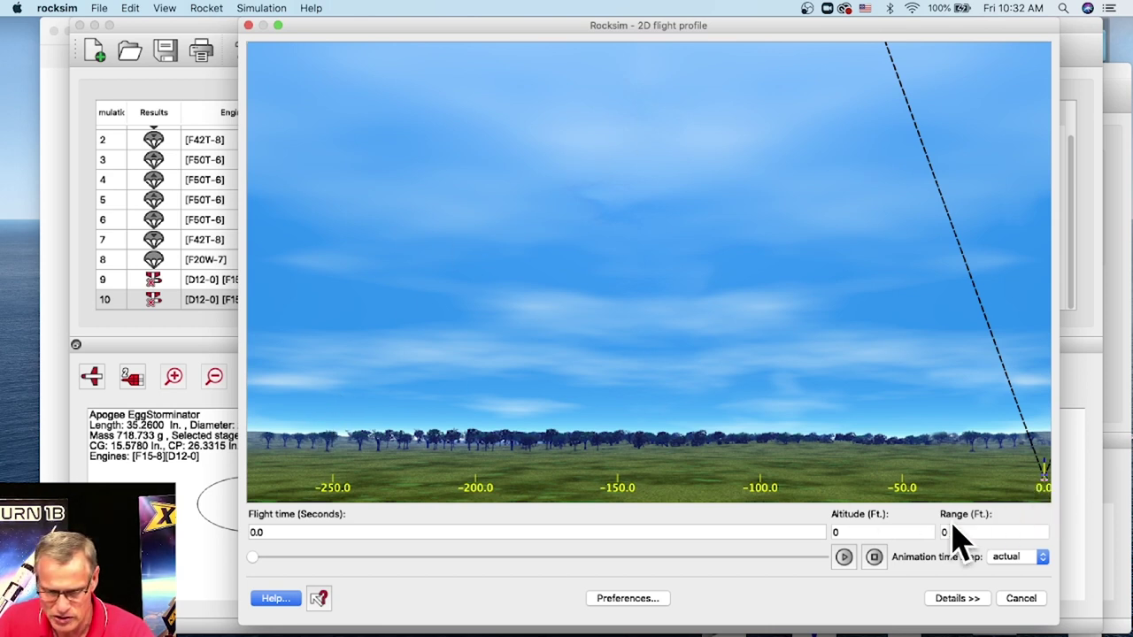
left_click(844, 556)
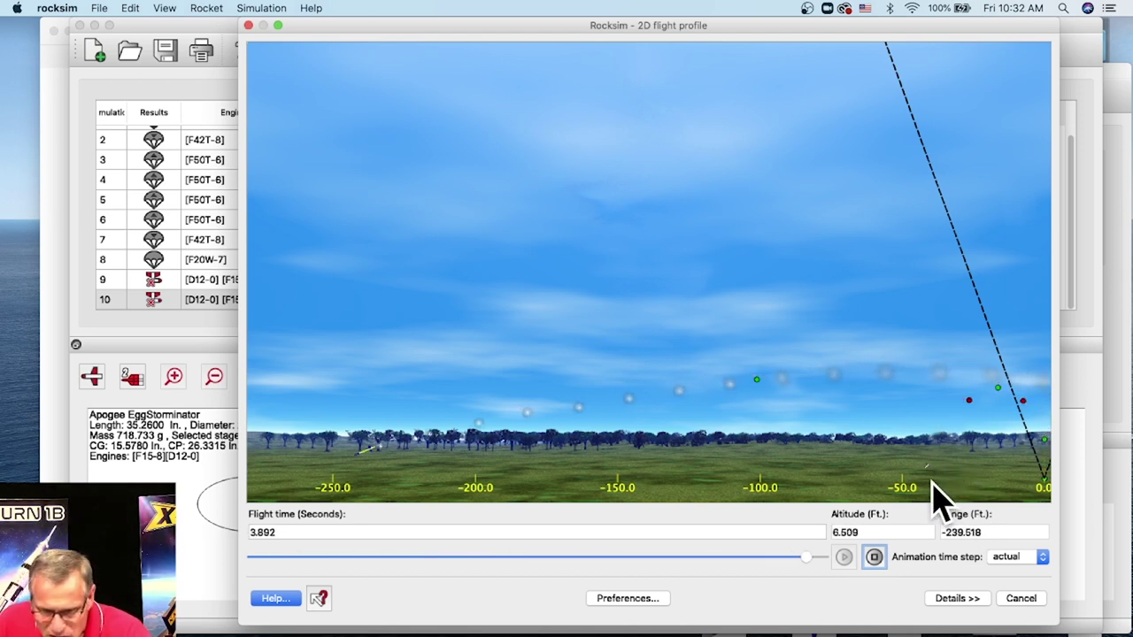
left_click(1025, 602)
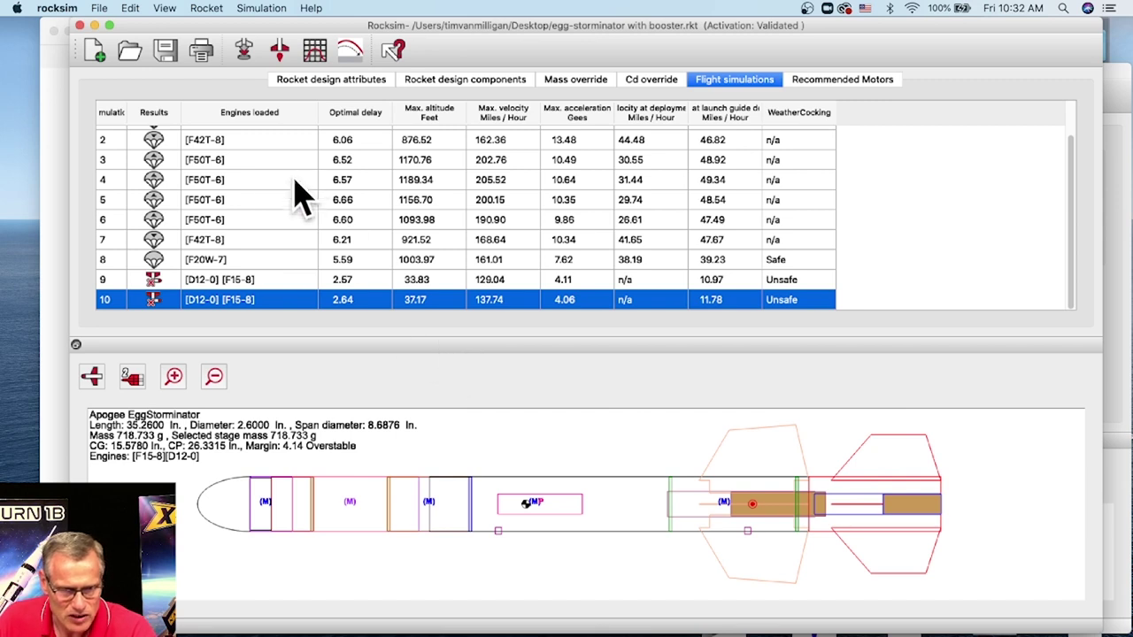
- Open the plot selection for simulation 10 and turn off the display of grid subdivisions
left_click(314, 50)
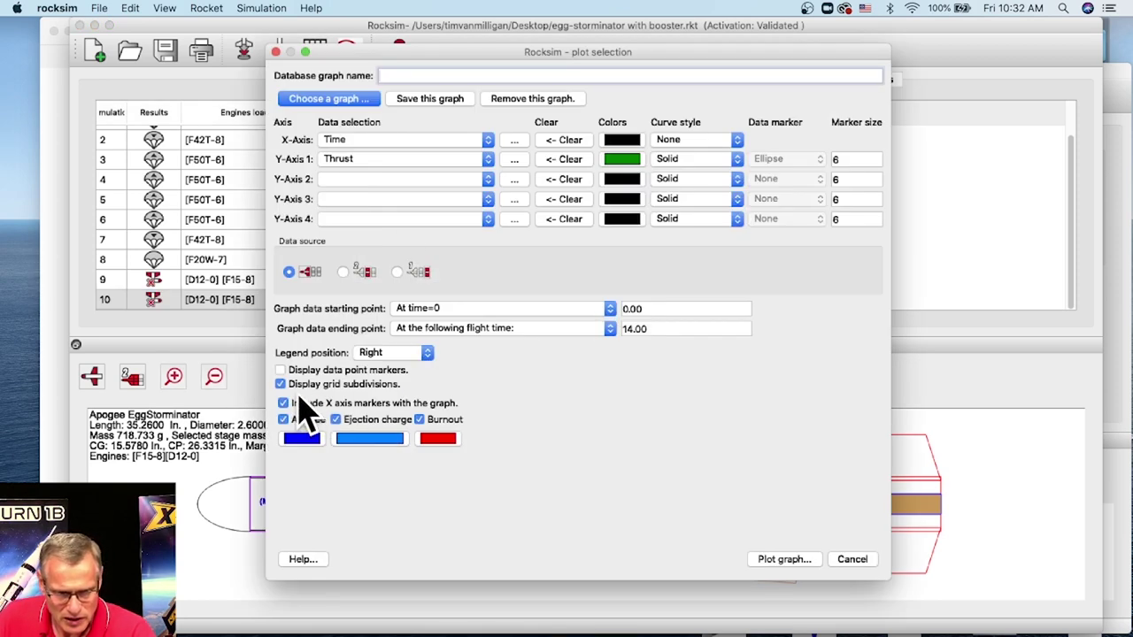
left_click(281, 384)
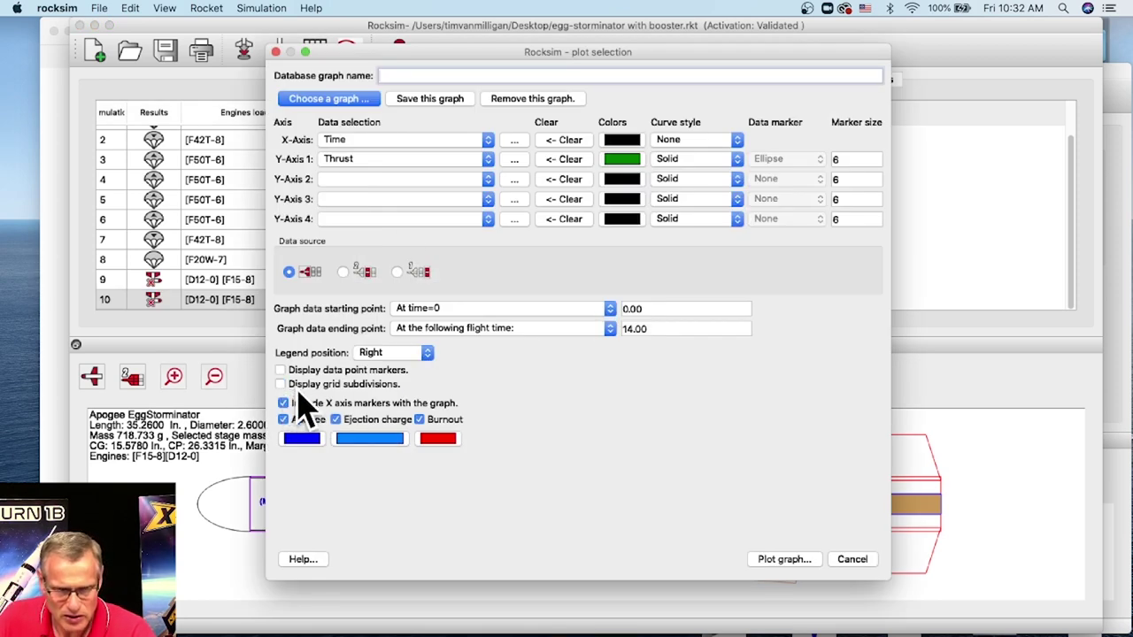
left_click(381, 159)
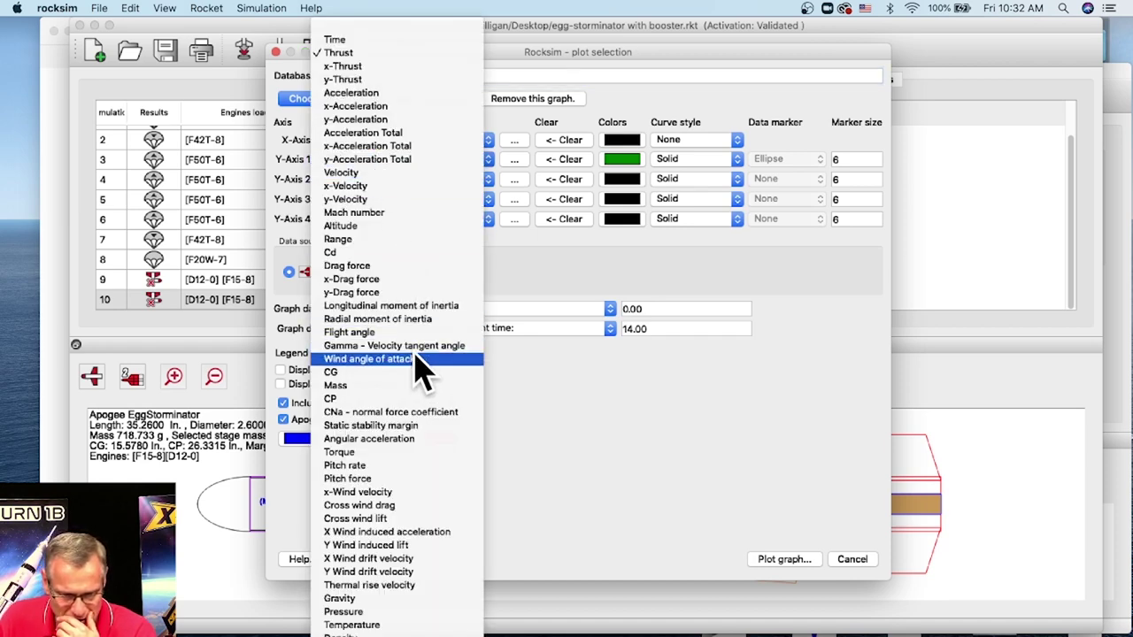
scroll(417, 367, "down", 5)
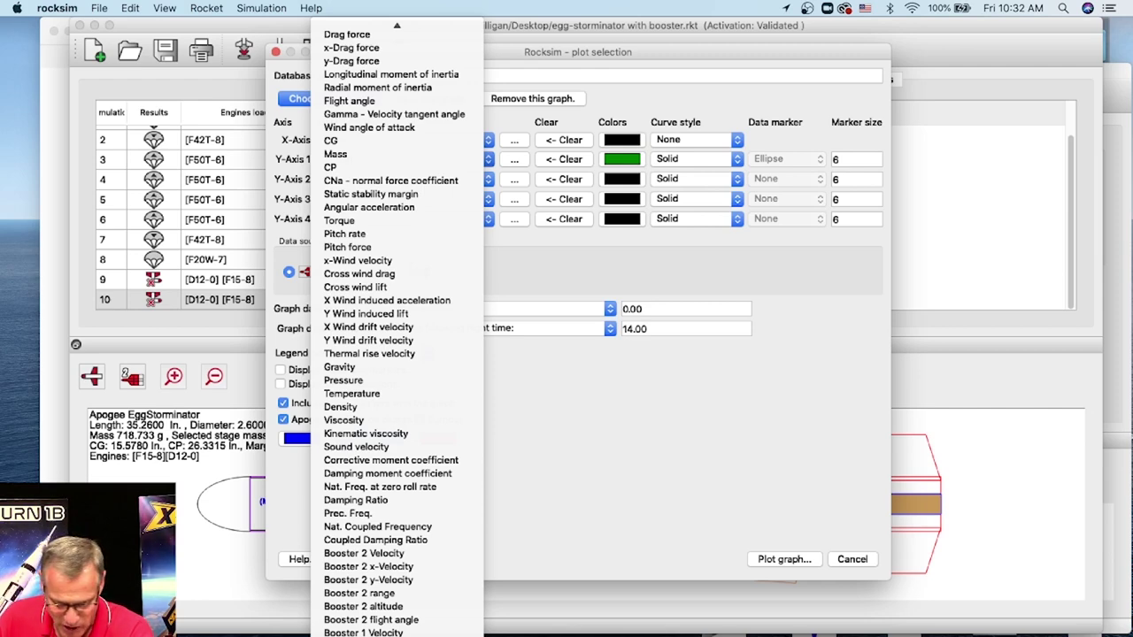
left_click(643, 381)
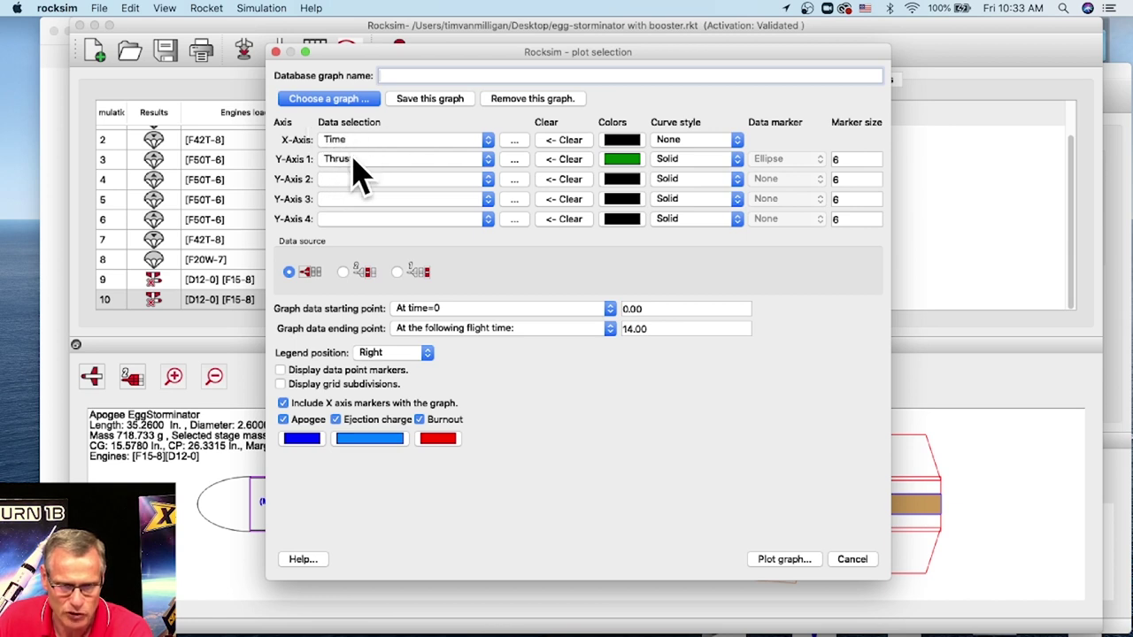
left_click(379, 182)
left_click(644, 76)
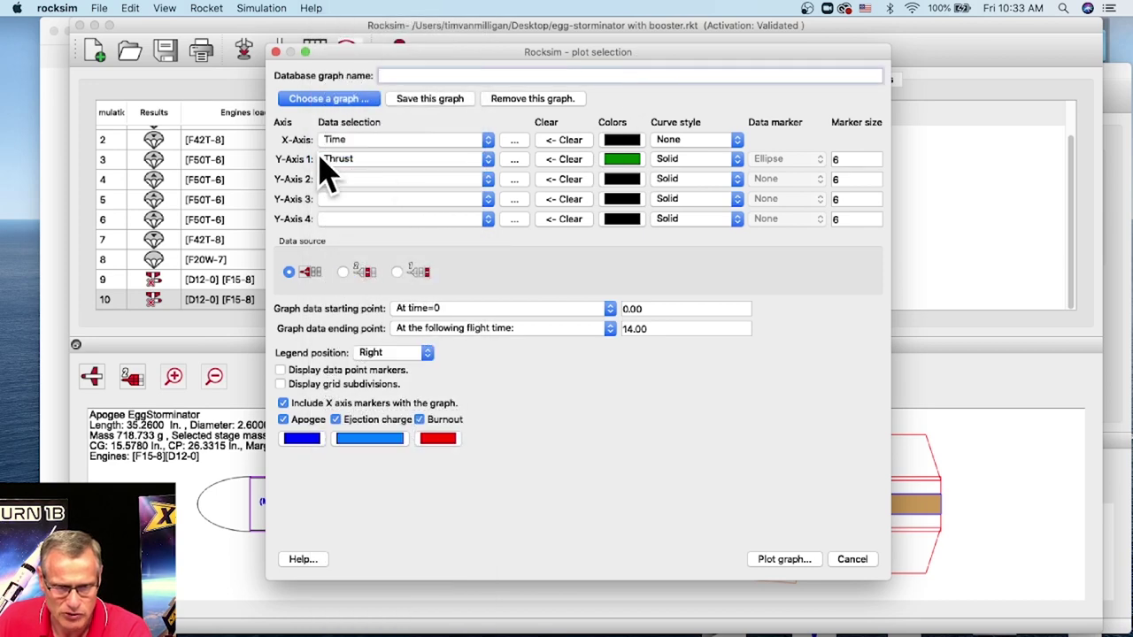
- Add Booster 1 flight angle as the second Y-axis, plot it with thrust against time, and return to the plot selection
left_click(393, 188)
scroll(404, 328, "down", 8)
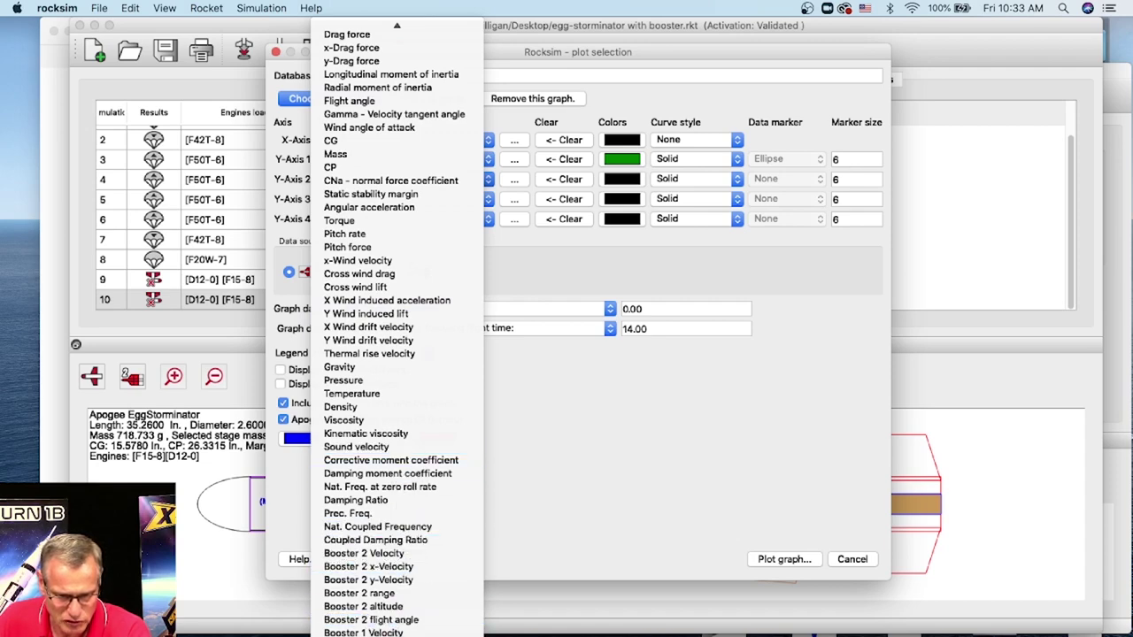
left_click(371, 622)
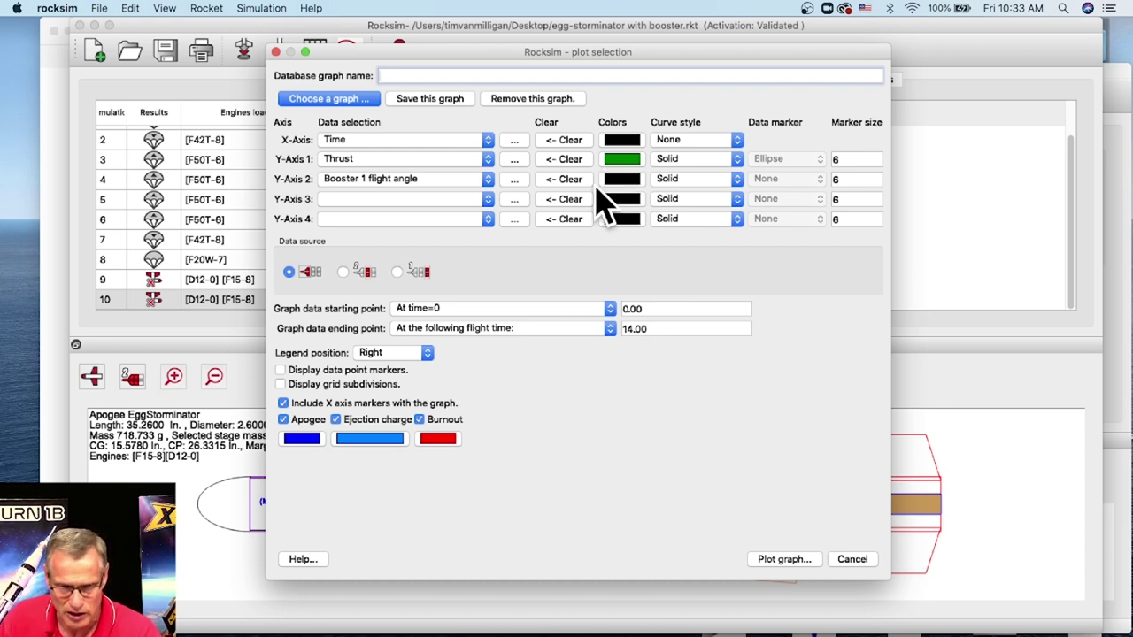
left_click(584, 330)
left_click(655, 356)
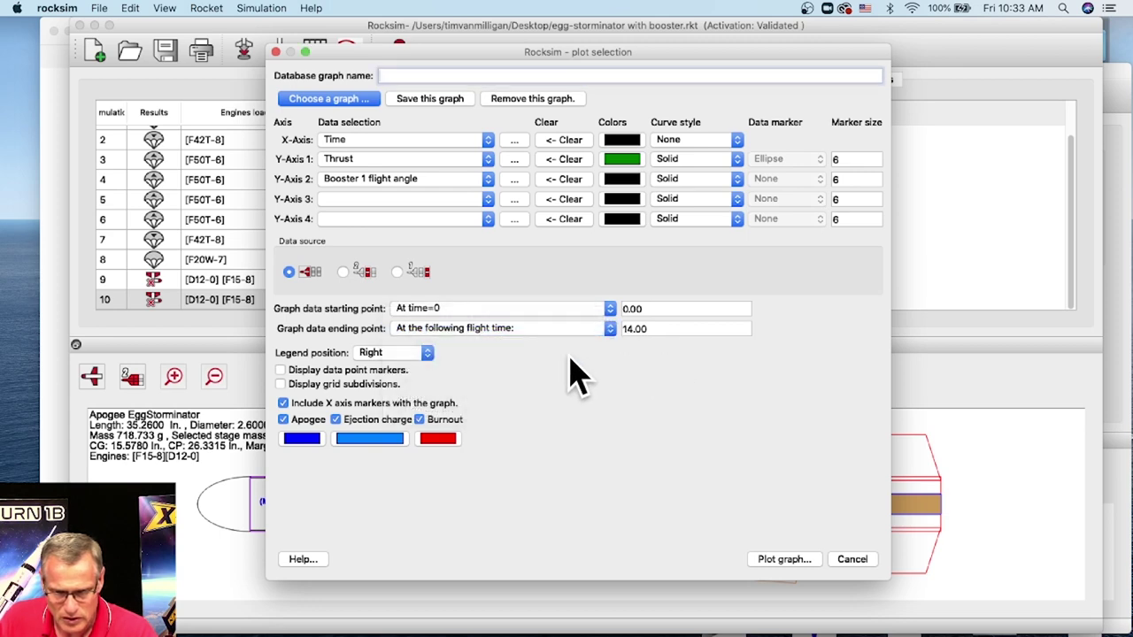
left_click(783, 559)
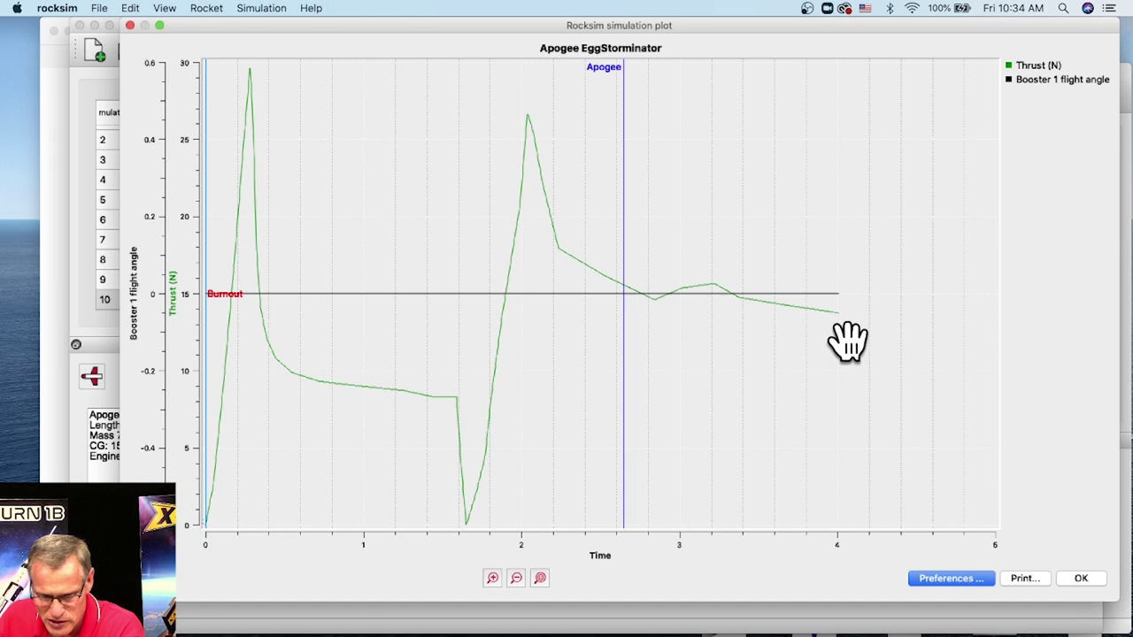
left_click(947, 578)
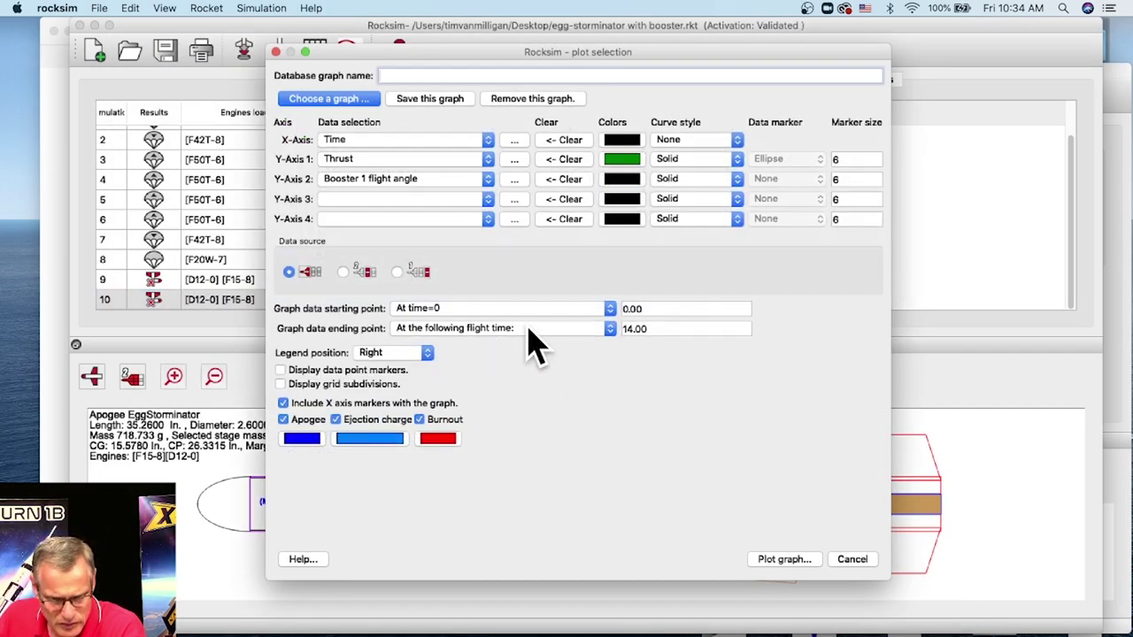
- Set the graph's ending point to the end of the data, replot it, and return to the plot selection
left_click(467, 329)
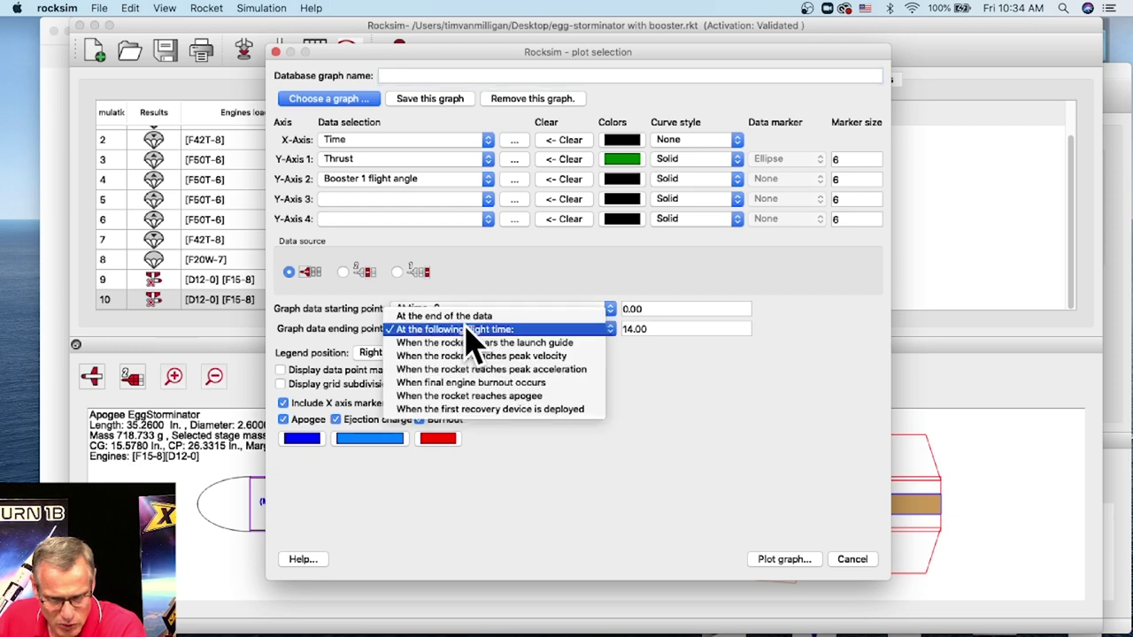
left_click(470, 315)
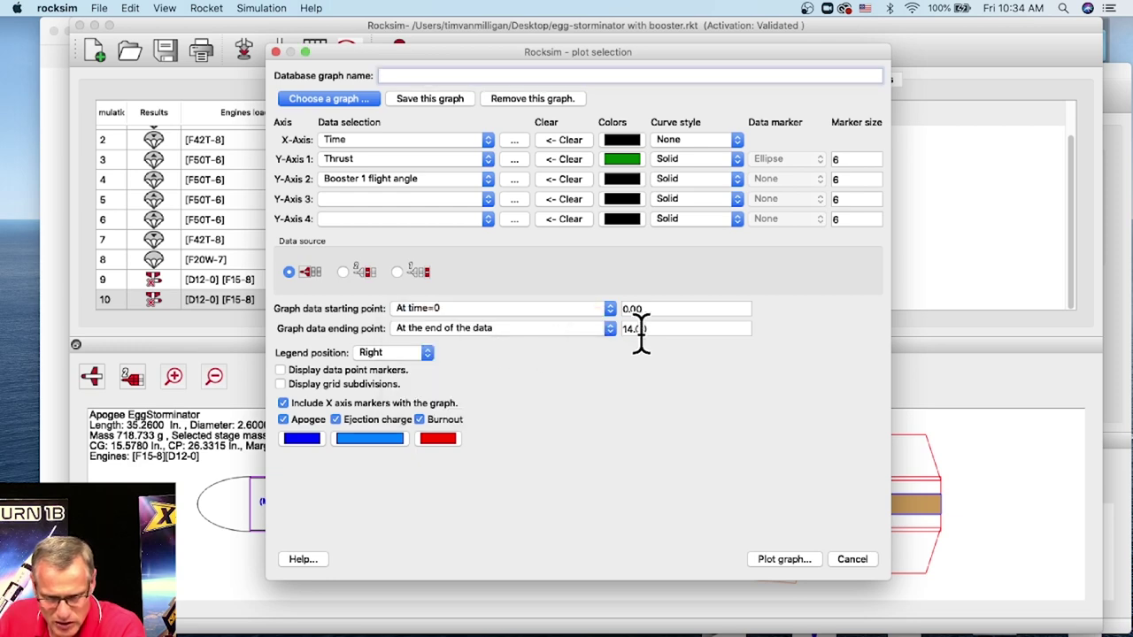
left_click(795, 561)
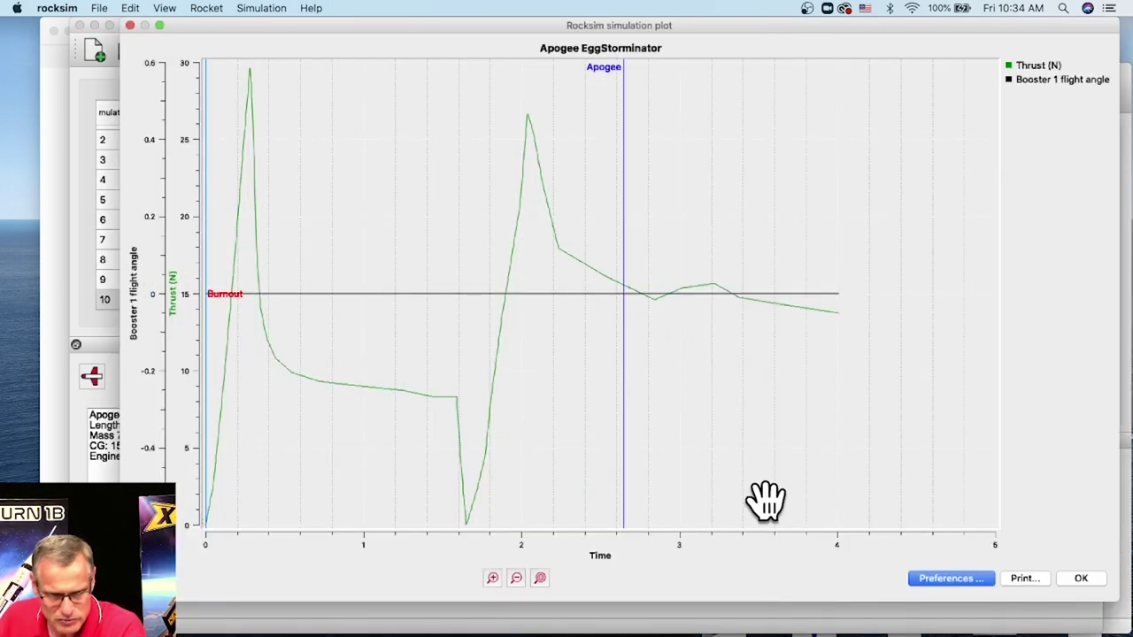
left_click(1079, 580)
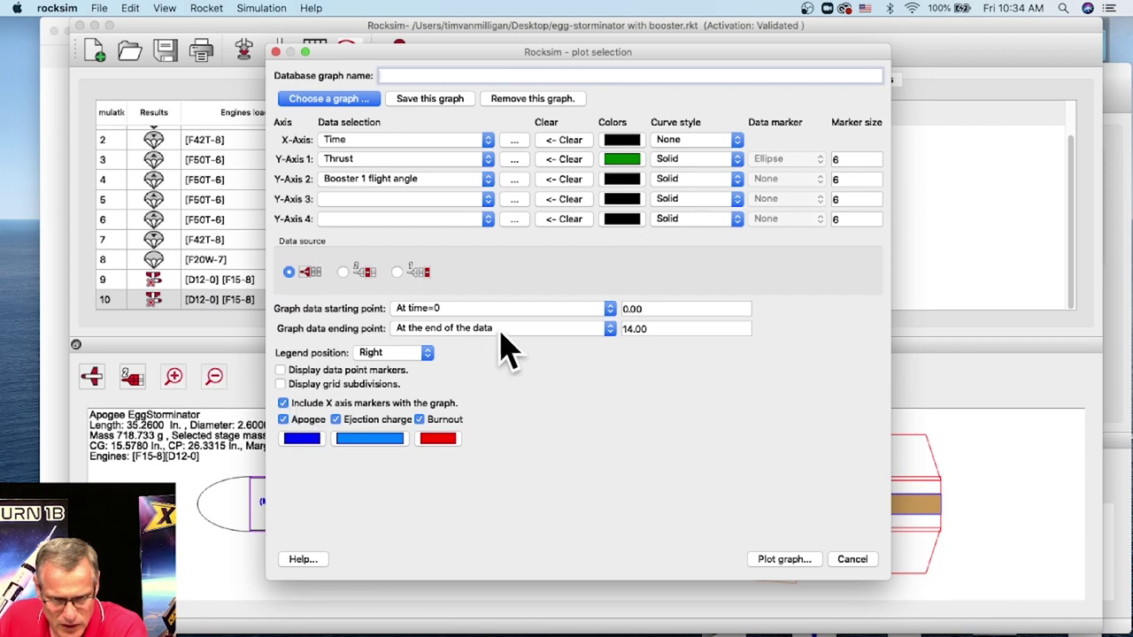
- Check the graph's starting and ending points, plot the thrust and booster flight angle again, and leave plotting
left_click(412, 311)
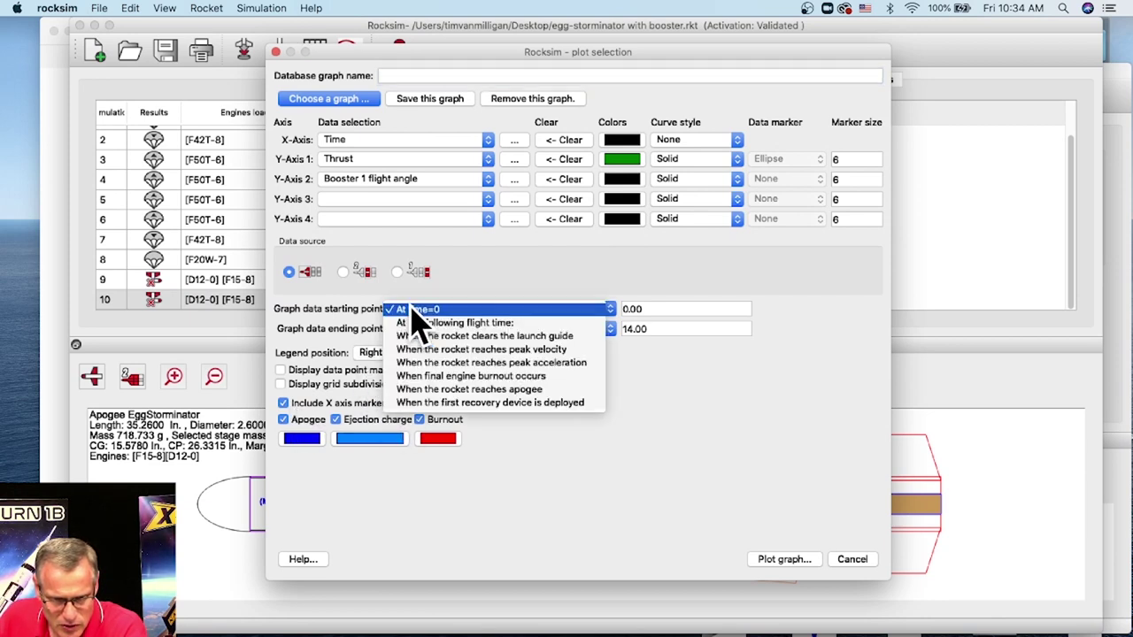
left_click(483, 228)
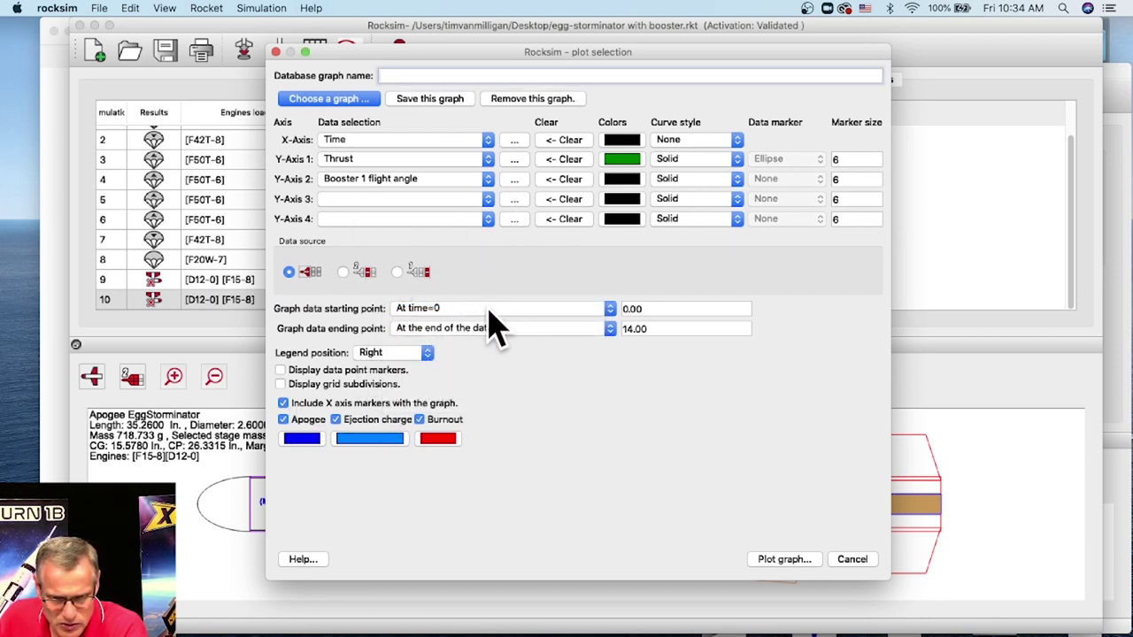
left_click_drag(651, 329, 593, 327)
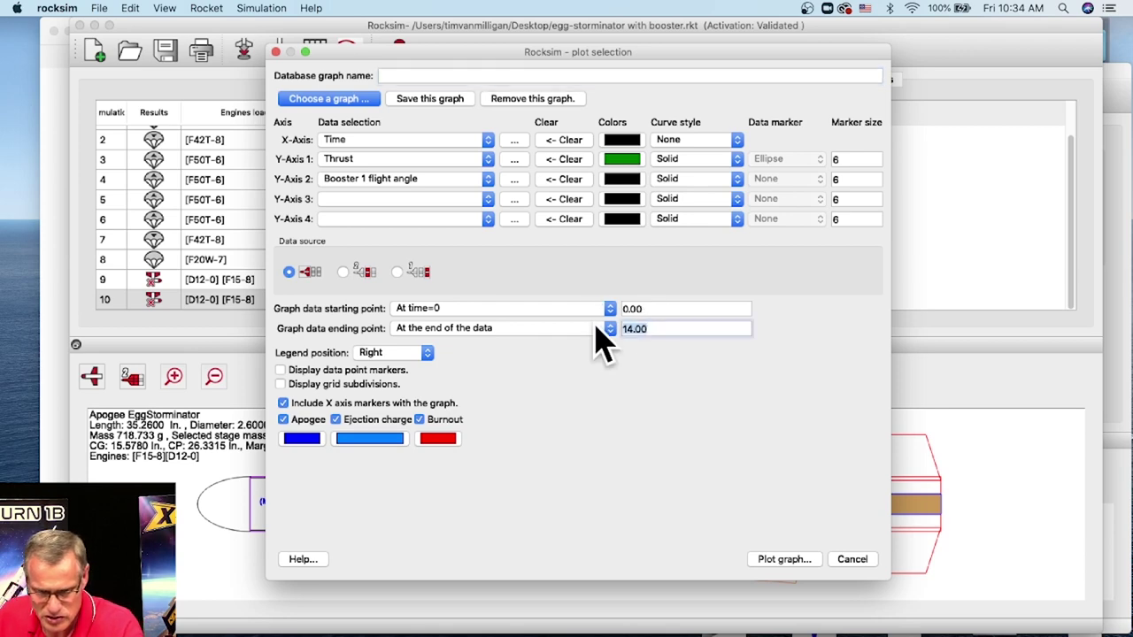
left_click(786, 561)
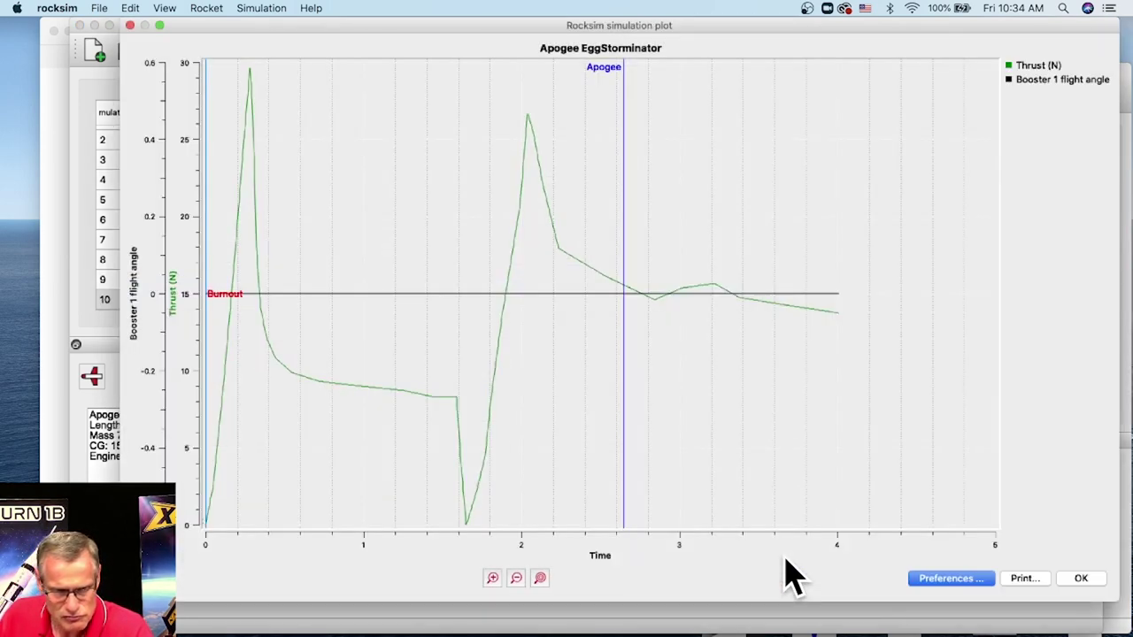
left_click(1080, 579)
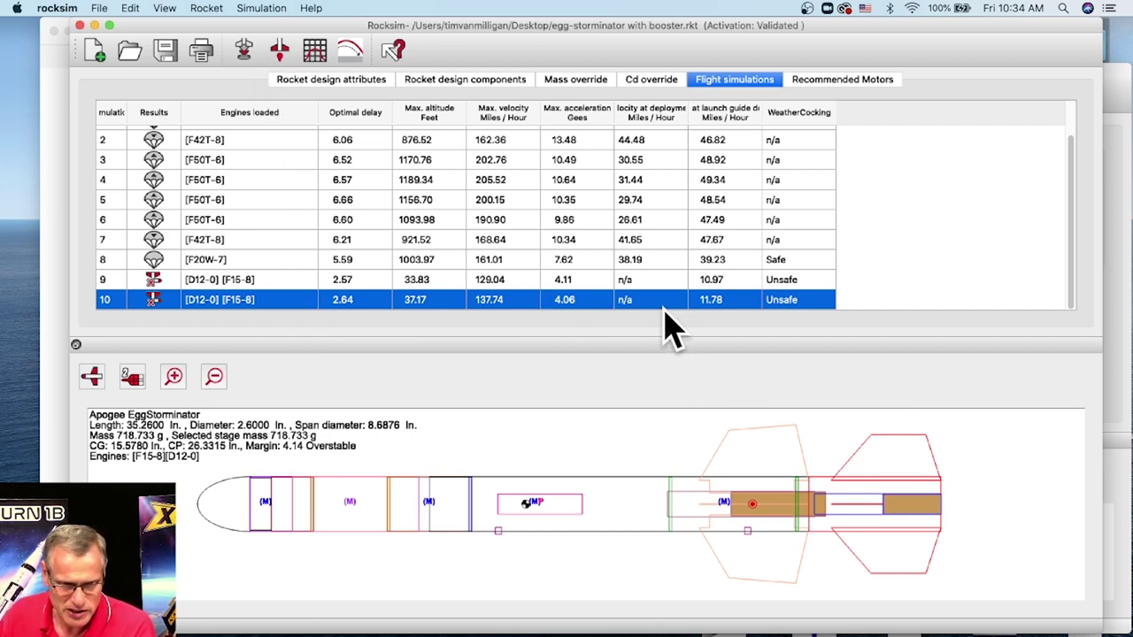
- Shorten the booster's body tube to a length of 5.25 in and accept the change
left_click(460, 81)
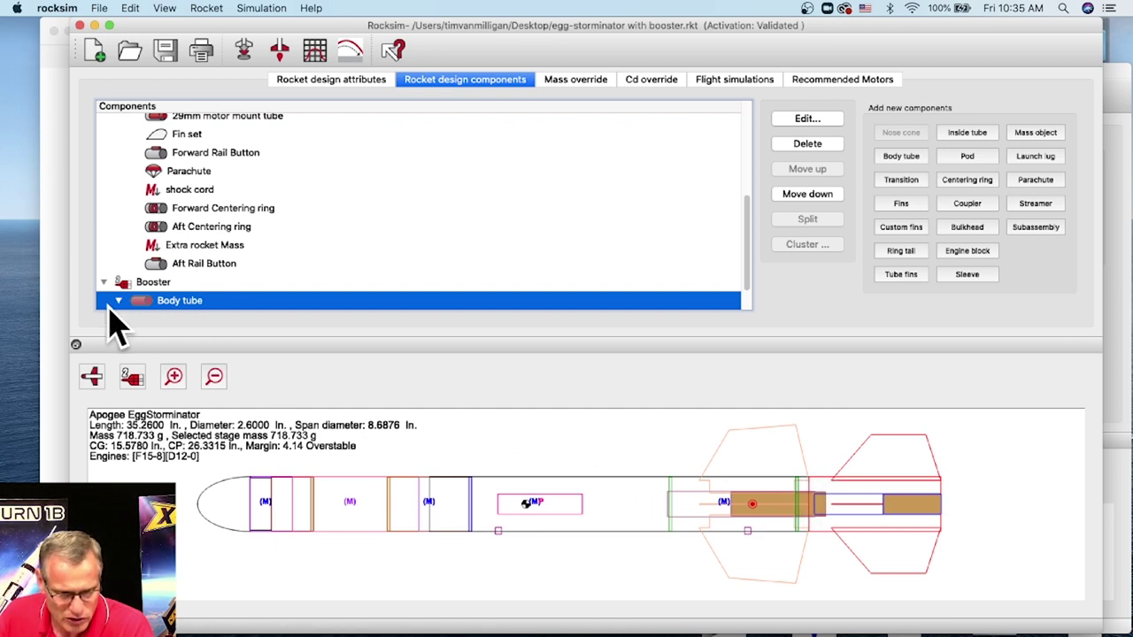
scroll(355, 274, "down", 1)
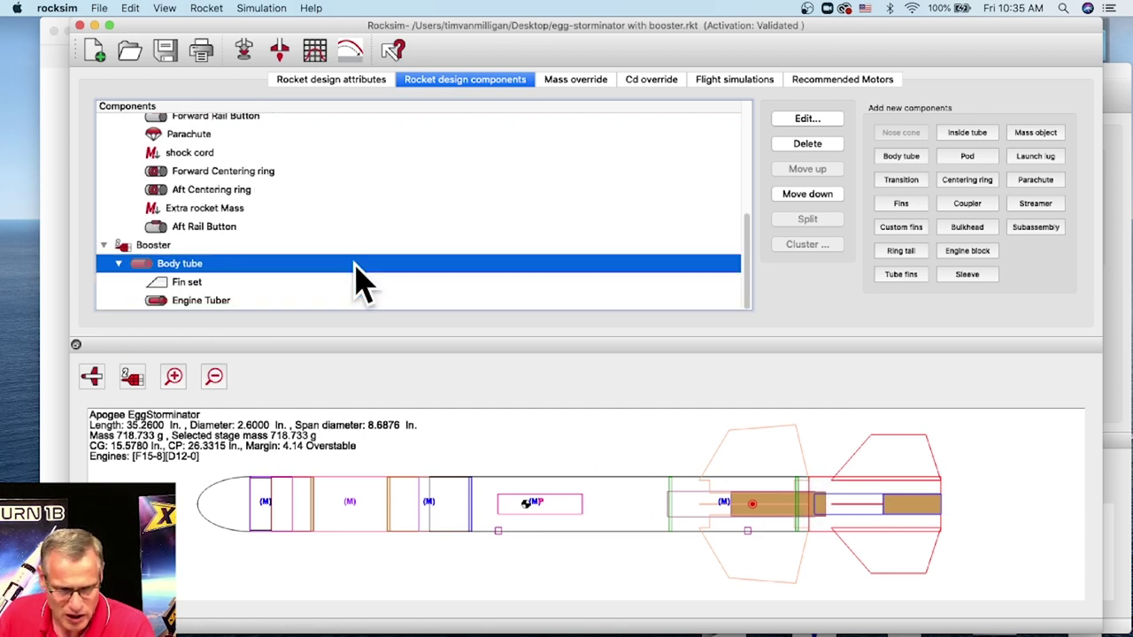
left_click(196, 283)
double_click(155, 262)
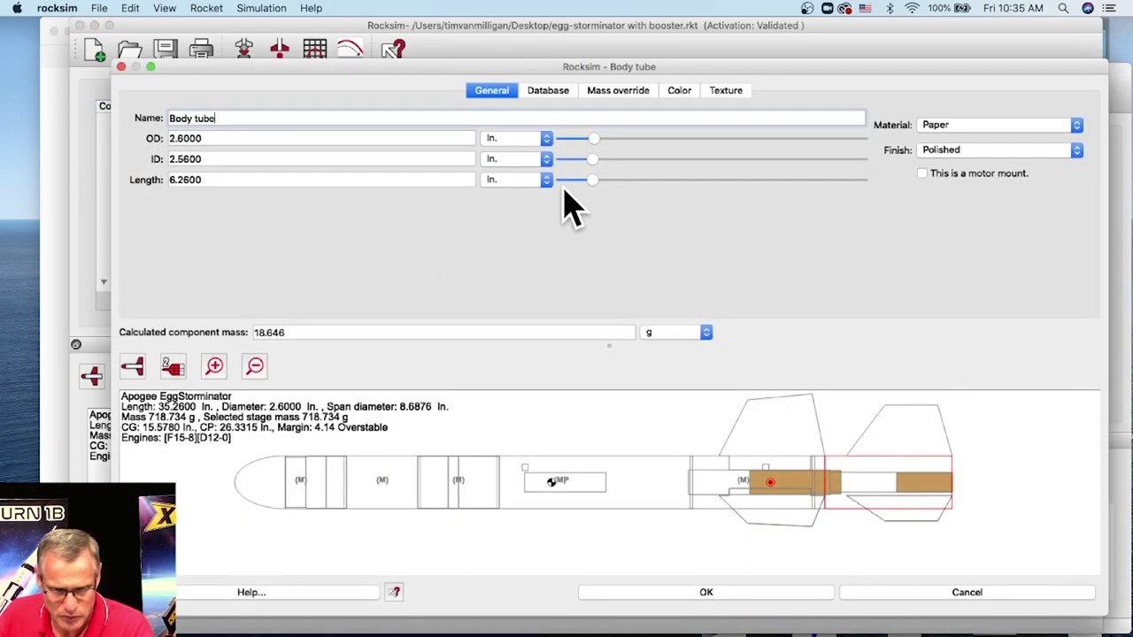
left_click(592, 180)
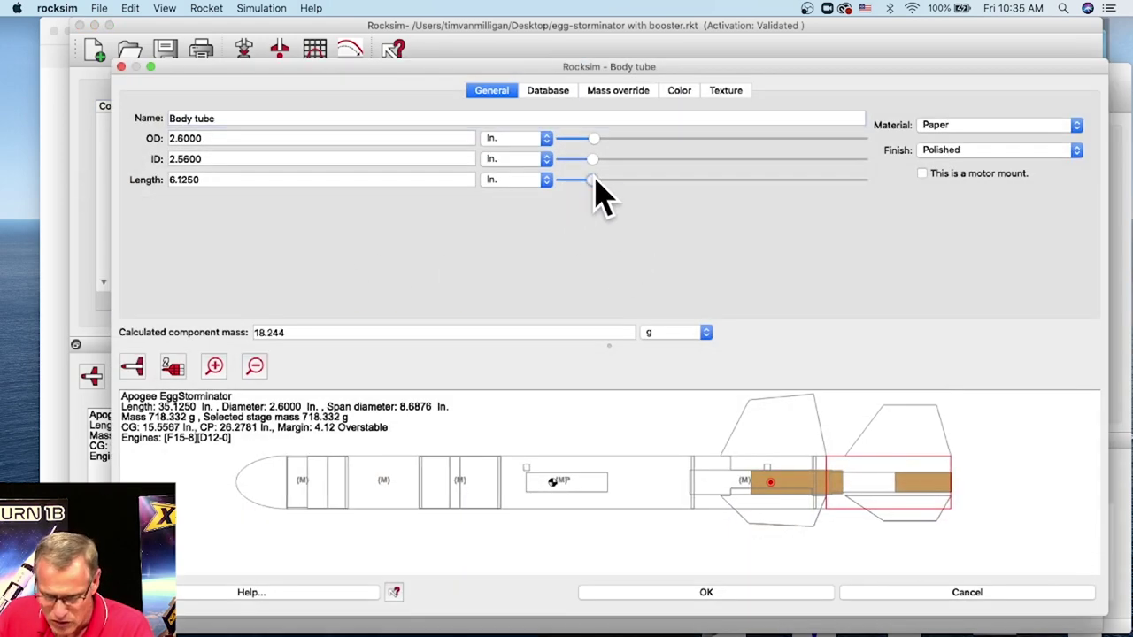
right_click(854, 462)
left_click(869, 469)
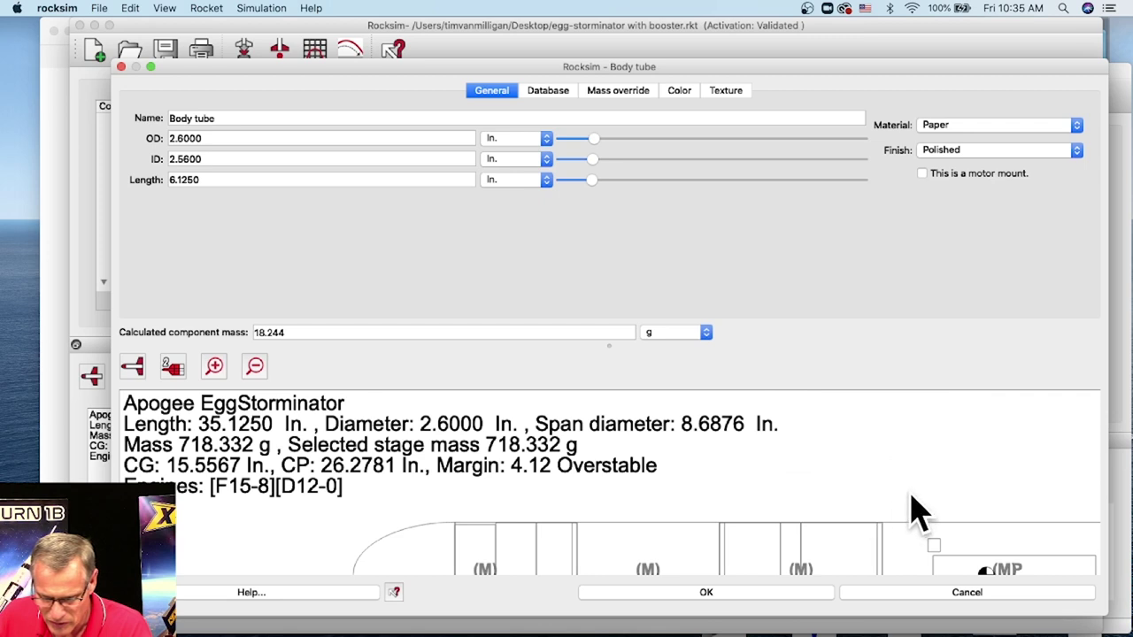
scroll(921, 511, "right", 5)
scroll(726, 523, "up", 6)
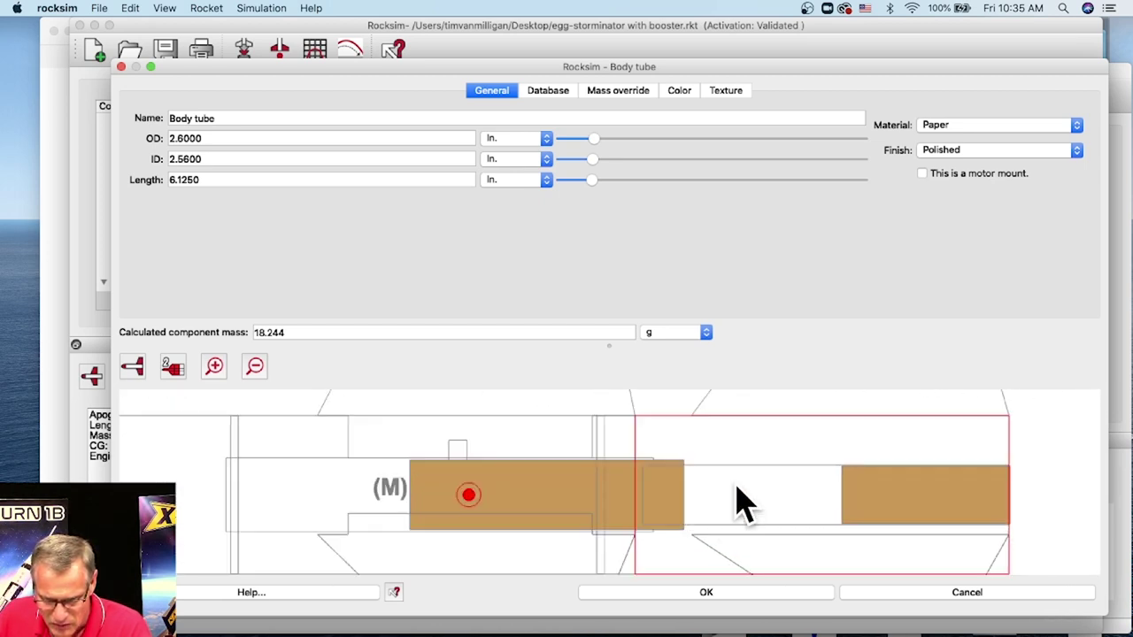
scroll(701, 468, "up", 3)
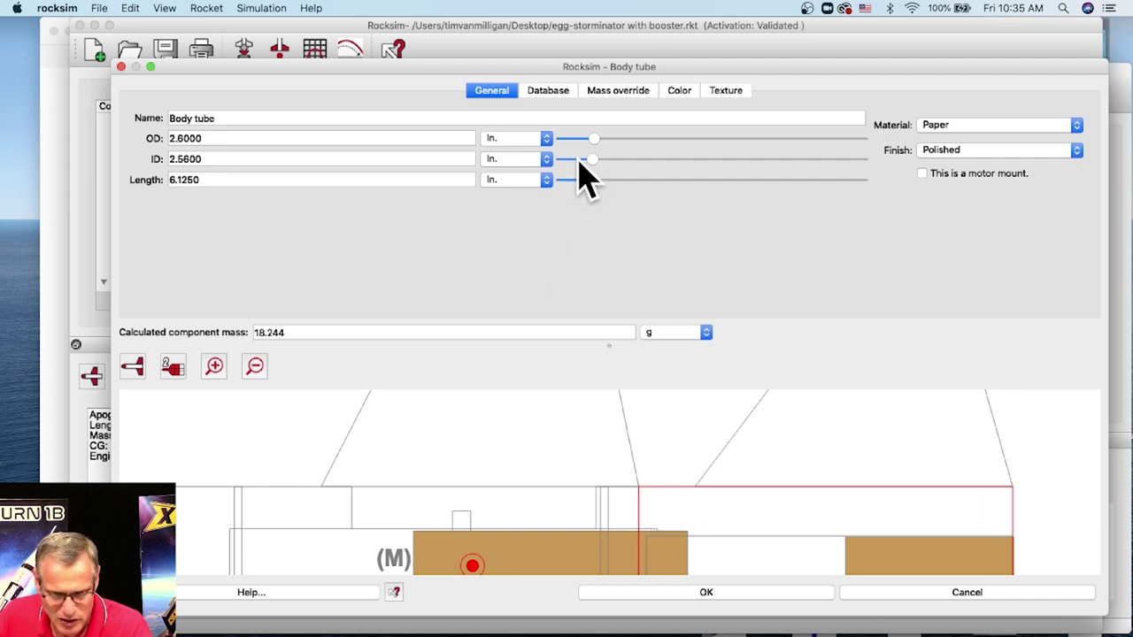
left_click_drag(592, 179, 595, 186)
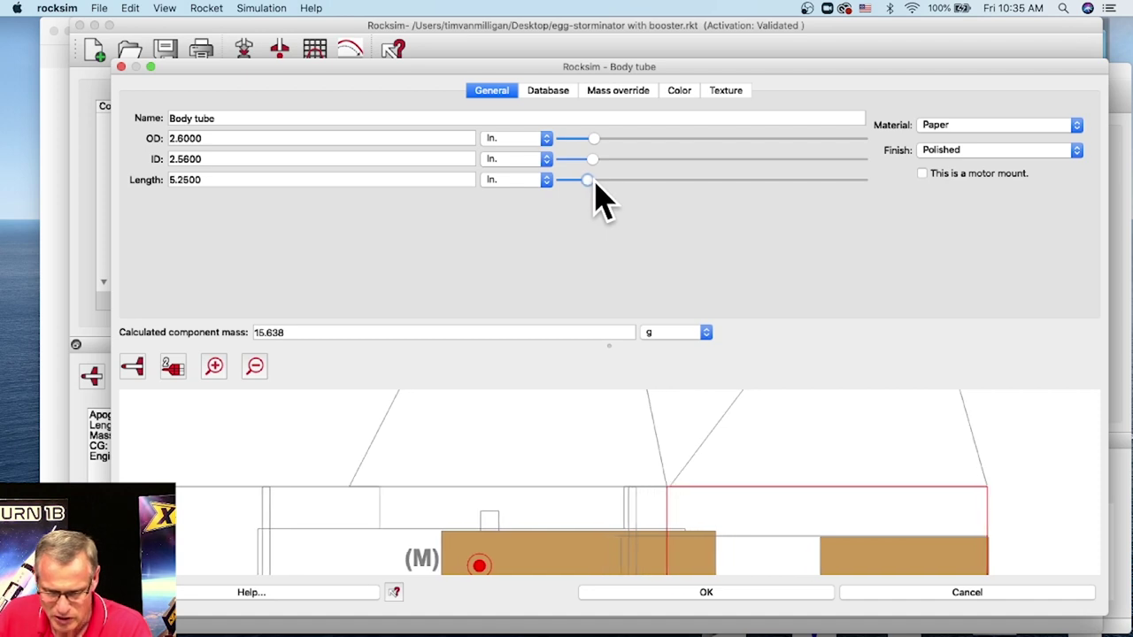
left_click(712, 594)
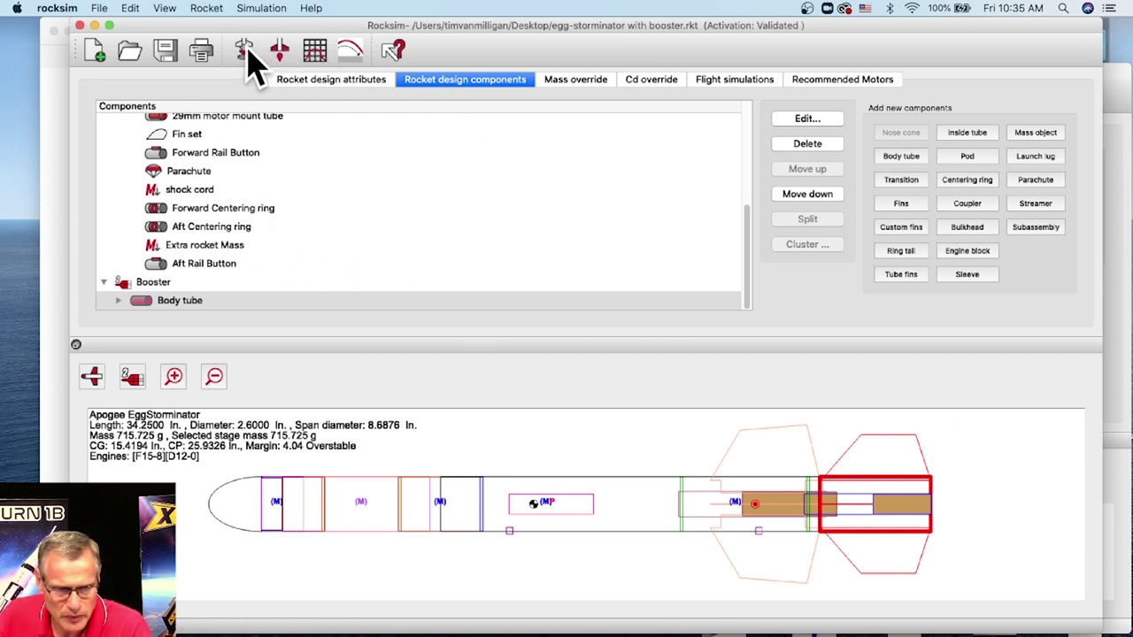
- Simulate the shortened rocket with the loaded F15-8 and D12-0 engines, play its 2D flight profile, and close the profile
left_click(244, 52)
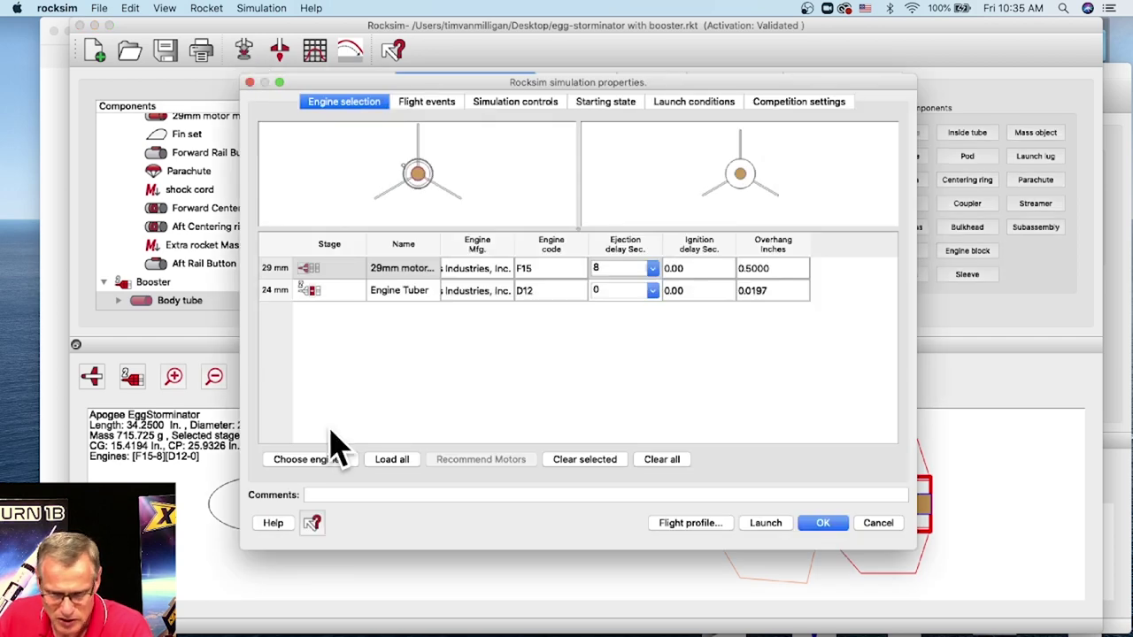
left_click(683, 523)
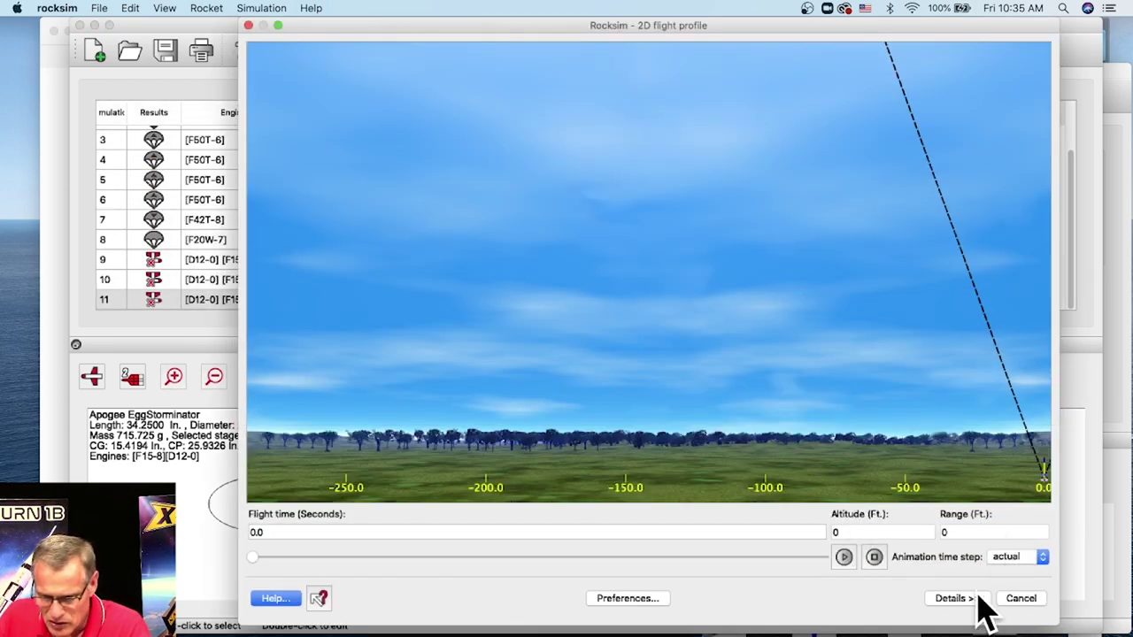
left_click(844, 557)
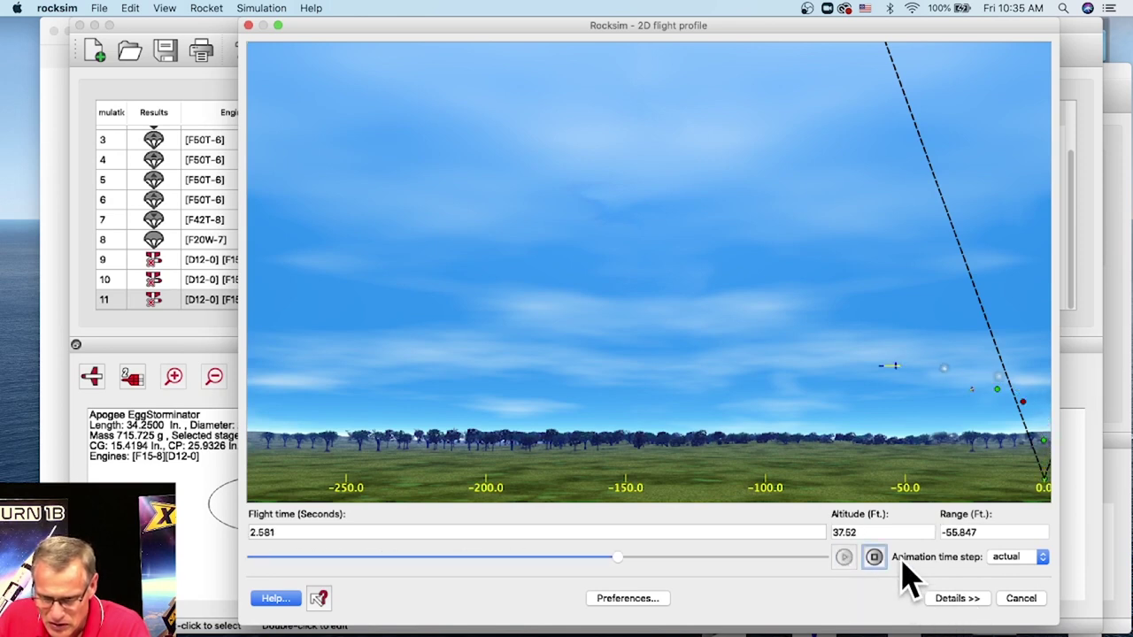
left_click(1022, 599)
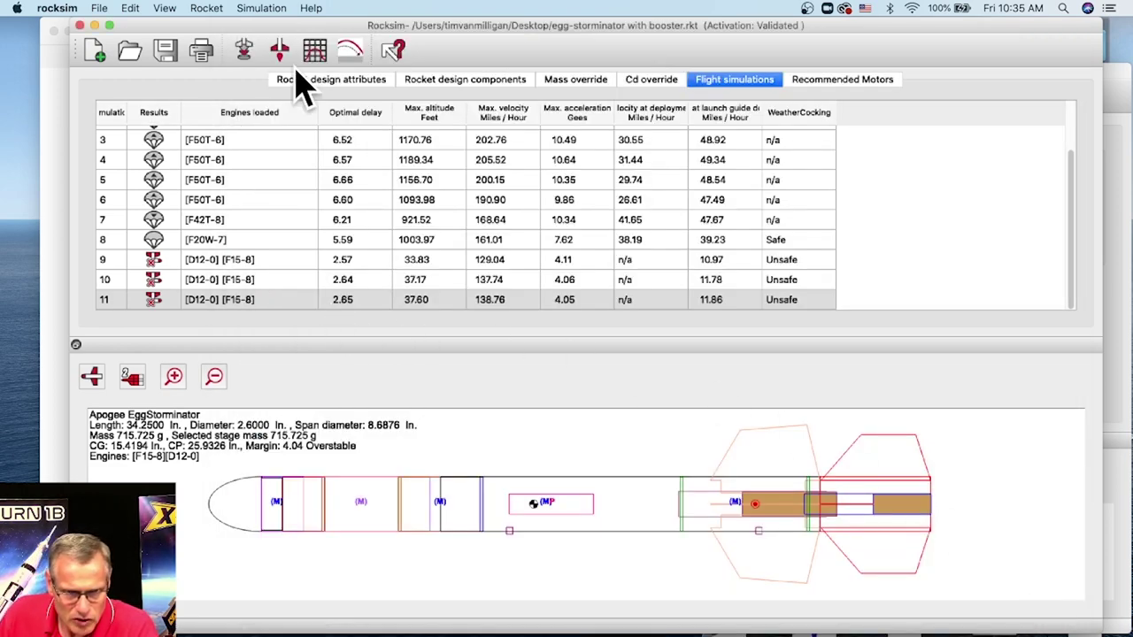
- Set the simulation plot to no legend, graph thrust and Booster 1 flight angle against time, and leave the plot
left_click(315, 51)
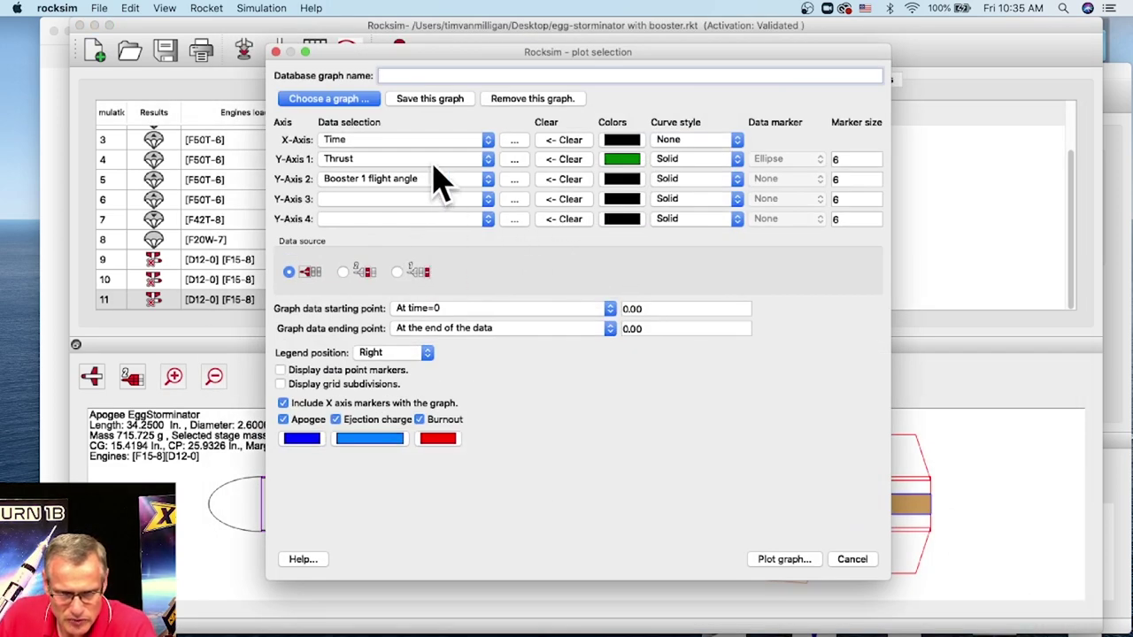
left_click(418, 142)
left_click(558, 102)
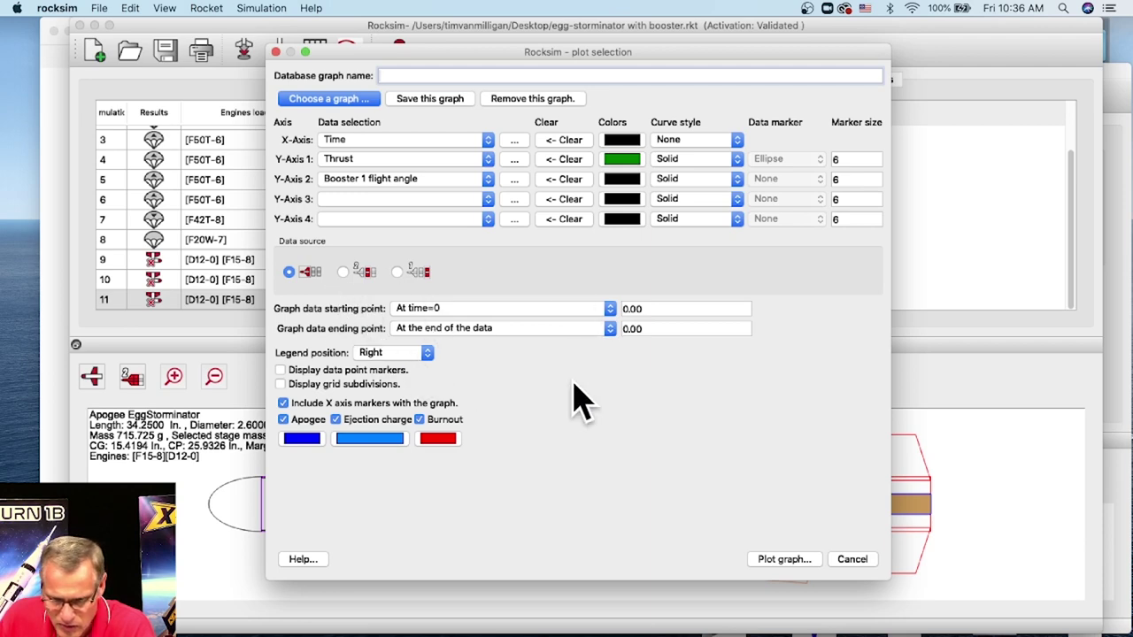
left_click(376, 354)
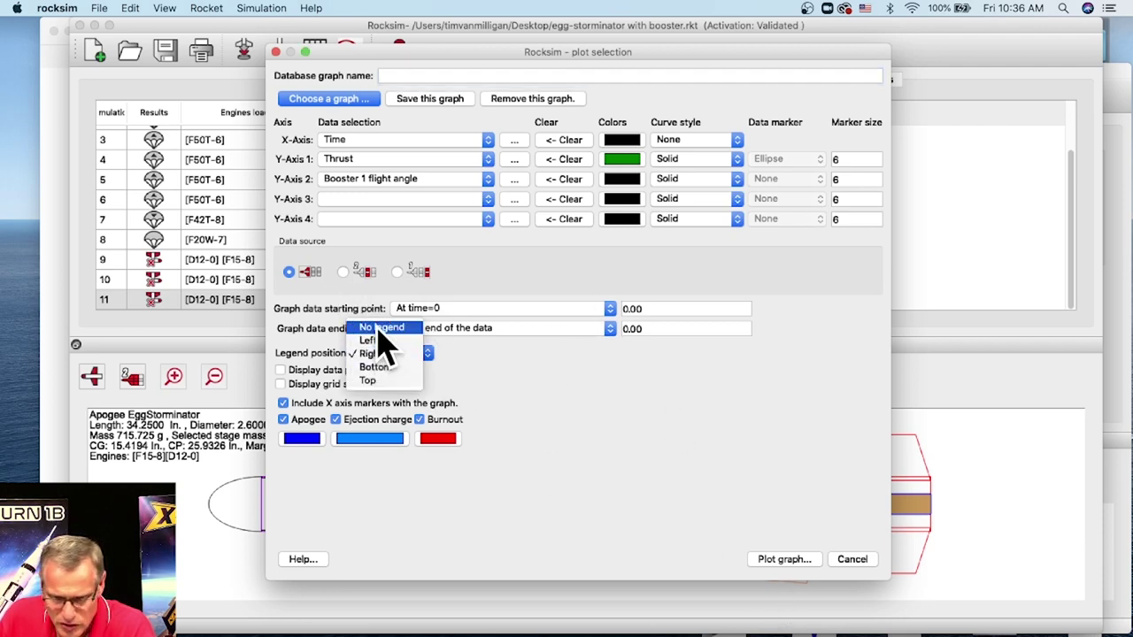
left_click(382, 327)
left_click(787, 560)
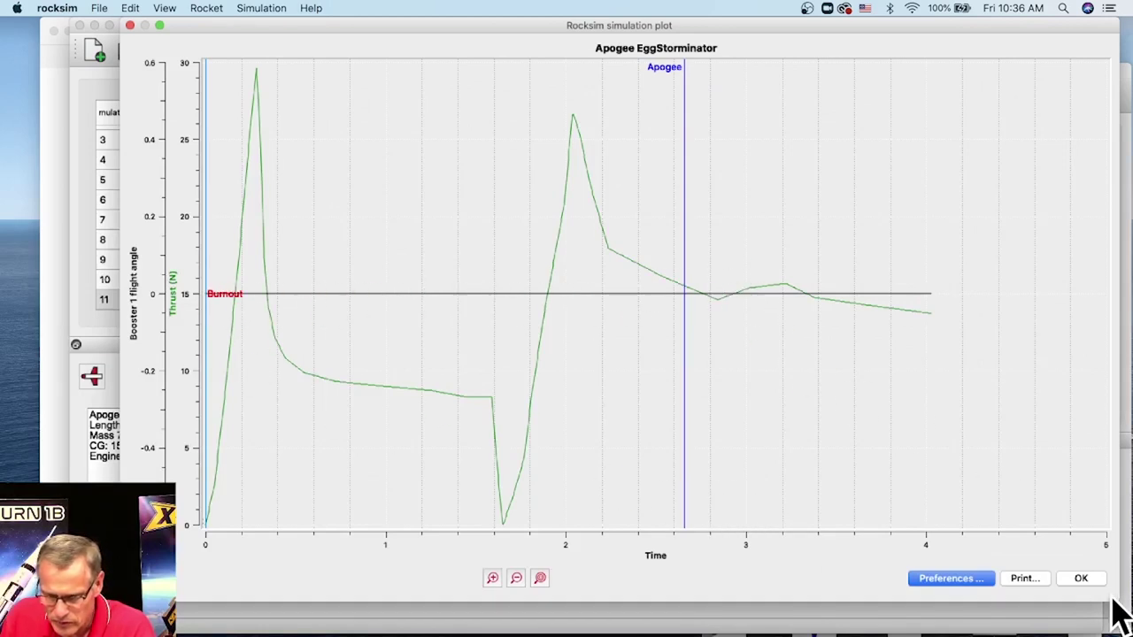
left_click(1085, 580)
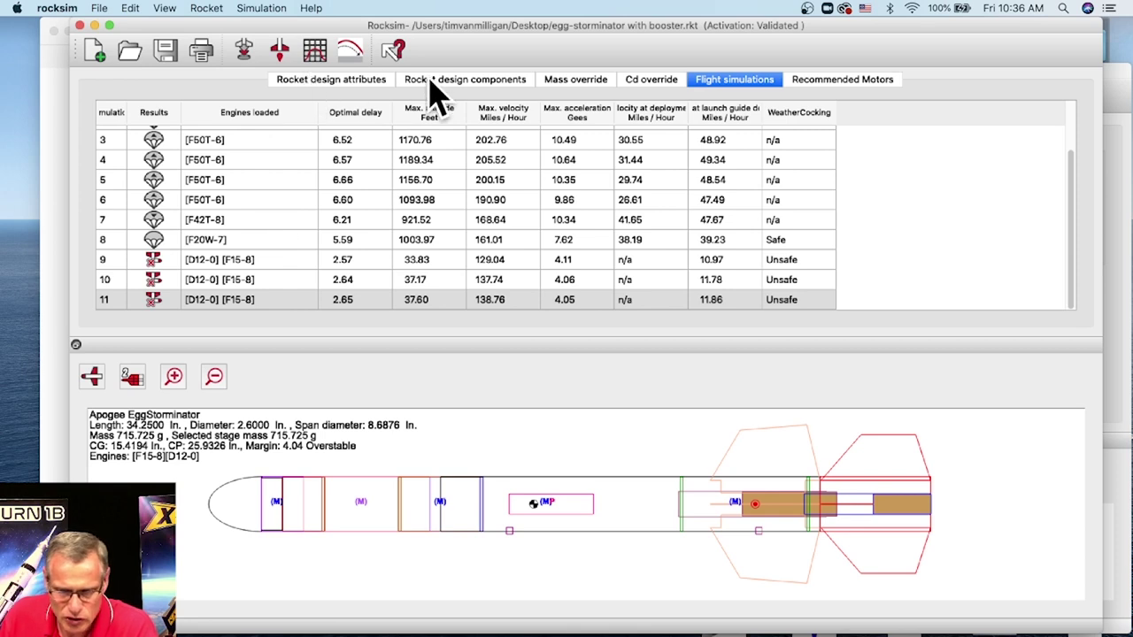
- Set the semi span of the booster's fin set to 5.375 in and accept the change
left_click(430, 85)
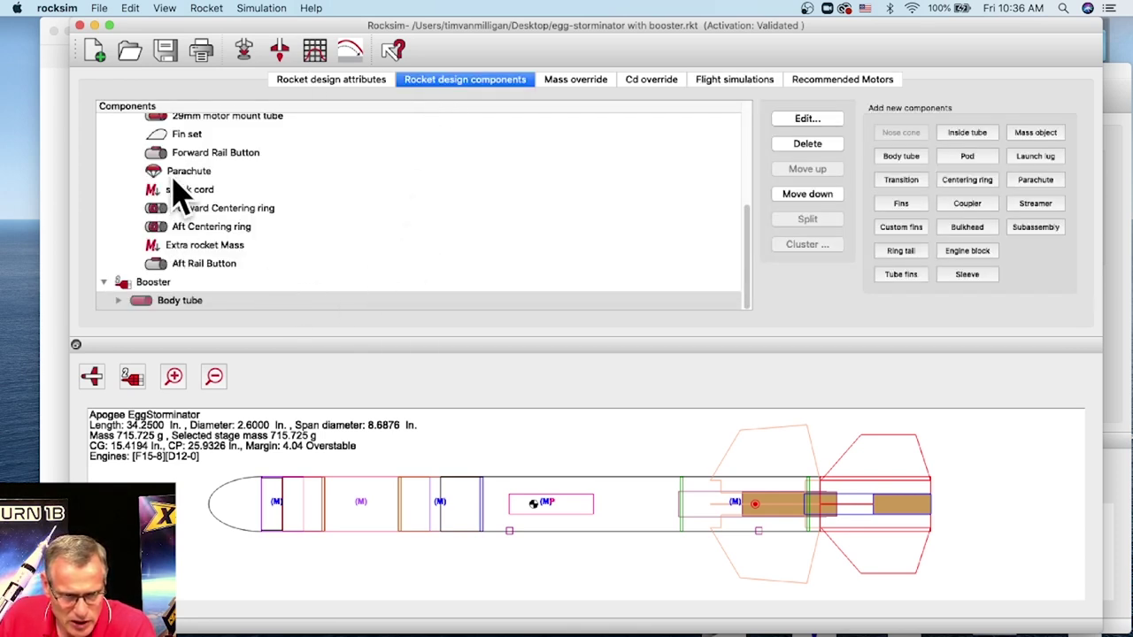
left_click(124, 301)
left_click(118, 300)
left_click(196, 284)
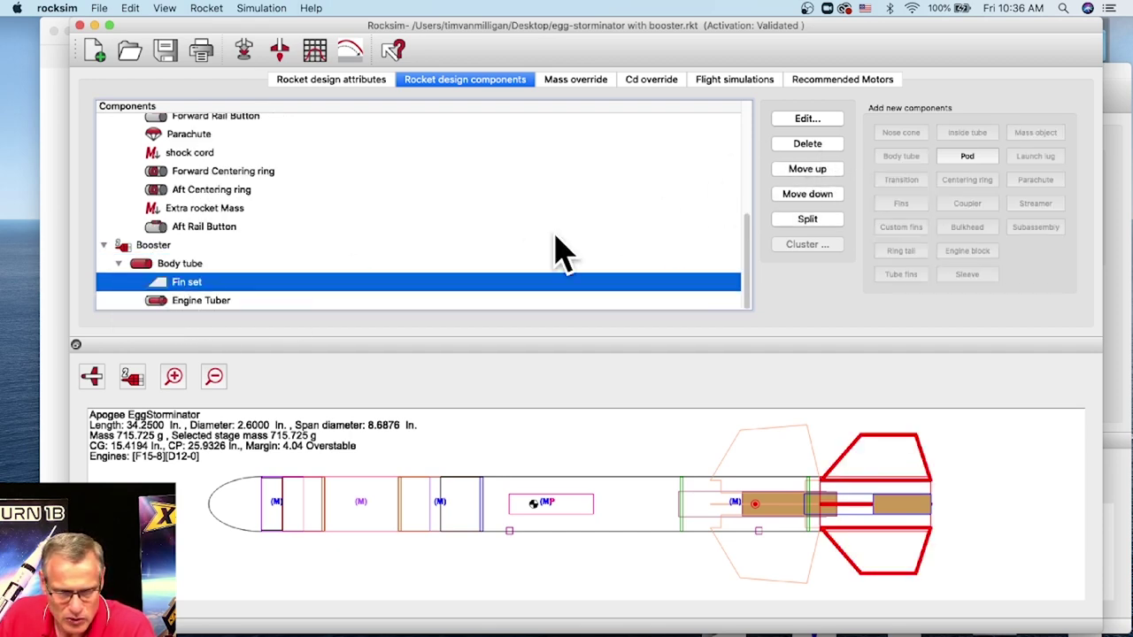
double_click(200, 285)
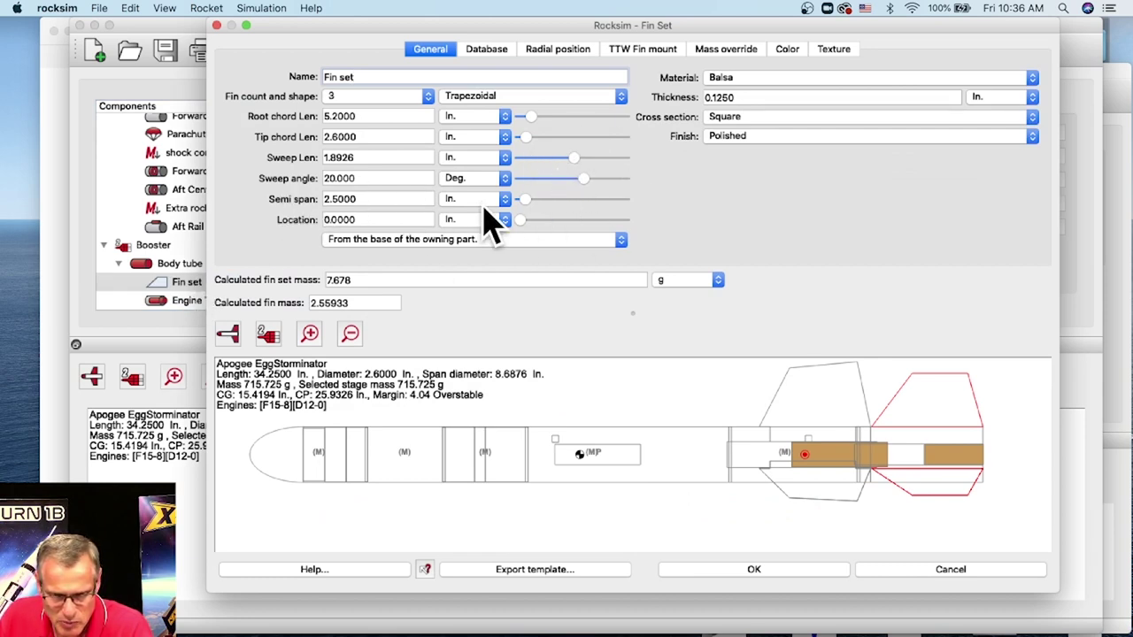
left_click(522, 200)
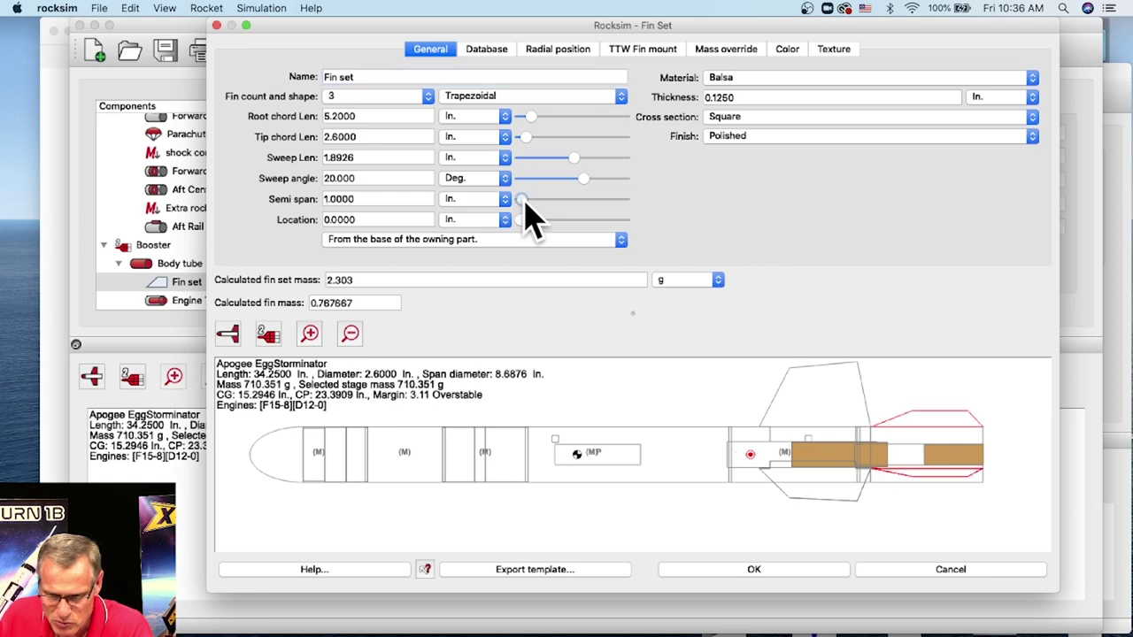
left_click_drag(525, 199, 536, 199)
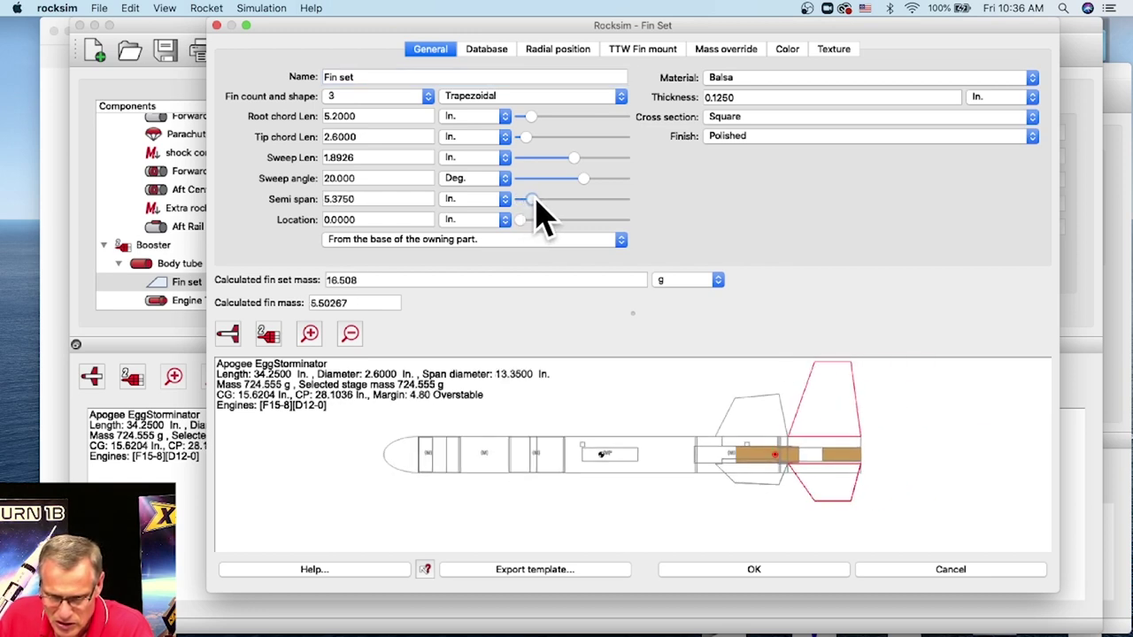
left_click(763, 571)
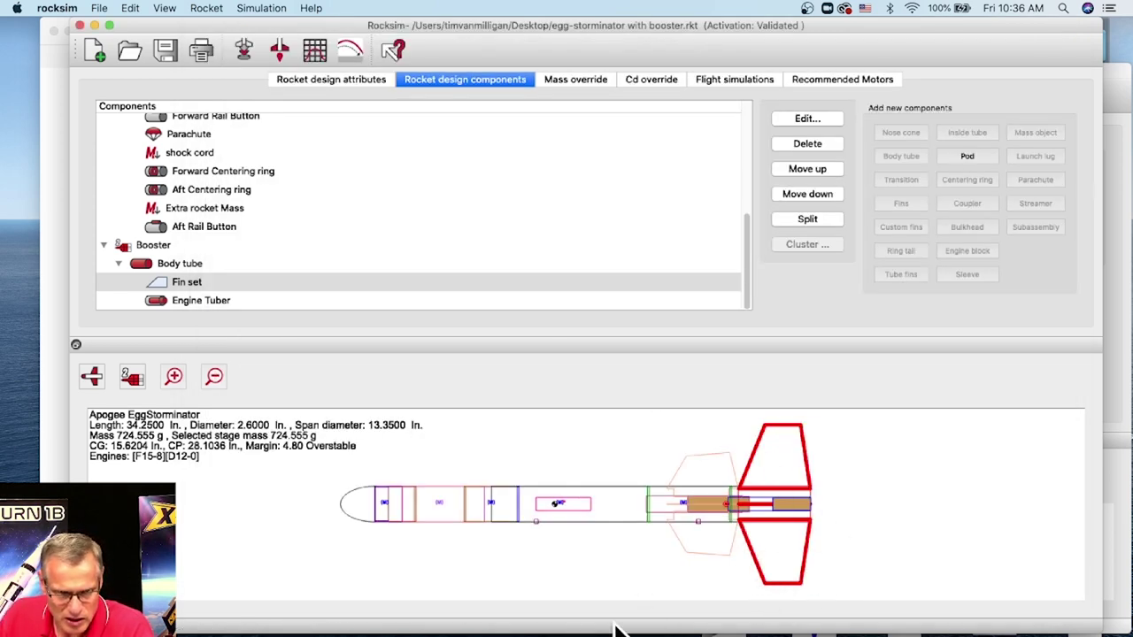
- Simulate the rocket with the enlarged booster fins, watch its 2D flight profile, and close the profile
left_click(246, 51)
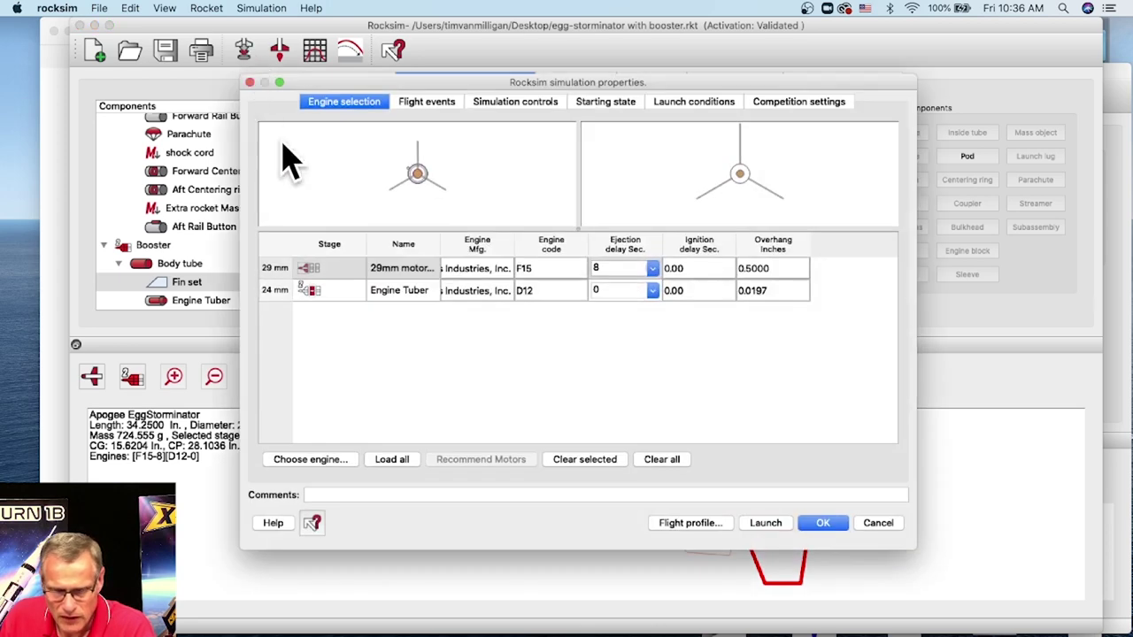
left_click(700, 524)
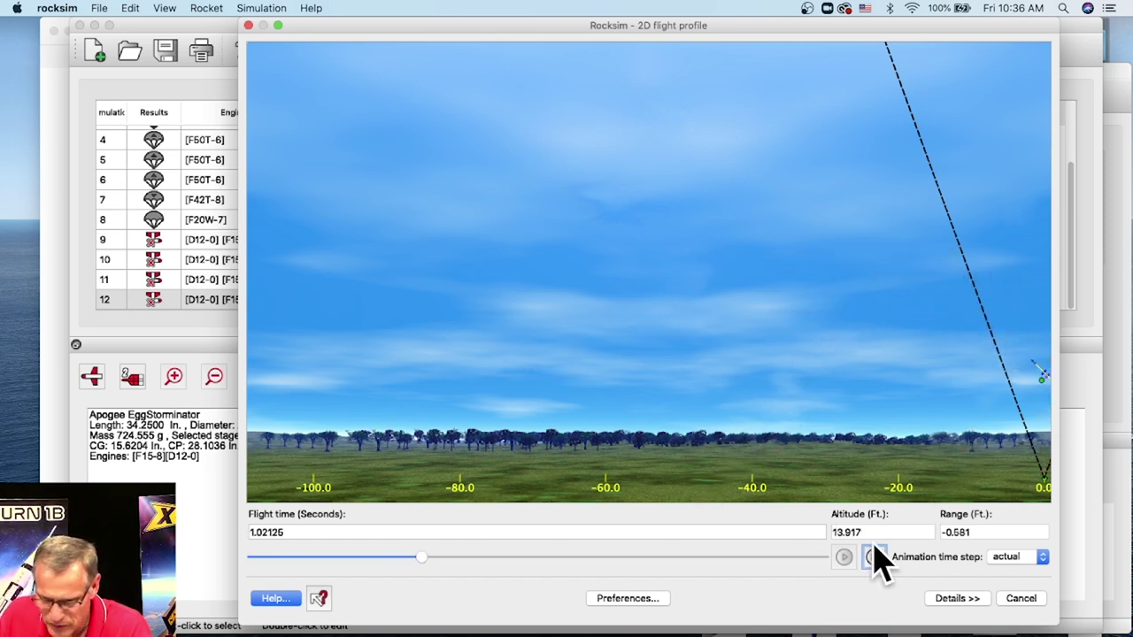
left_click(1020, 598)
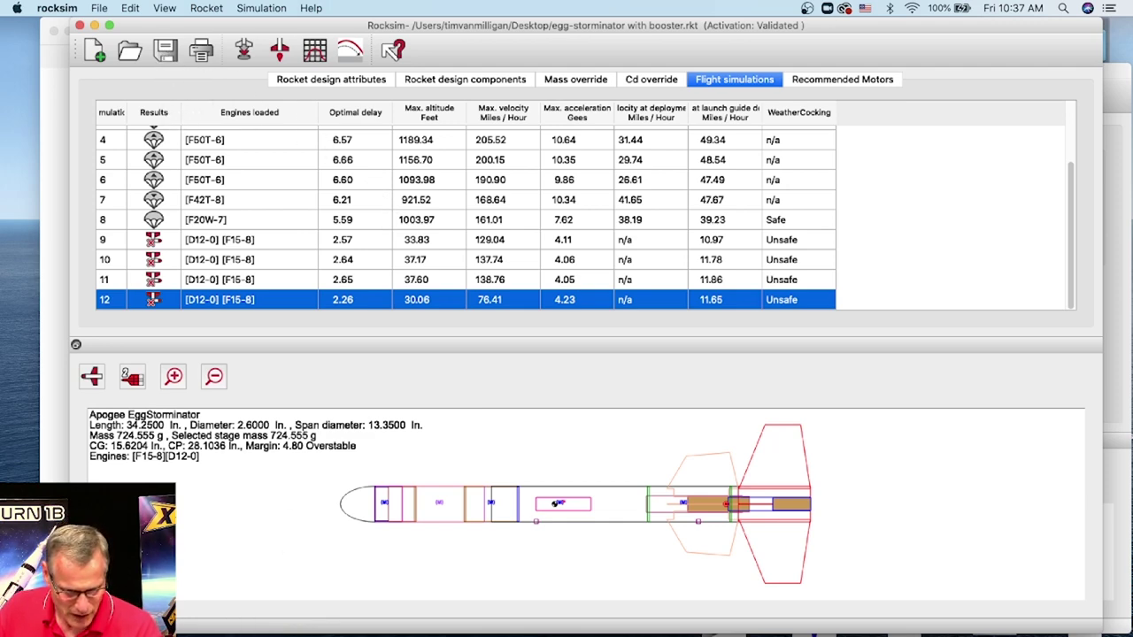
- Switch to Rocksim Pro, then move its untitled design window to the upper screen edge and enlarge it
key("super+Tab")
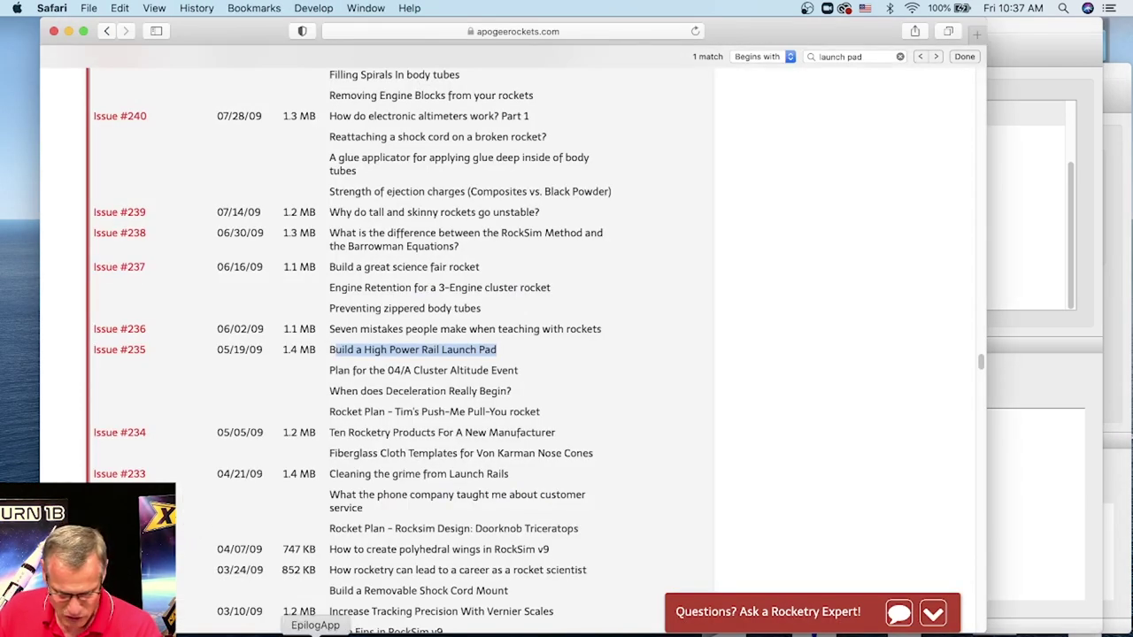
left_click(409, 634)
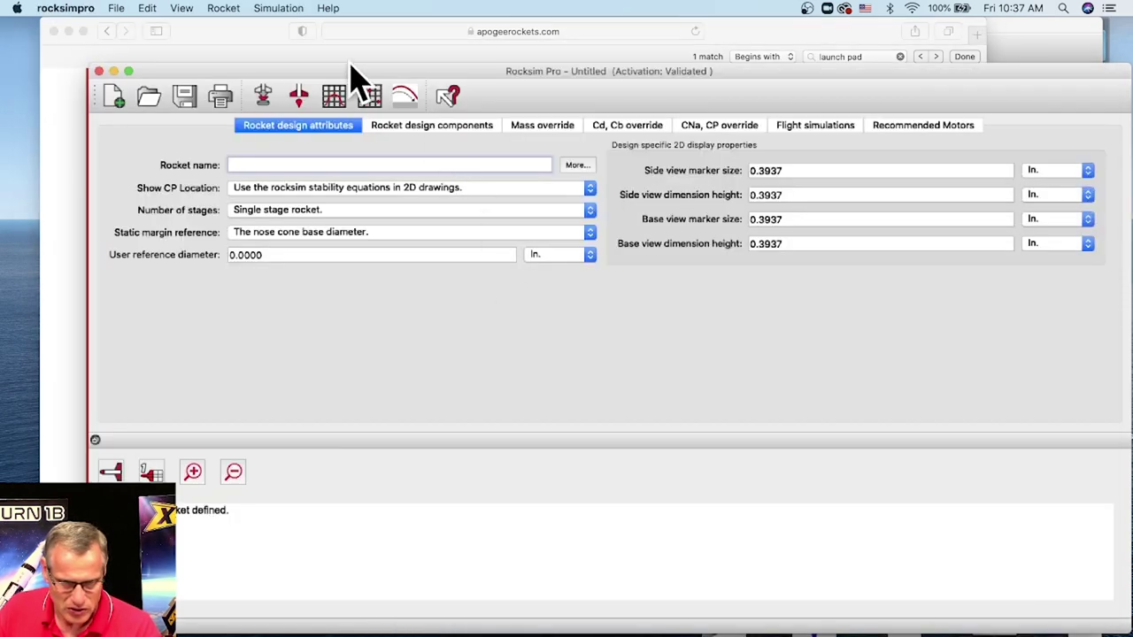
left_click(334, 94)
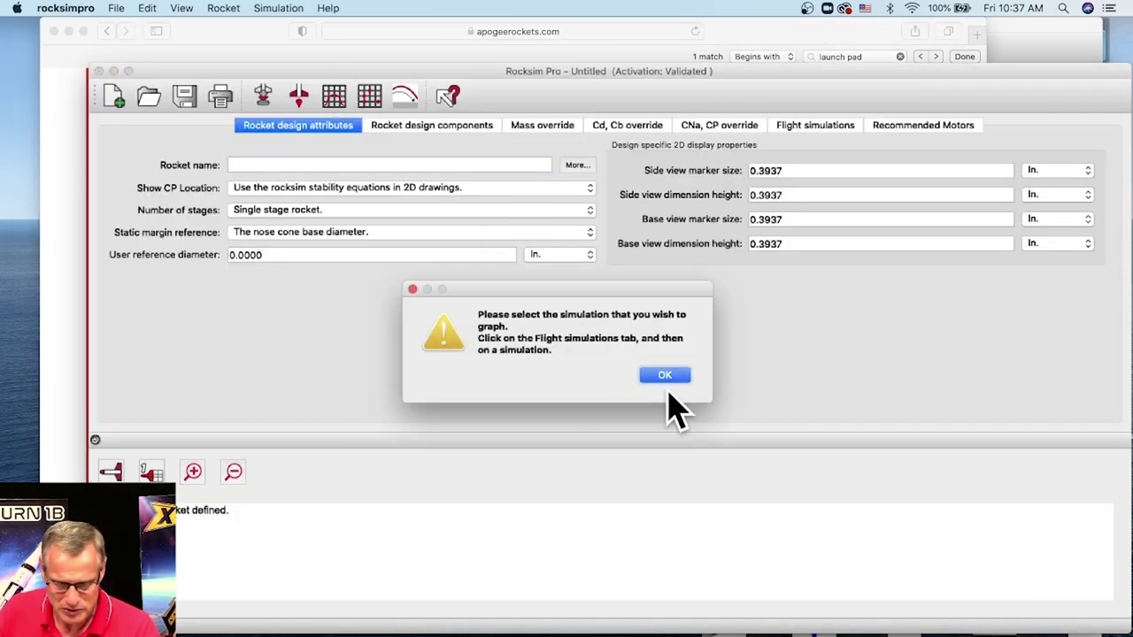
left_click(664, 377)
left_click_drag(412, 74, 385, 28)
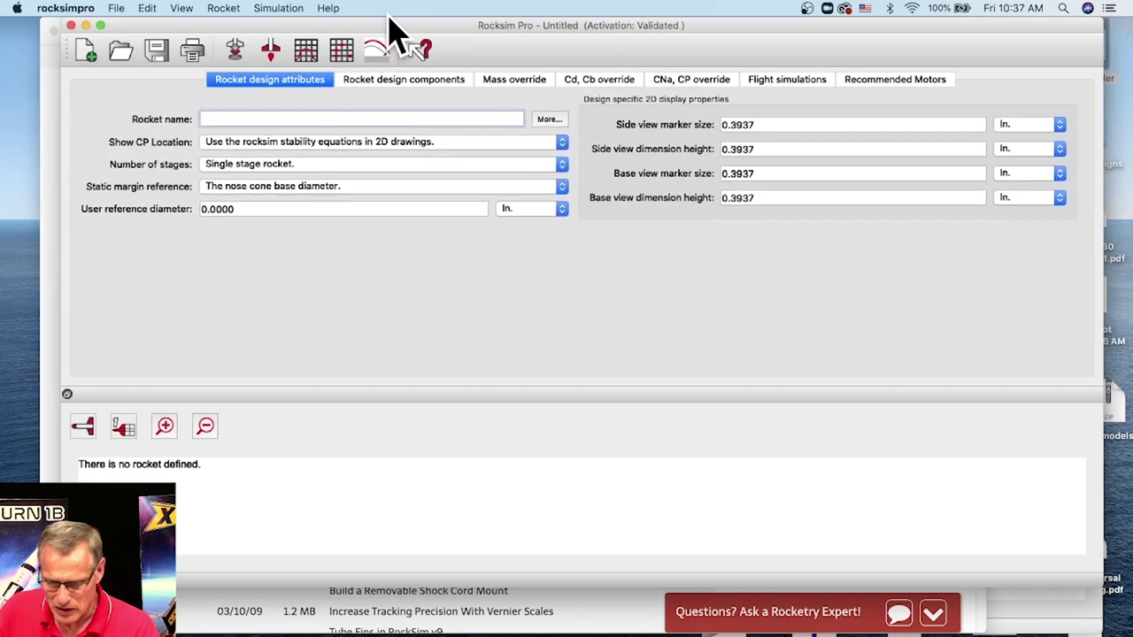
left_click_drag(1102, 584, 1131, 628)
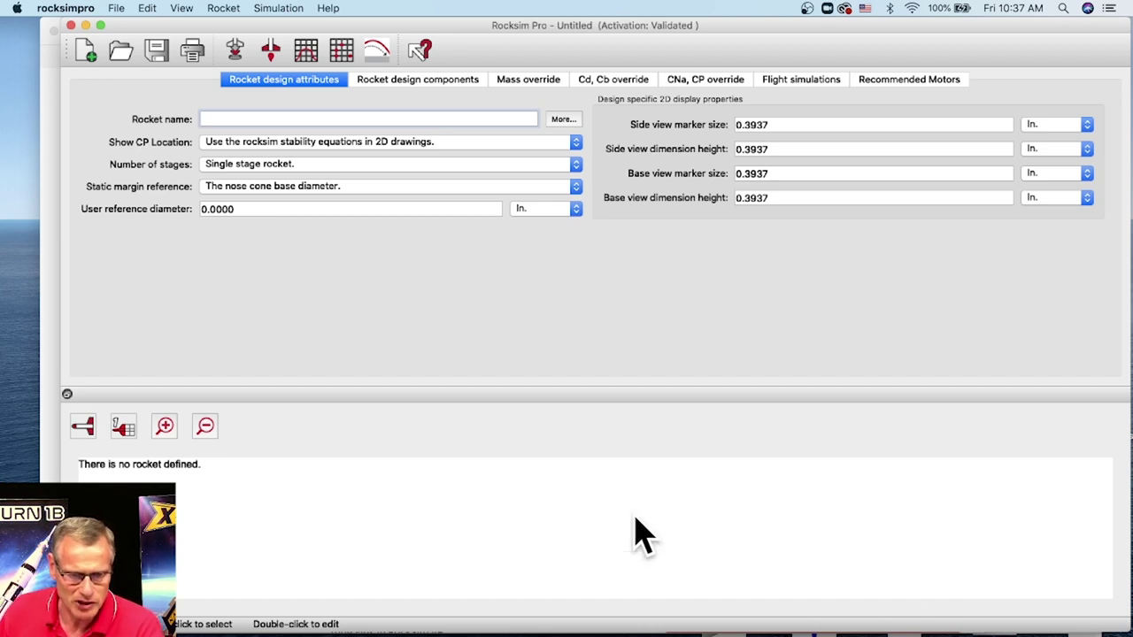
- Open the design file "egg-storminator with booster.rkt" from the Desktop folder
left_click(121, 53)
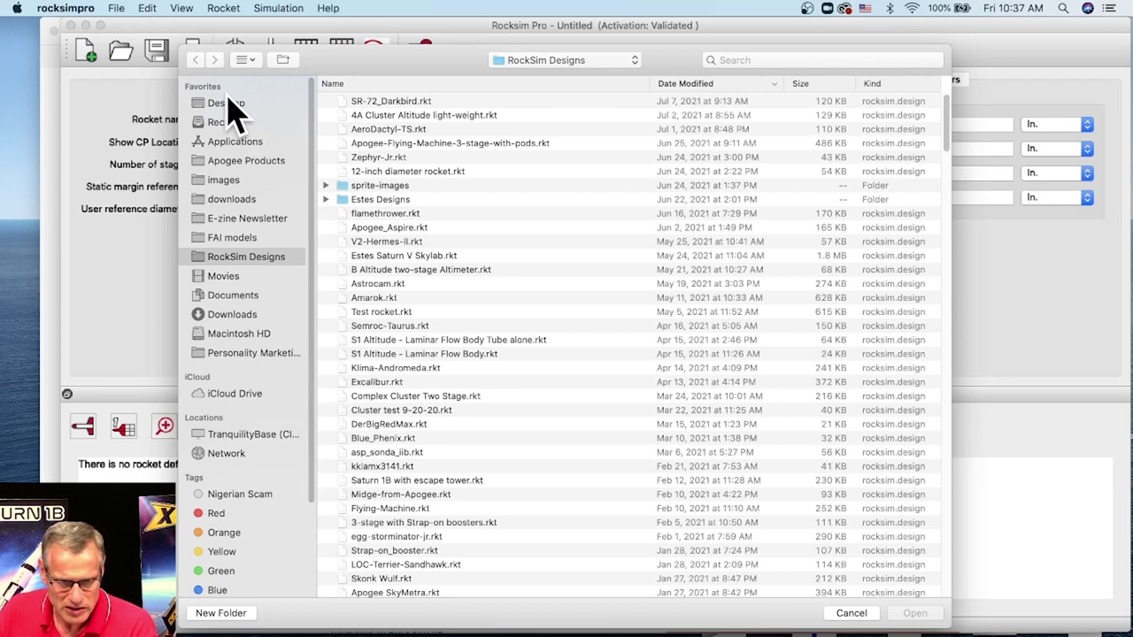
left_click(227, 103)
left_click(405, 103)
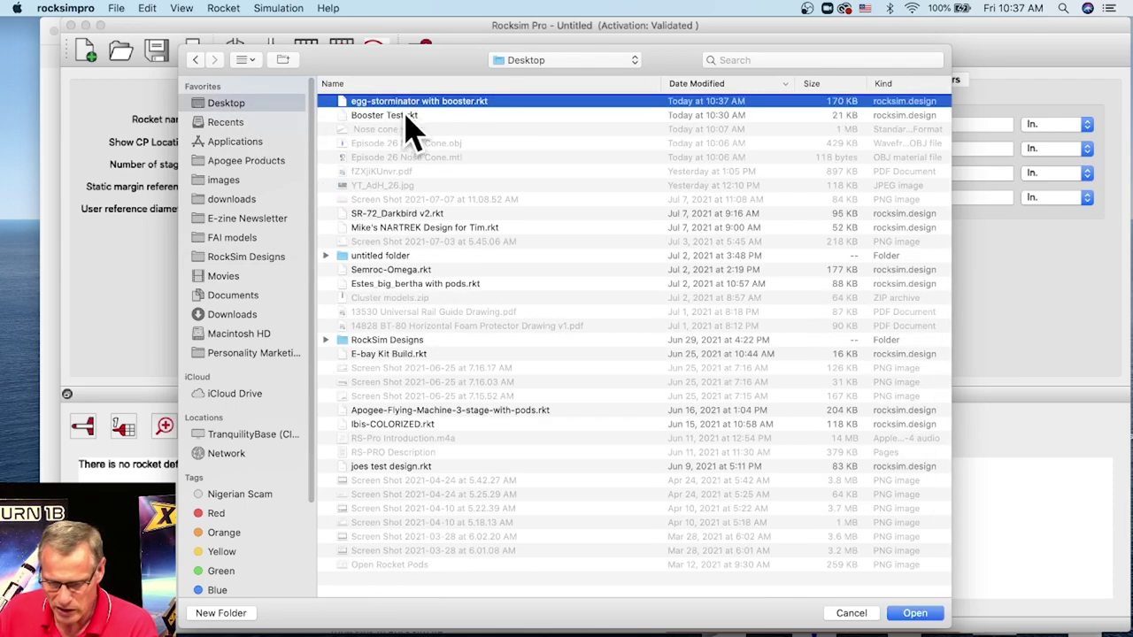
left_click(906, 611)
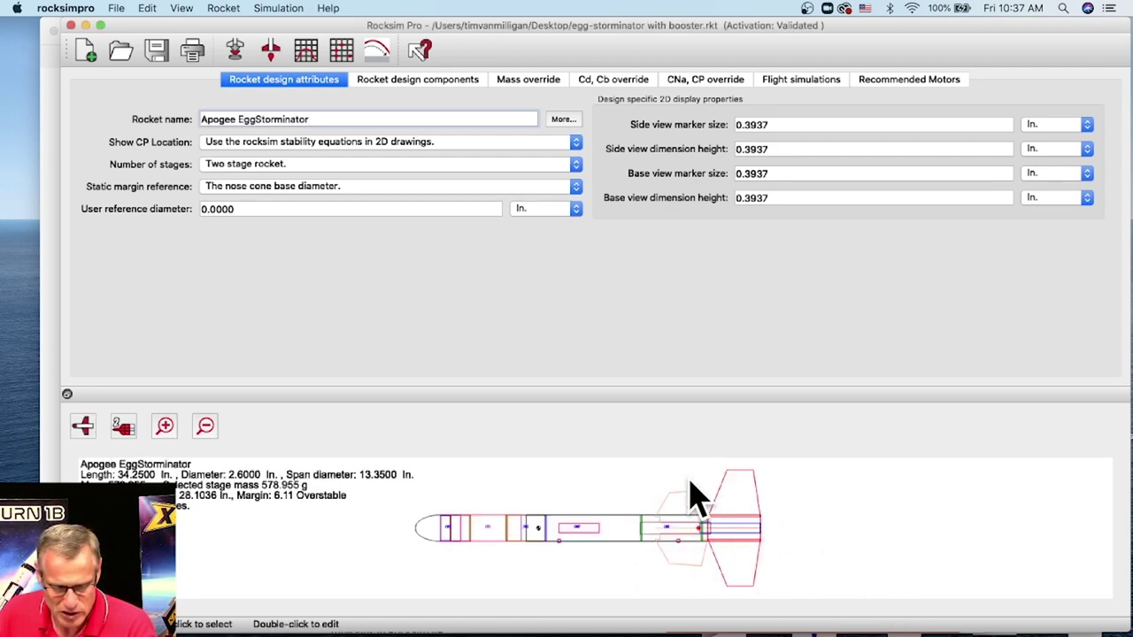
- In the flight simulations list, load the engines of simulation 12 (D12-0 and F15-8) into the rocket
left_click(787, 82)
scroll(317, 297, "down", 1)
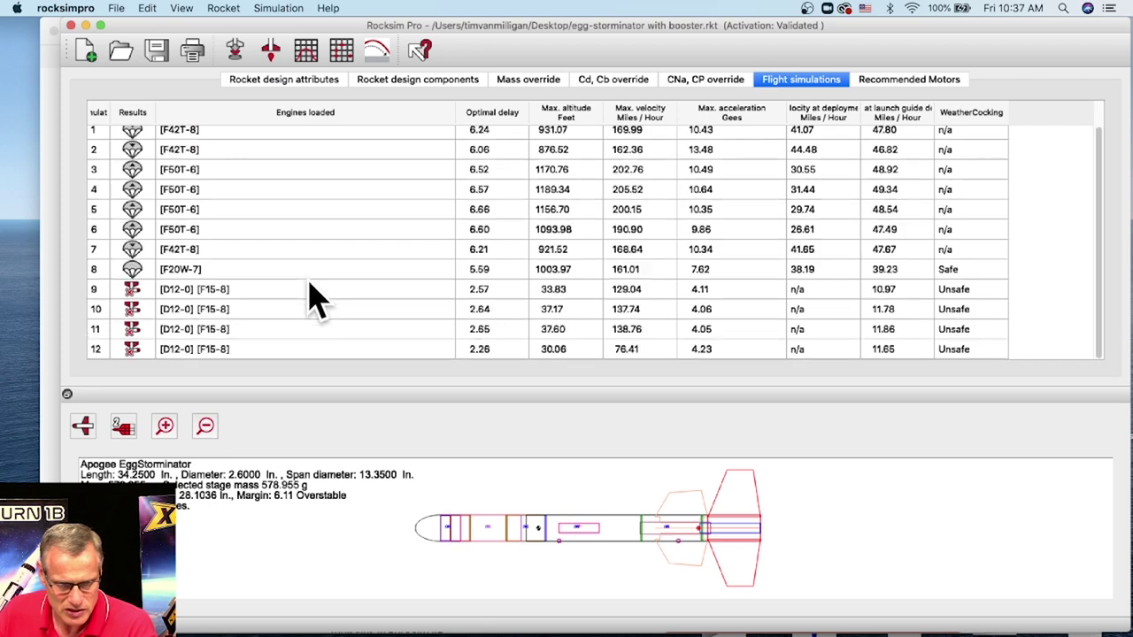
right_click(196, 352)
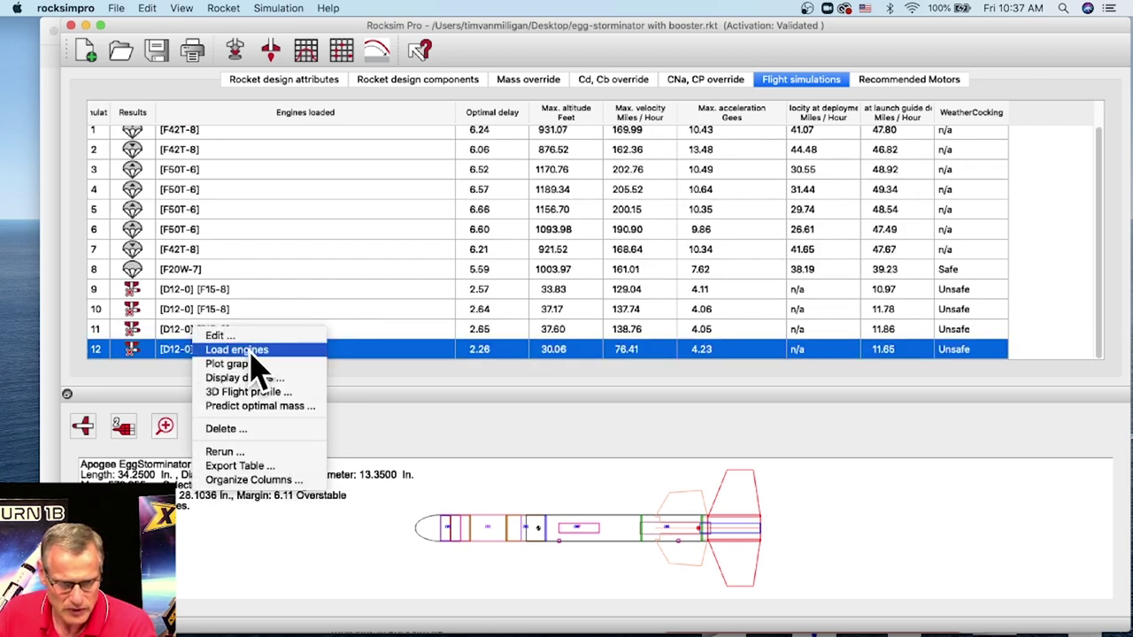
left_click(251, 351)
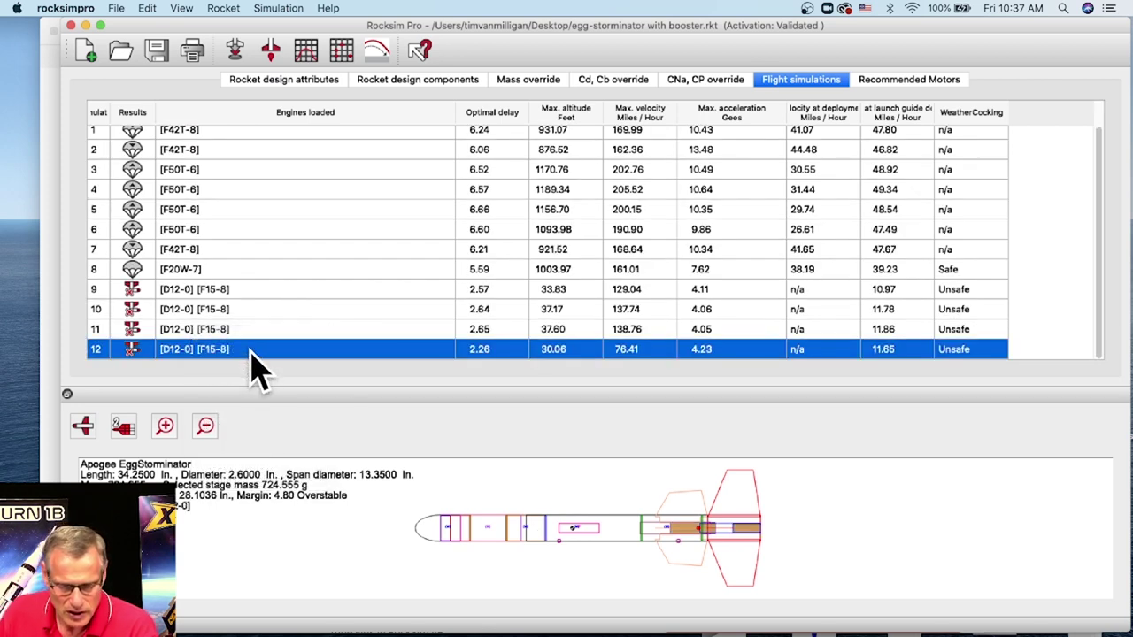
- Prepare a new simulation, review its flight events, and set the launch guide length to 48 in and its angle from vertical to 0 degrees
left_click(235, 50)
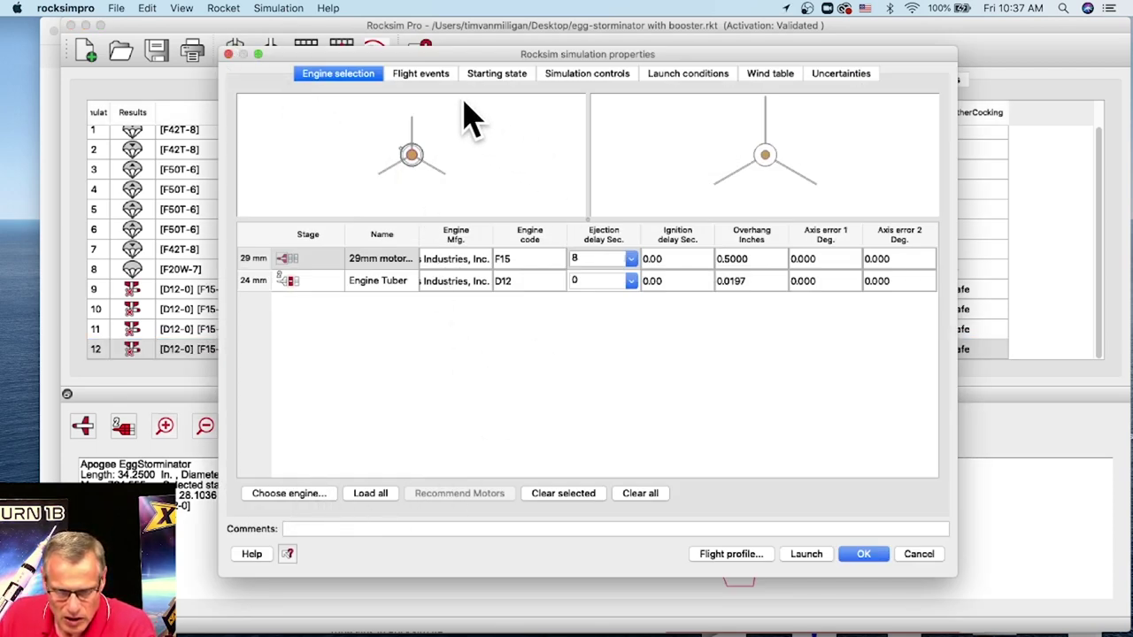
left_click(427, 78)
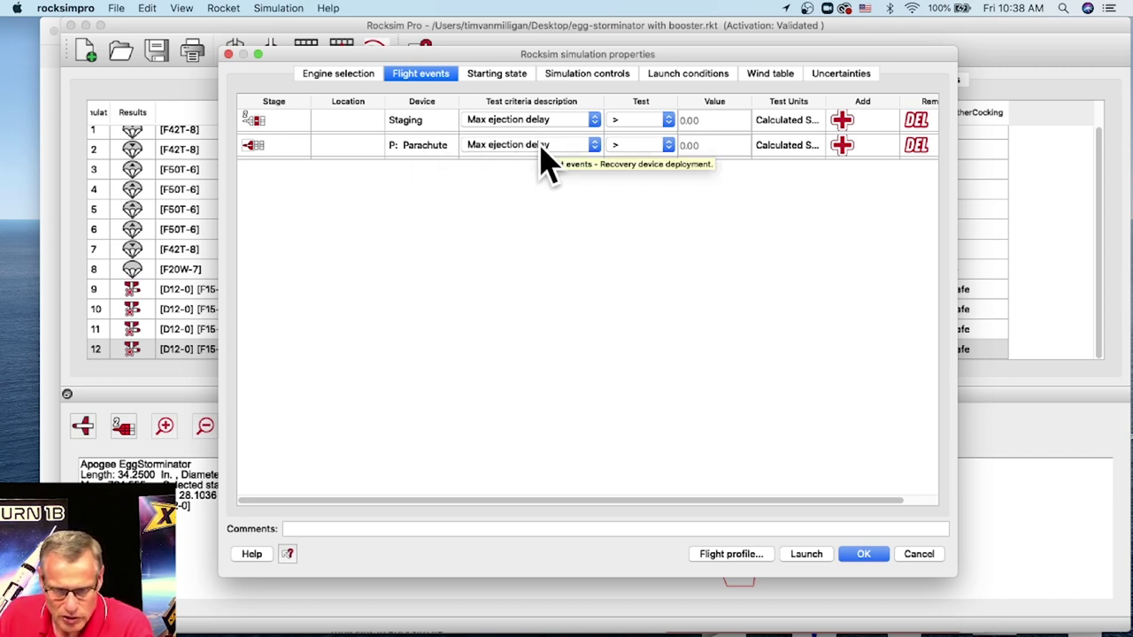
left_click(513, 75)
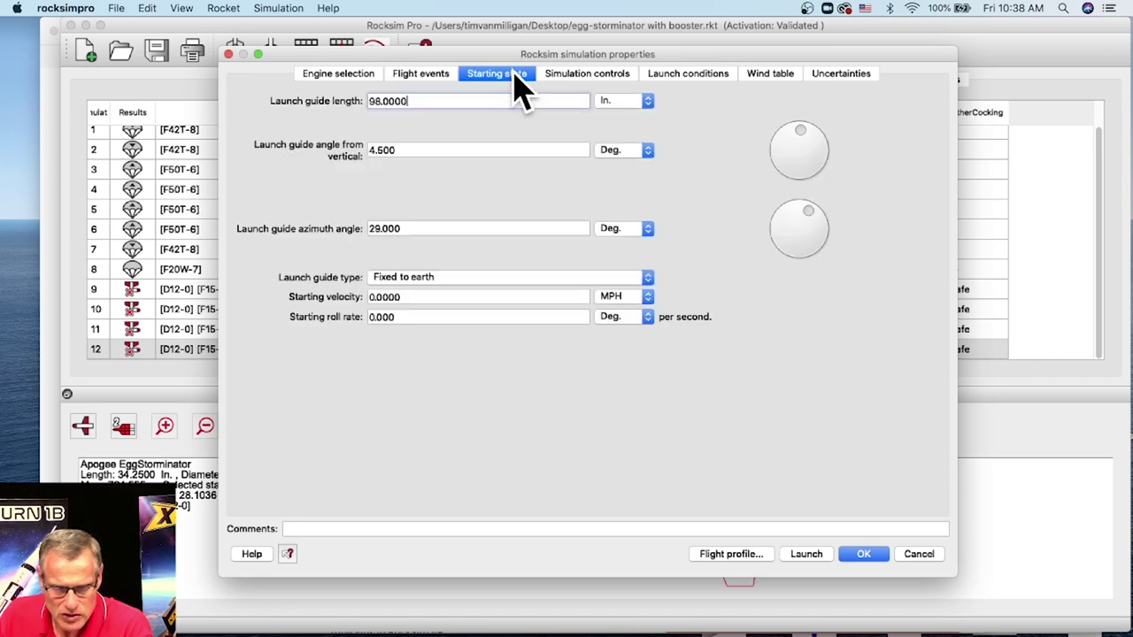
left_click(395, 150)
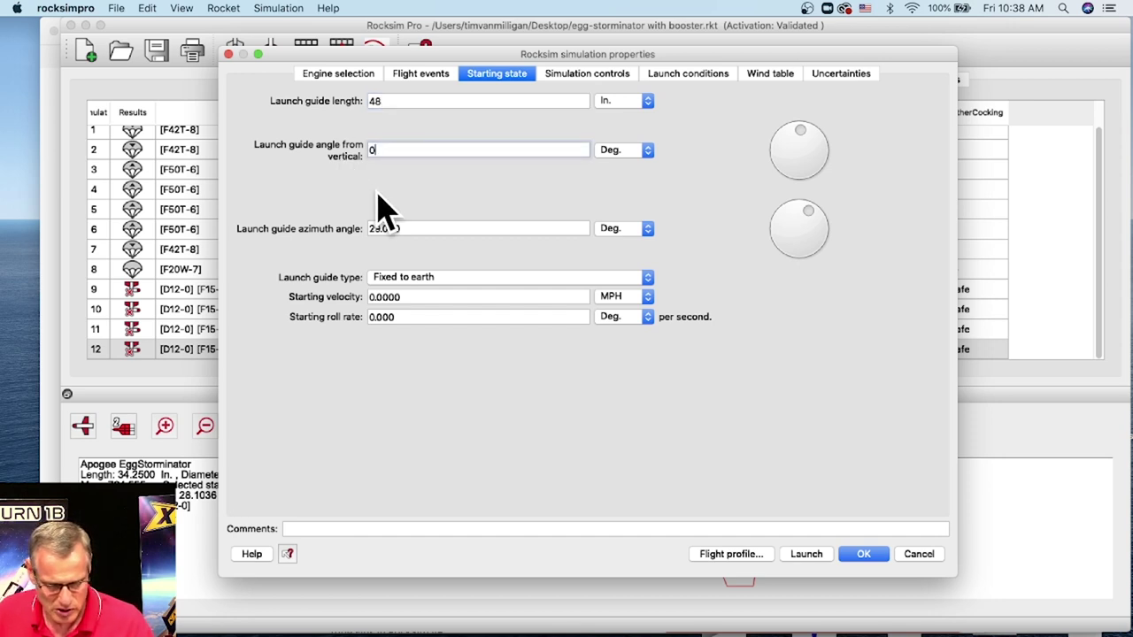
left_click(395, 228)
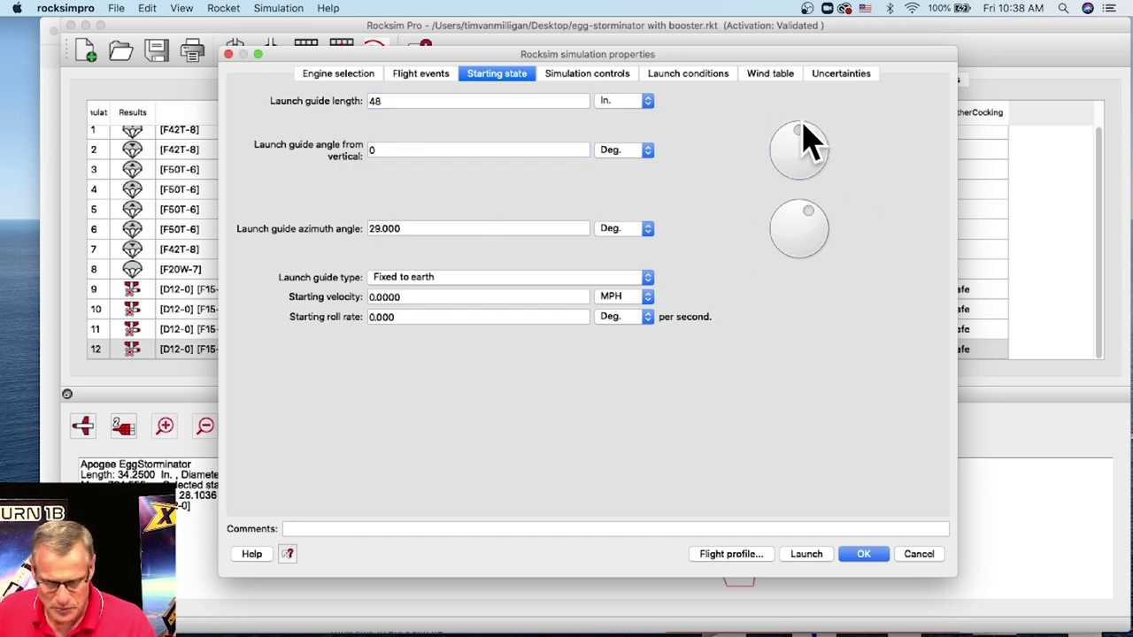
- Check the wind table, run the simulation with its 3D flight profile, and close the profile window
left_click(767, 73)
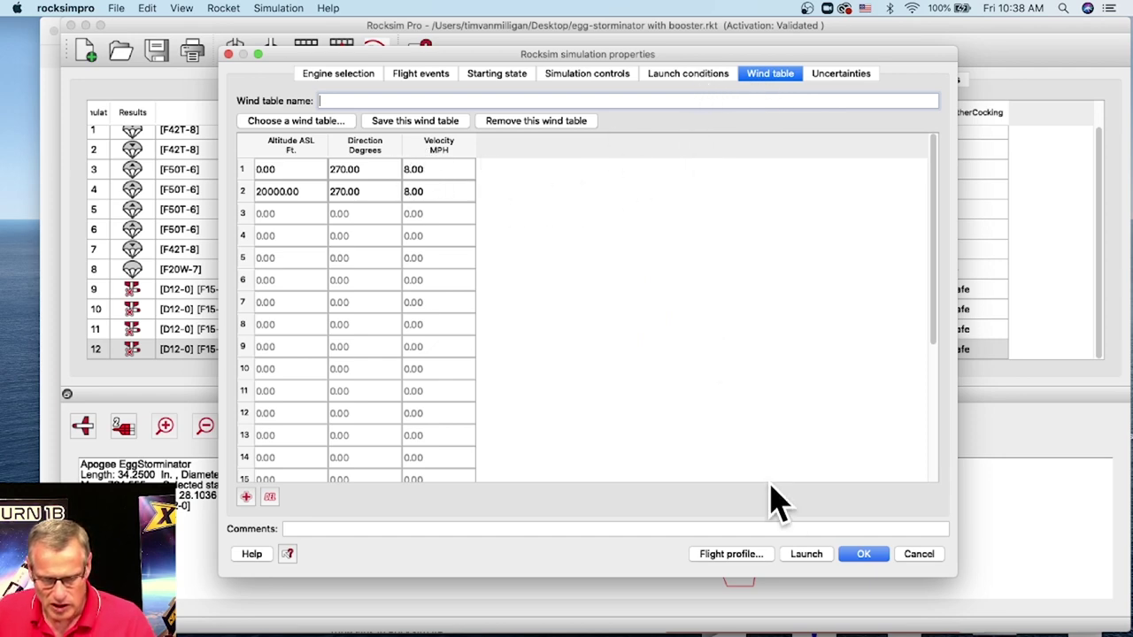
left_click(758, 558)
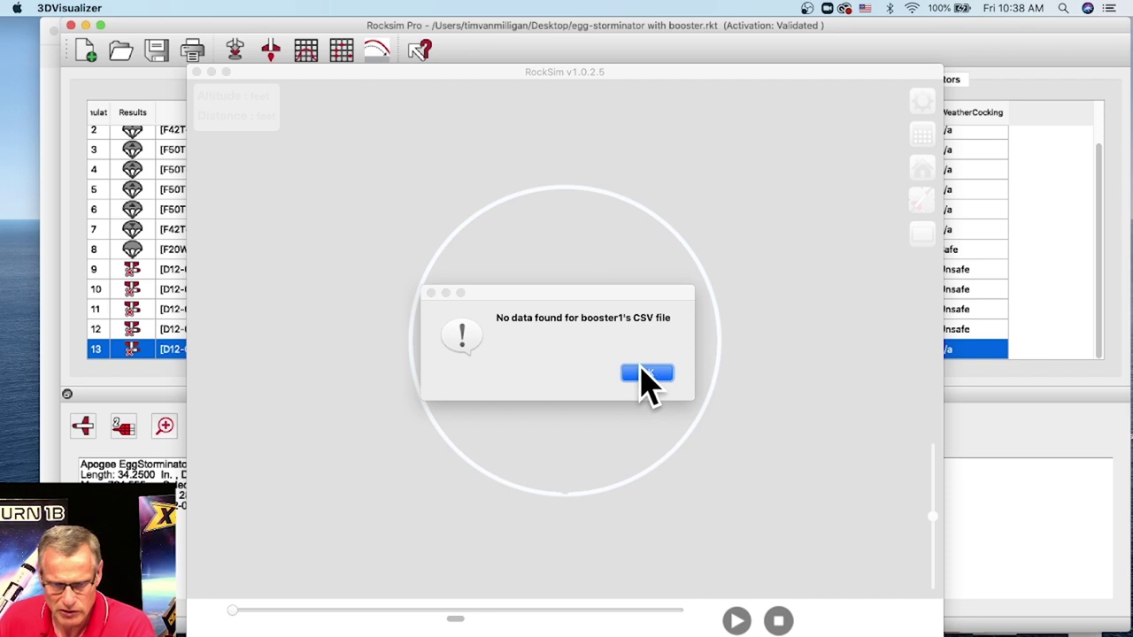
left_click(646, 373)
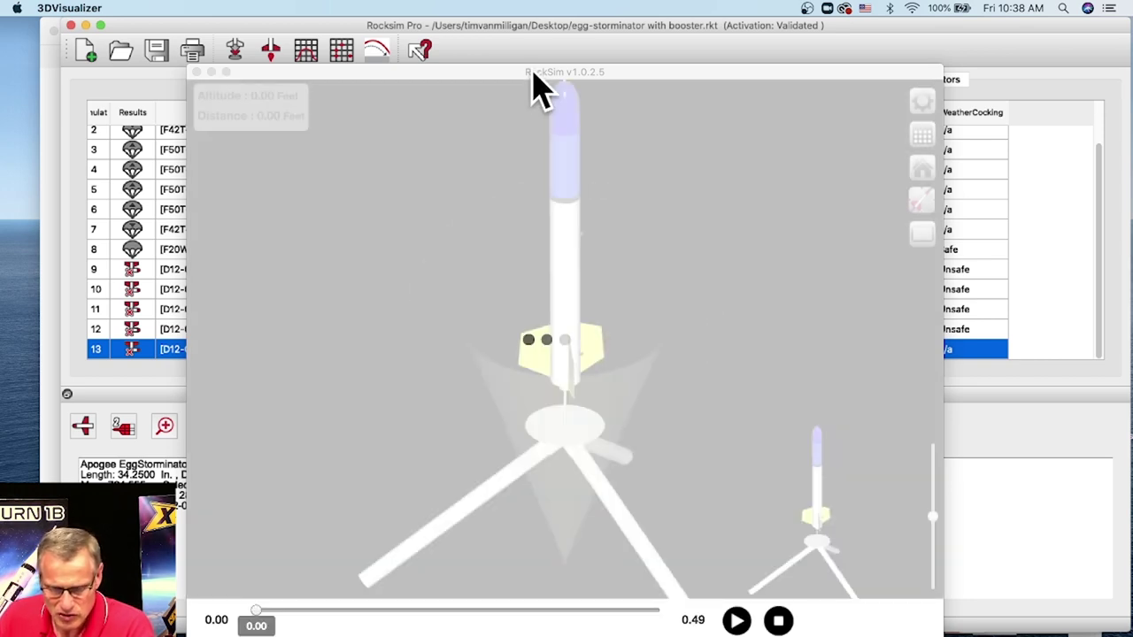
left_click_drag(534, 74, 561, 30)
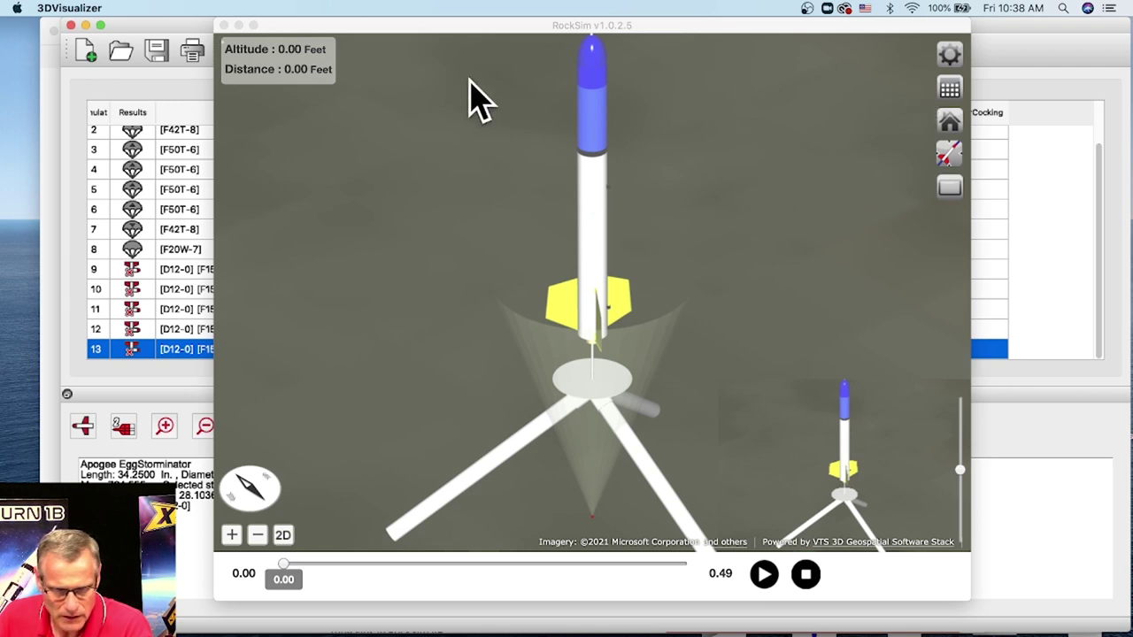
left_click(224, 25)
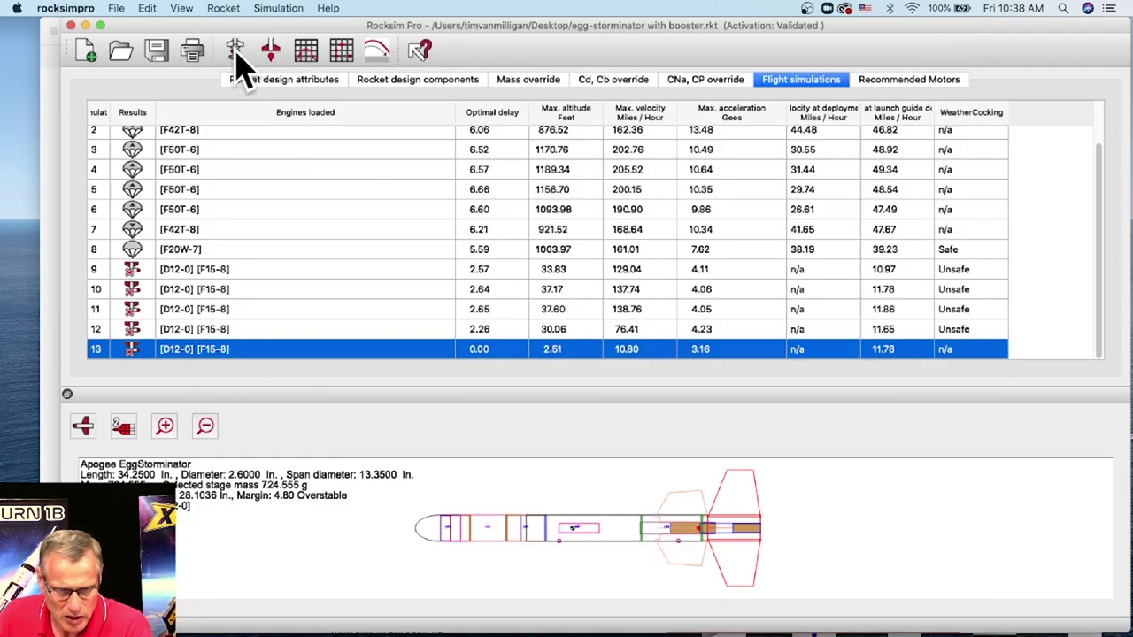
- Run another simulation with the same engines and open its 3D flight profile in an enlarged window
left_click(235, 51)
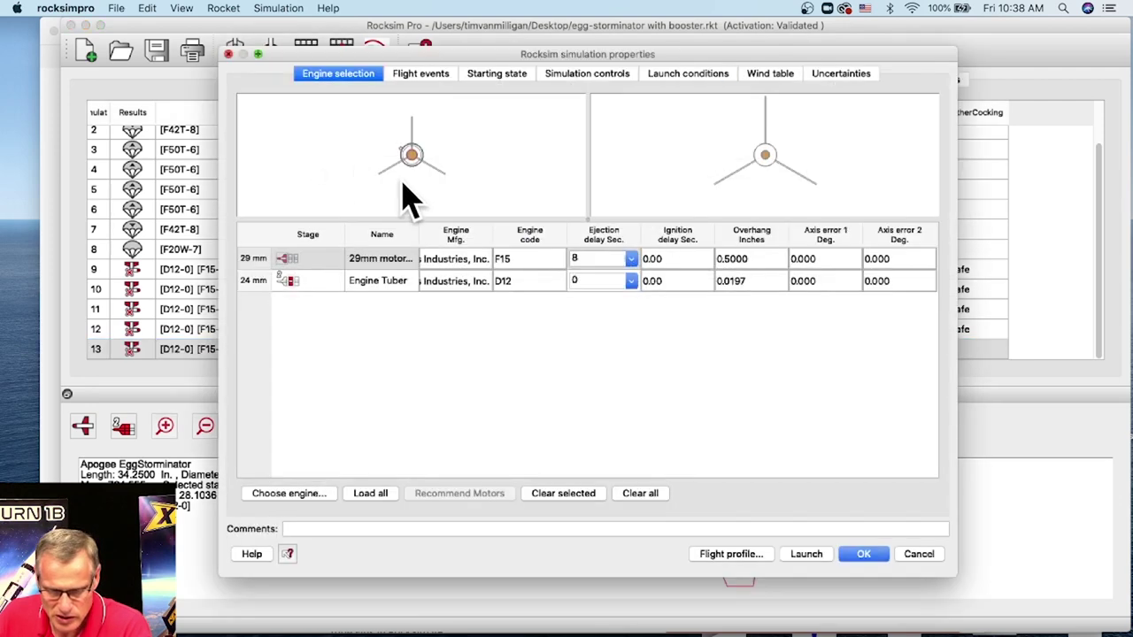
key("Return")
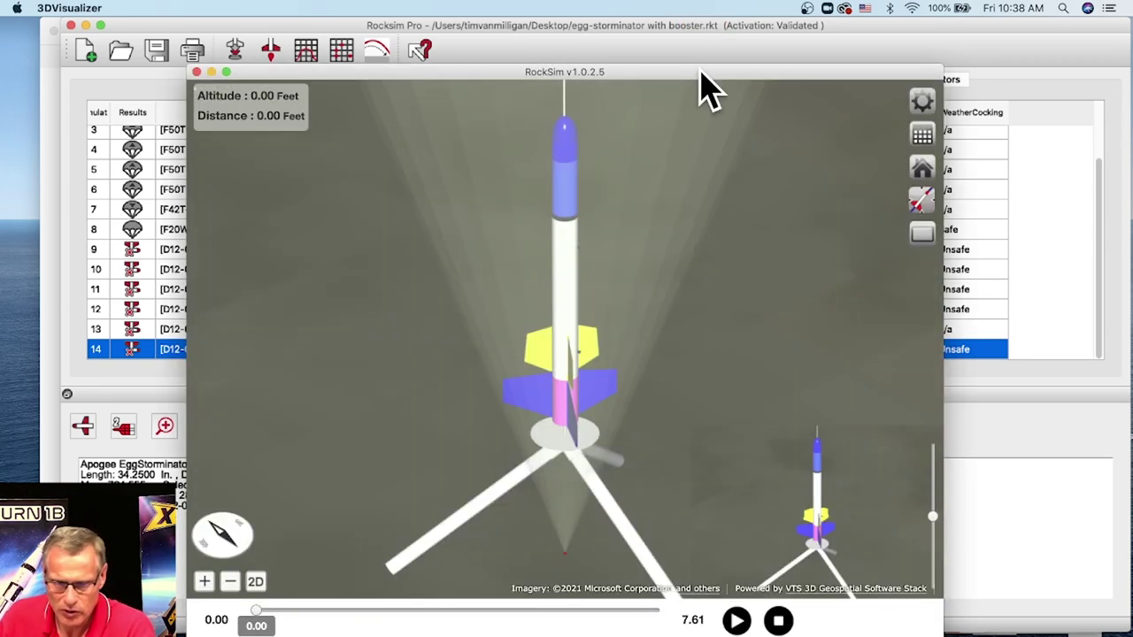
left_click_drag(700, 73, 720, 28)
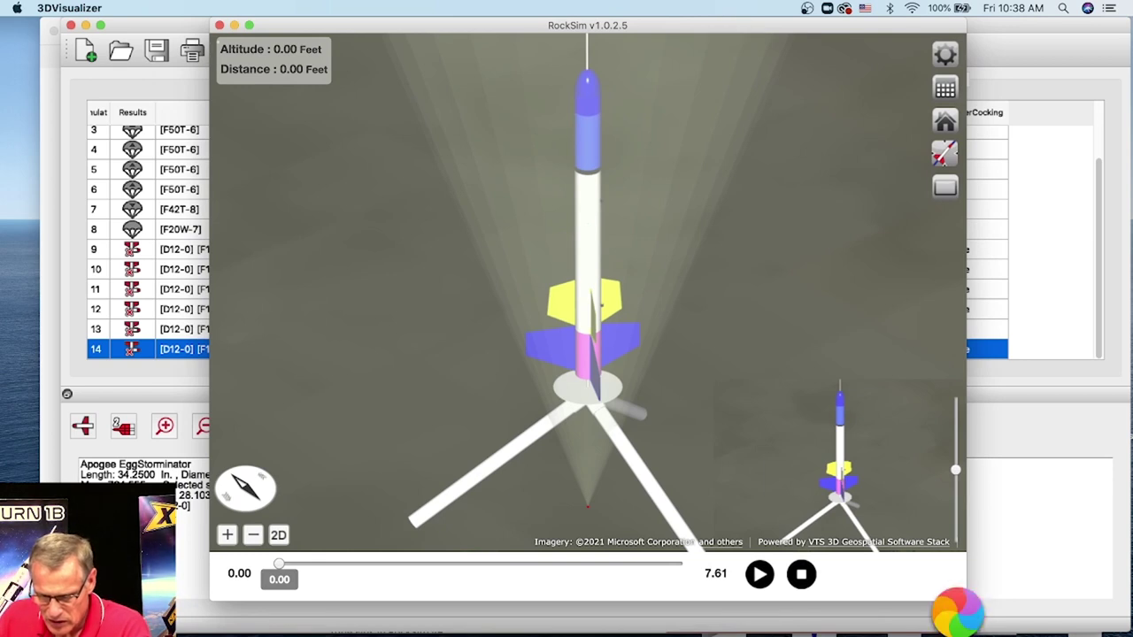
left_click_drag(964, 605, 1112, 629)
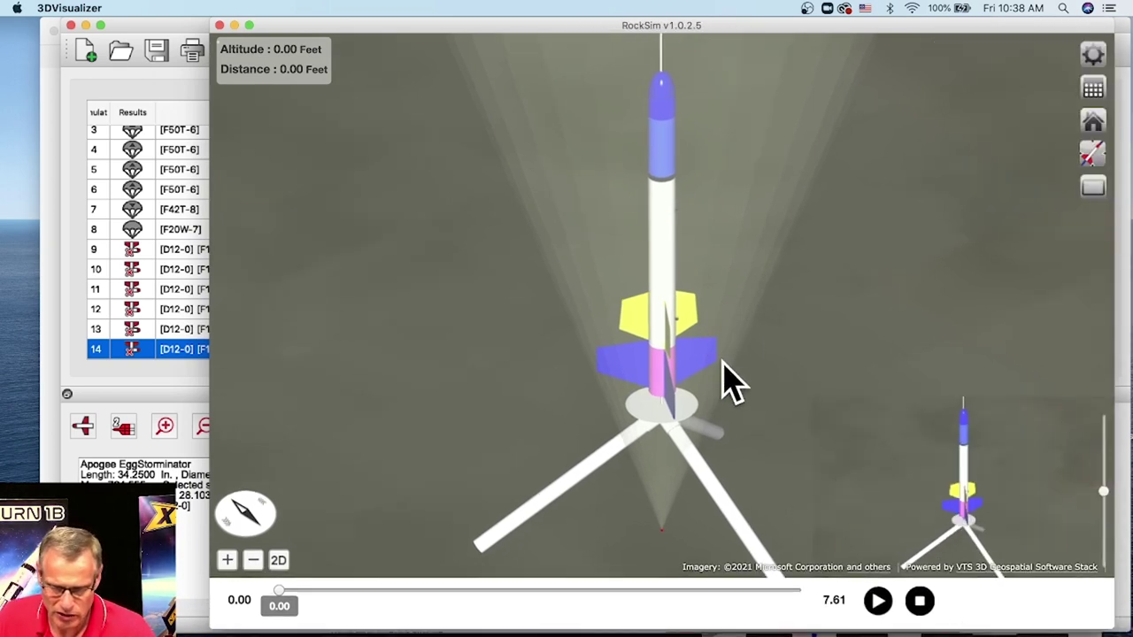
- Examine the two-stage rocket on its pad and the surrounding launch site terrain in the 3D flight profile
left_click_drag(726, 423, 662, 368)
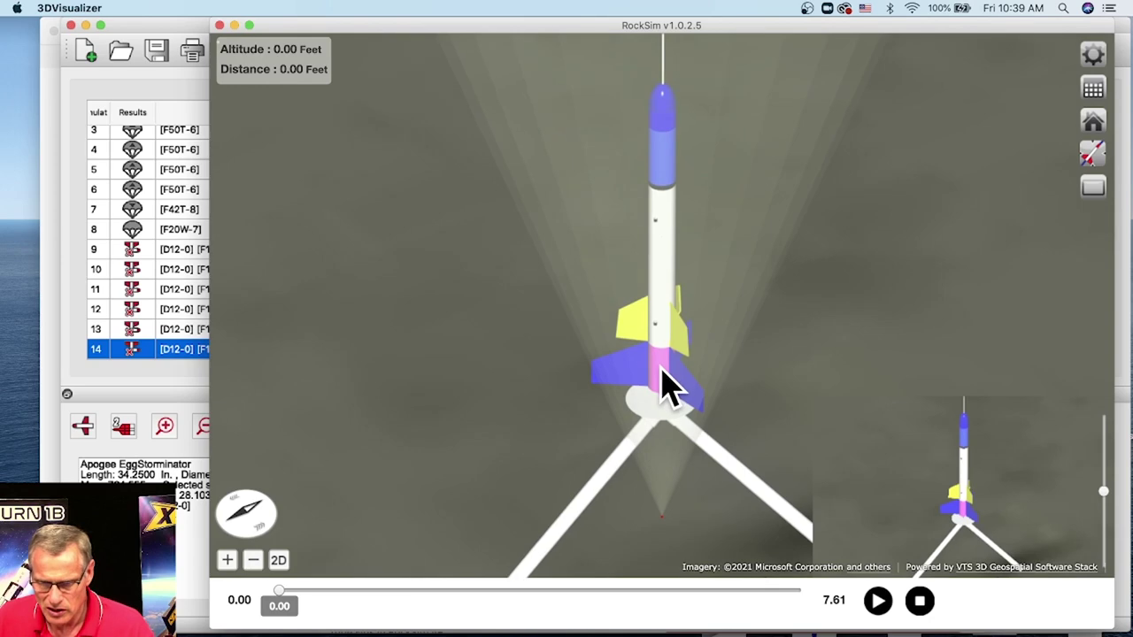
left_click_drag(763, 312, 776, 303)
scroll(696, 306, "down", 5)
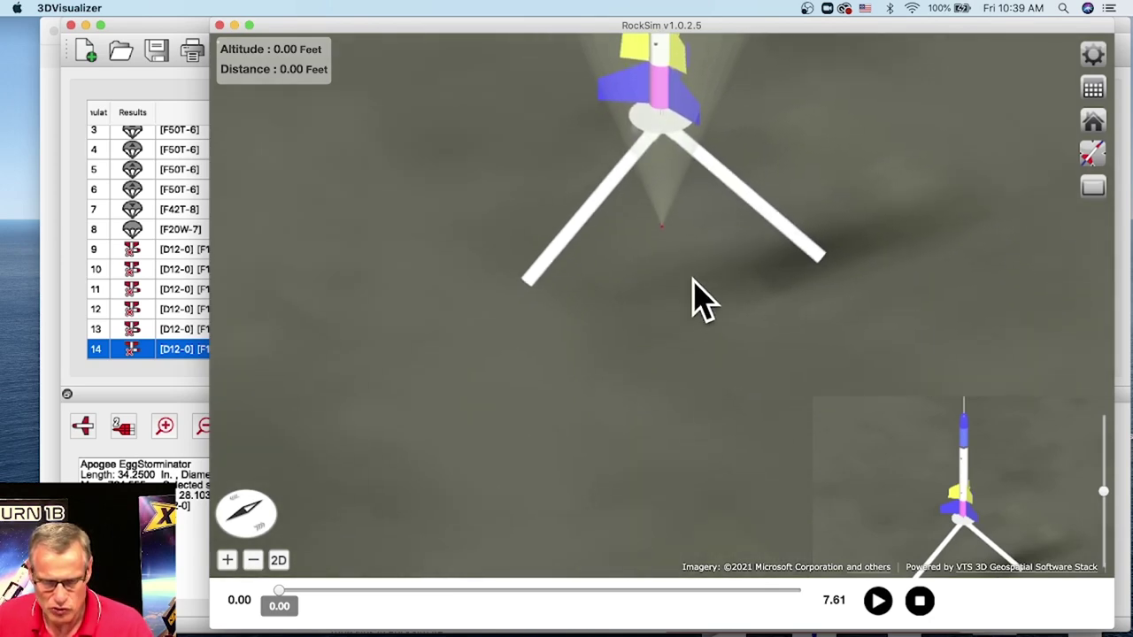
scroll(696, 305, "down", 8)
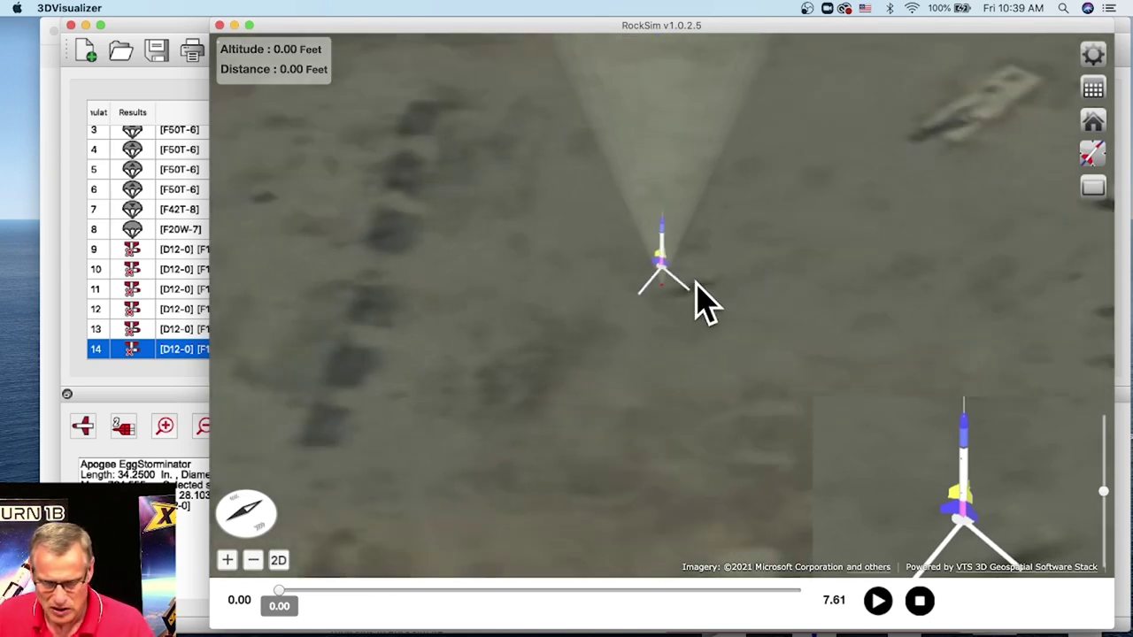
scroll(696, 305, "down", 8)
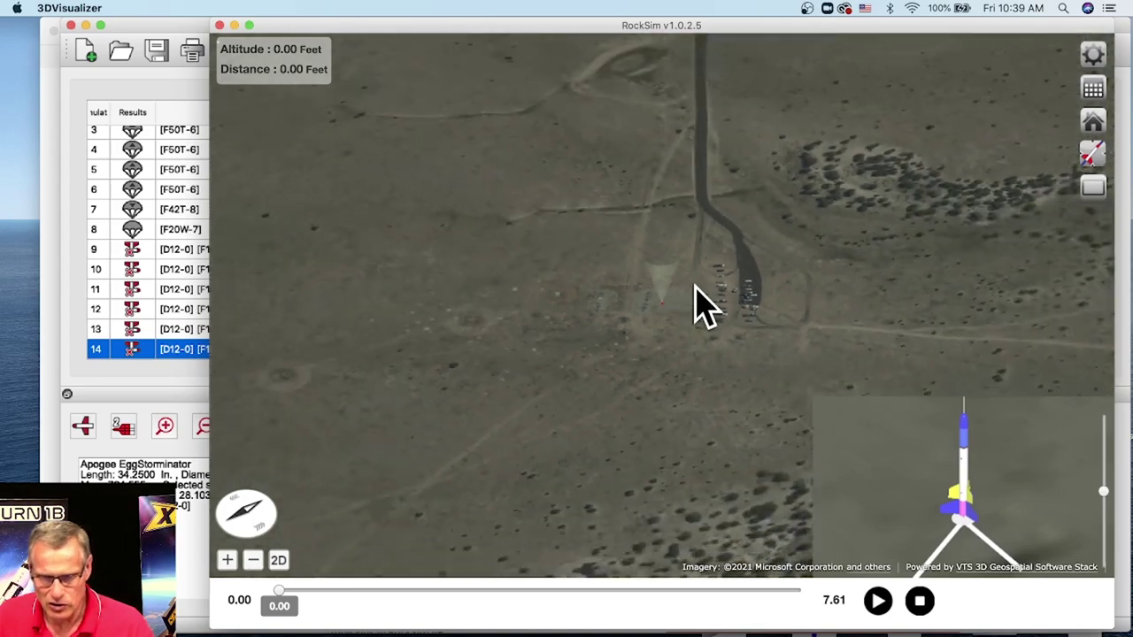
mouse_move(656, 339)
left_mouse_down()
mouse_move(749, 345)
mouse_move(852, 331)
mouse_move(929, 359)
mouse_move(673, 354)
left_mouse_up()
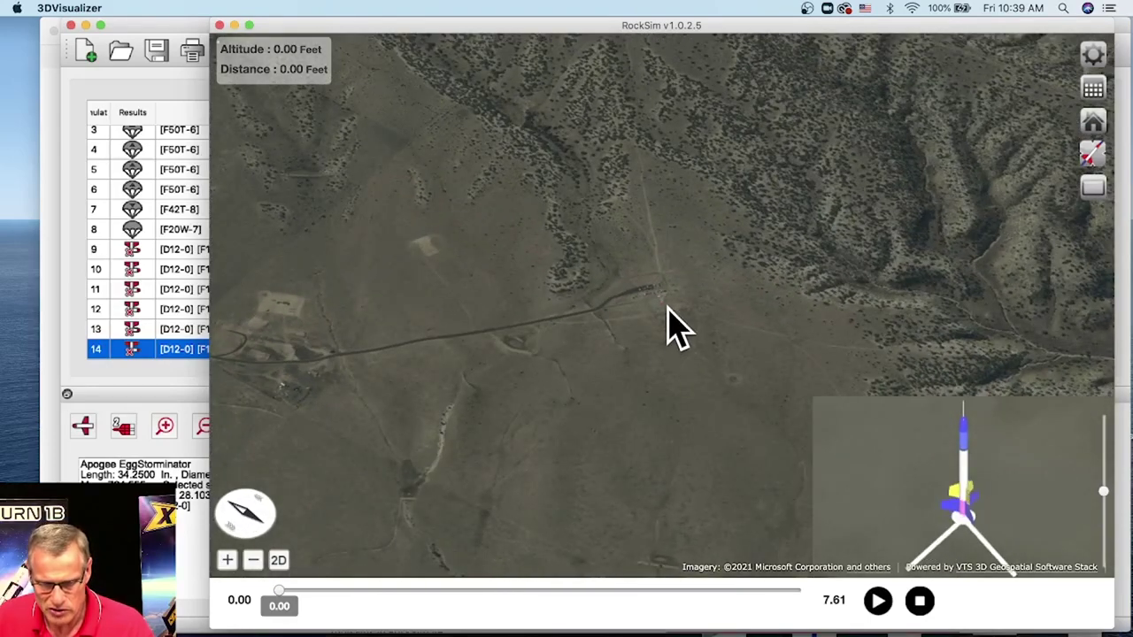
scroll(670, 314, "up", 8)
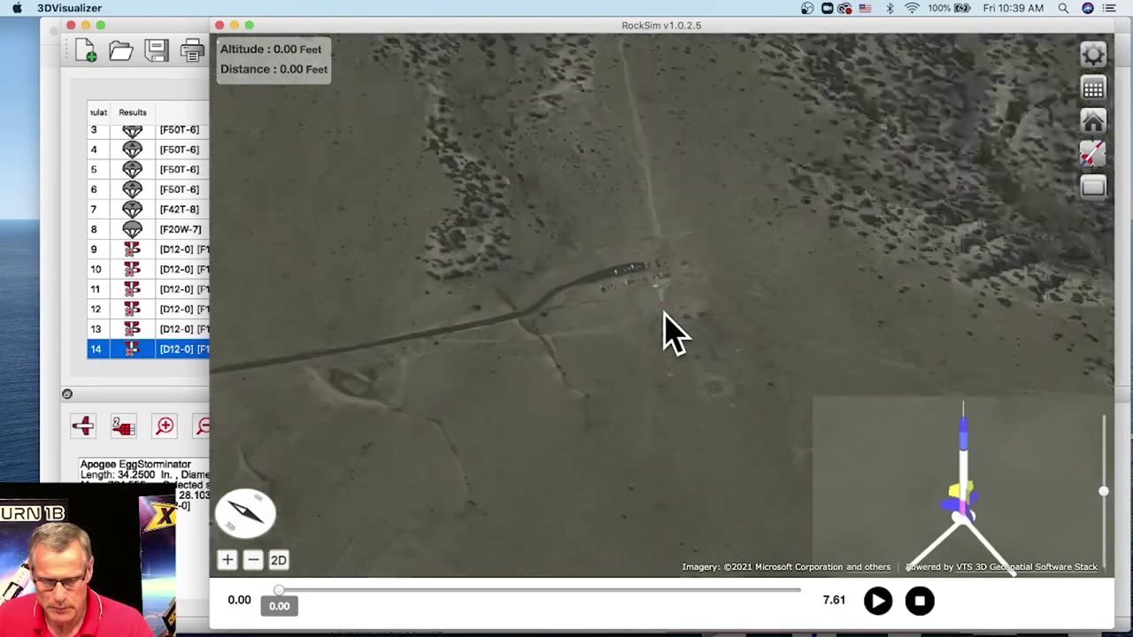
scroll(673, 343, "up", 3)
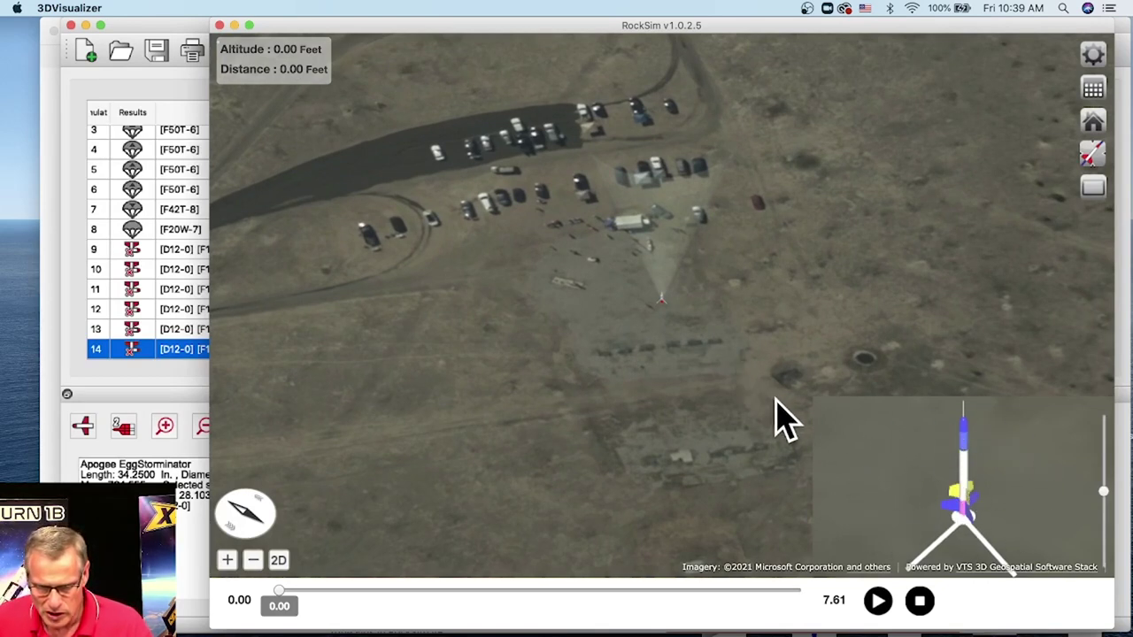
left_click_drag(850, 363, 890, 348)
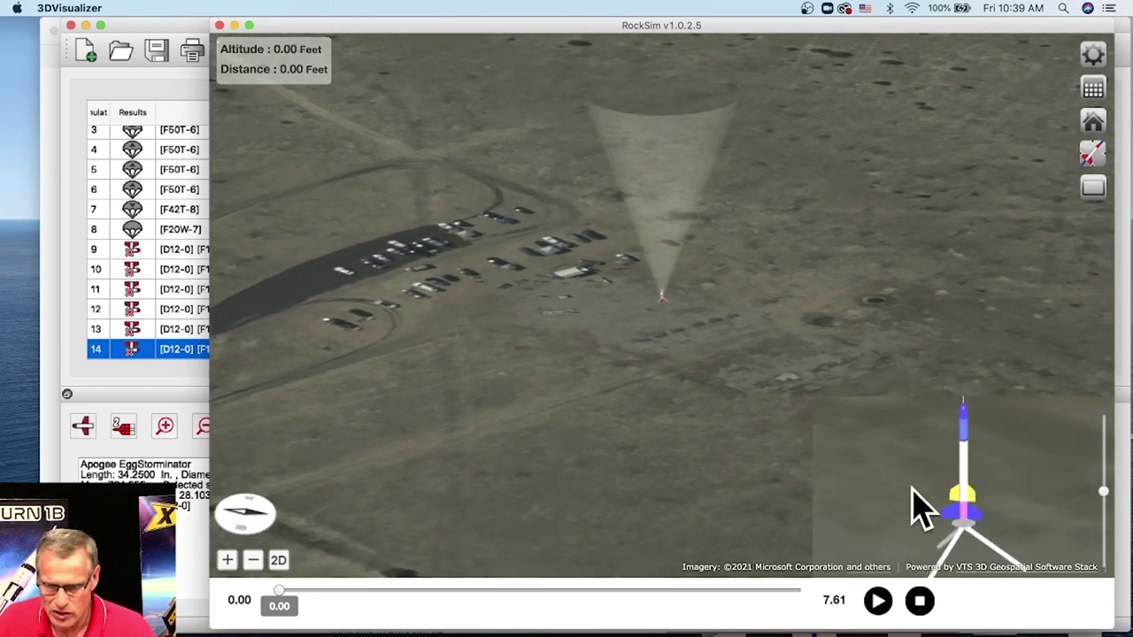
- Play the 3D flight, pause it at 2.40 seconds, and turn off the thrust smoke display
left_click(878, 602)
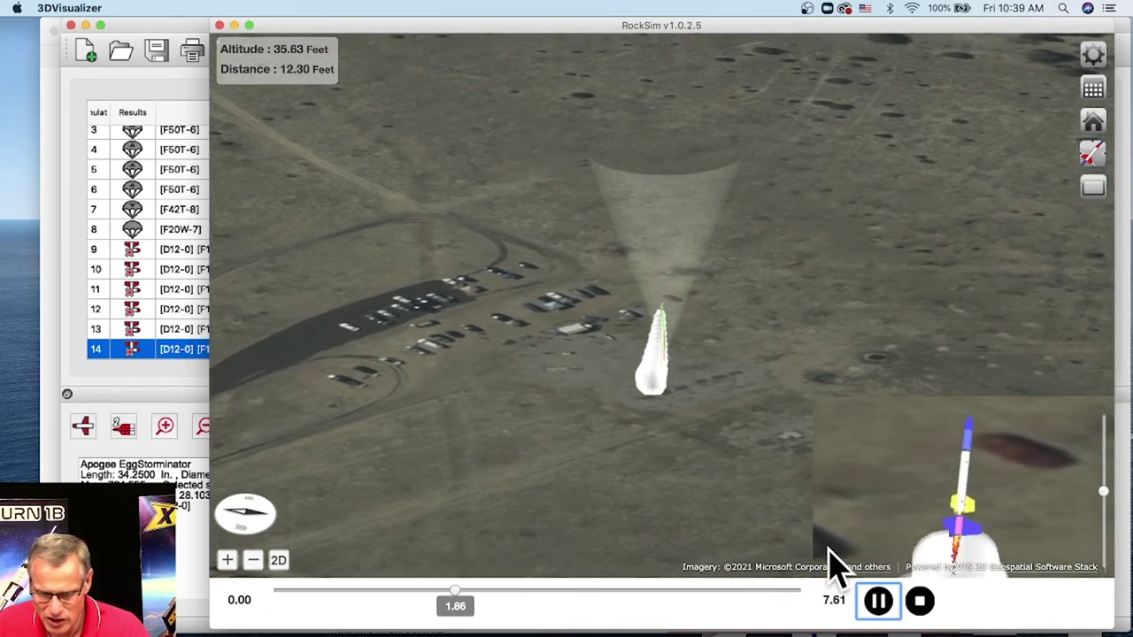
left_click(878, 601)
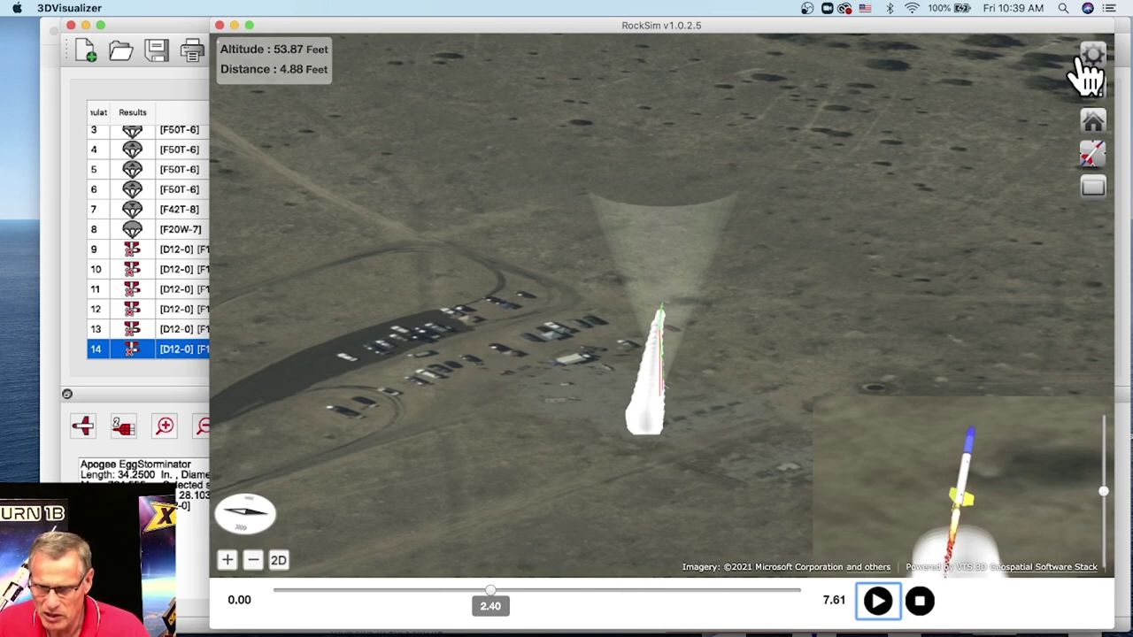
left_click(1094, 58)
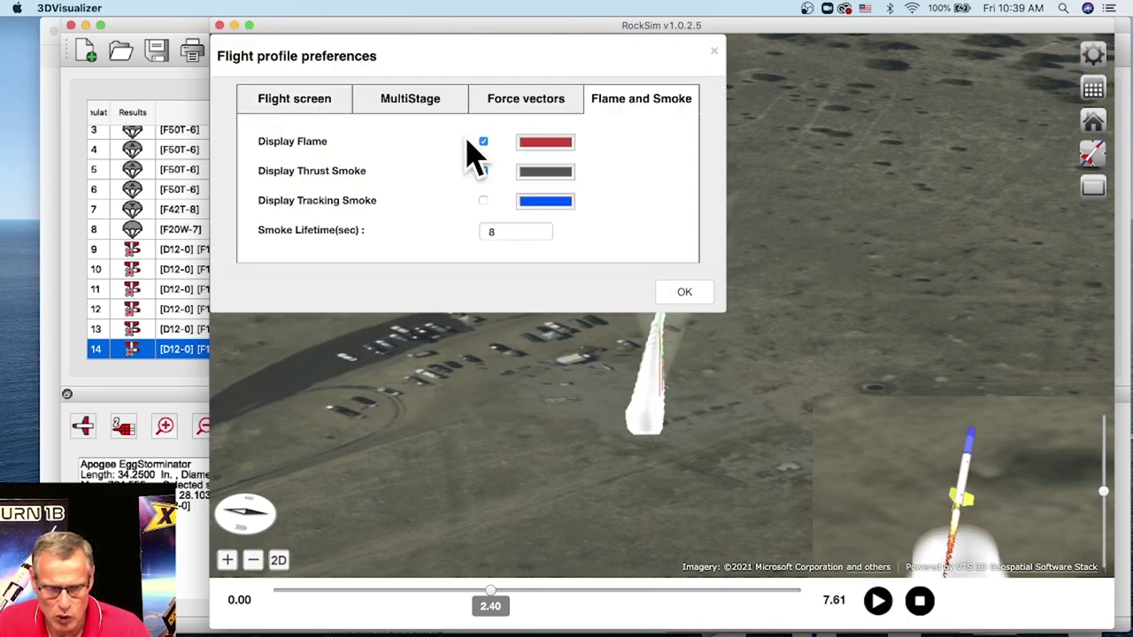
left_click(483, 171)
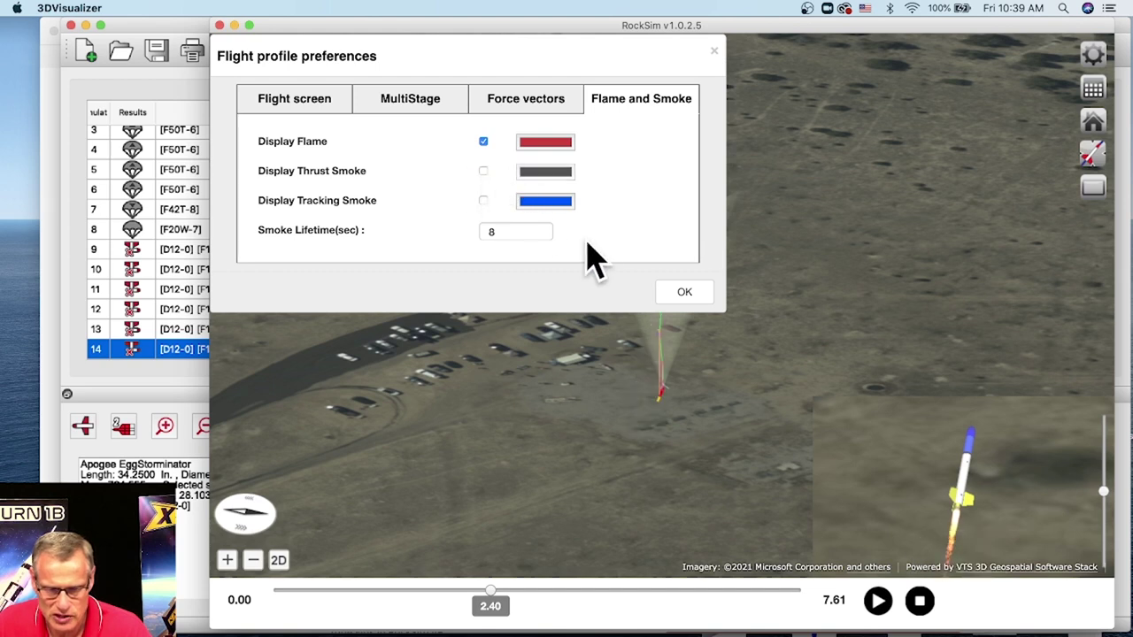
left_click(686, 295)
- Change the camera mode of the 3D flight profile and inspect the stages' flight paths and the separated booster up close
left_click_drag(660, 421, 664, 339)
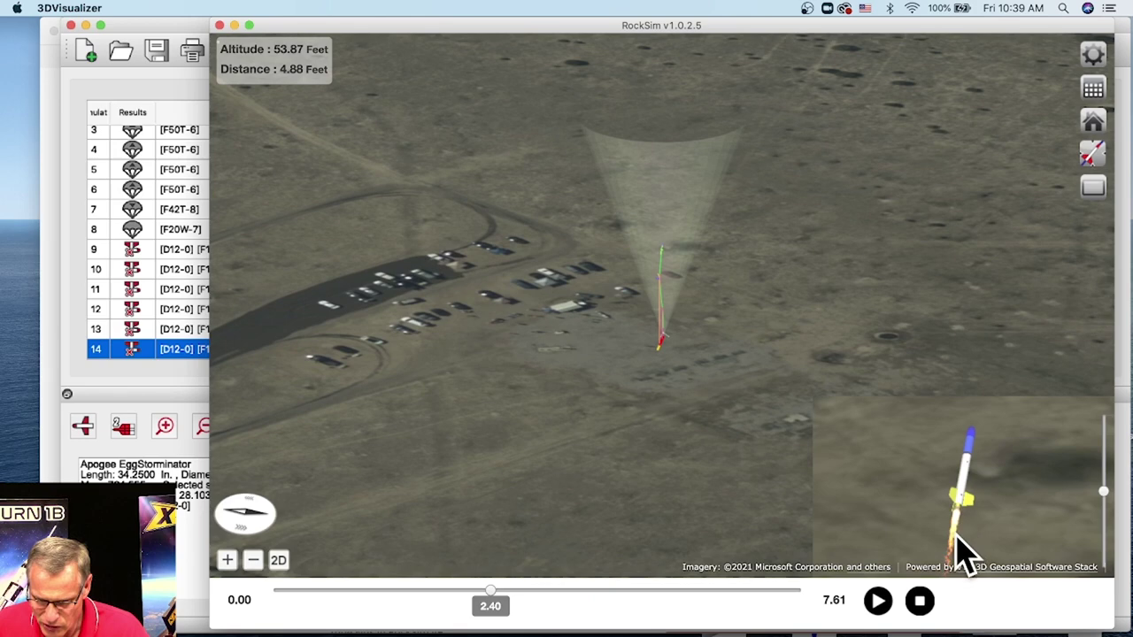
scroll(678, 298, "up", 10)
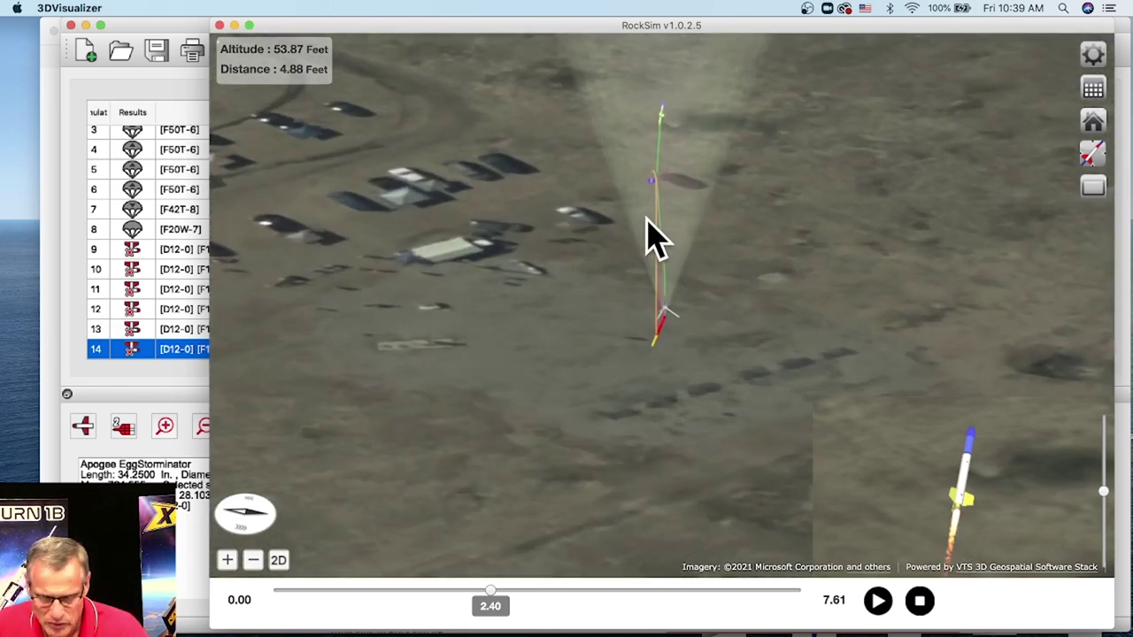
left_click(1097, 160)
left_click(990, 193)
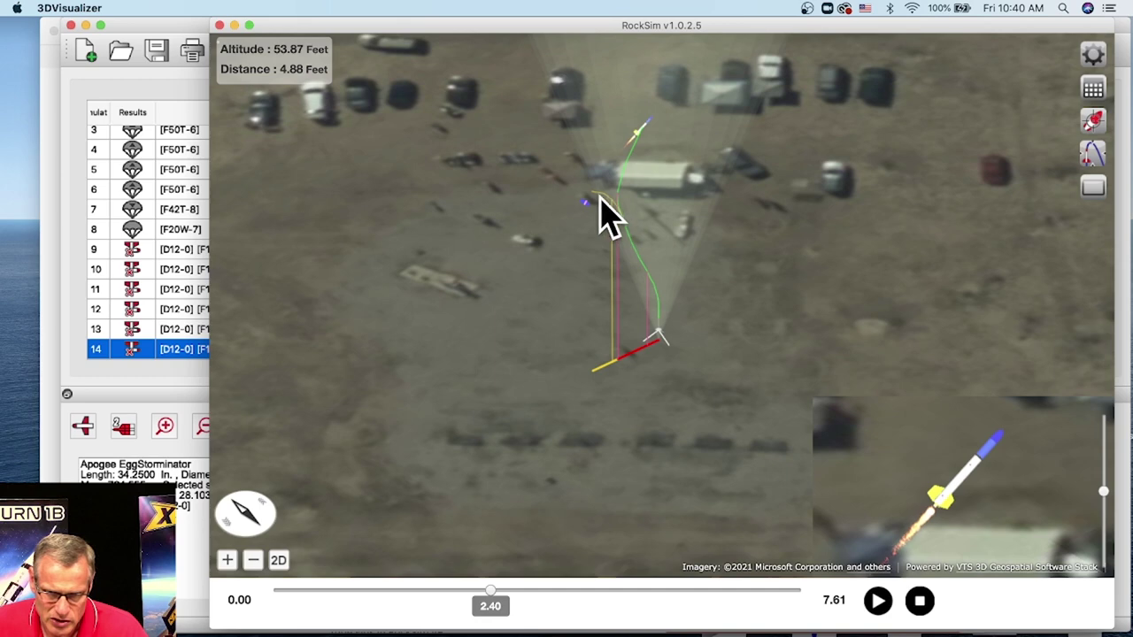
scroll(589, 223, "up", 3)
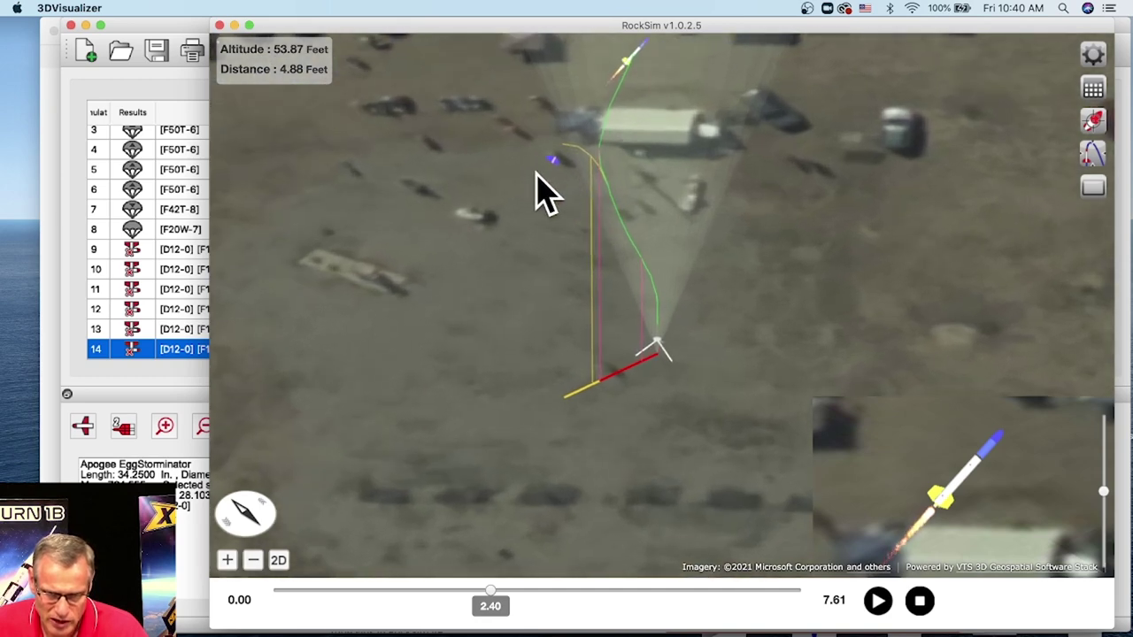
scroll(558, 221, "up", 3)
scroll(571, 292, "up", 3)
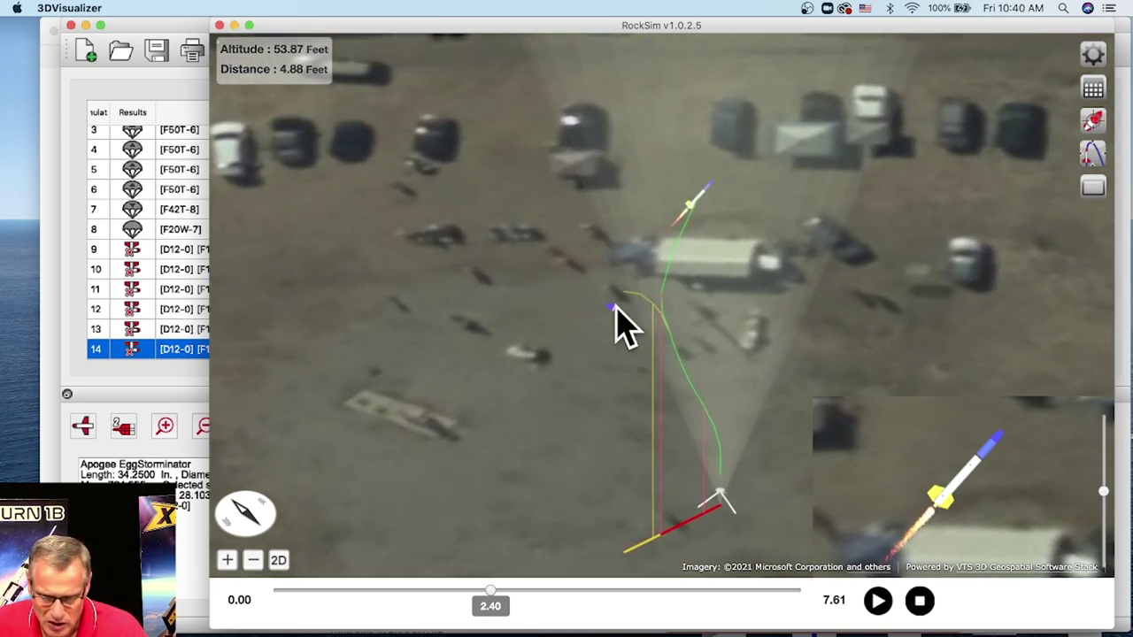
scroll(611, 307, "up", 3)
scroll(584, 320, "up", 3)
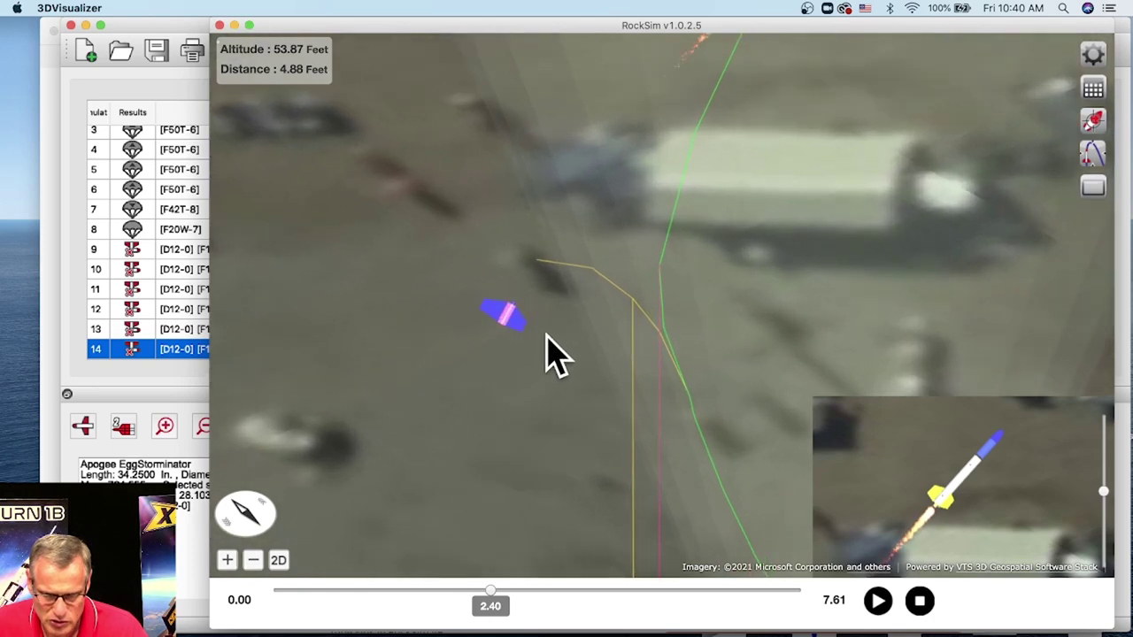
- Move the 3D flight to 4.00 seconds and examine the paths of the sustainer and the separated booster
scroll(560, 336, "up", 3)
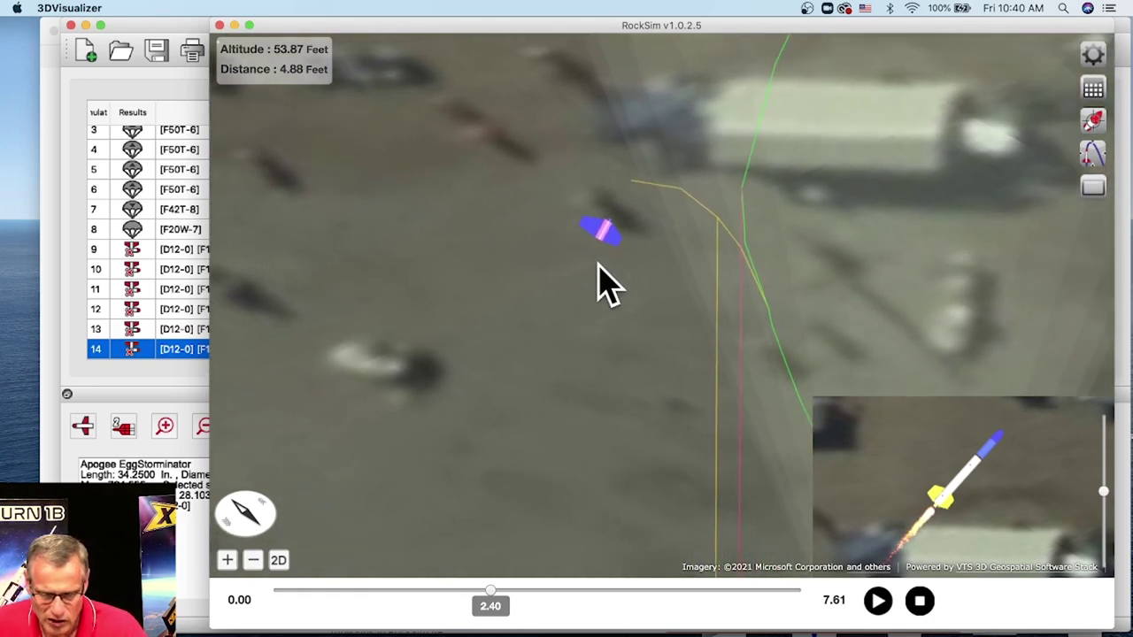
scroll(608, 283, "down", 3)
scroll(599, 285, "down", 2)
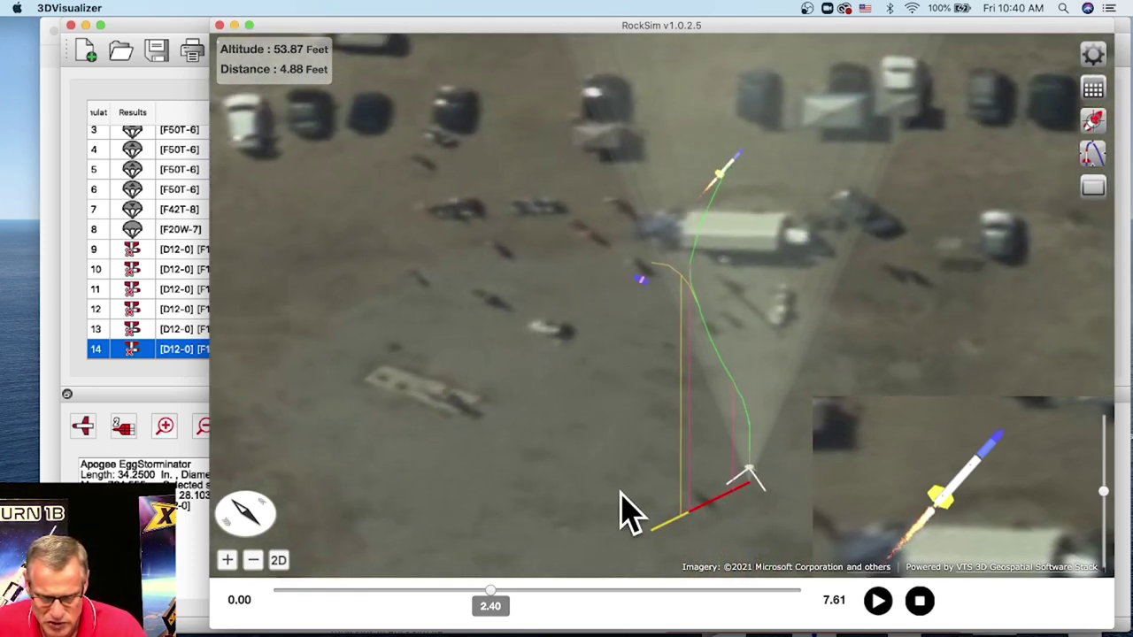
left_click_drag(495, 595, 585, 591)
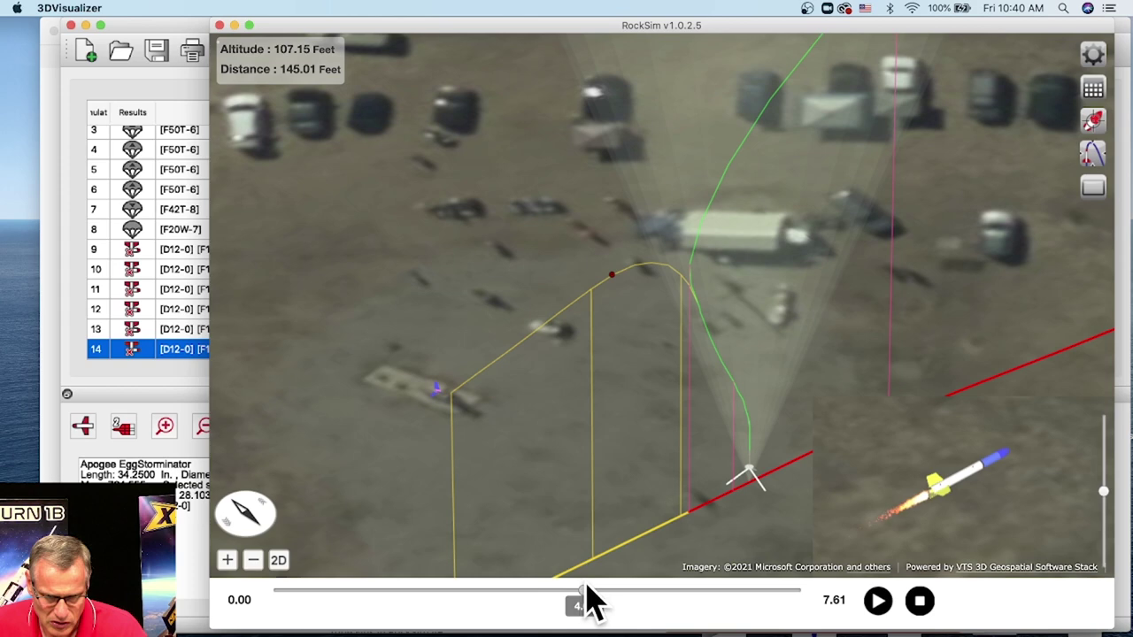
scroll(600, 455, "down", 5)
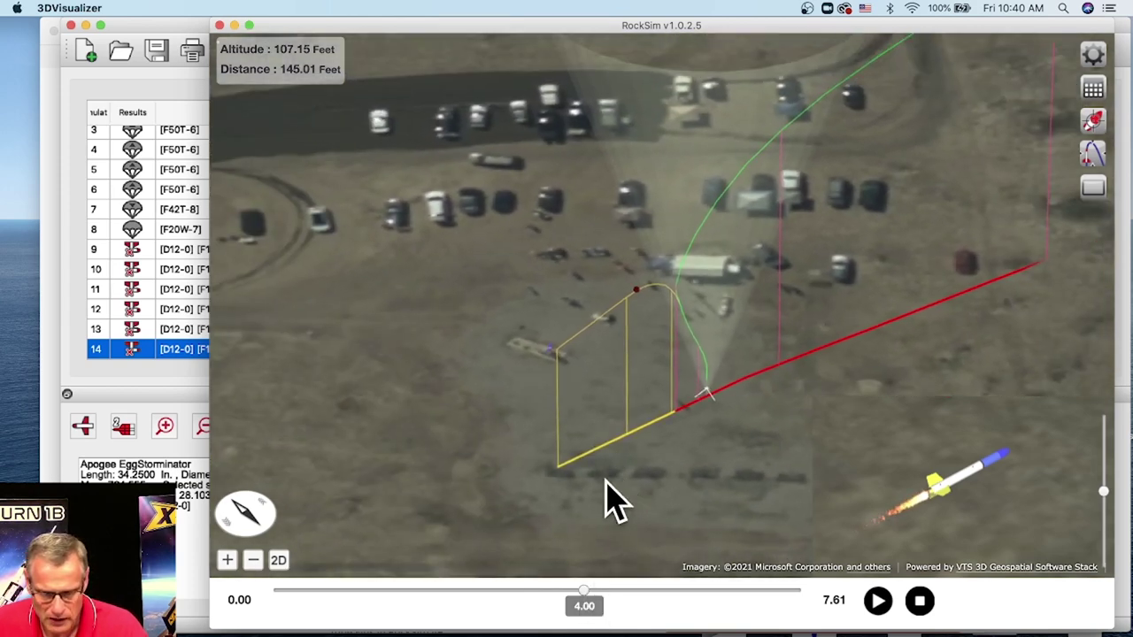
scroll(607, 495, "down", 3)
- Move the 3D flight to 4.86 seconds and view the booster's descent path from the side
left_click_drag(592, 608, 635, 589)
left_click_drag(632, 392, 562, 292)
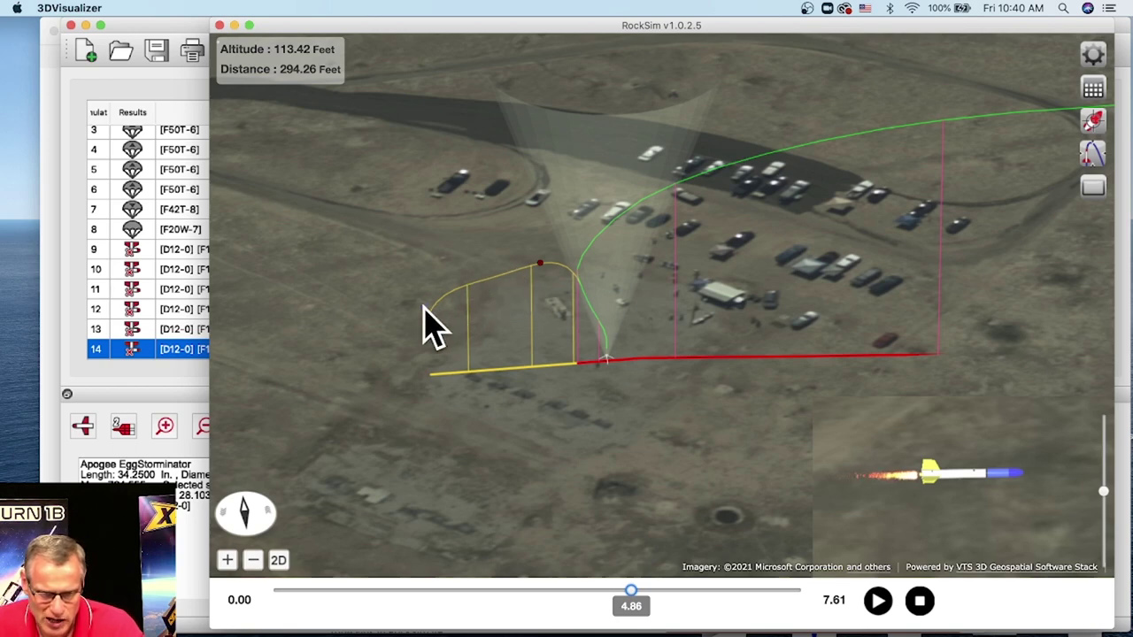
scroll(423, 325, "up", 3)
scroll(409, 424, "up", 3)
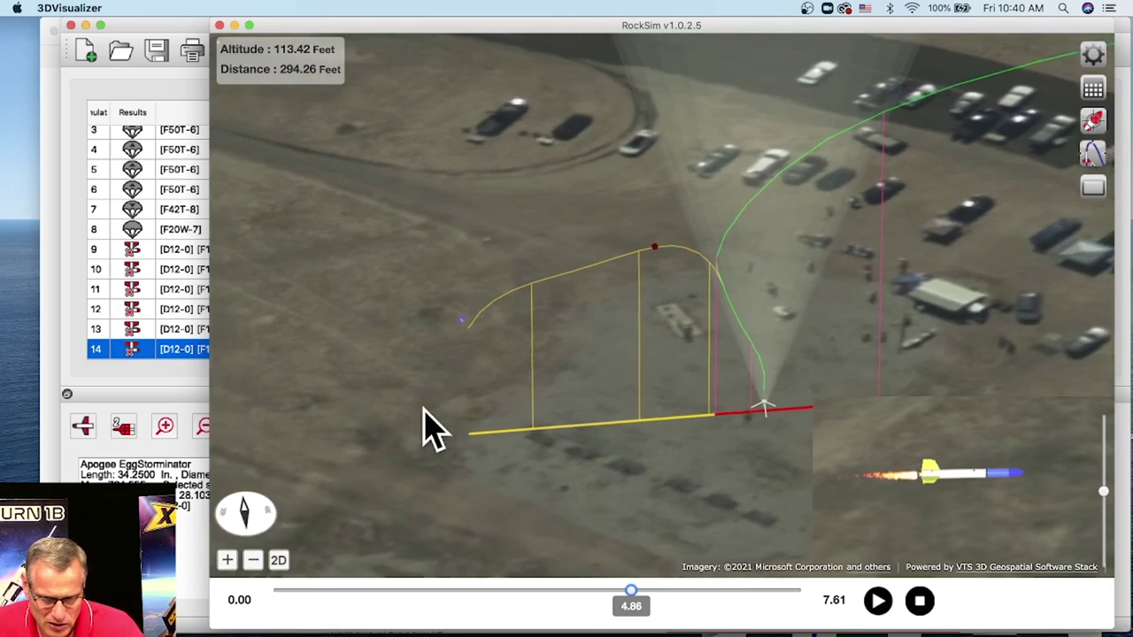
- Rewind the 3D flight to 3.62 seconds and inspect the booster's tumbling up close while stepping forward to 4.86 seconds
left_click_drag(627, 596, 561, 602)
scroll(571, 301, "up", 3)
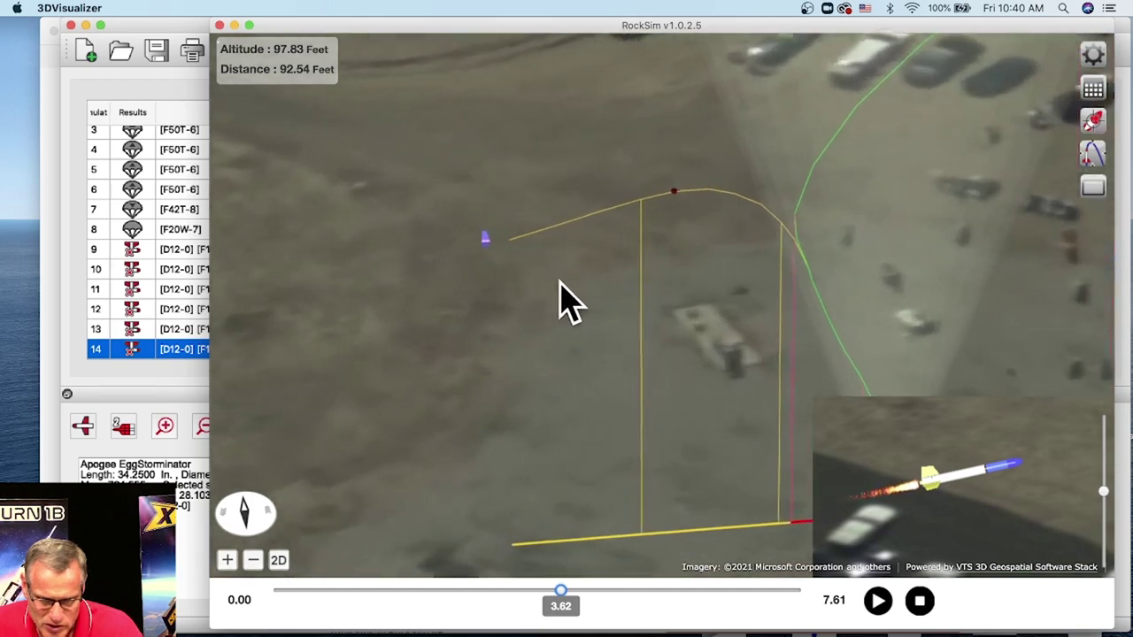
scroll(570, 301, "up", 5)
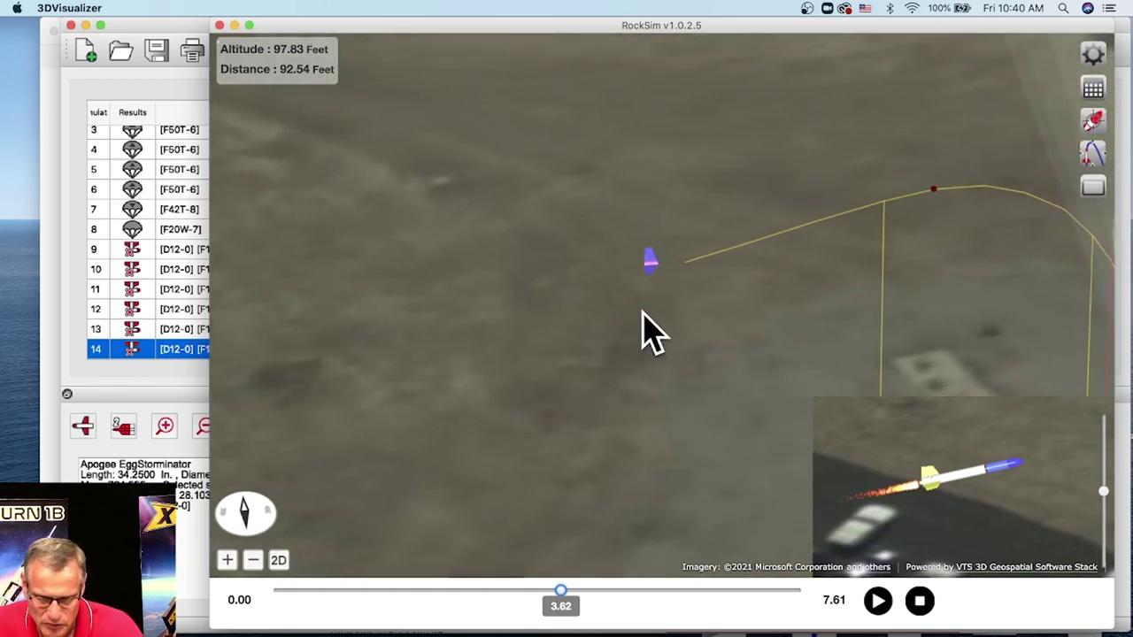
scroll(652, 332, "up", 3)
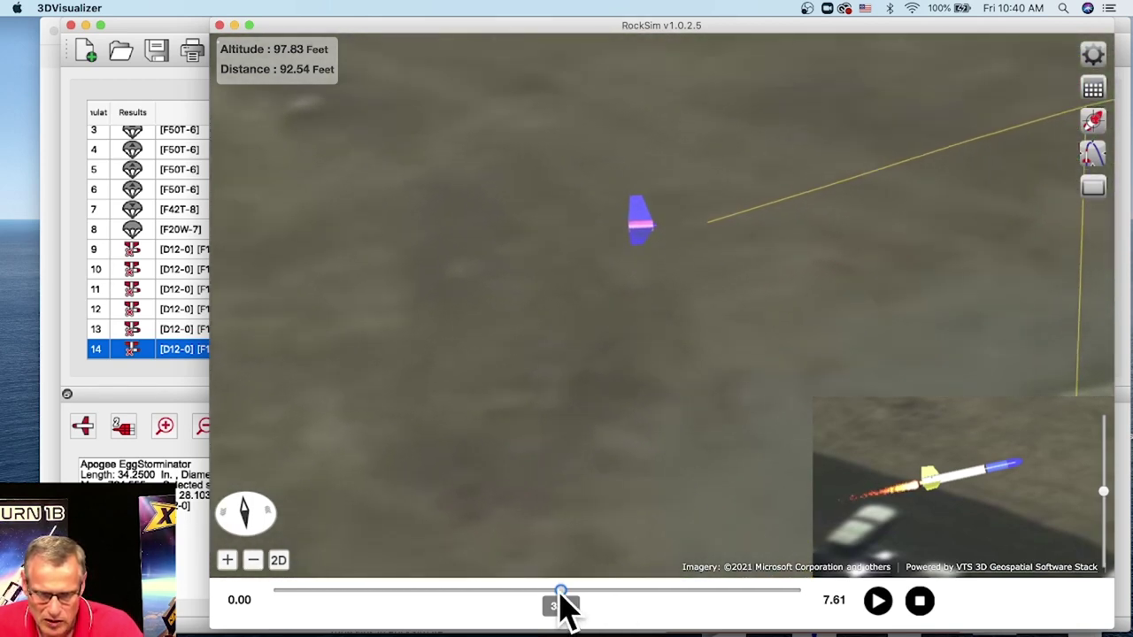
left_click_drag(564, 596, 594, 593)
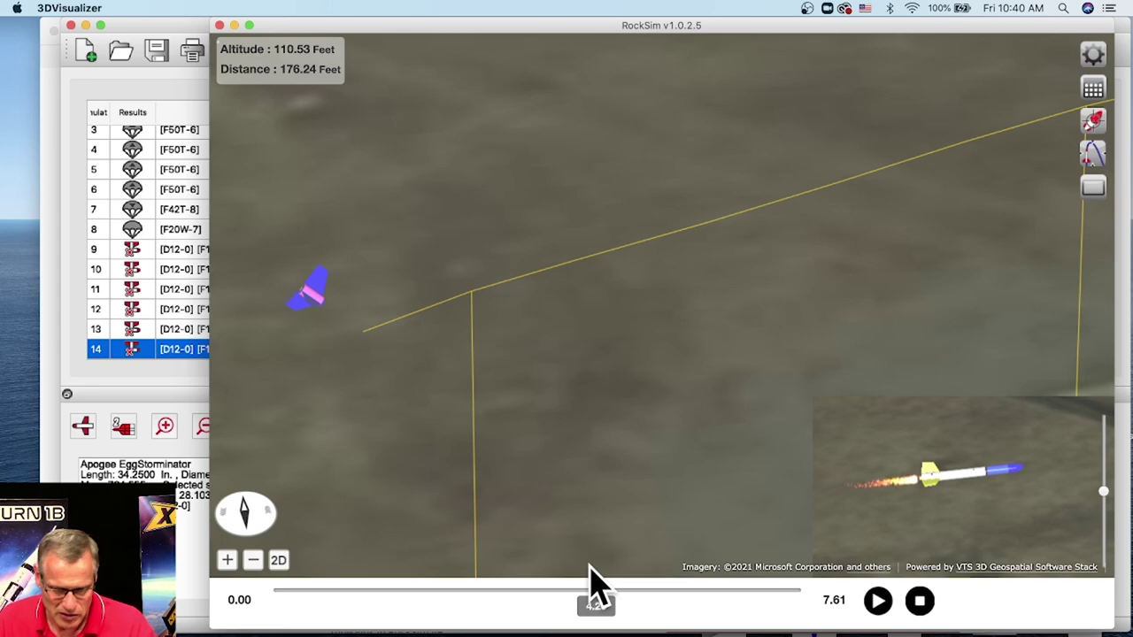
scroll(595, 507, "up", 5)
left_click_drag(591, 594, 631, 591)
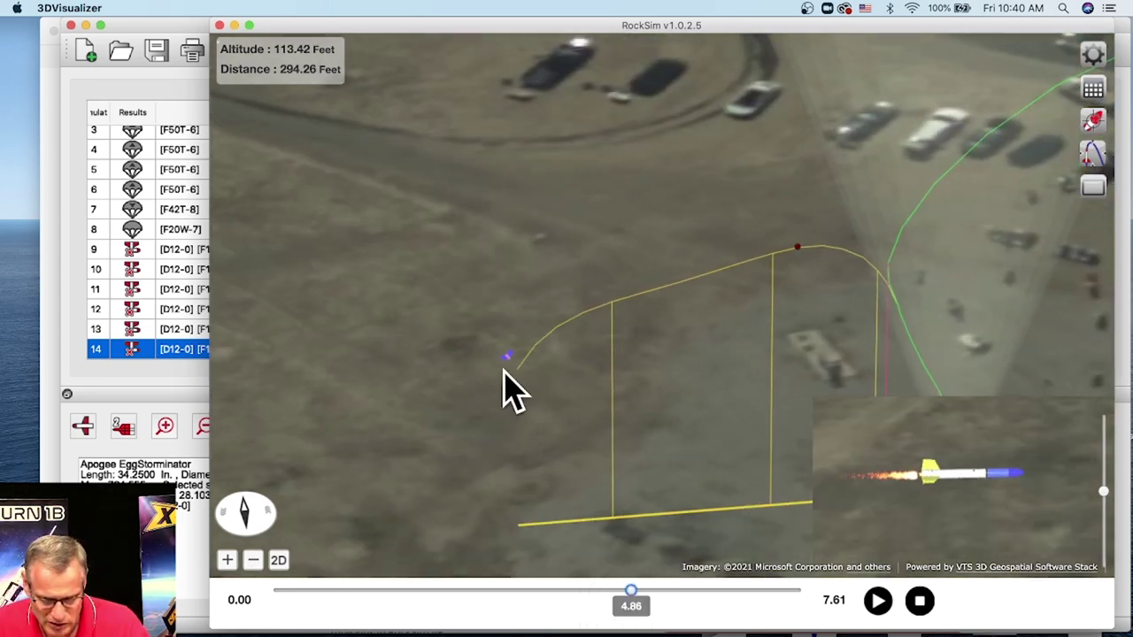
- Advance the 3D flight to 6.25 seconds and inspect the booster's fall toward the ground
left_click_drag(630, 592, 677, 591)
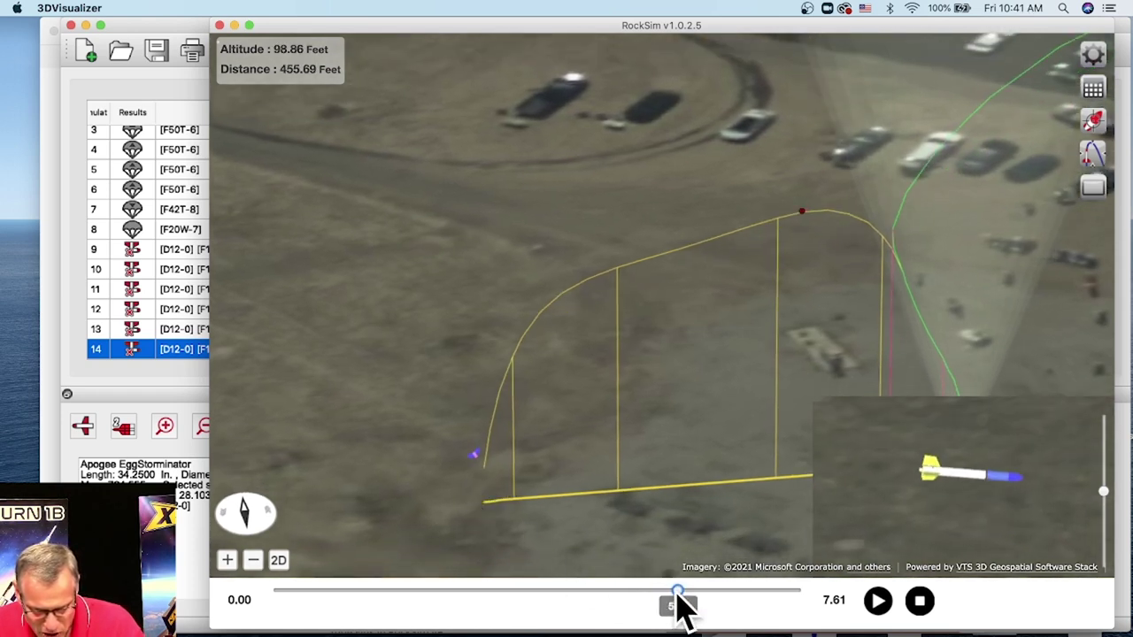
left_click_drag(678, 593, 714, 591)
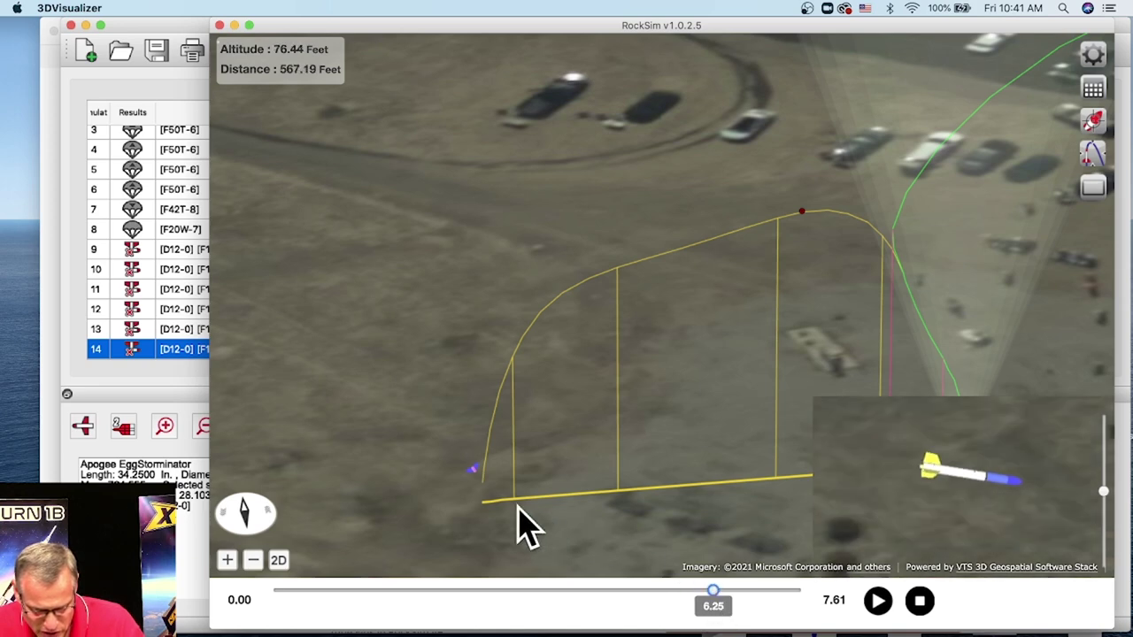
scroll(475, 506, "up", 5)
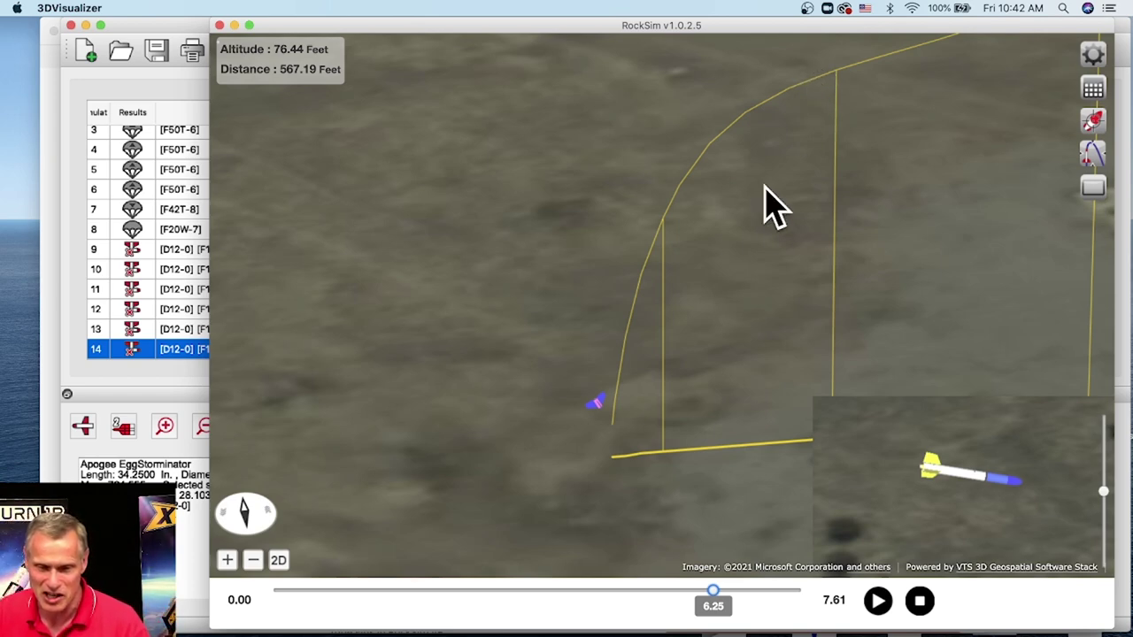
scroll(784, 227, "down", 3)
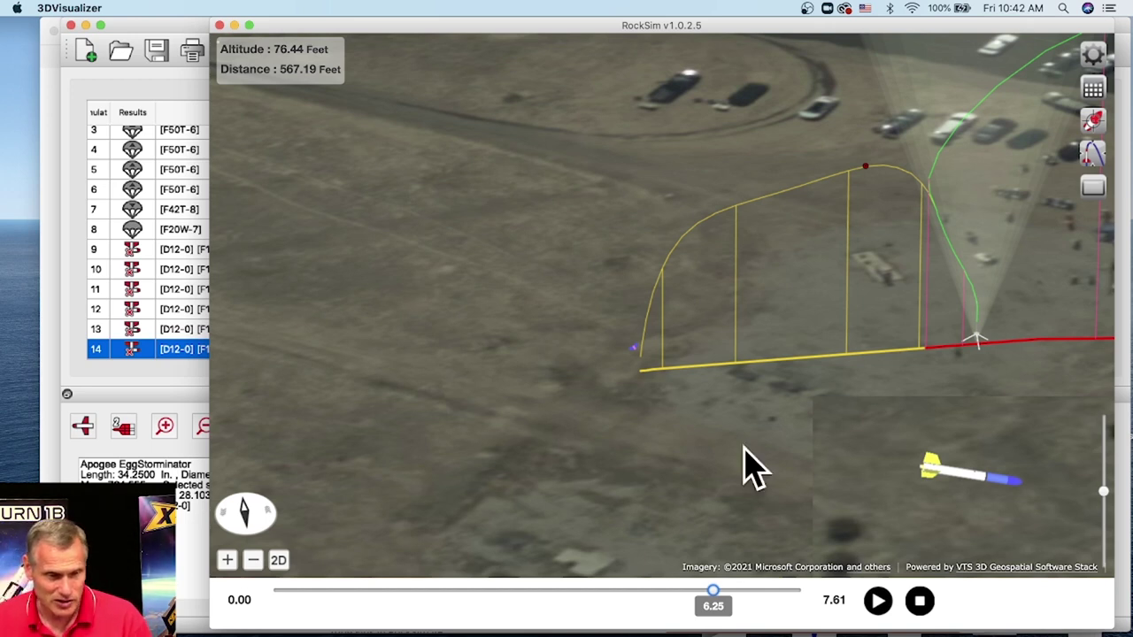
- Close the 3D flight profile and the web page, and switch to the standard Rocksim window of the EggStorminator booster design
left_click(220, 26)
key("super+Tab")
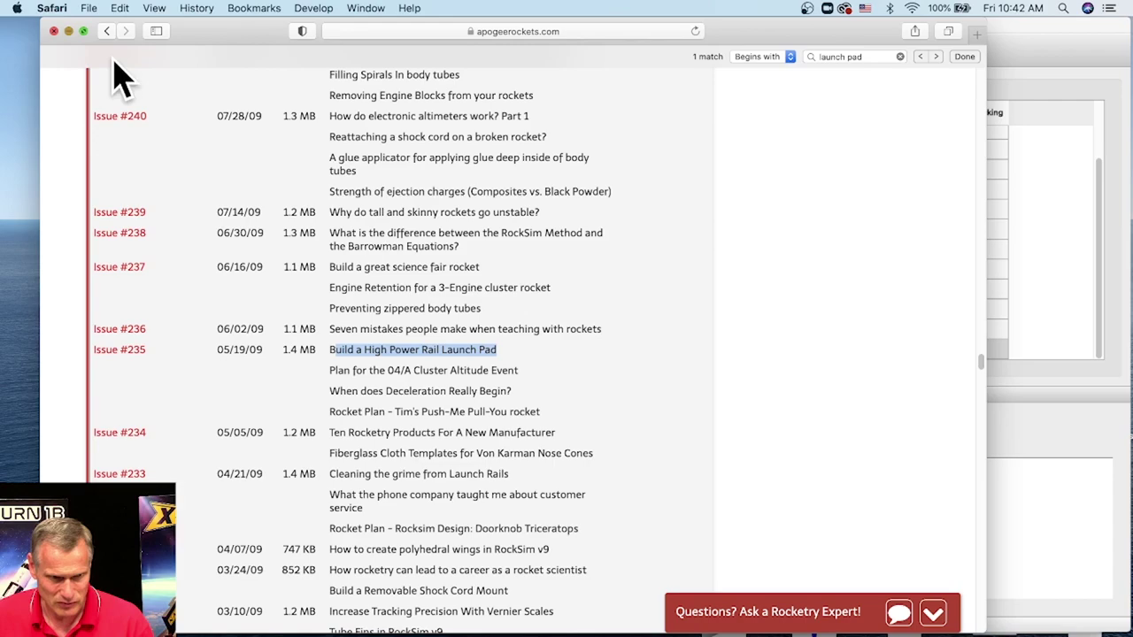
key("super+w")
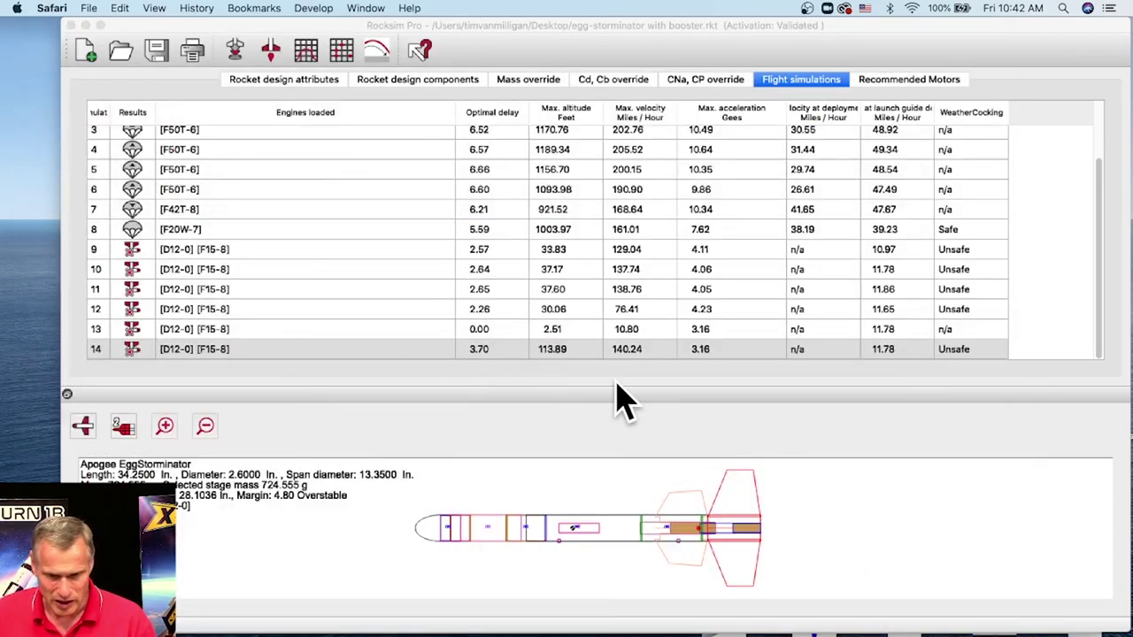
left_click(496, 49)
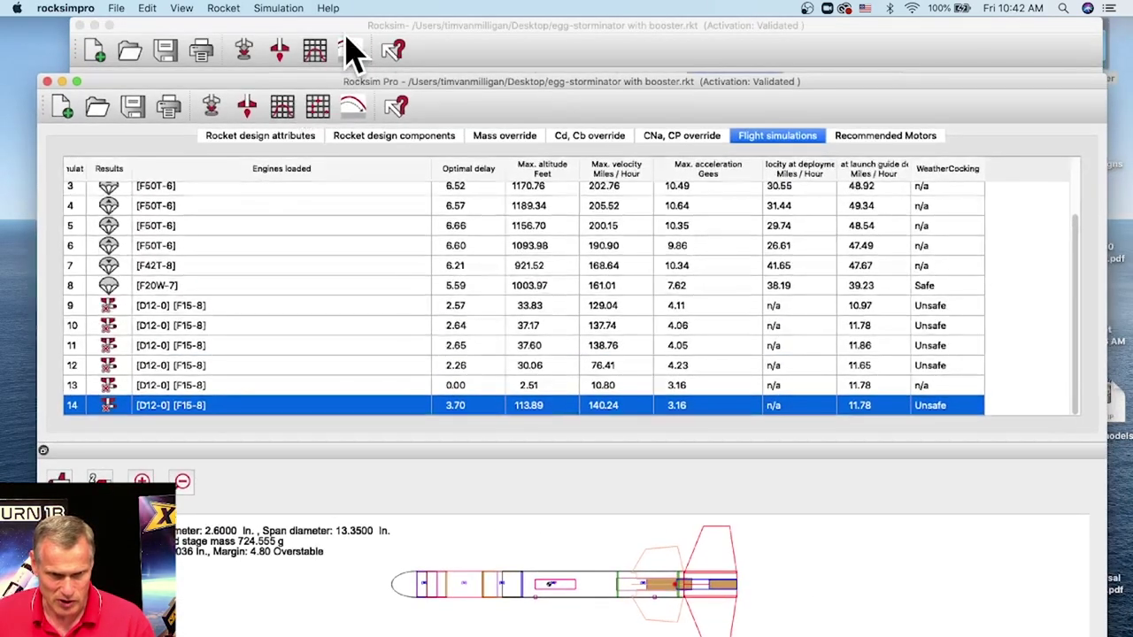
left_click(346, 45)
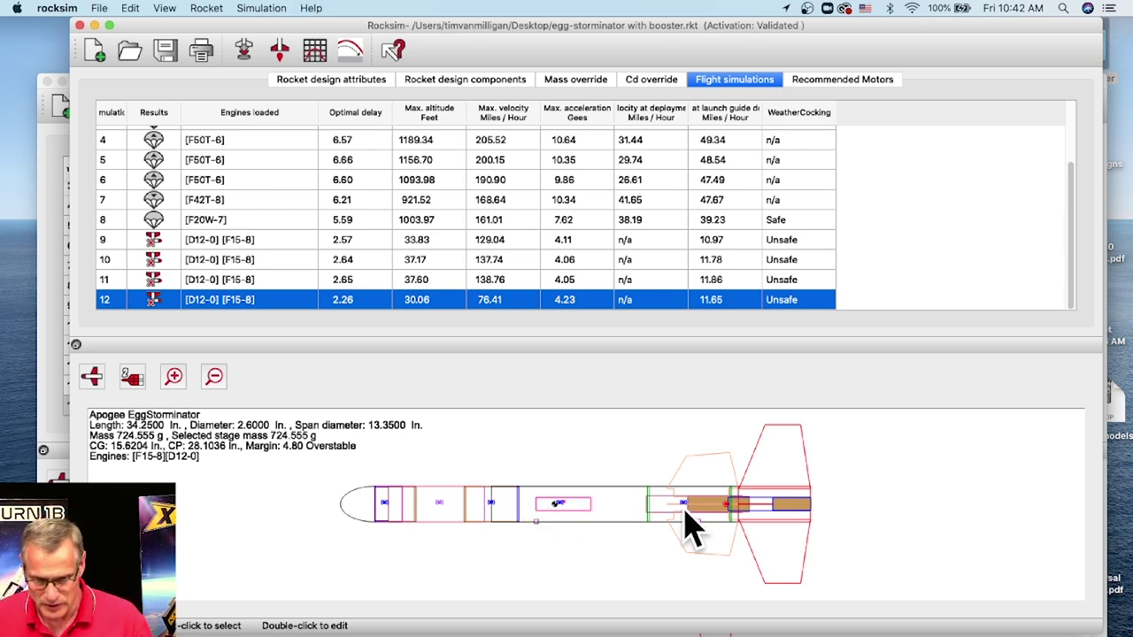
- Change the EggStorminator to a single stage rocket, deleting all components of the booster stage
left_click(425, 82)
left_click(144, 246)
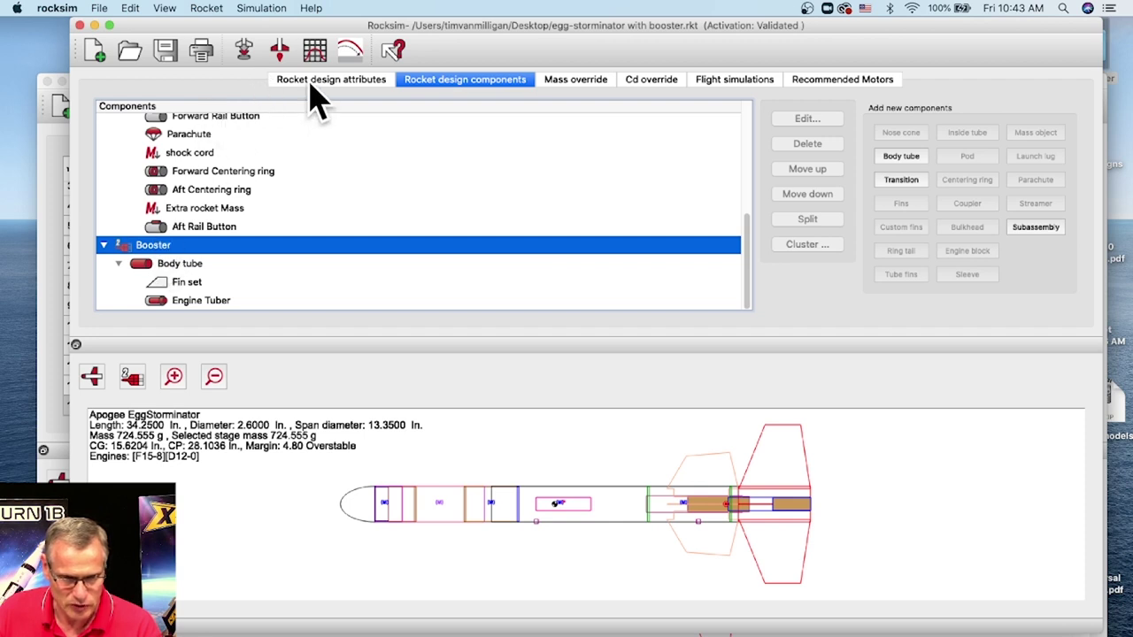
left_click(356, 79)
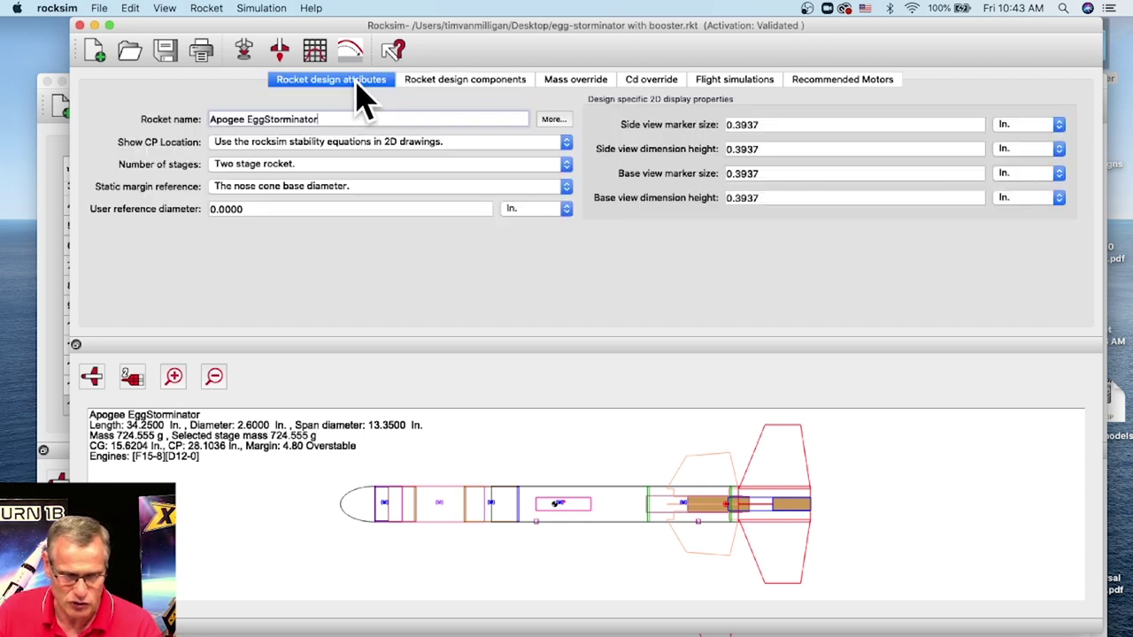
left_click(226, 164)
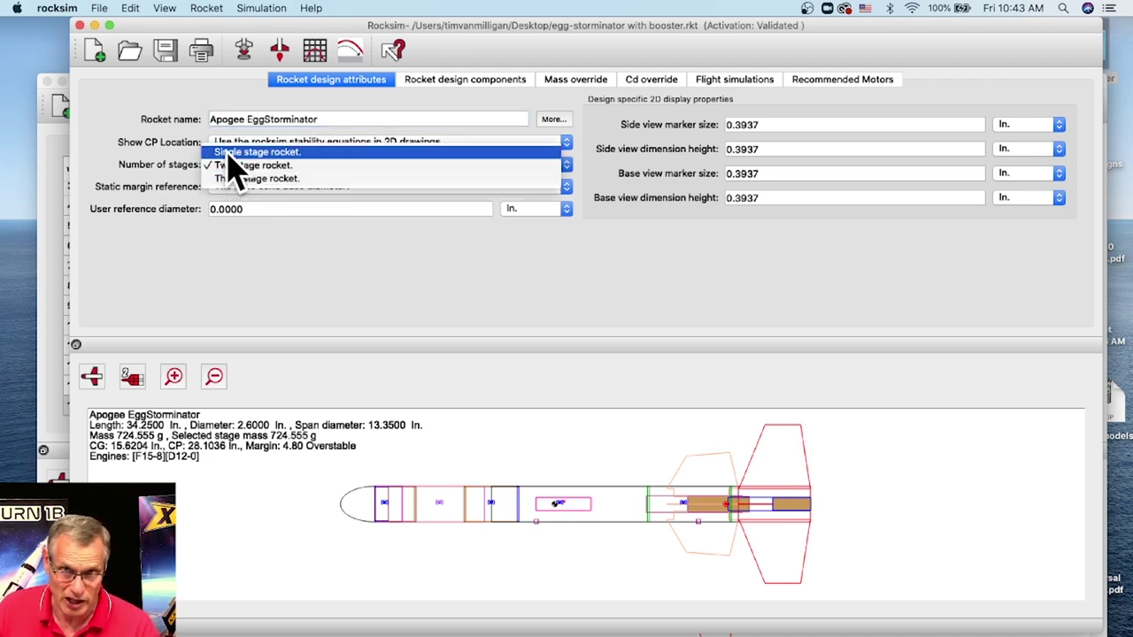
left_click(228, 154)
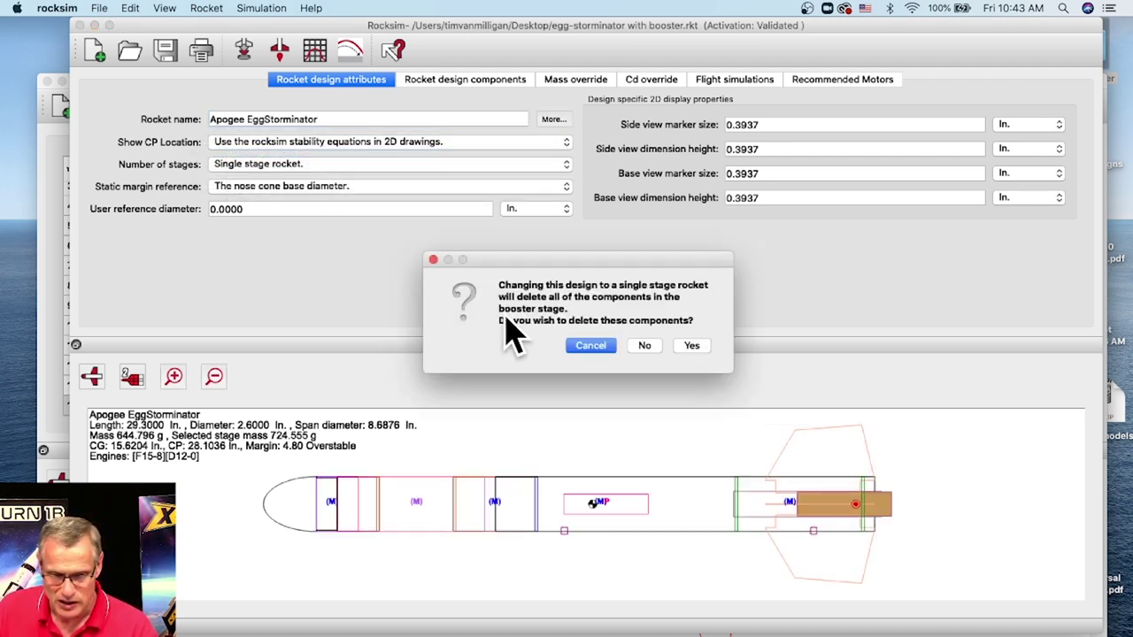
left_click(695, 348)
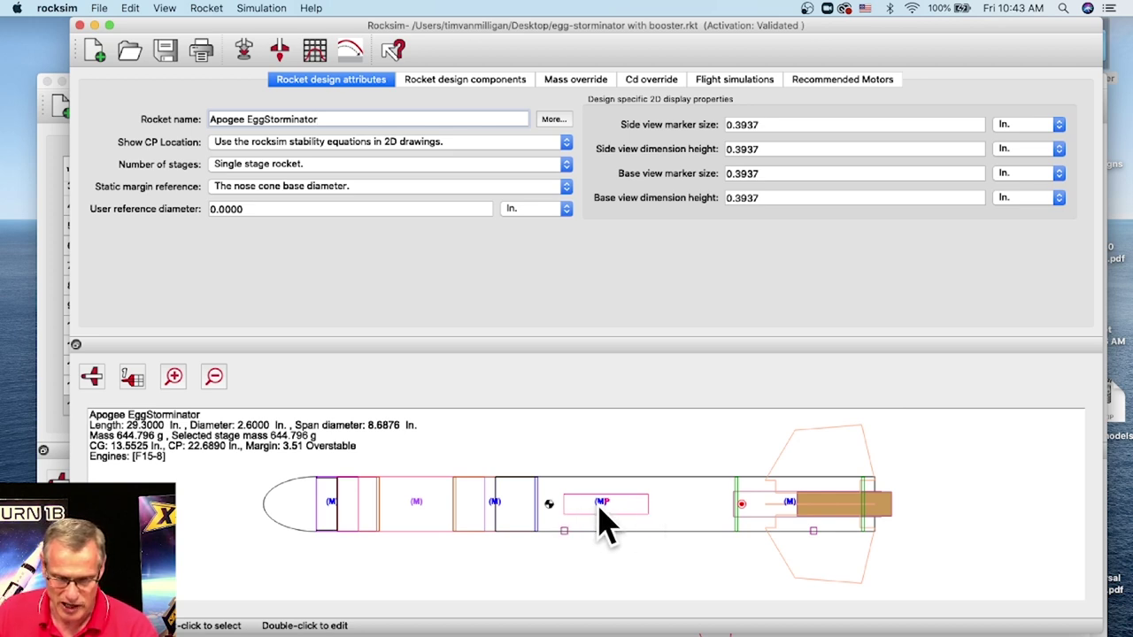
scroll(602, 523, "up", 5)
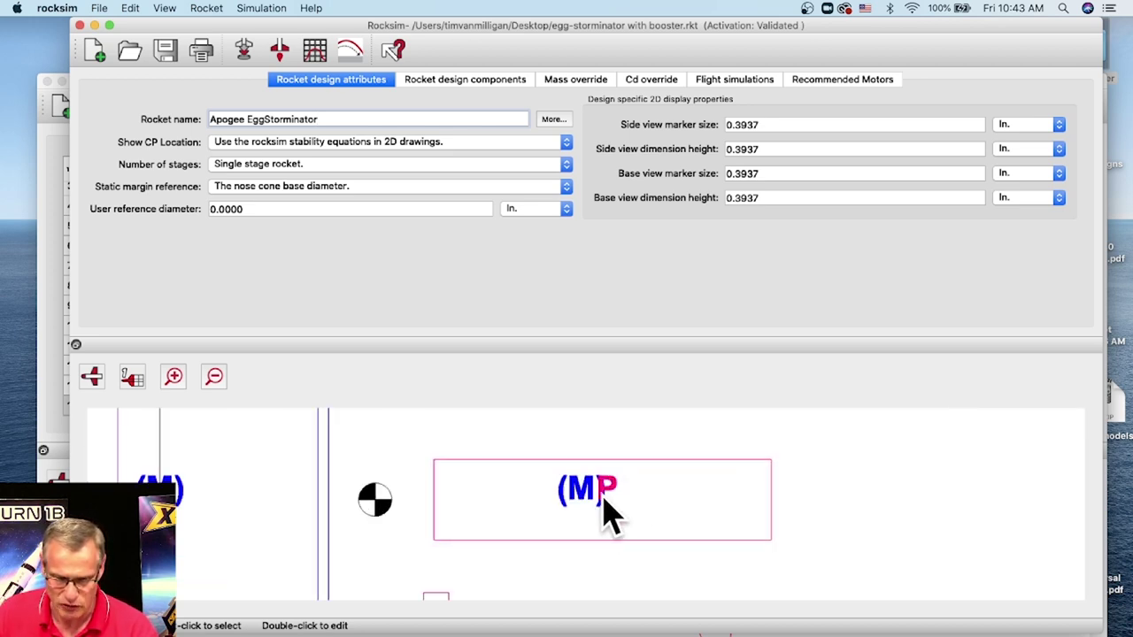
scroll(628, 474, "down", 5)
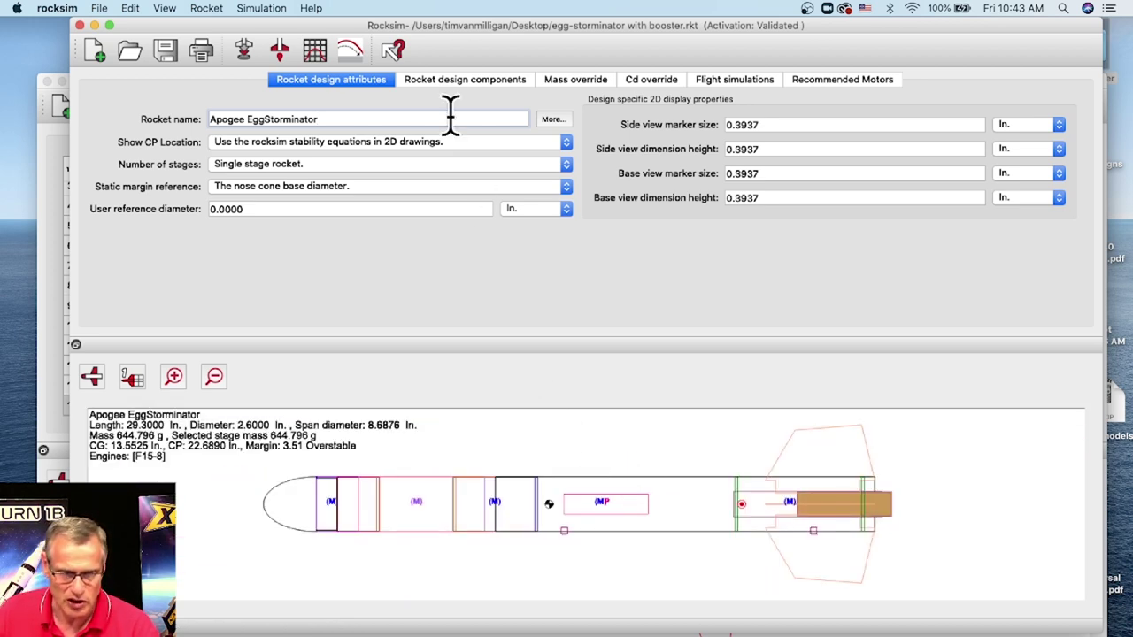
- Add the Sunward Group LTD 29054 4" x 40" nylon streamer from the database to the Egg Payload Tube
left_click(425, 81)
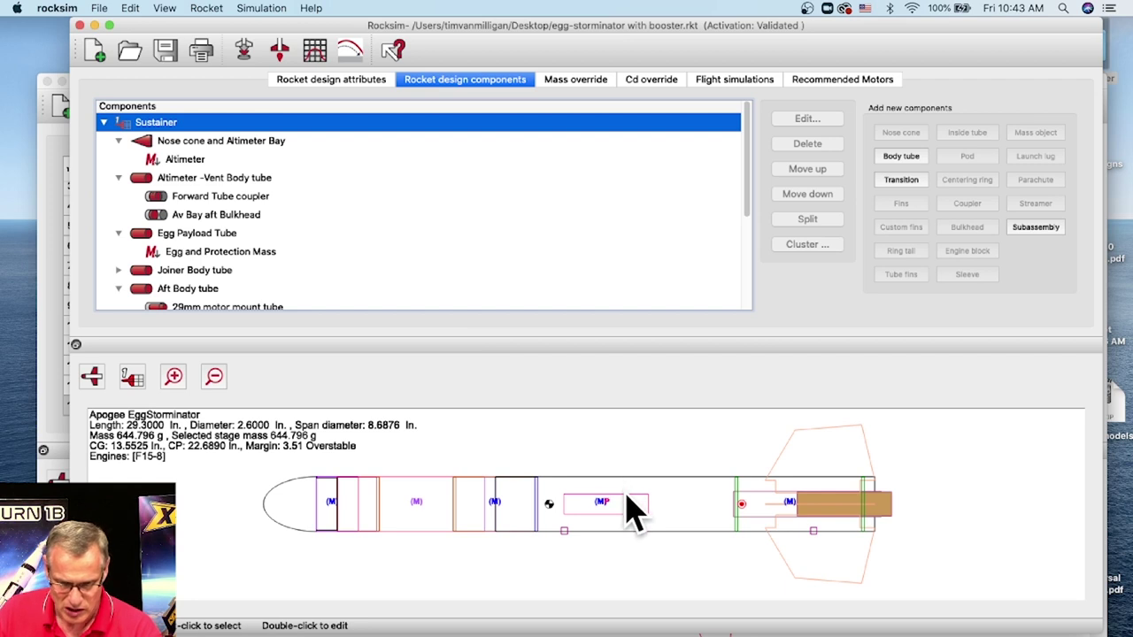
left_click(630, 512)
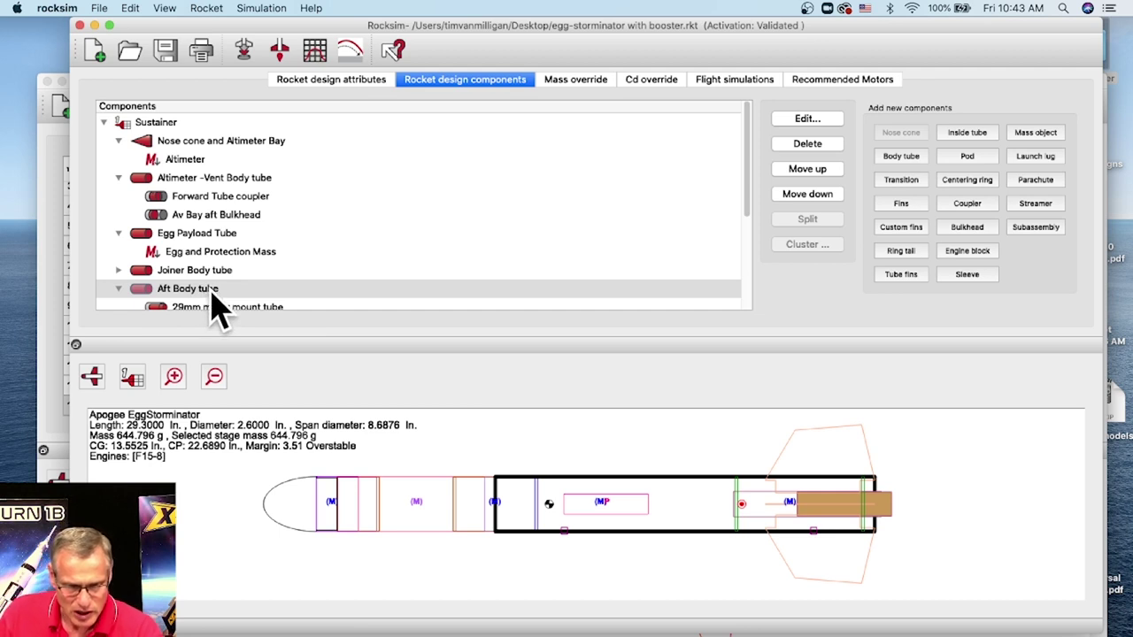
left_click(418, 500)
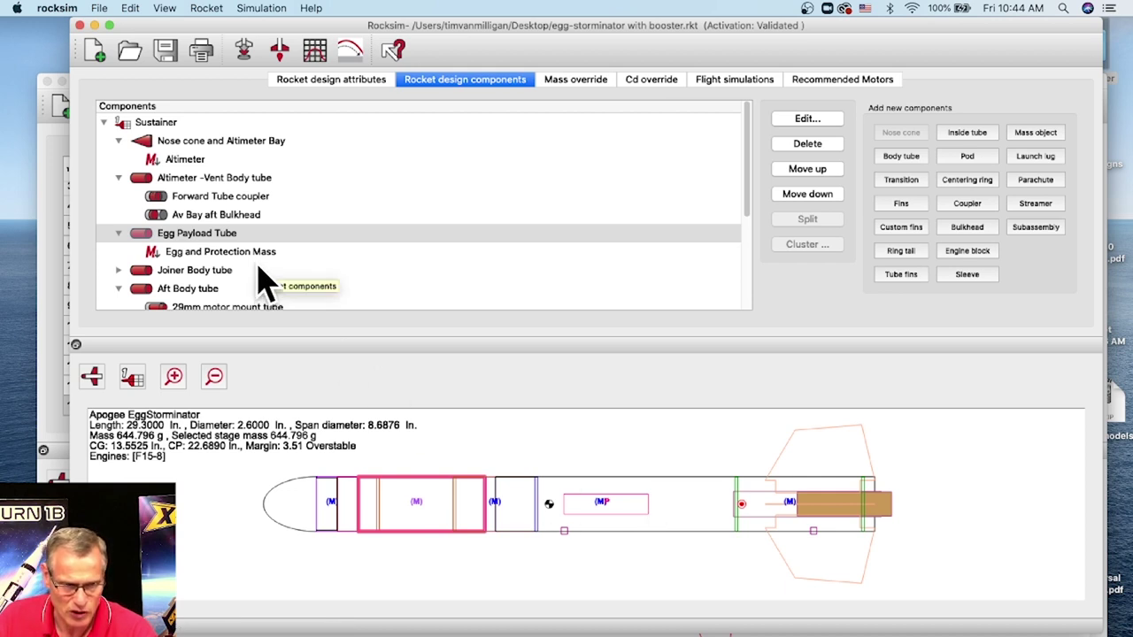
left_click(186, 234)
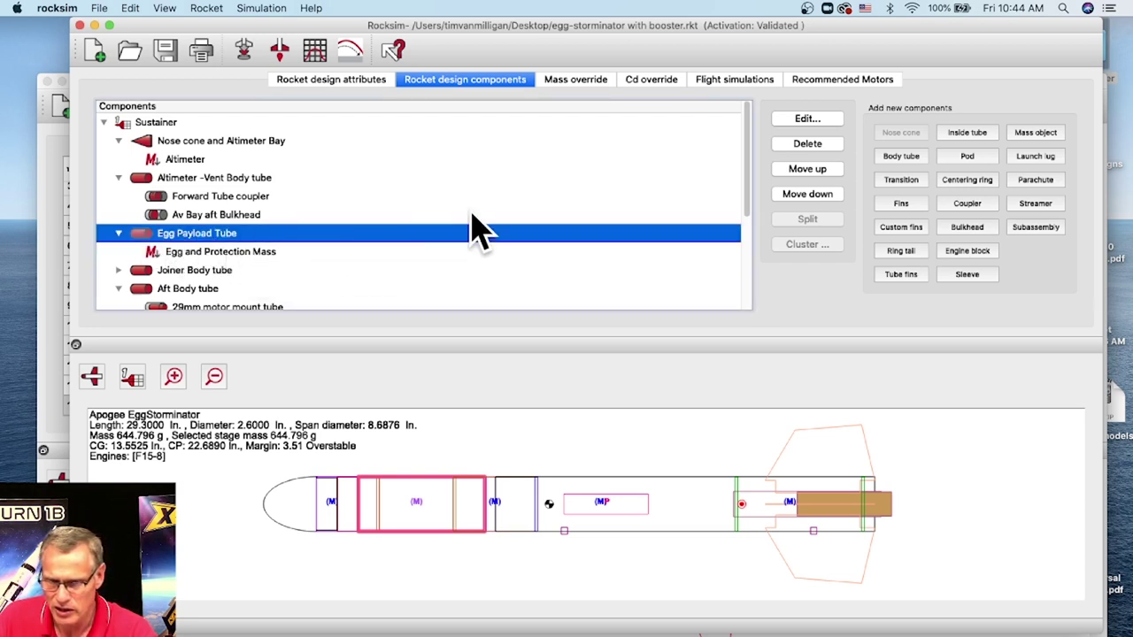
left_click(1038, 206)
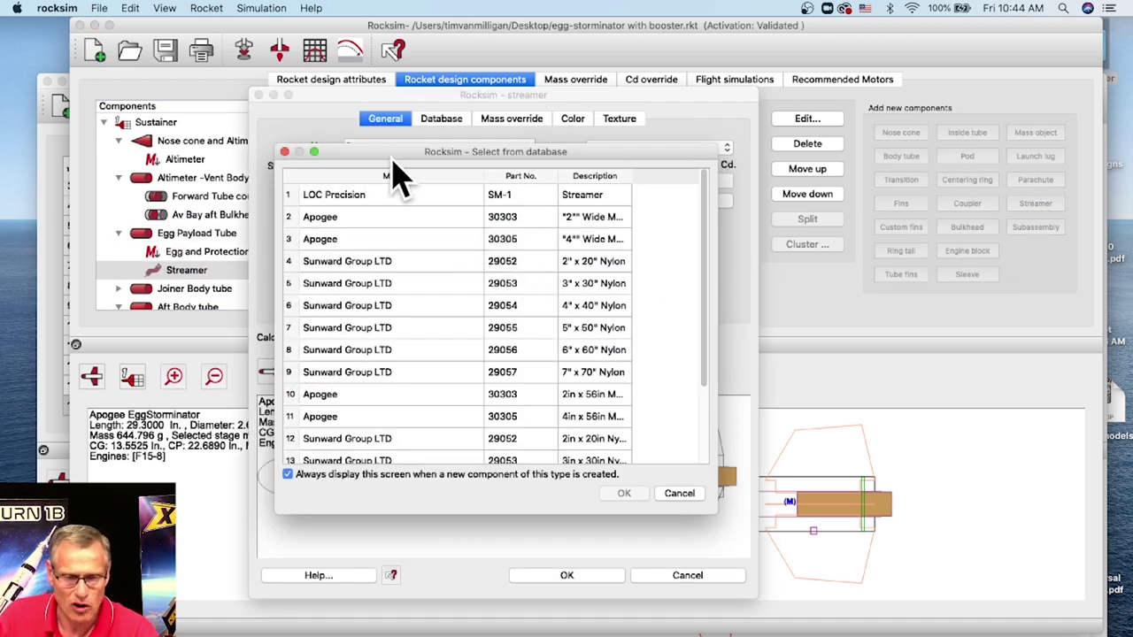
left_click(591, 308)
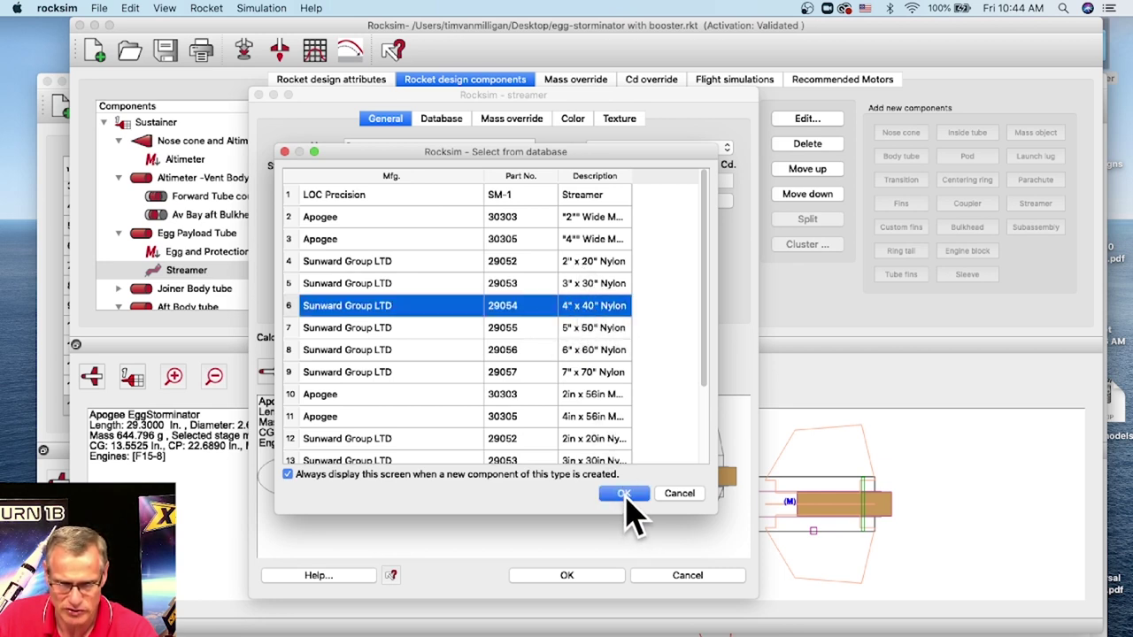
left_click(624, 494)
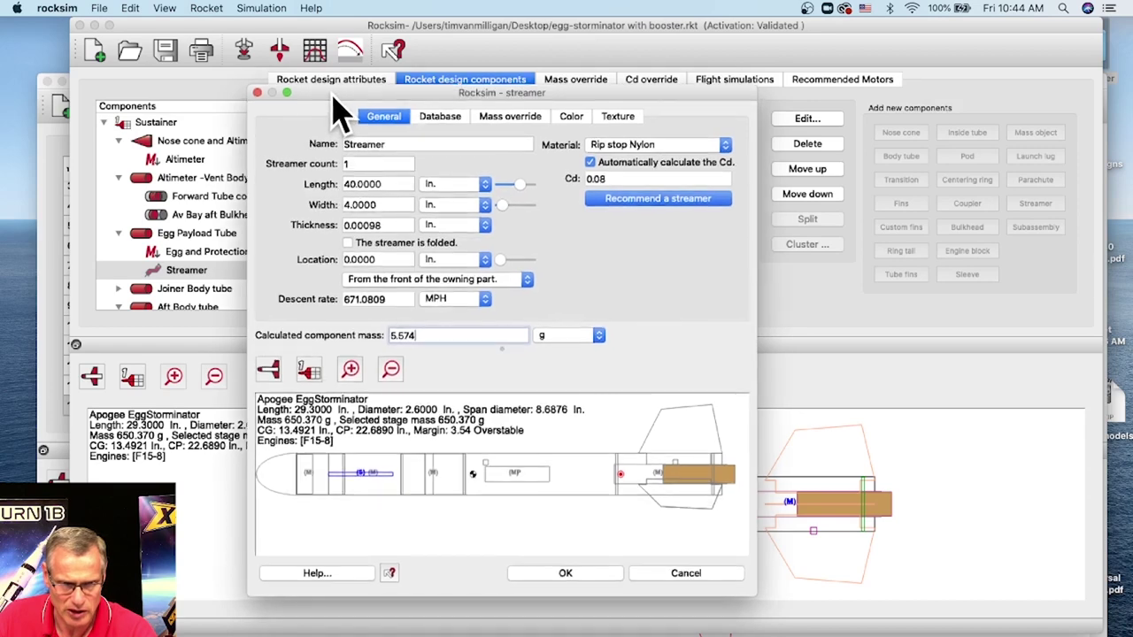
- Enlarge the streamer's settings window and set its location to 0.8750 in. from the front of the owning part
left_click_drag(333, 95, 276, 25)
left_click_drag(699, 529, 1103, 602)
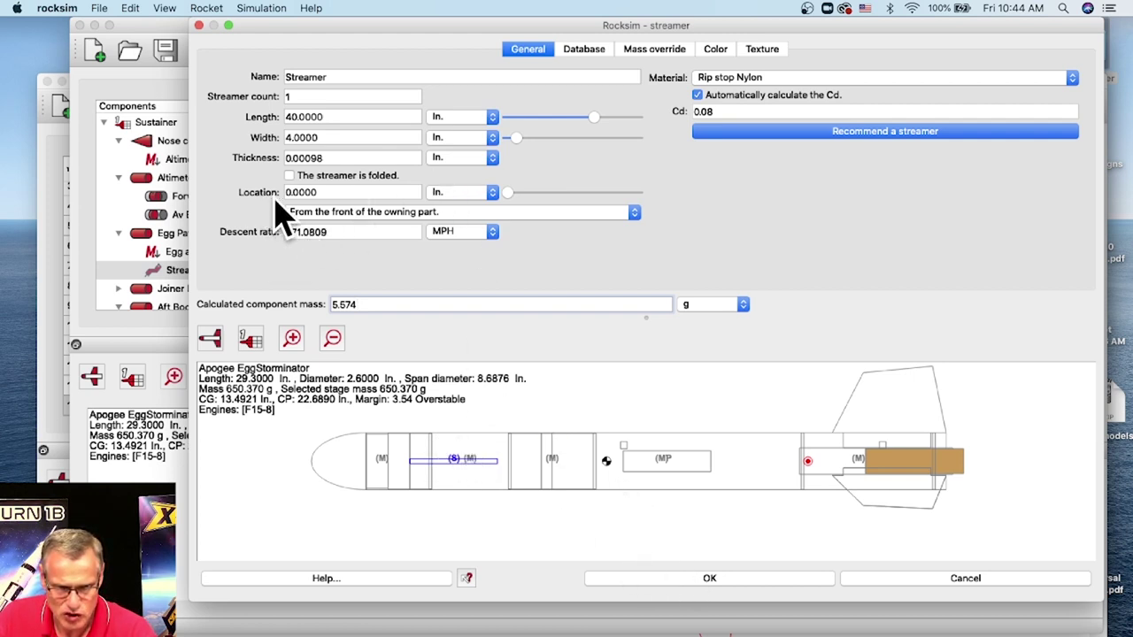
left_click_drag(503, 193, 531, 207)
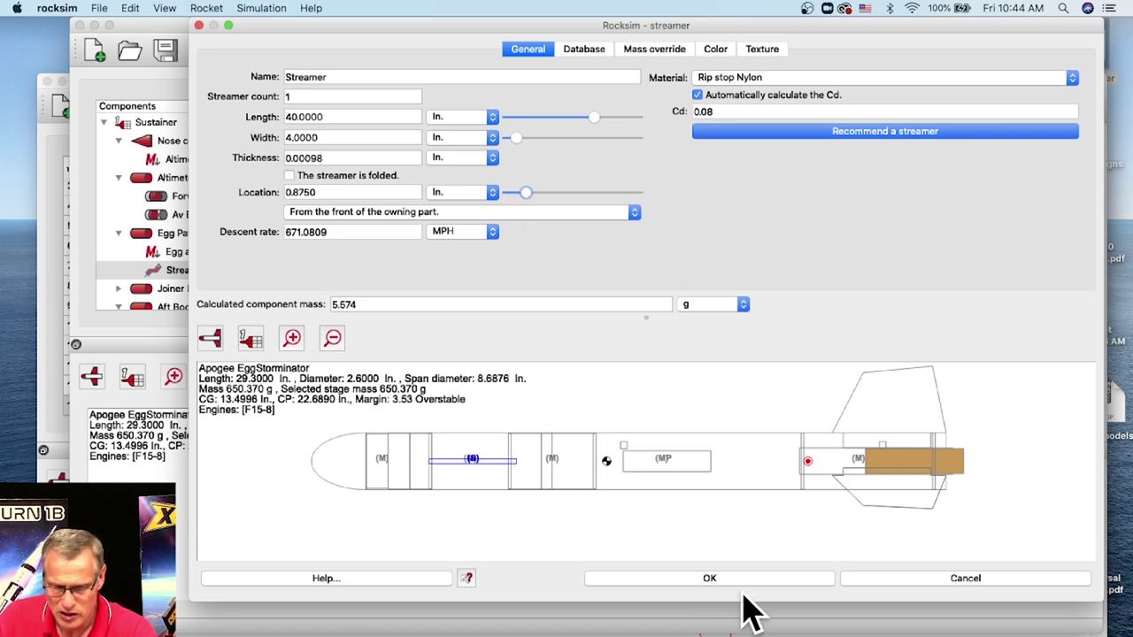
- Accept the streamer settings and set the flight events: streamer deploys at apogee, parachute deploys at an altitude of 600 ft
left_click(709, 578)
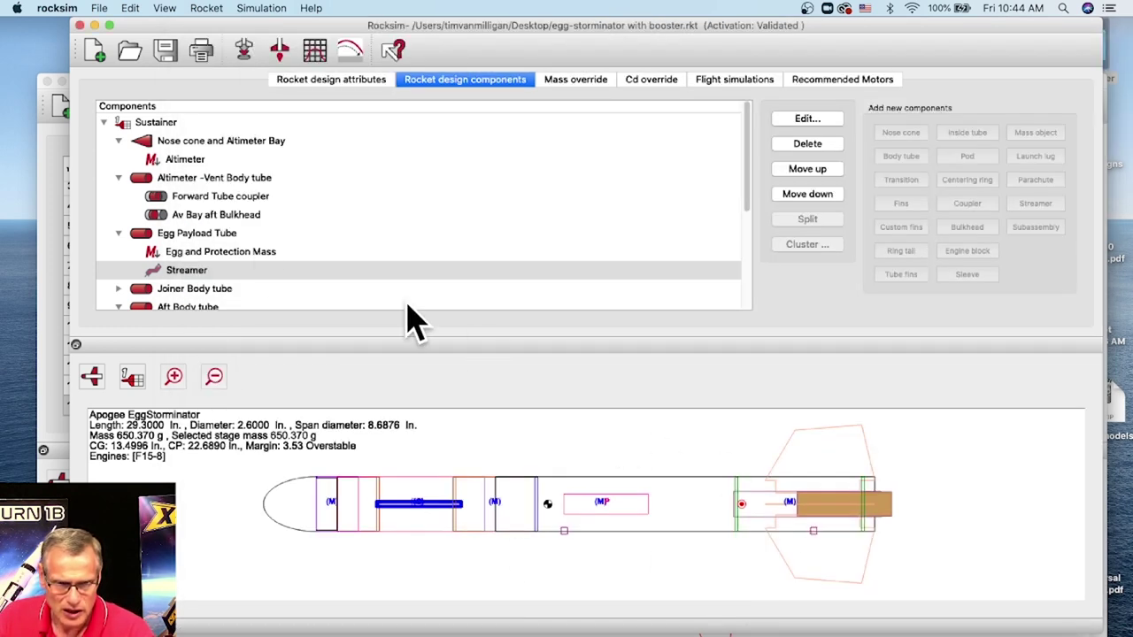
left_click(246, 52)
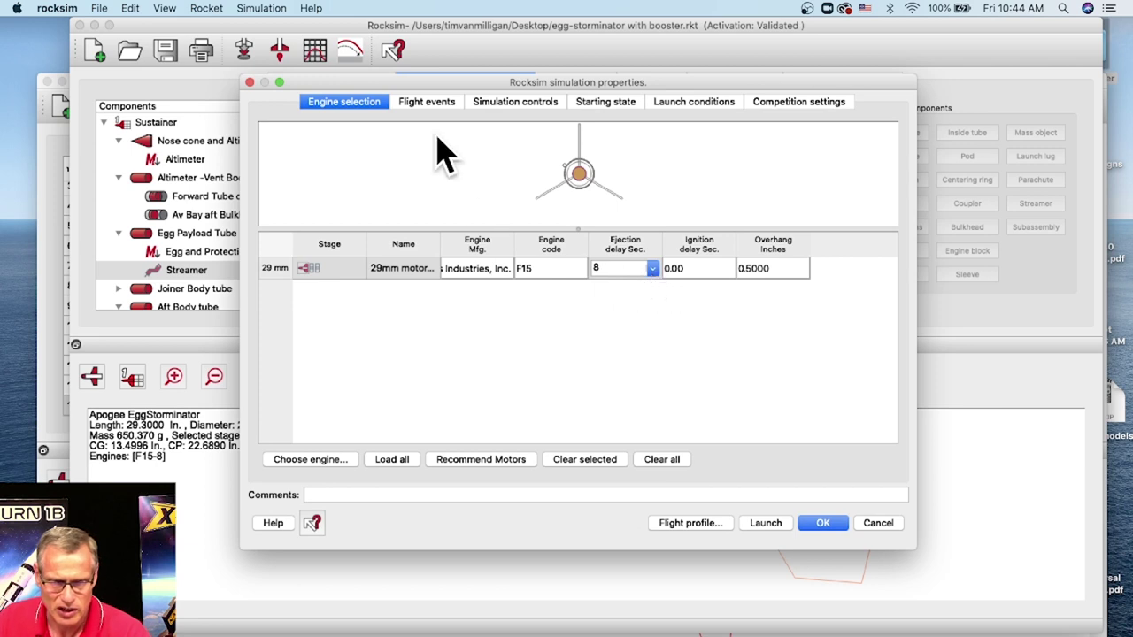
left_click(426, 104)
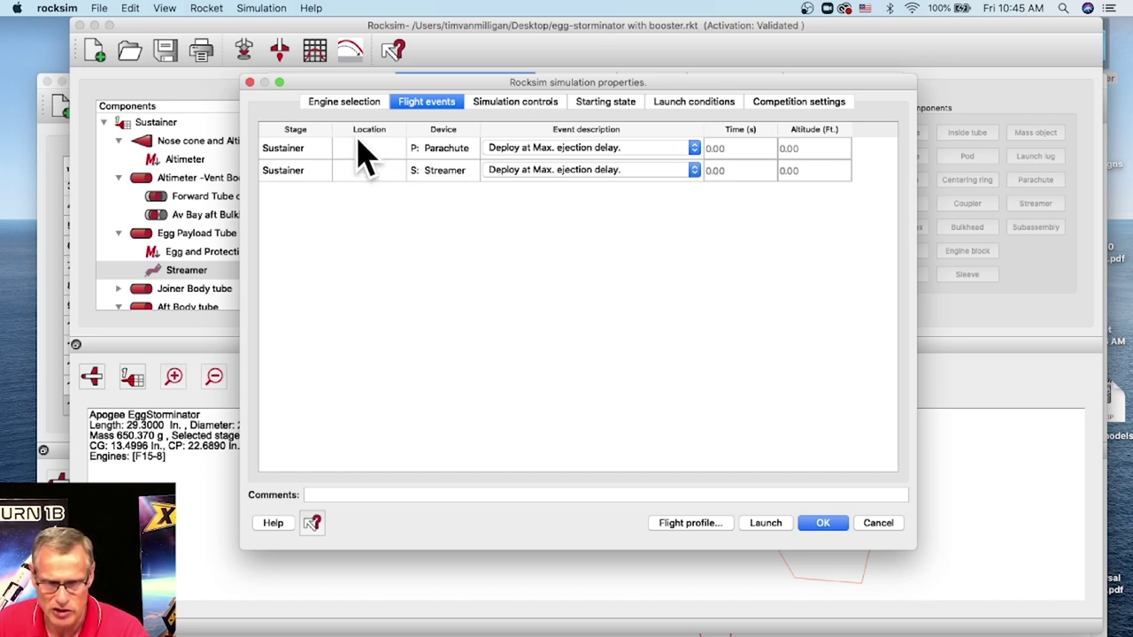
left_click(564, 177)
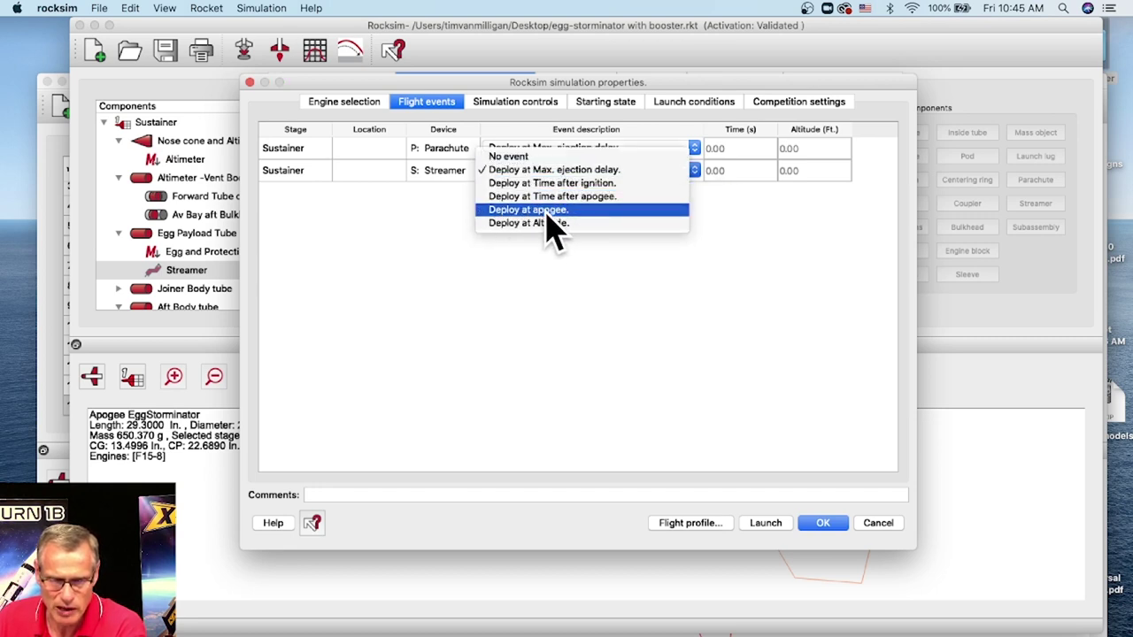
left_click(559, 212)
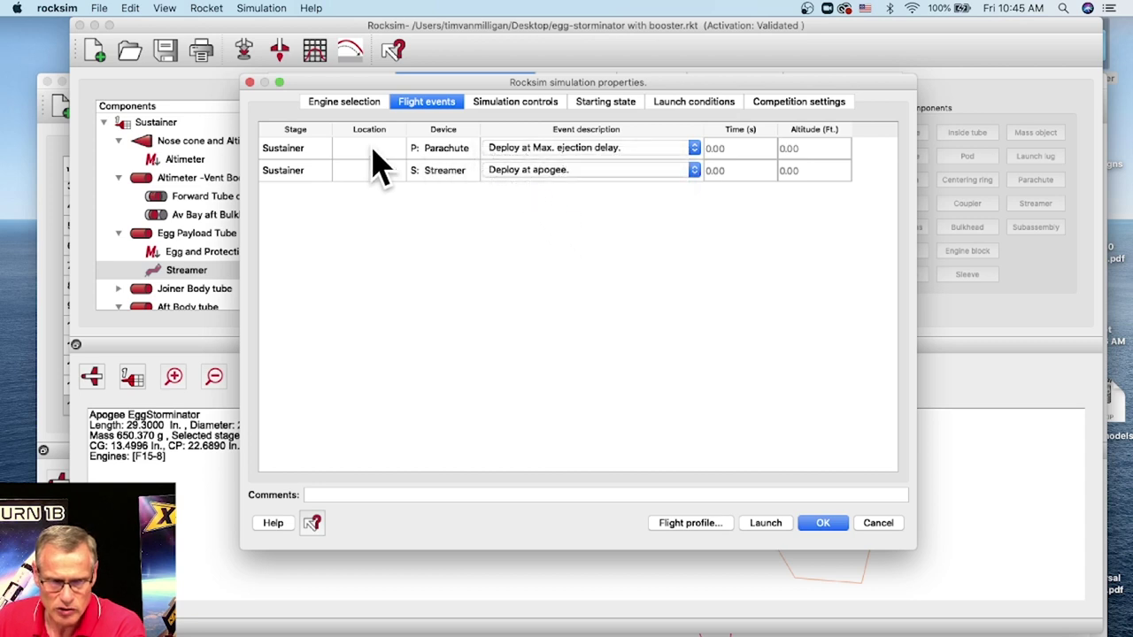
left_click(533, 149)
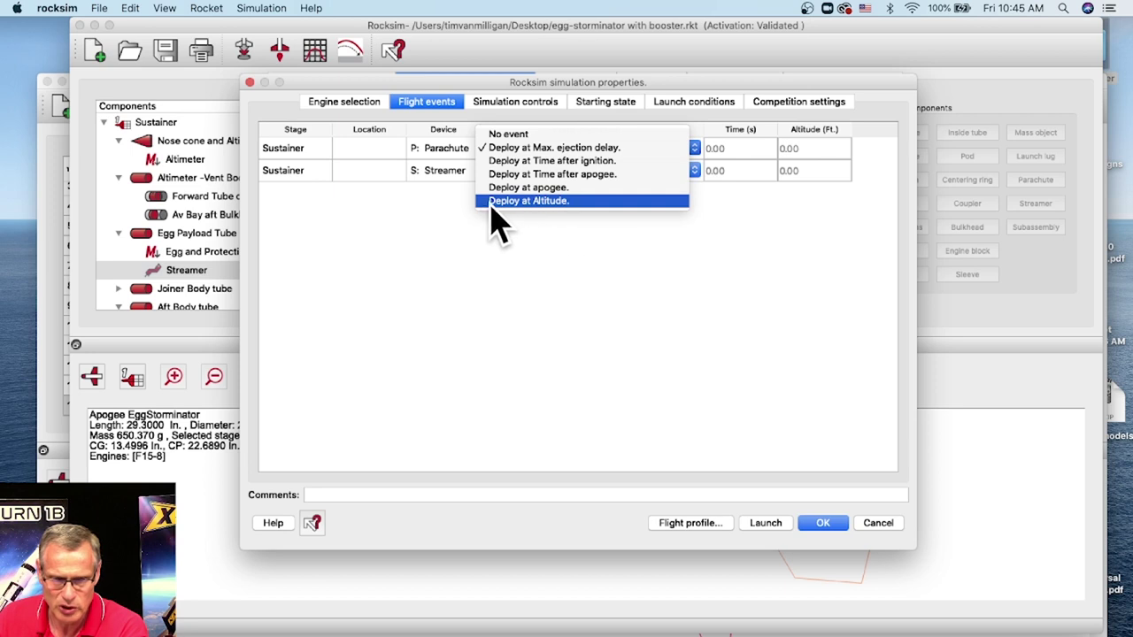
left_click(571, 207)
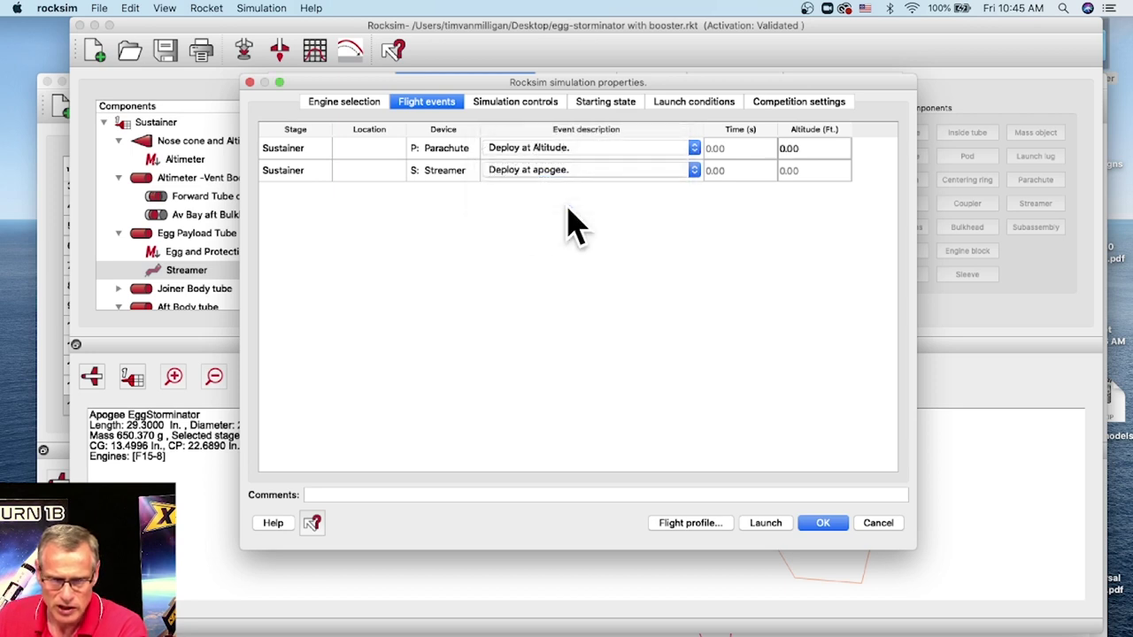
left_click(808, 148)
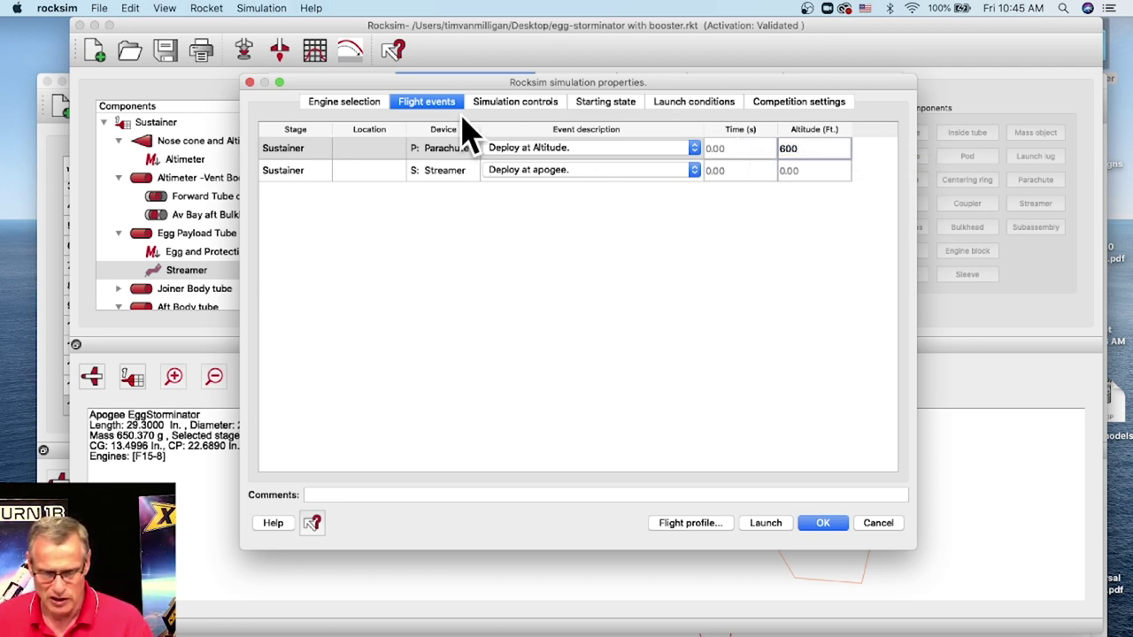
- Run the 2D flight profile with the F15-8 engine, check the maximum altitude in the simulation results, and close the profile
left_click(701, 524)
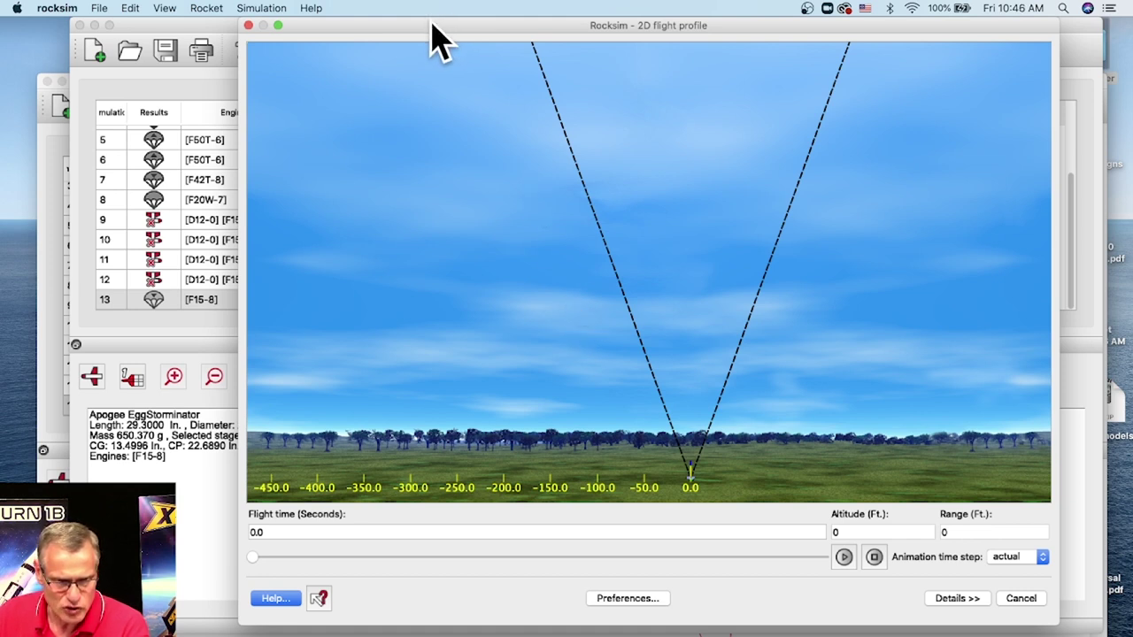
left_click_drag(431, 25, 454, 26)
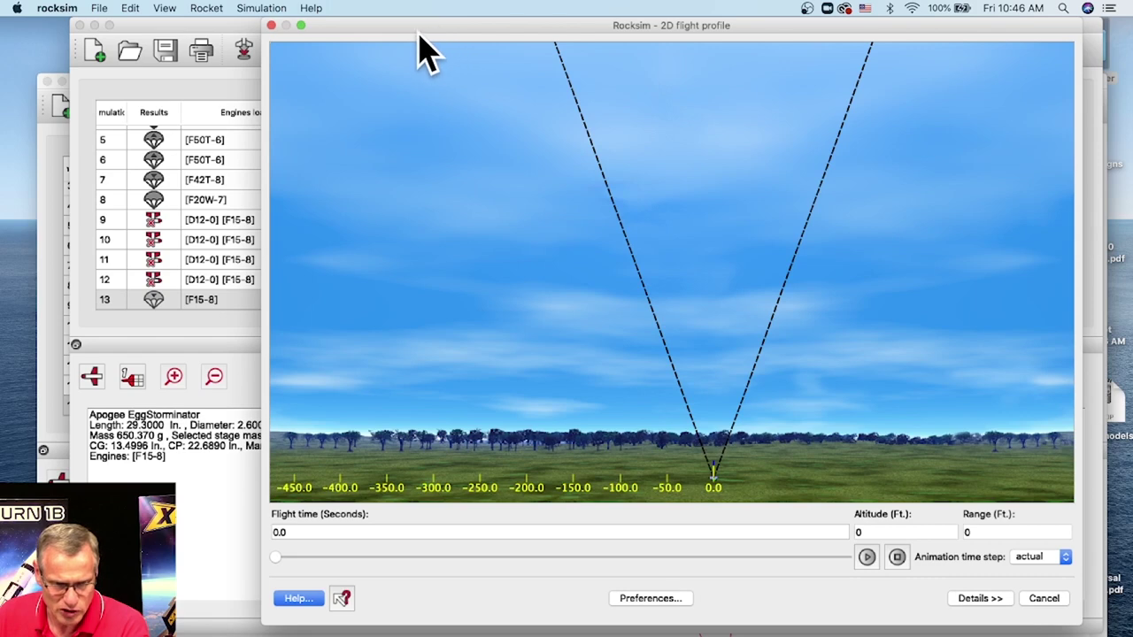
left_click_drag(370, 35, 643, 67)
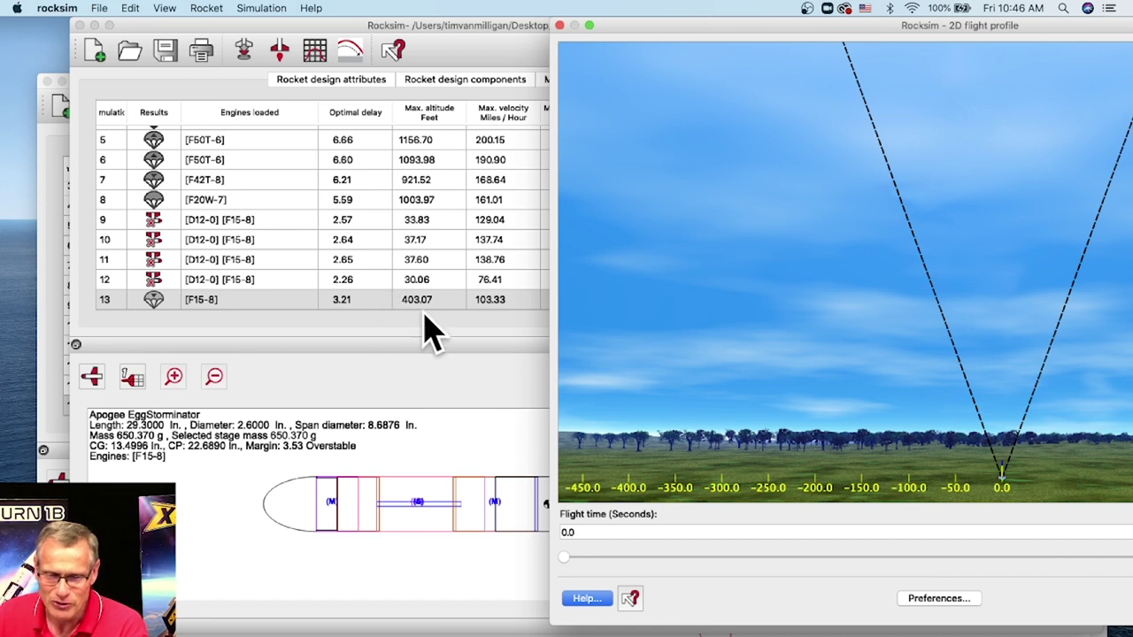
left_click_drag(675, 32, 374, 32)
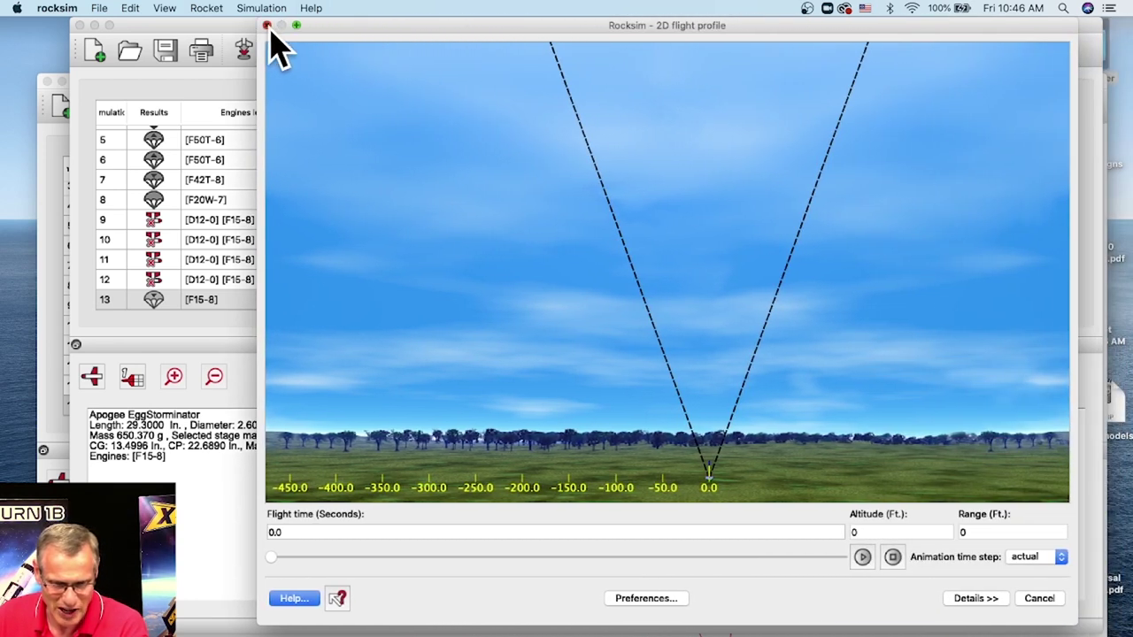
left_click(266, 25)
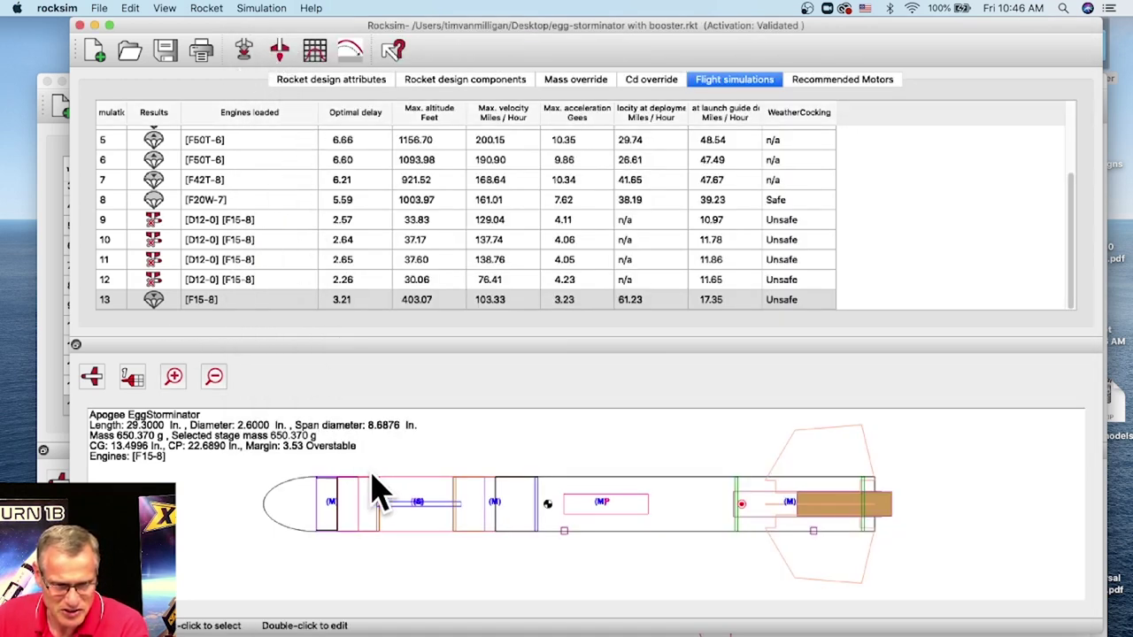
- Load the Aerotech G53FJ engine into the 29 mm motor mount with a Plugged ejection delay
left_click(246, 50)
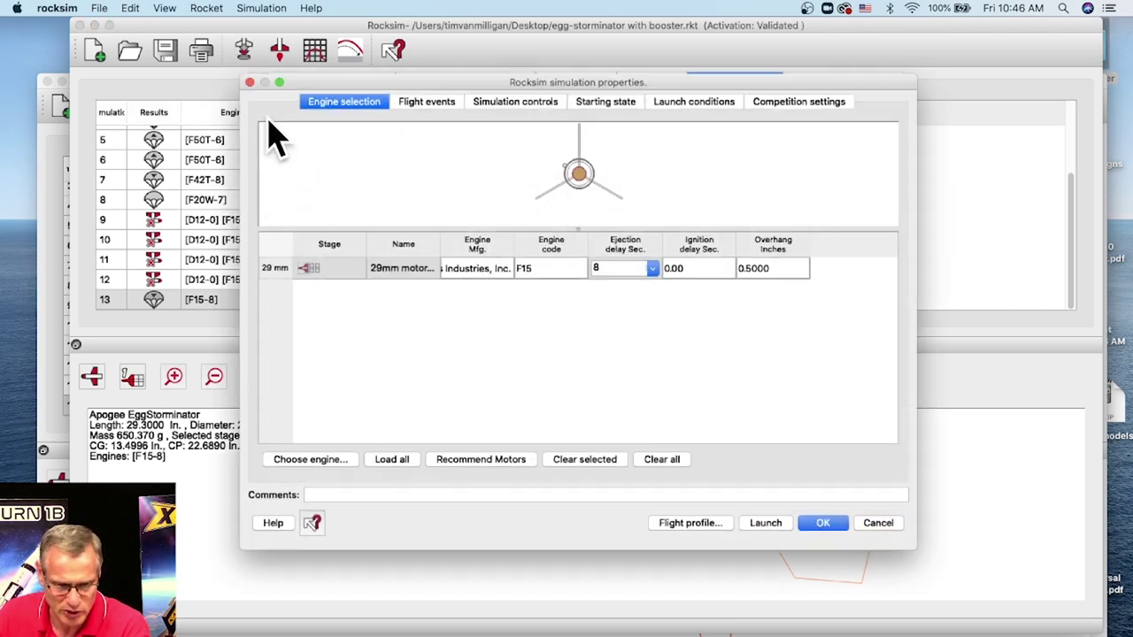
left_click(323, 462)
scroll(445, 358, "down", 10)
scroll(451, 334, "down", 5)
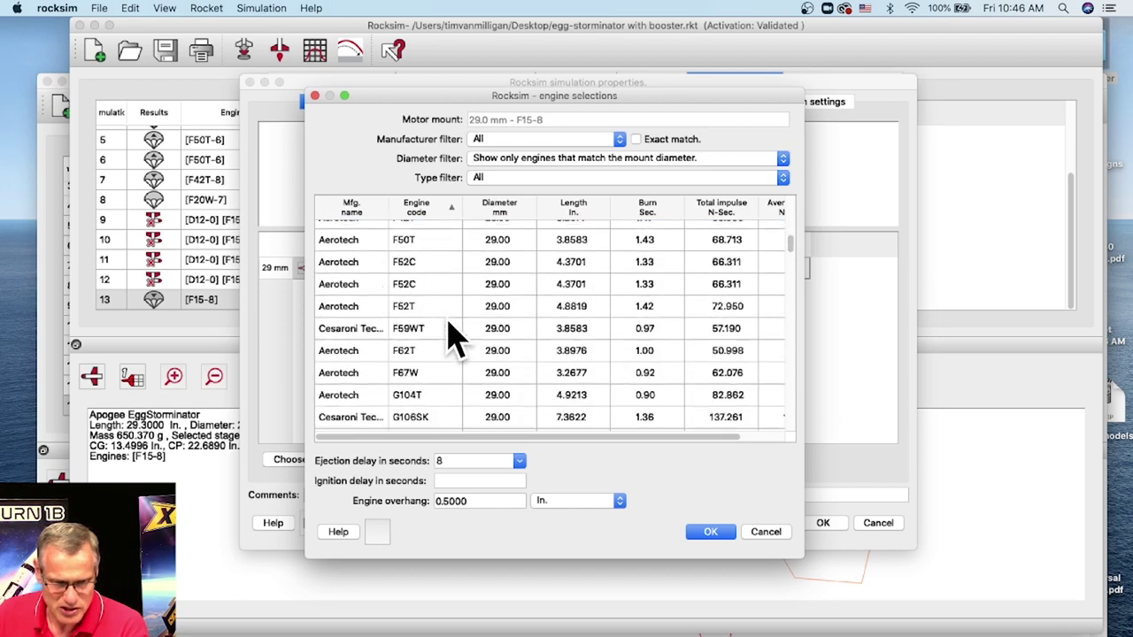
scroll(426, 270, "up", 5)
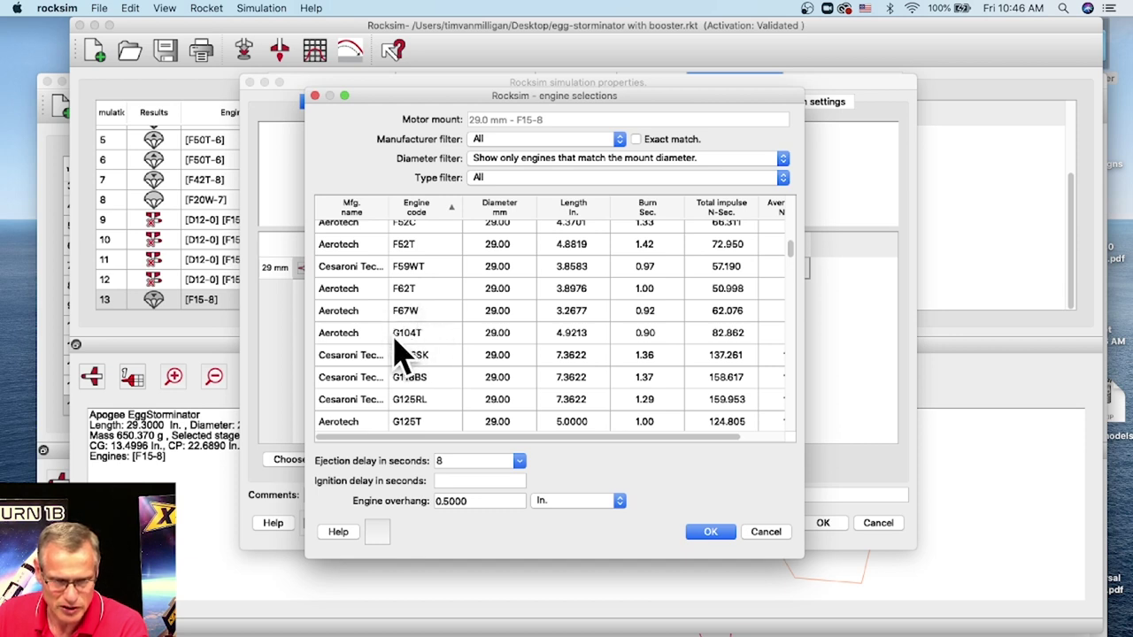
scroll(425, 375, "down", 5)
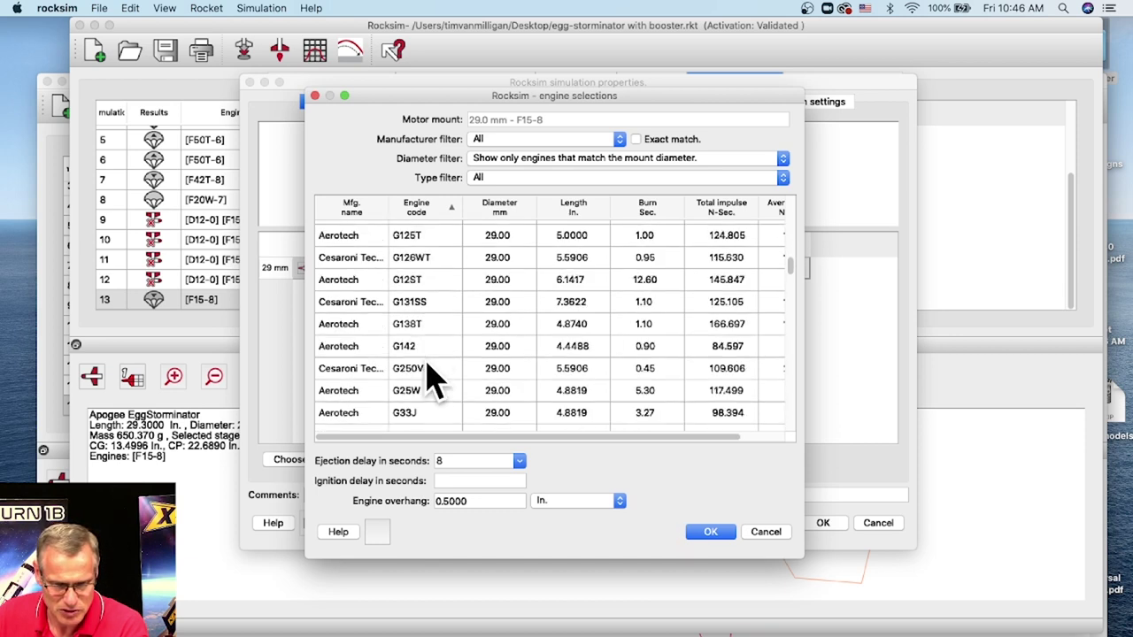
left_click(418, 418)
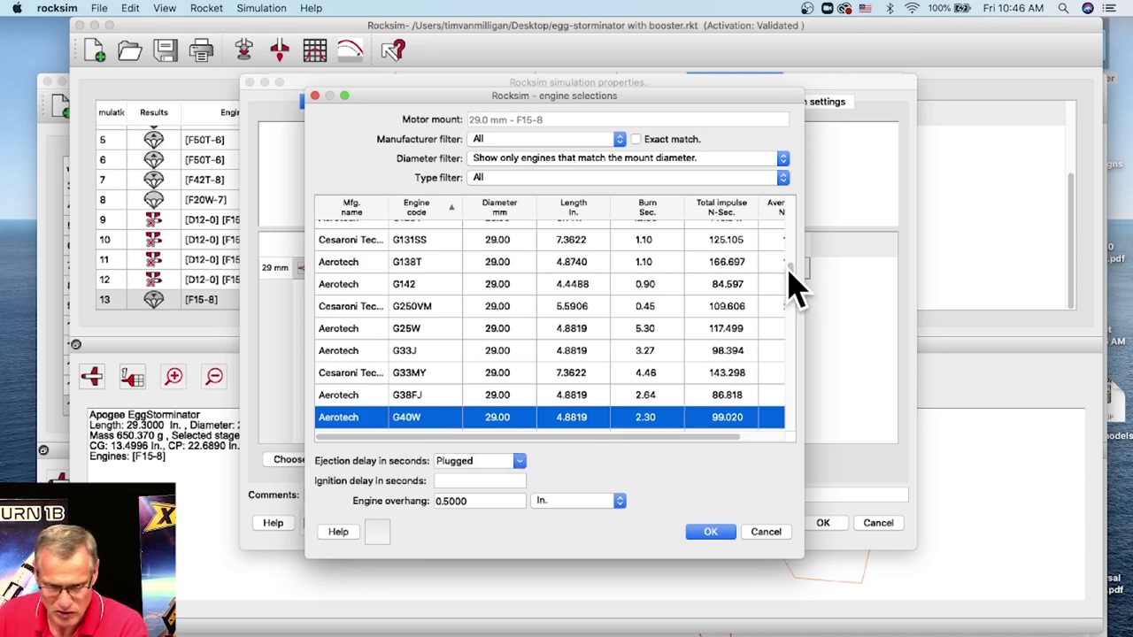
scroll(790, 283, "down", 4)
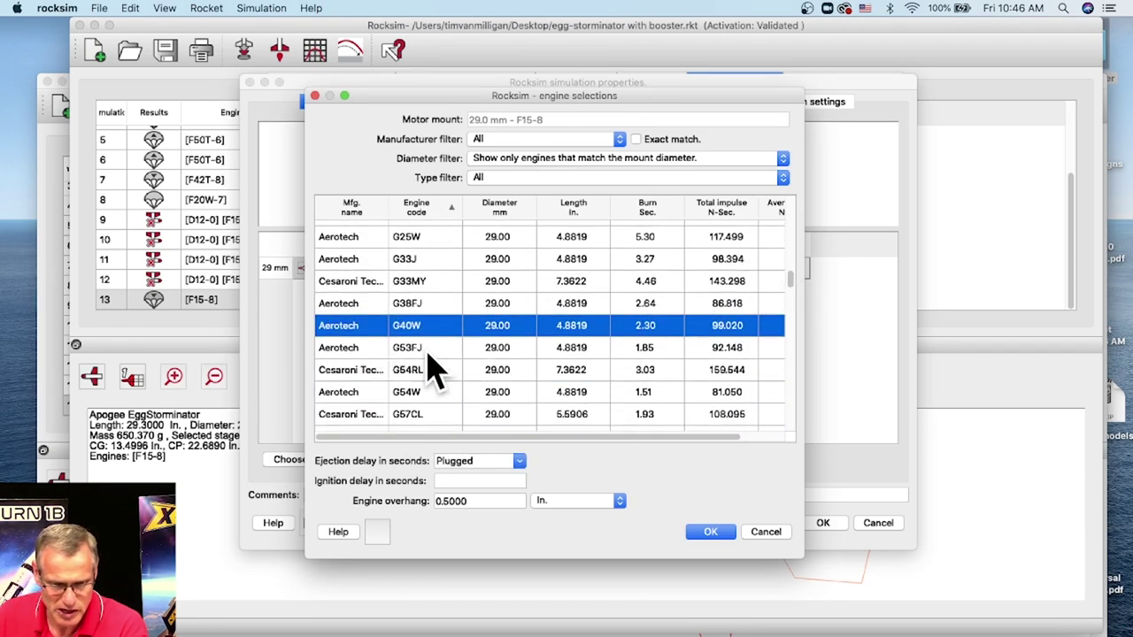
left_click(417, 348)
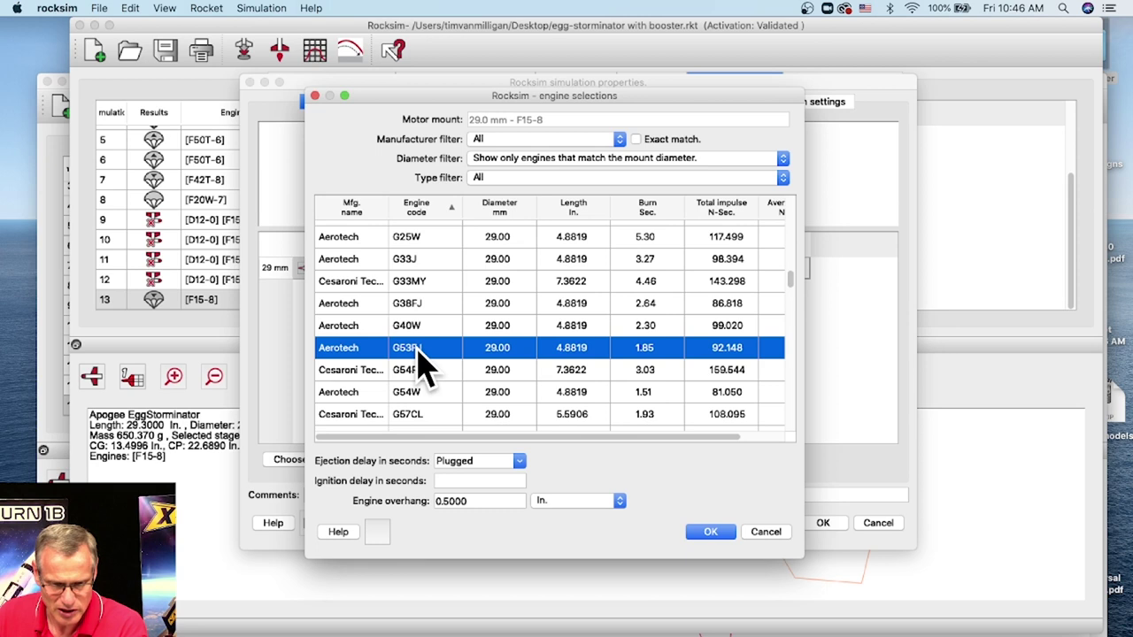
left_click(521, 462)
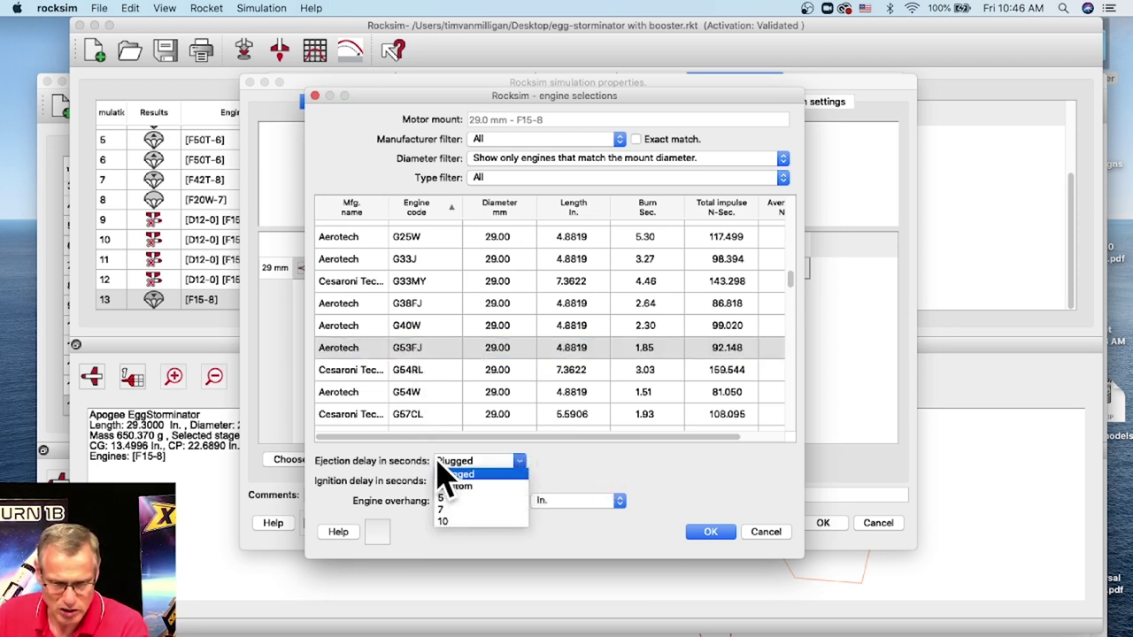
left_click(482, 462)
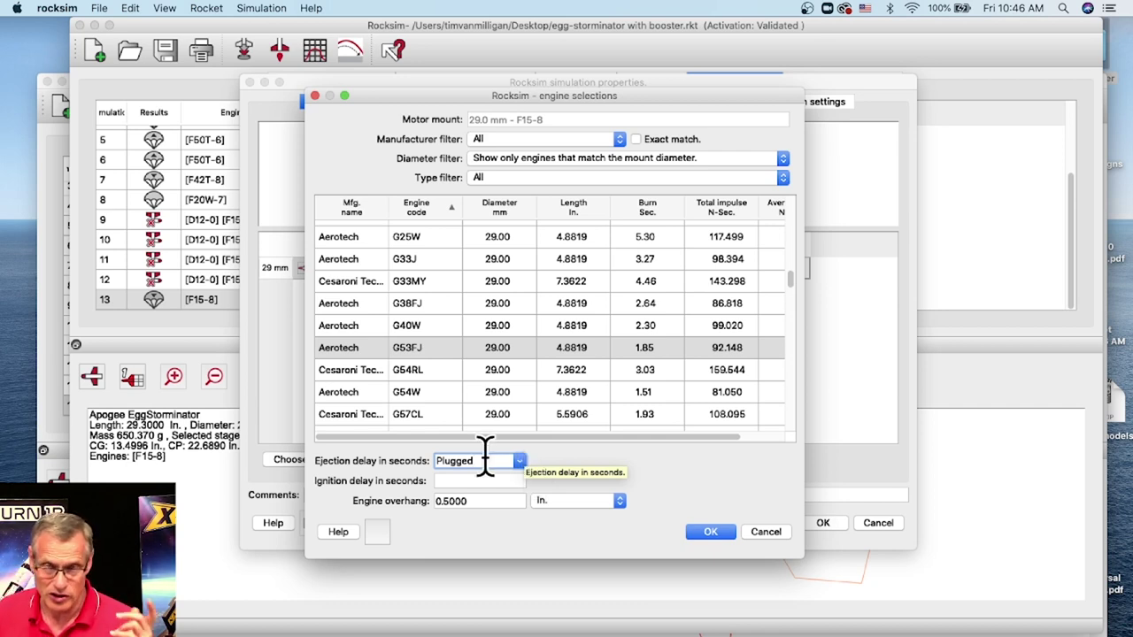
left_click(719, 531)
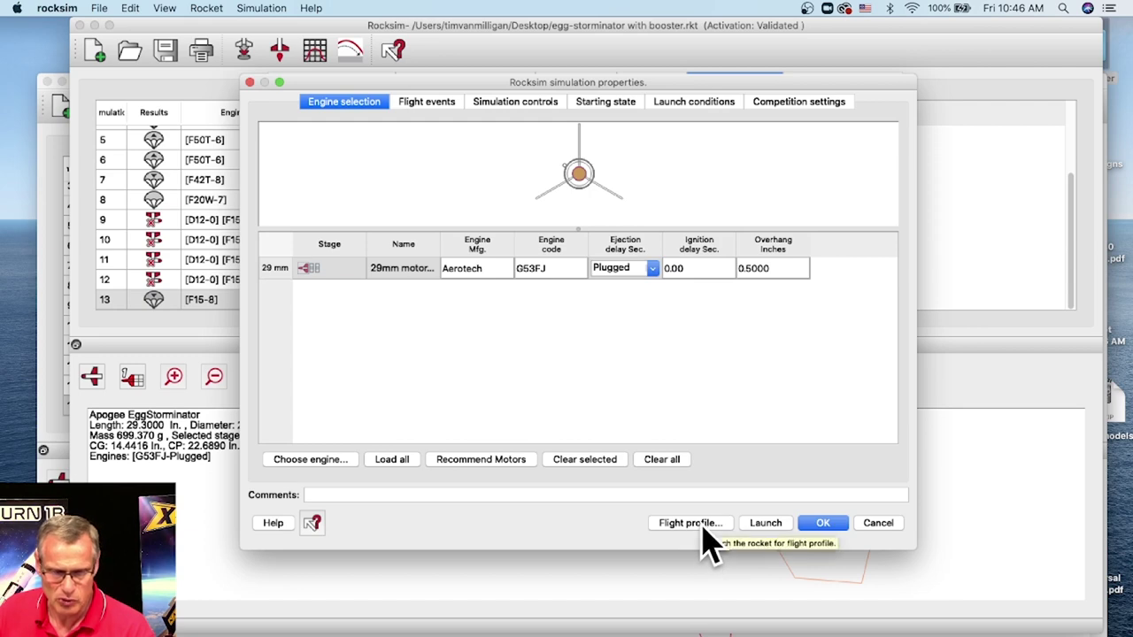
- Run the G53FJ 2D flight profile, check the simulated maximum altitude, play the flight through to landing, and close the profile
left_click(692, 525)
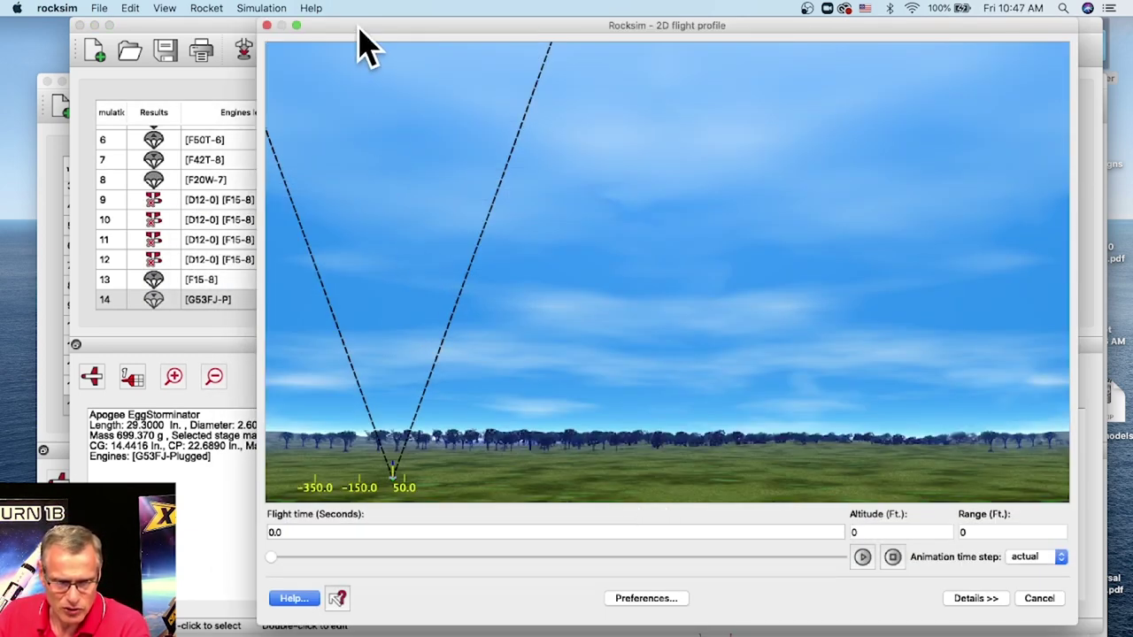
left_click_drag(358, 31, 618, 33)
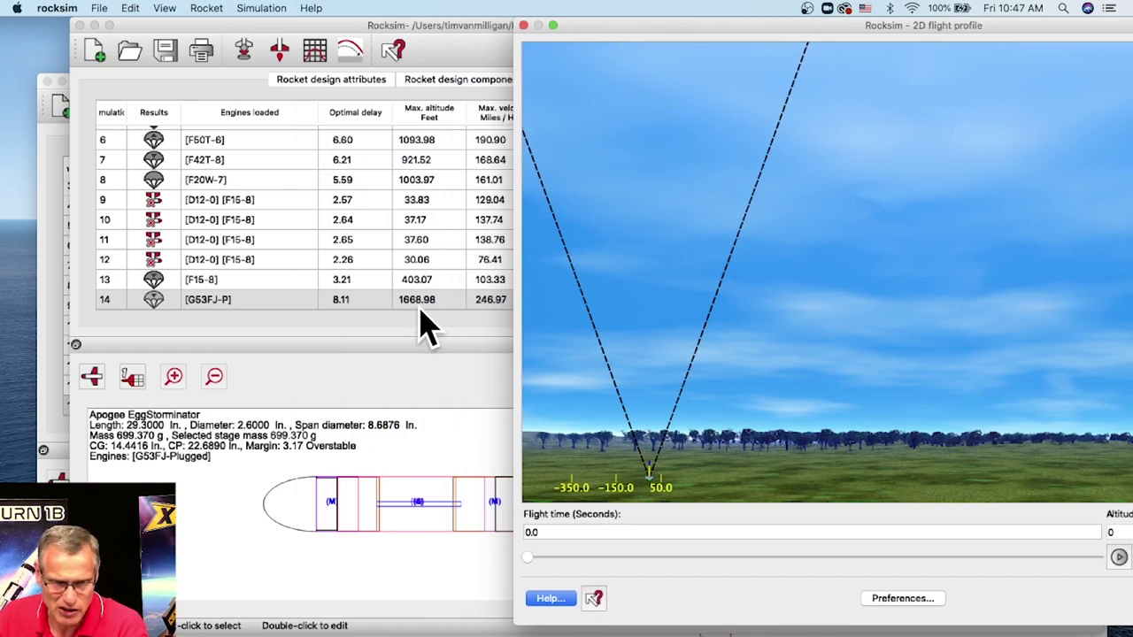
left_click_drag(614, 27, 352, 20)
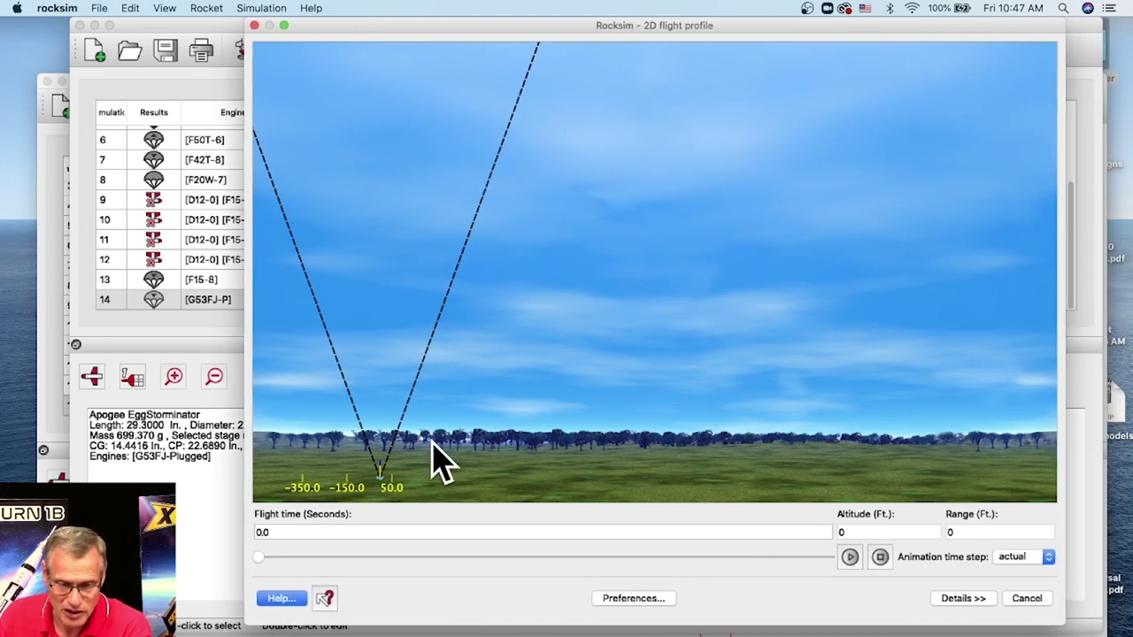
left_click(850, 558)
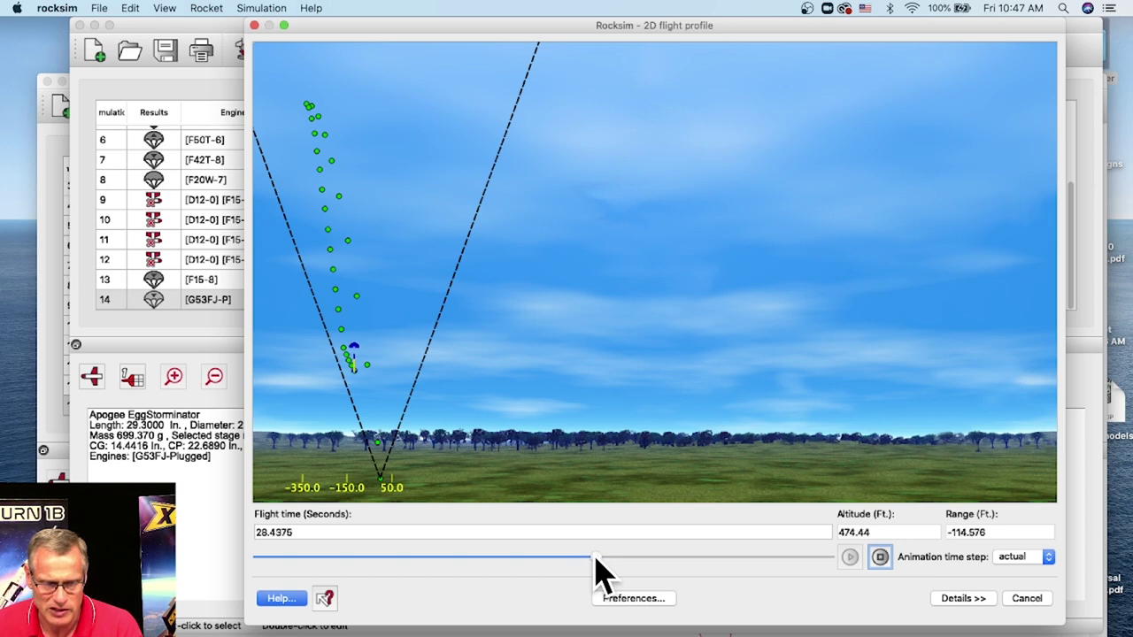
left_click_drag(600, 561, 840, 558)
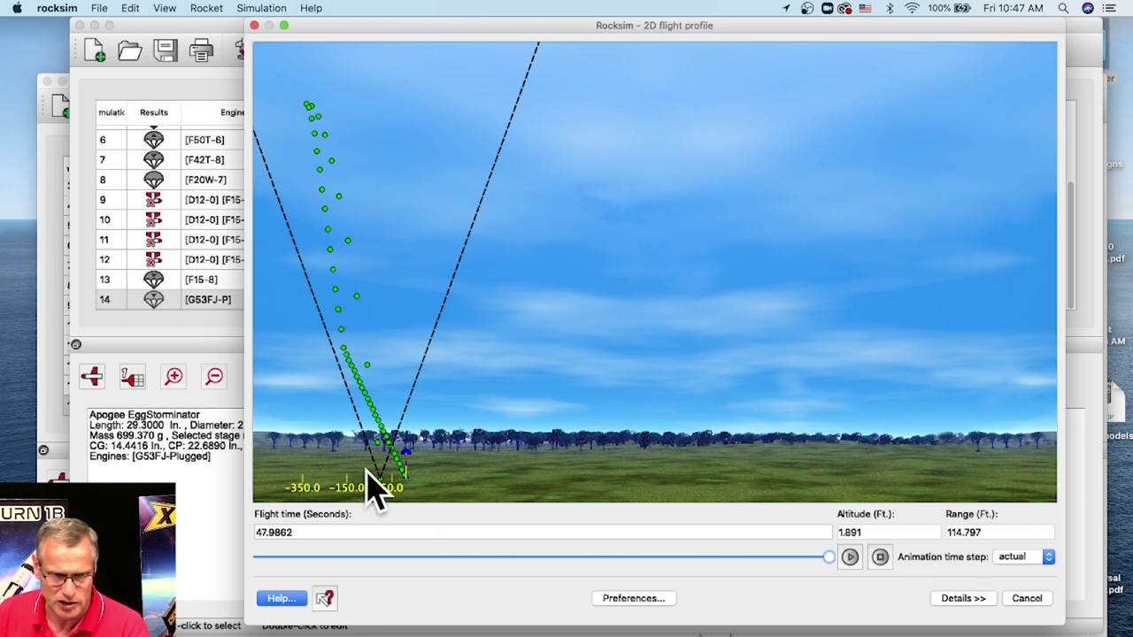
left_click(1029, 599)
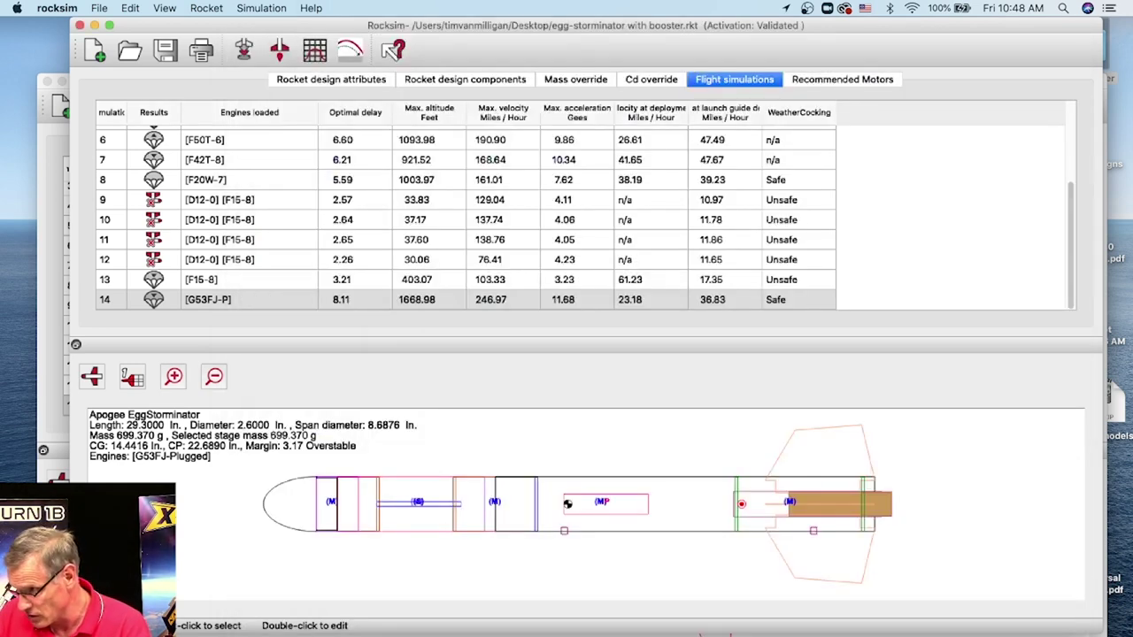
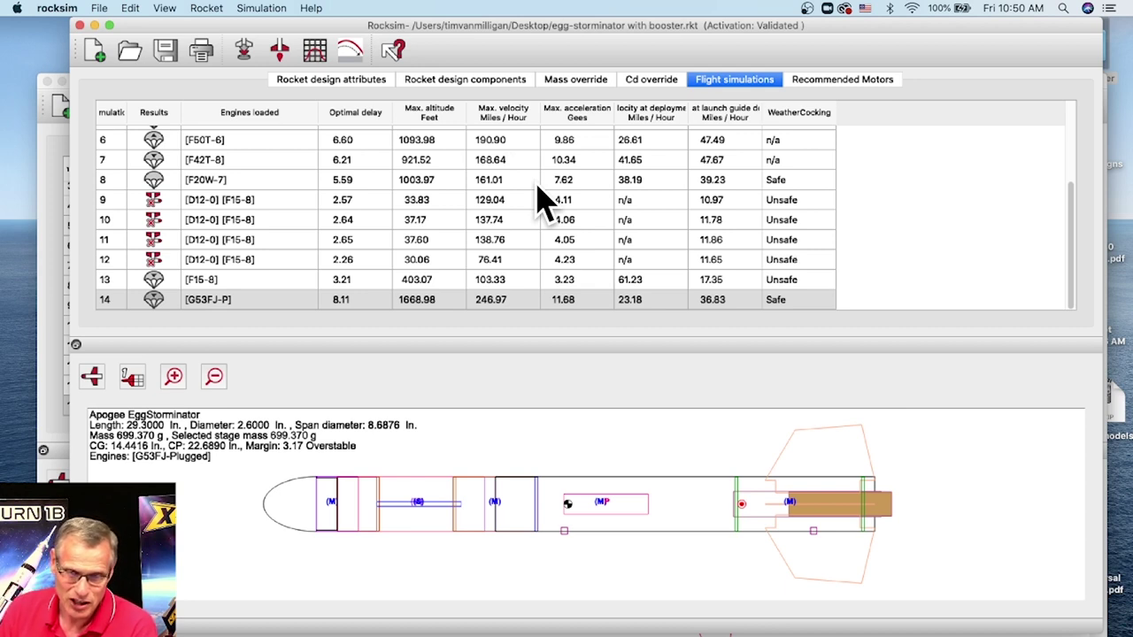
- Change the streamer's flight event to Deploy at Max. ejection delay and return to the engine selection settings
left_click(245, 51)
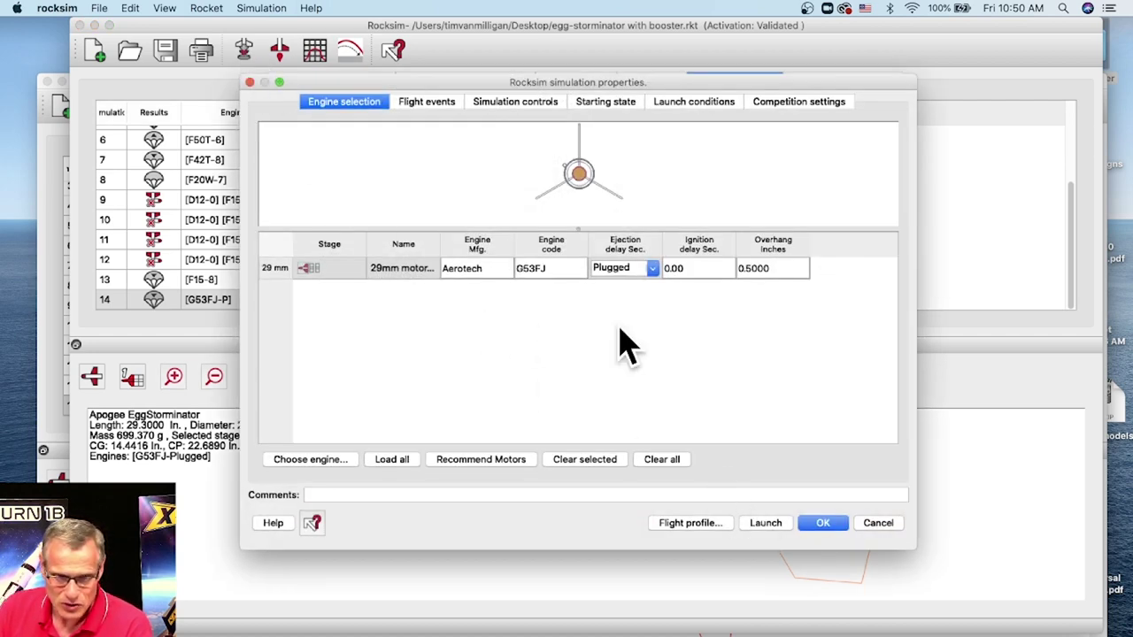
left_click(431, 104)
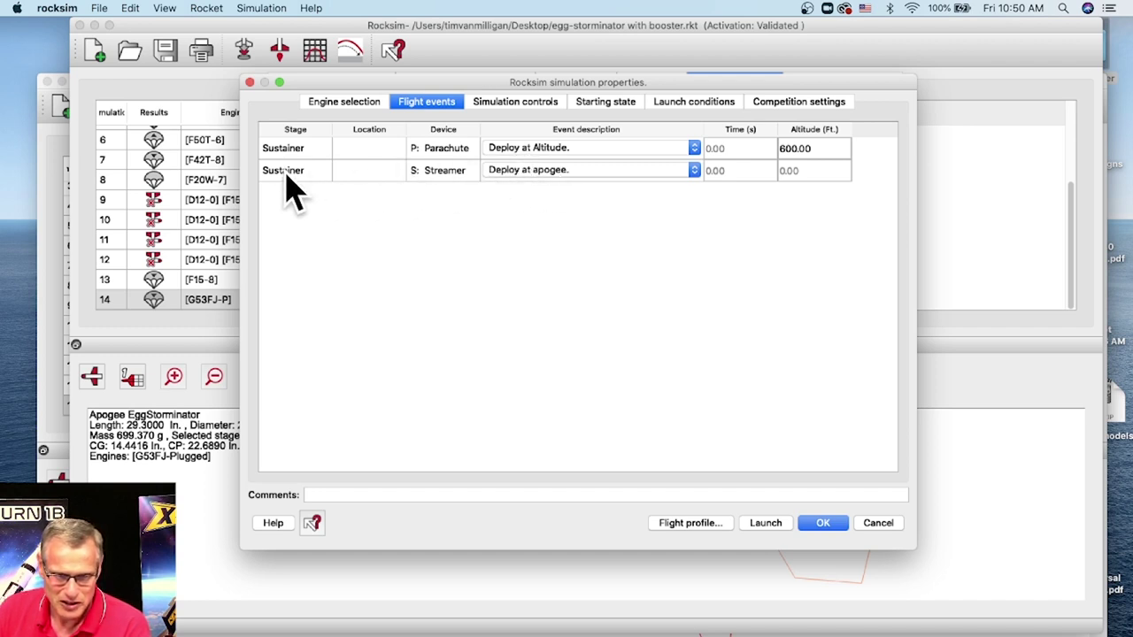
left_click(563, 173)
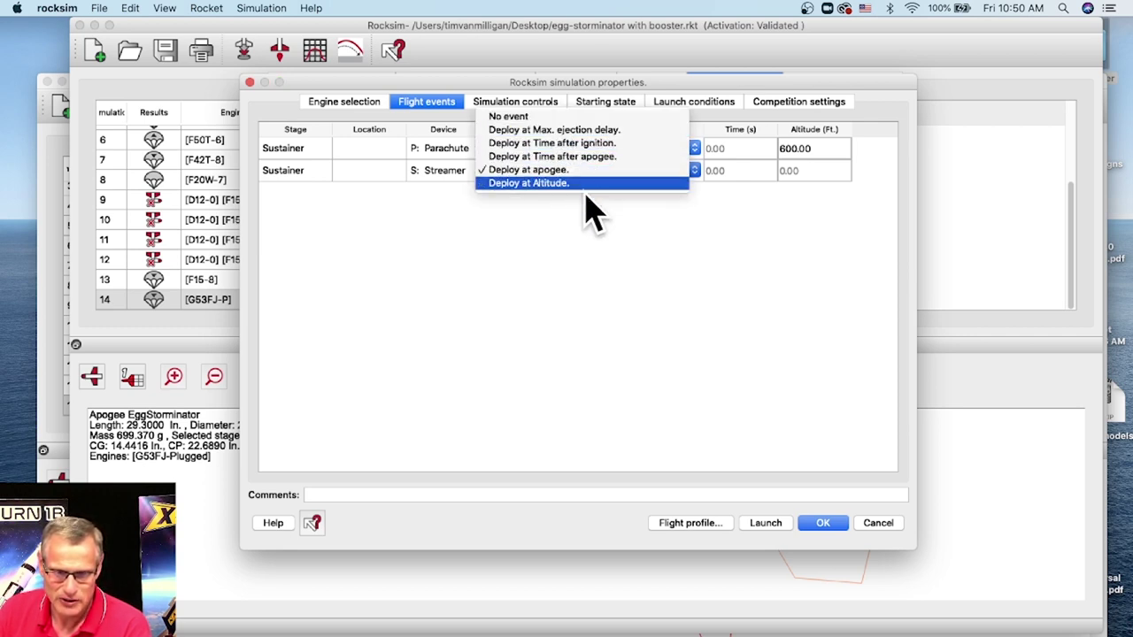
left_click(529, 133)
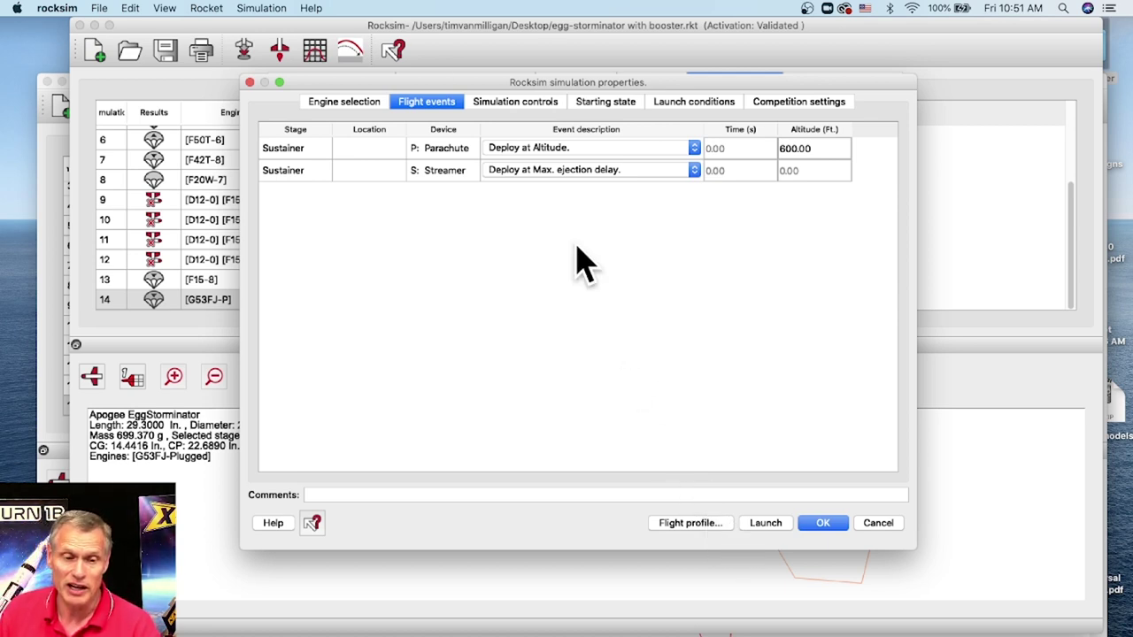
left_click(352, 104)
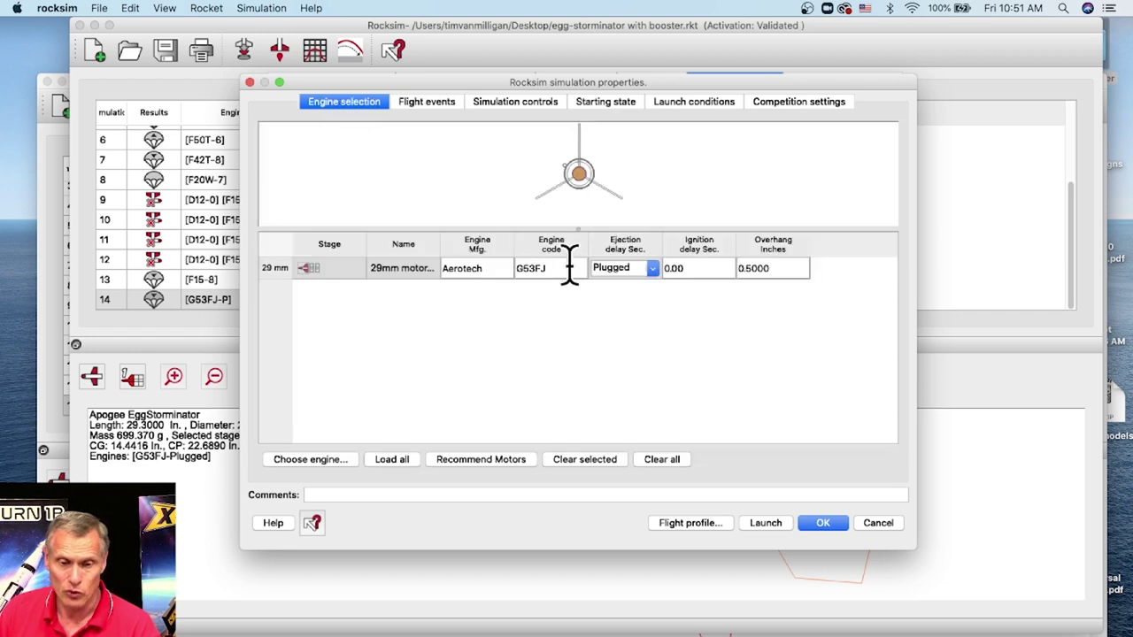
- Set the flight event of both the parachute and the streamer to No event
left_click(411, 104)
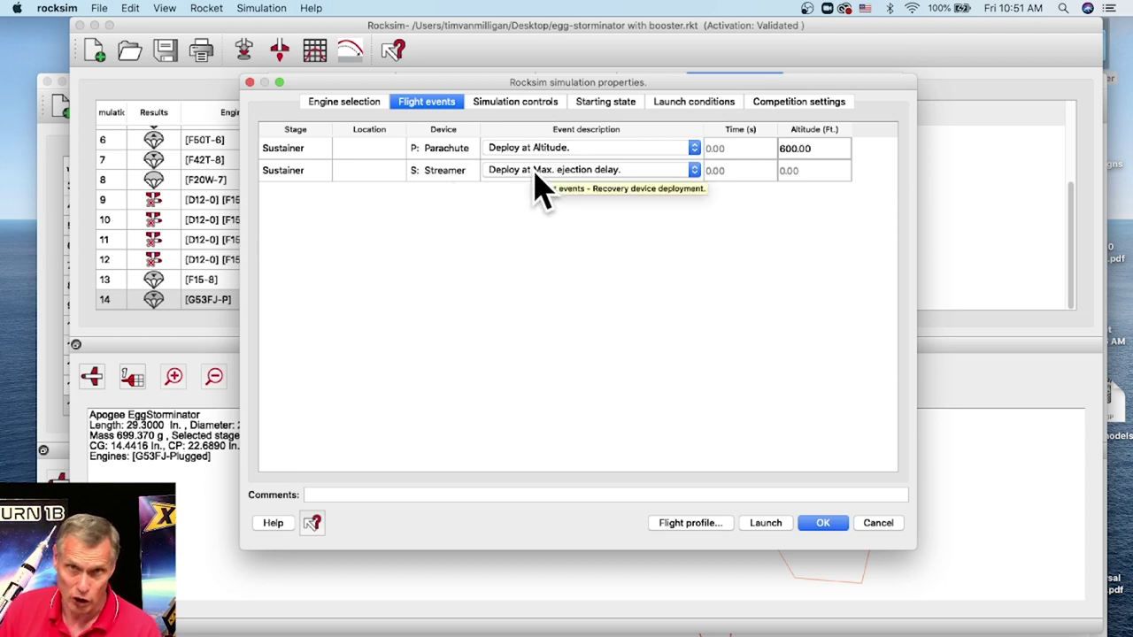
left_click(595, 168)
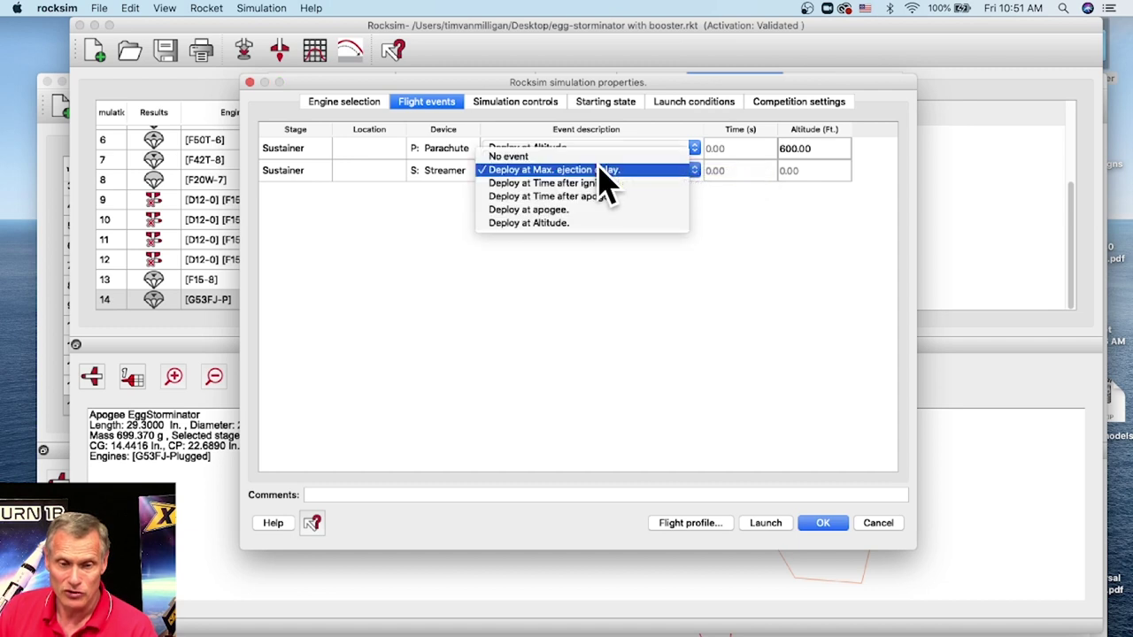
left_click(548, 157)
left_click(554, 149)
left_click(529, 81)
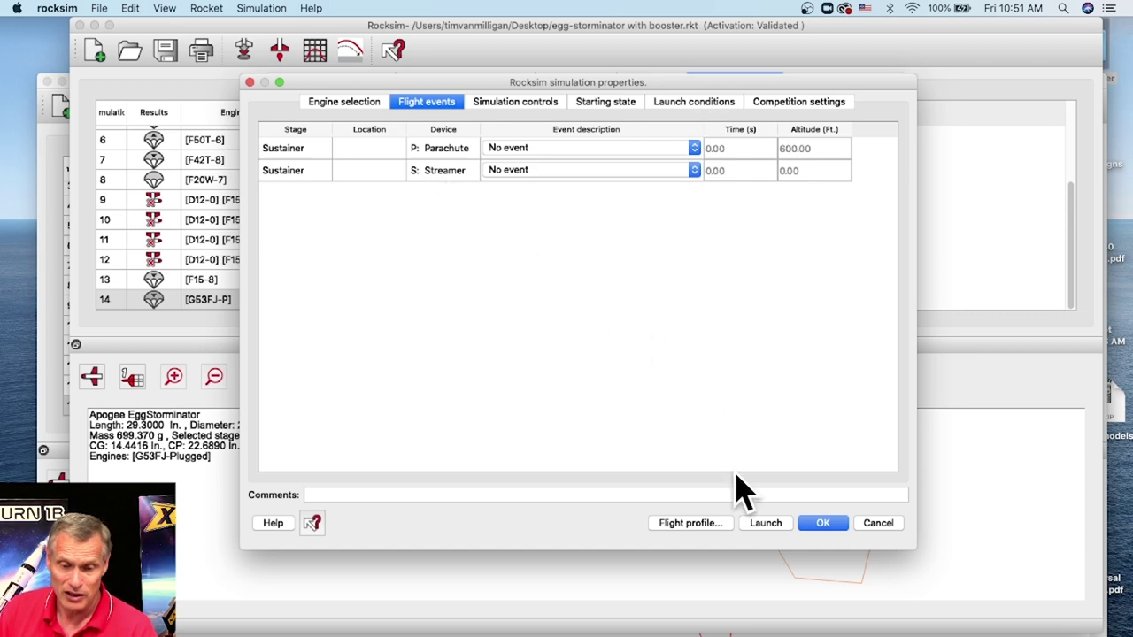
- Run the G53FJ 2D flight profile without recovery deployment, play the flight, and close the profile
left_click(680, 529)
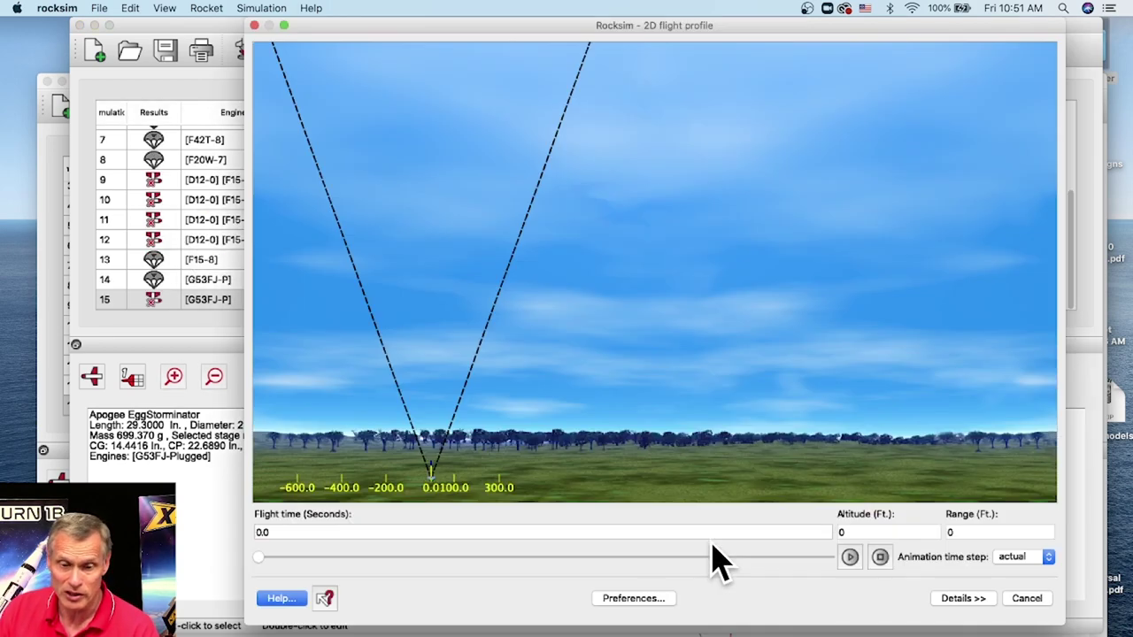
left_click(849, 558)
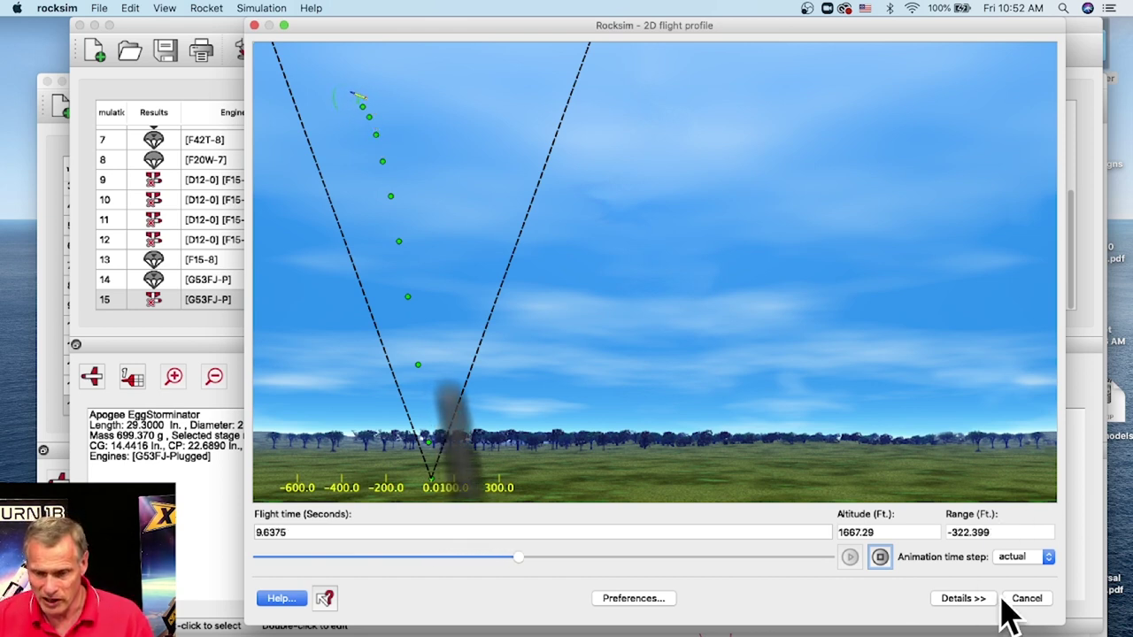
left_click(1028, 600)
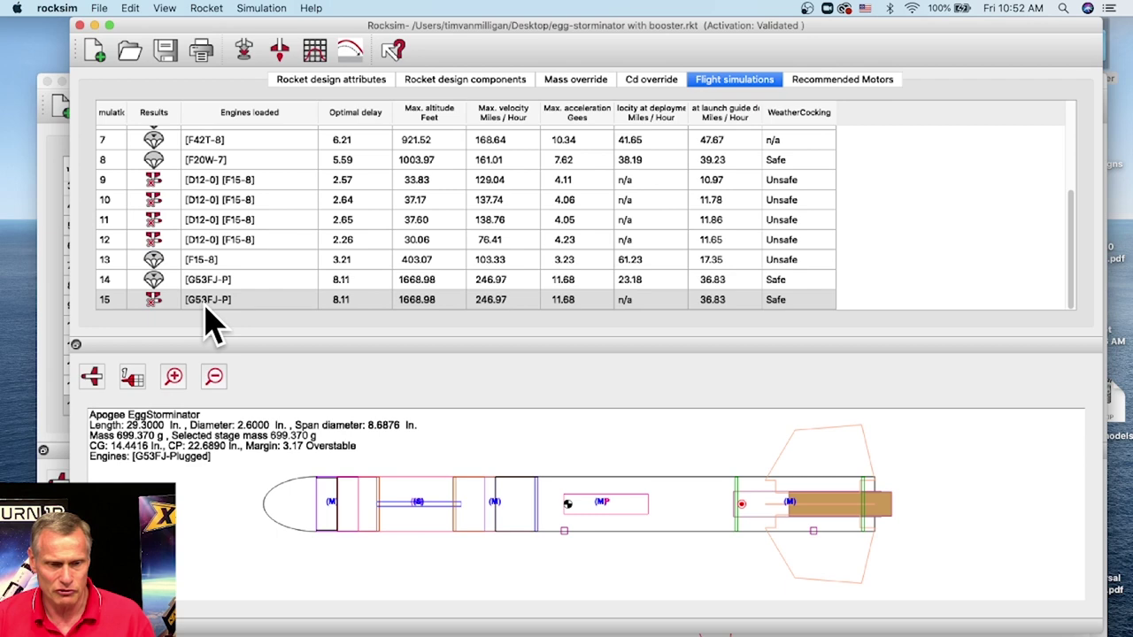
- Reopen the simulation properties and set the G53FJ engine's ejection delay to 10 seconds
left_click(244, 53)
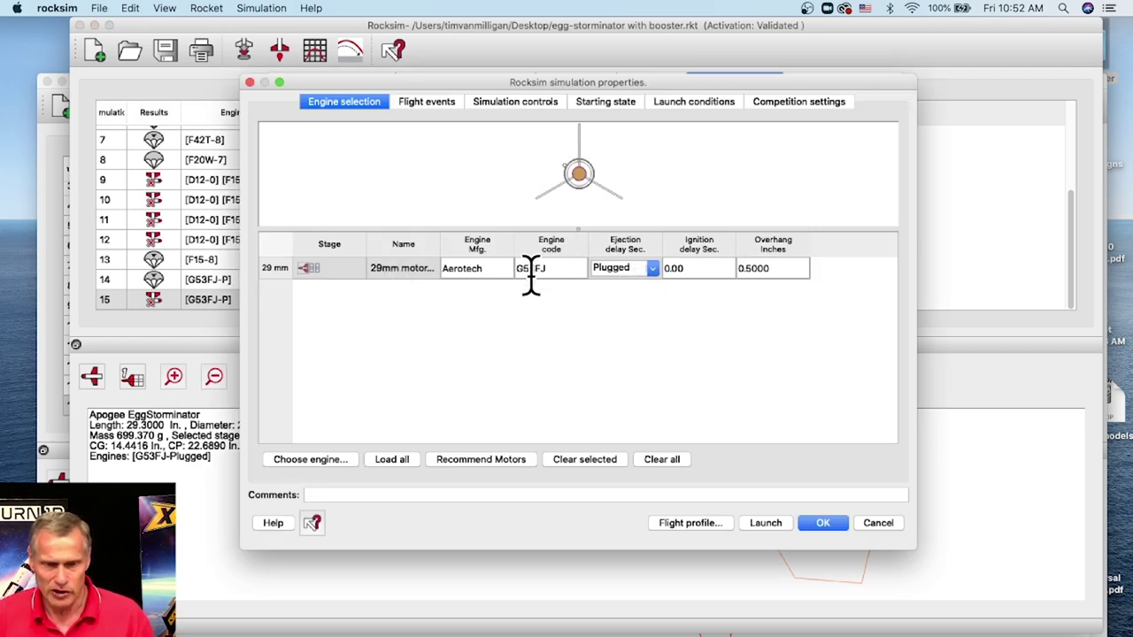
left_click(653, 269)
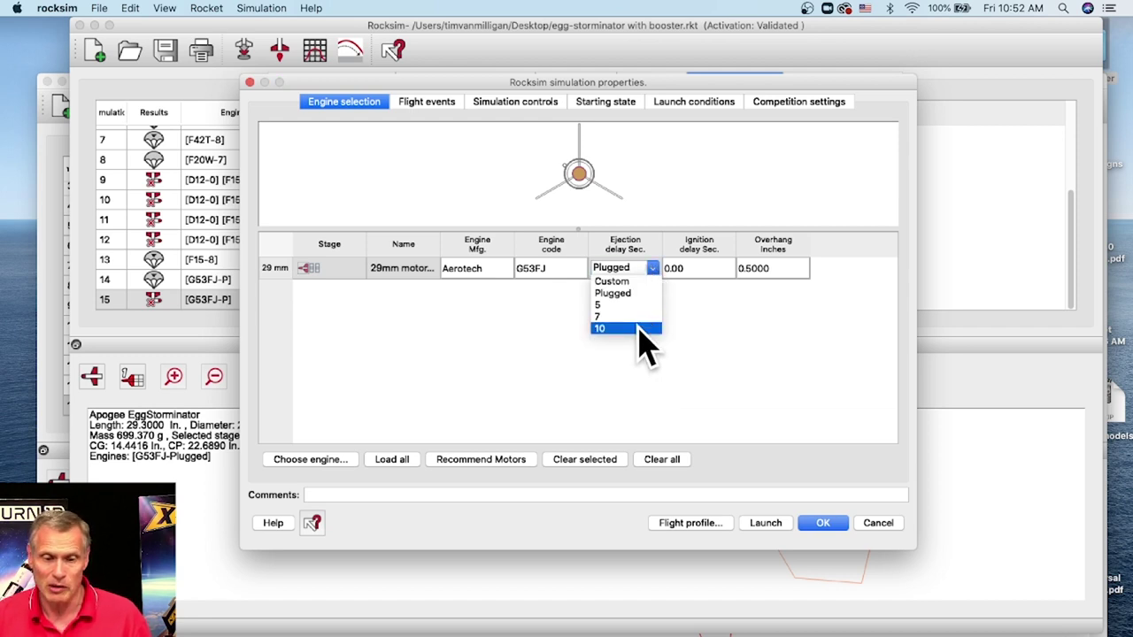
left_click(644, 329)
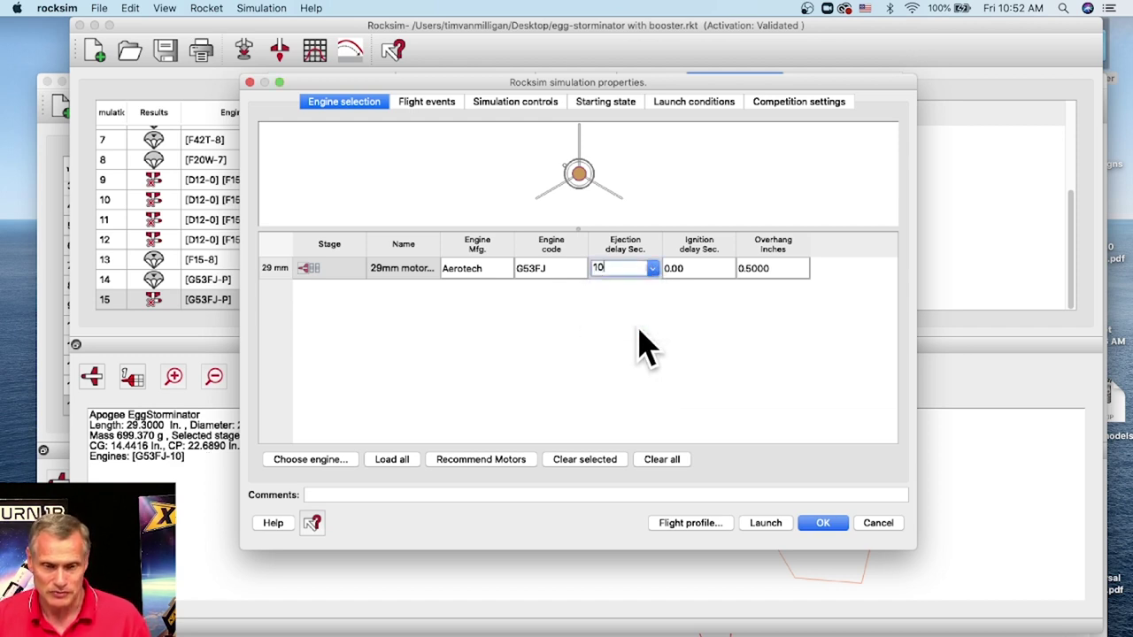
- Set the parachute's flight event to Deploy at Altitude and the streamer's to Deploy at apogee
left_click(428, 102)
left_click(562, 149)
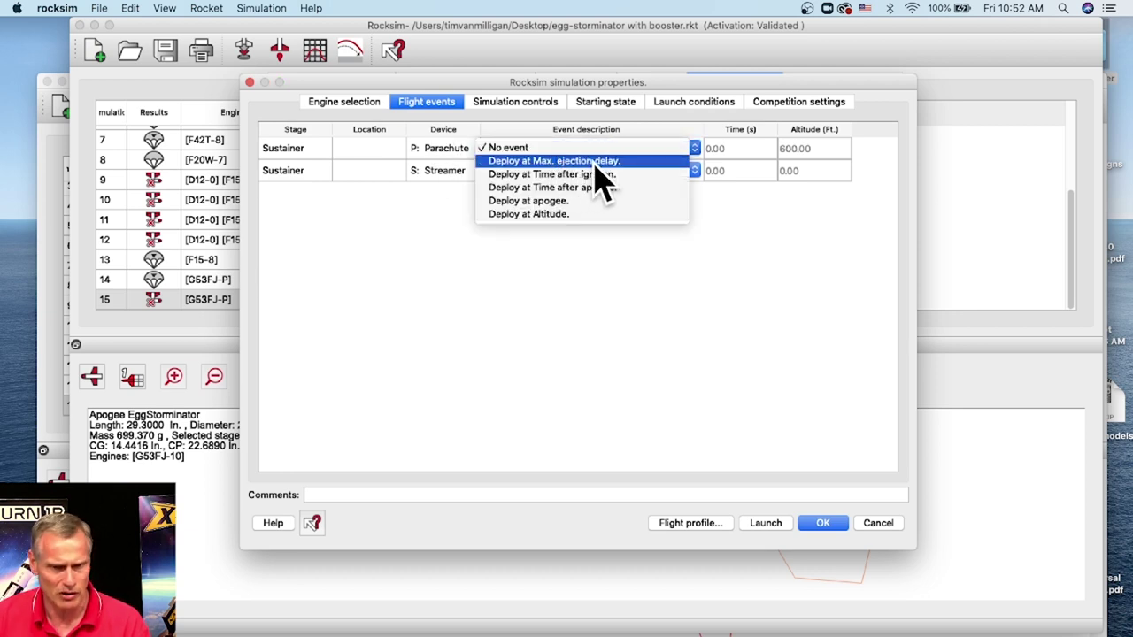
left_click(542, 213)
left_click(525, 170)
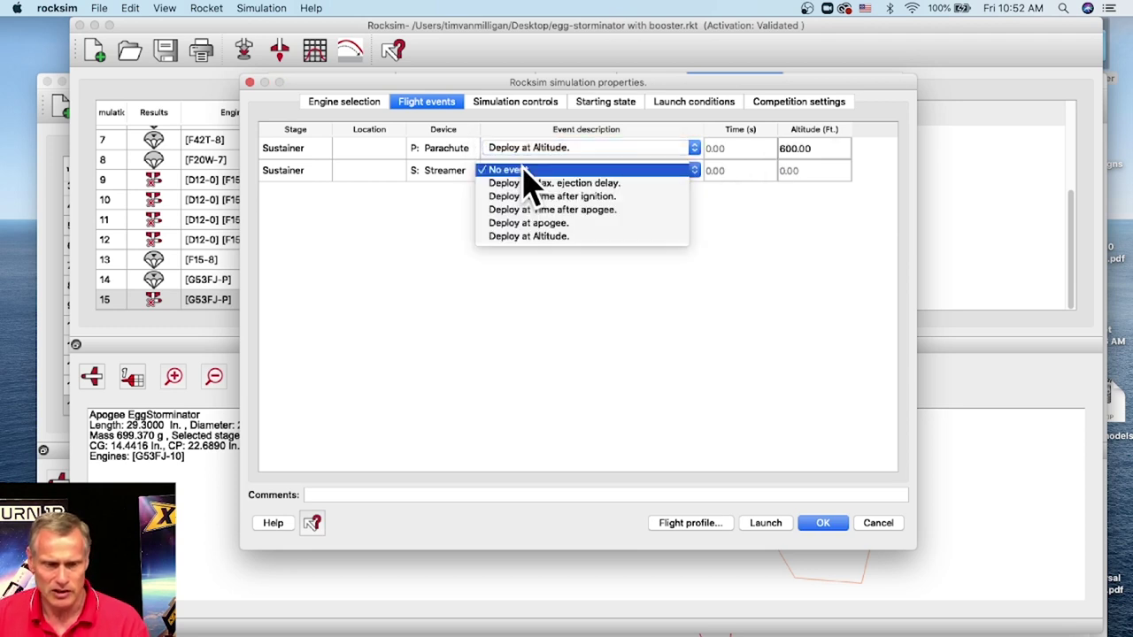
left_click(538, 223)
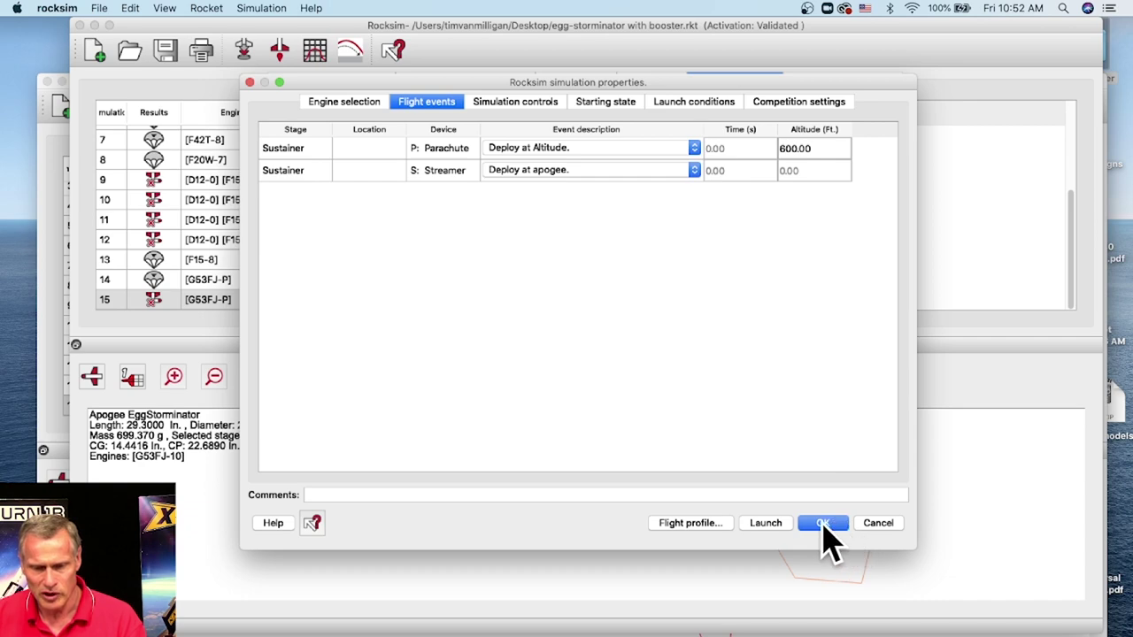
- Run and play the G53FJ-10 2D flight profile, close it, and check that simulation's detailed results
left_click(682, 522)
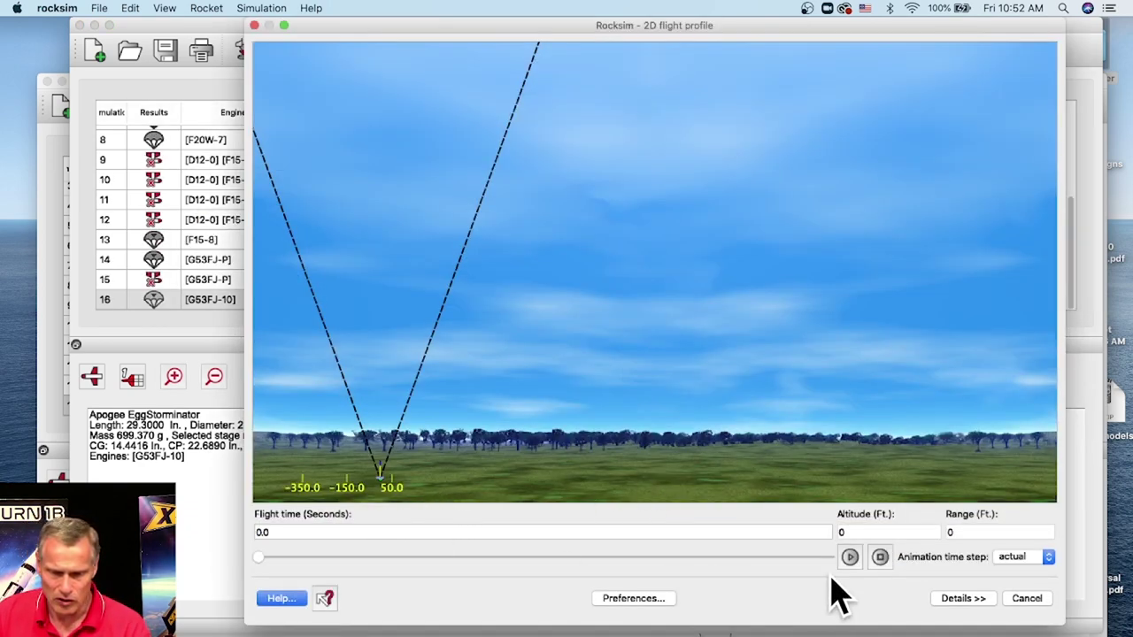
left_click(850, 556)
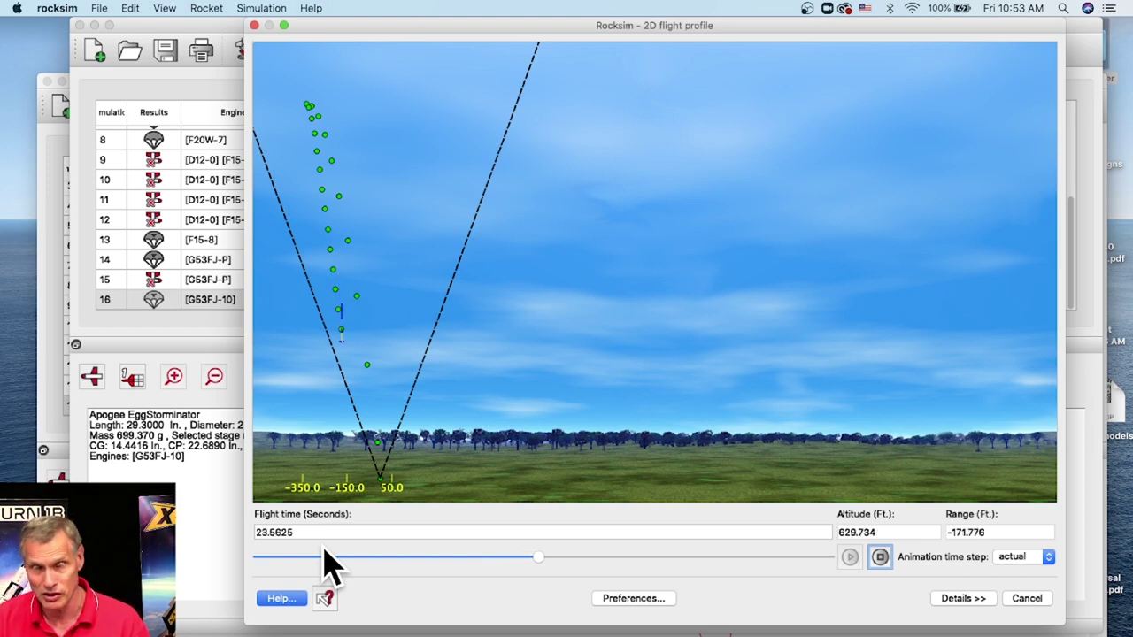
left_click(1025, 600)
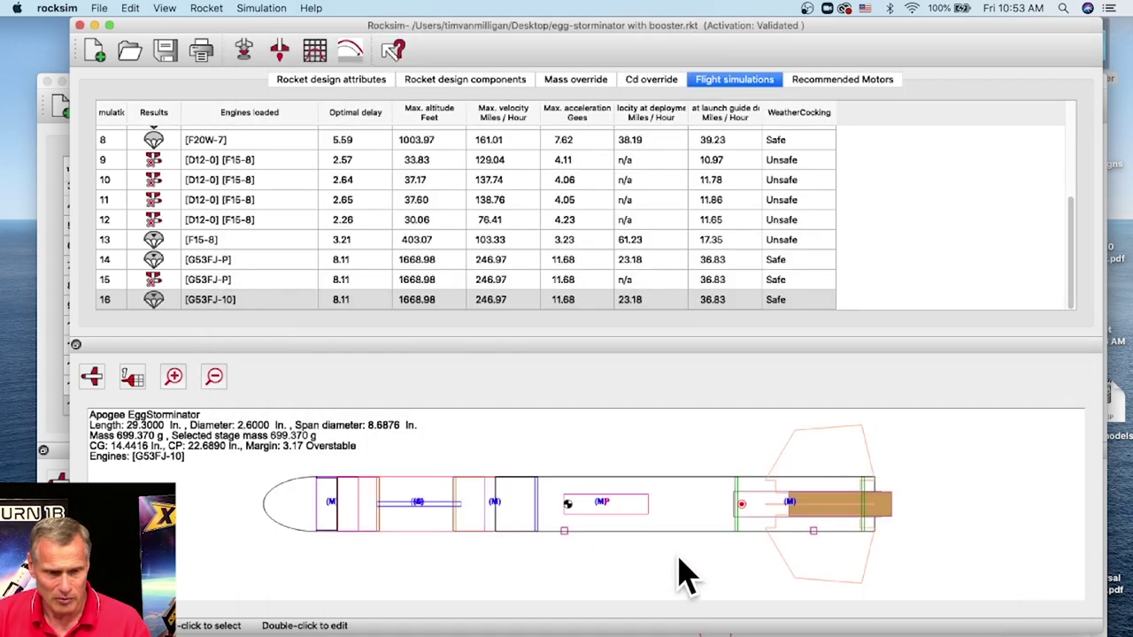
double_click(220, 305)
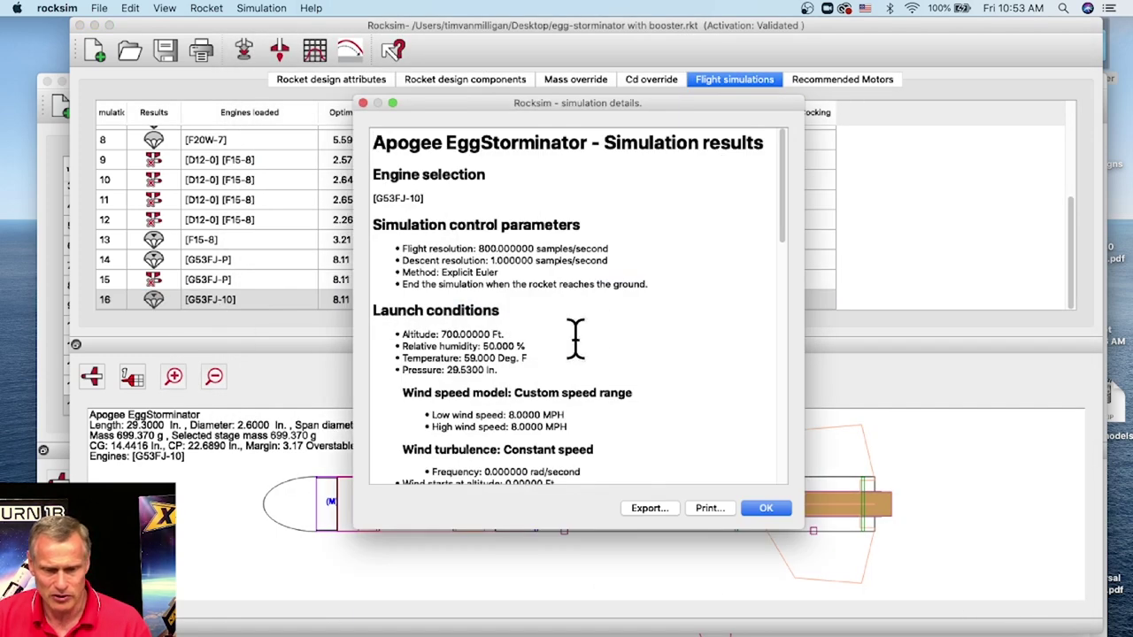
left_click(364, 103)
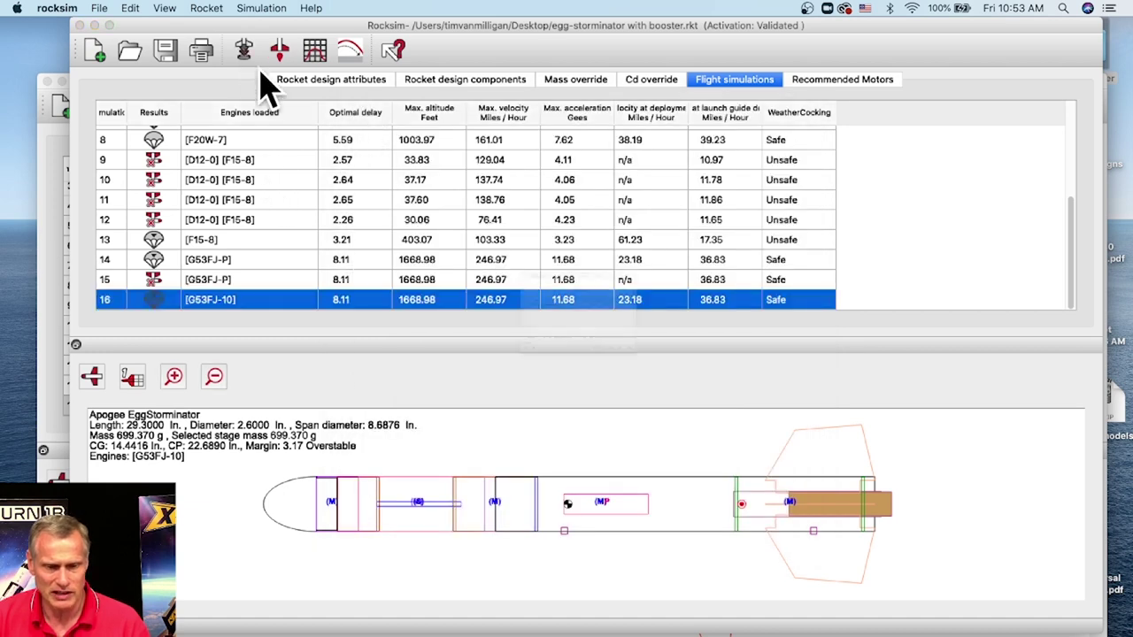
- Set the G53FJ engine's ejection delay to 16 seconds and run the 2D flight profile
left_click(244, 53)
left_click(610, 268)
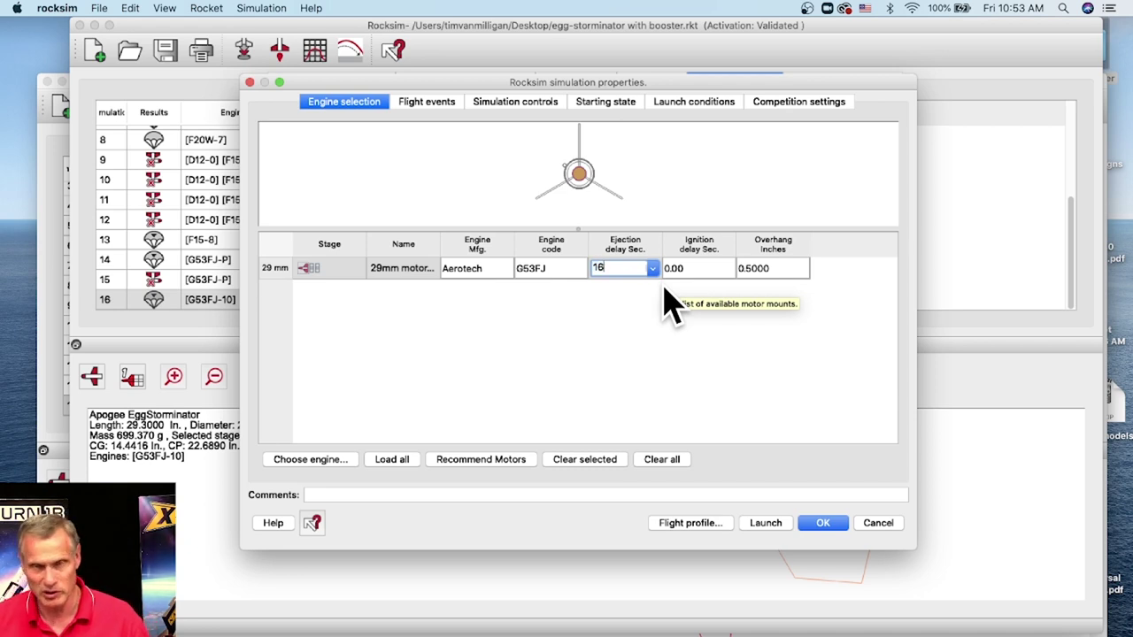
left_click(691, 529)
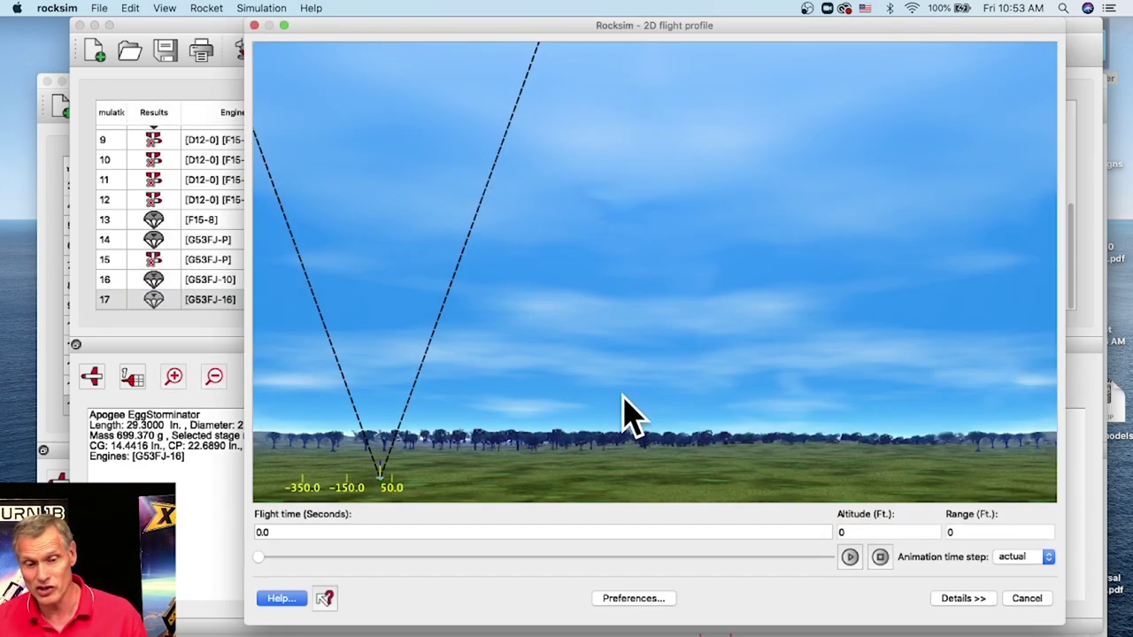
- Play the G53FJ-16 flight, step through its streamer descent around 15 to 18 seconds, and close the profile
left_click(850, 558)
left_click_drag(264, 558, 434, 547)
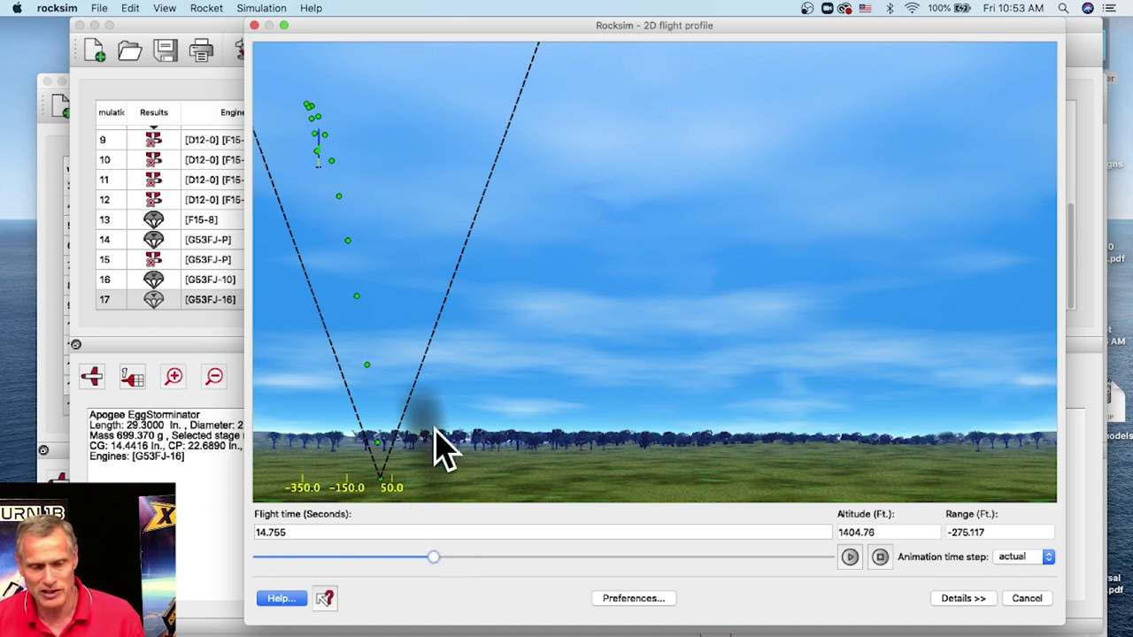
left_click_drag(438, 563, 479, 564)
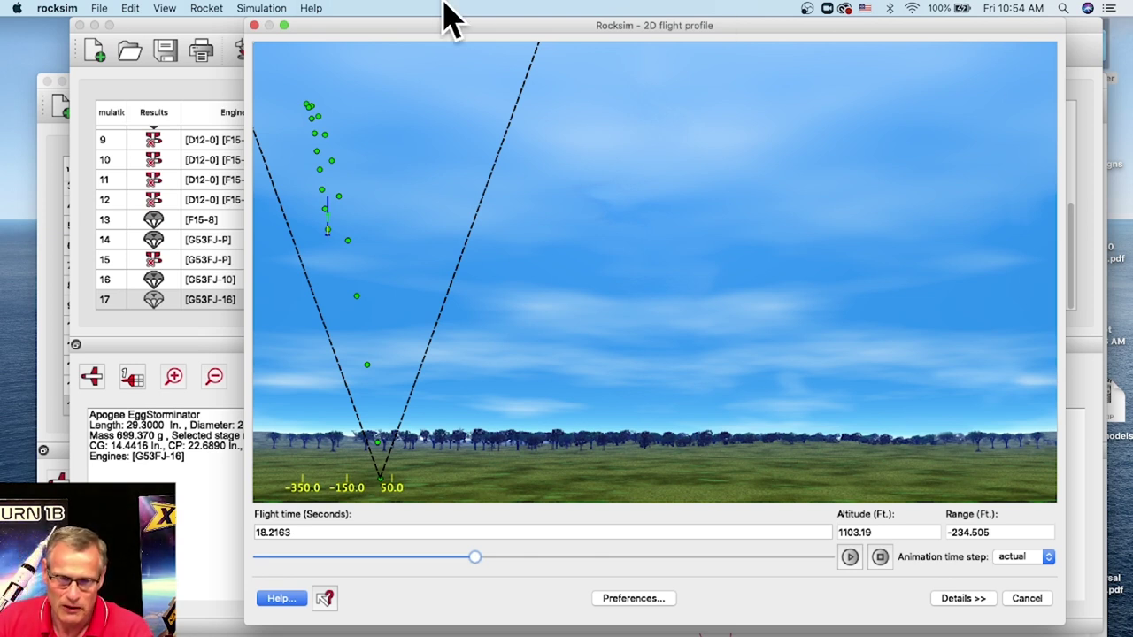
left_click_drag(399, 30, 314, 37)
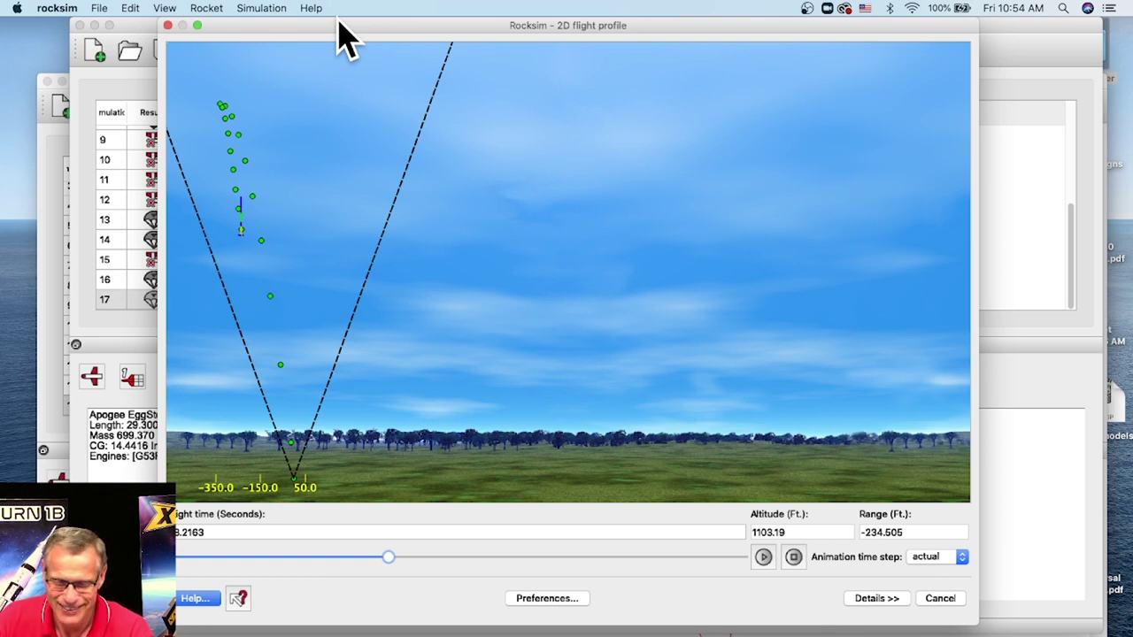
left_click(169, 27)
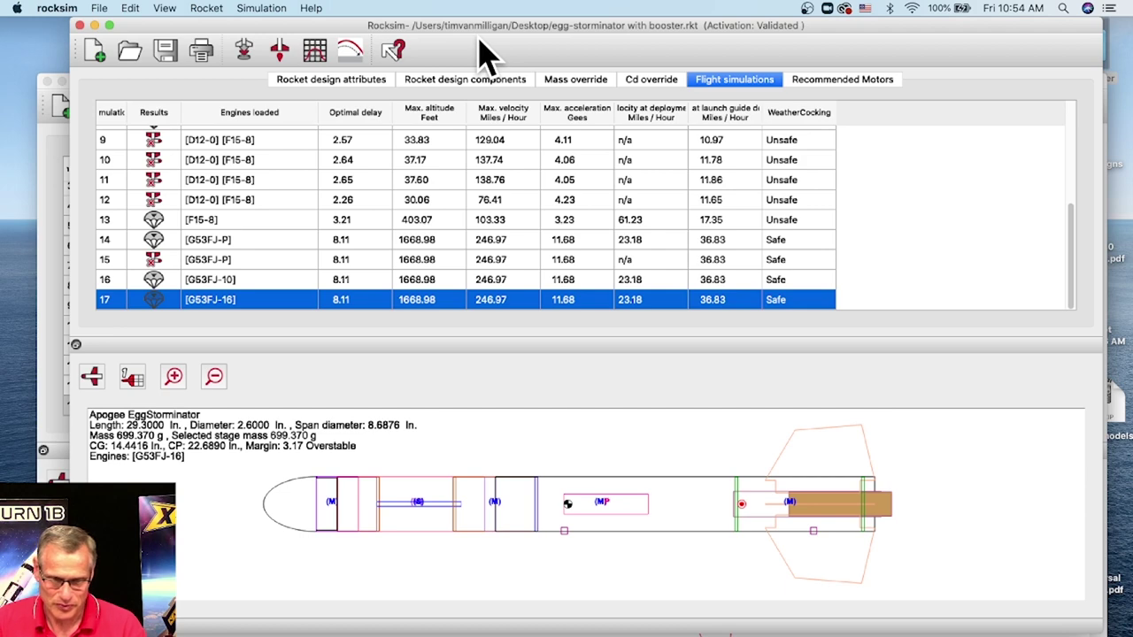
- Move the Rocksim window aside, open a Finder window from the desktop folder, and find the RockSim folders in Applications
left_click_drag(1065, 29, 1019, 29)
left_click(1088, 62)
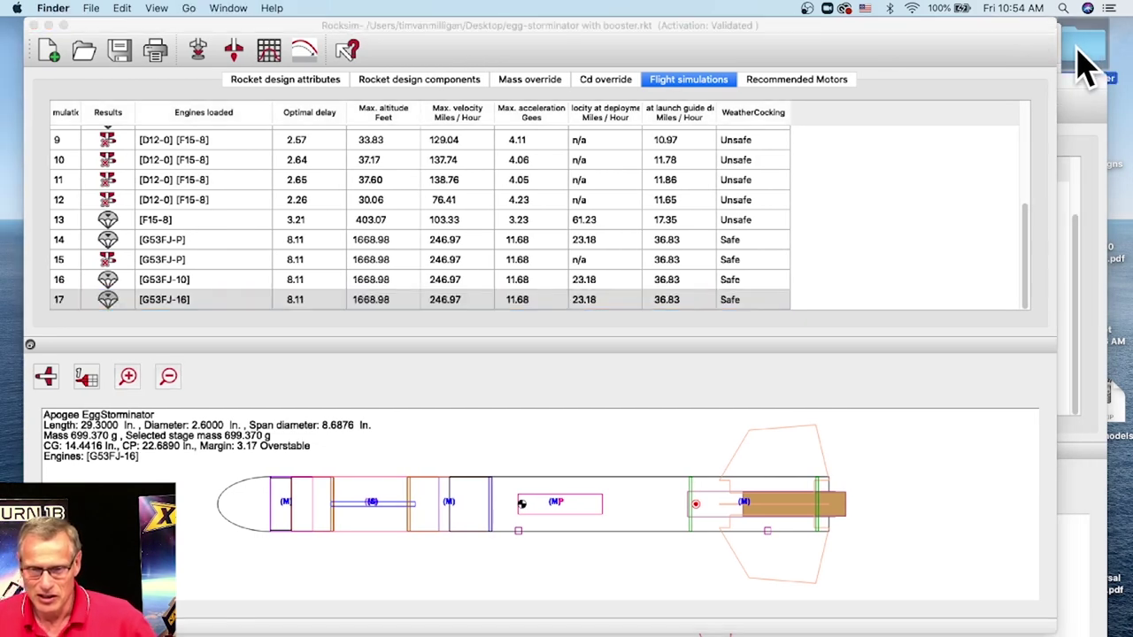
double_click(1087, 62)
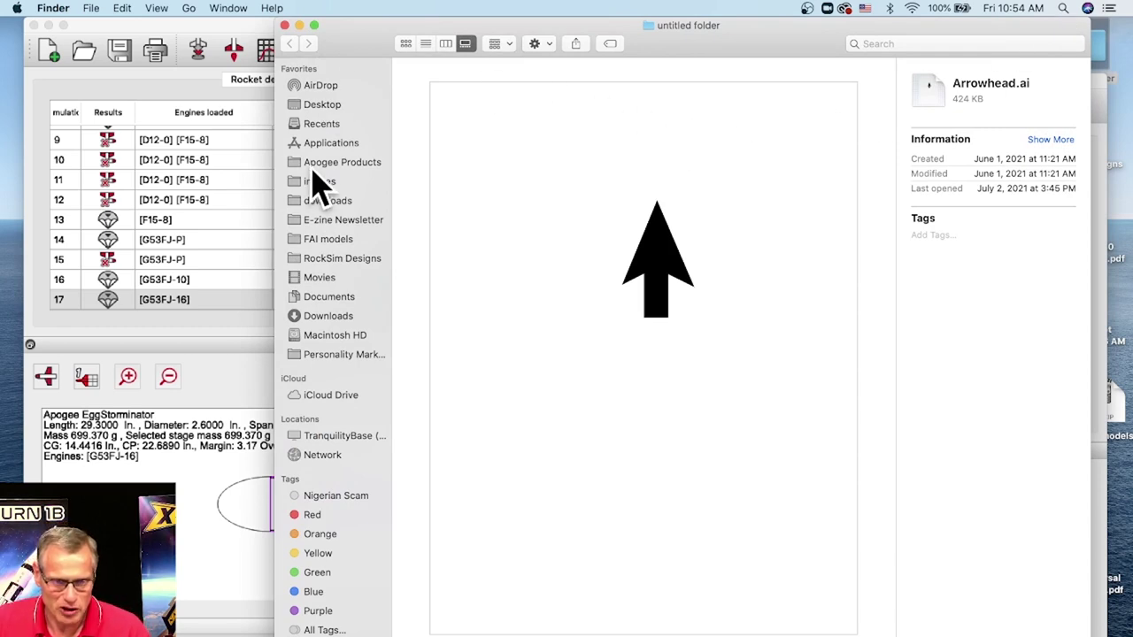
left_click(328, 146)
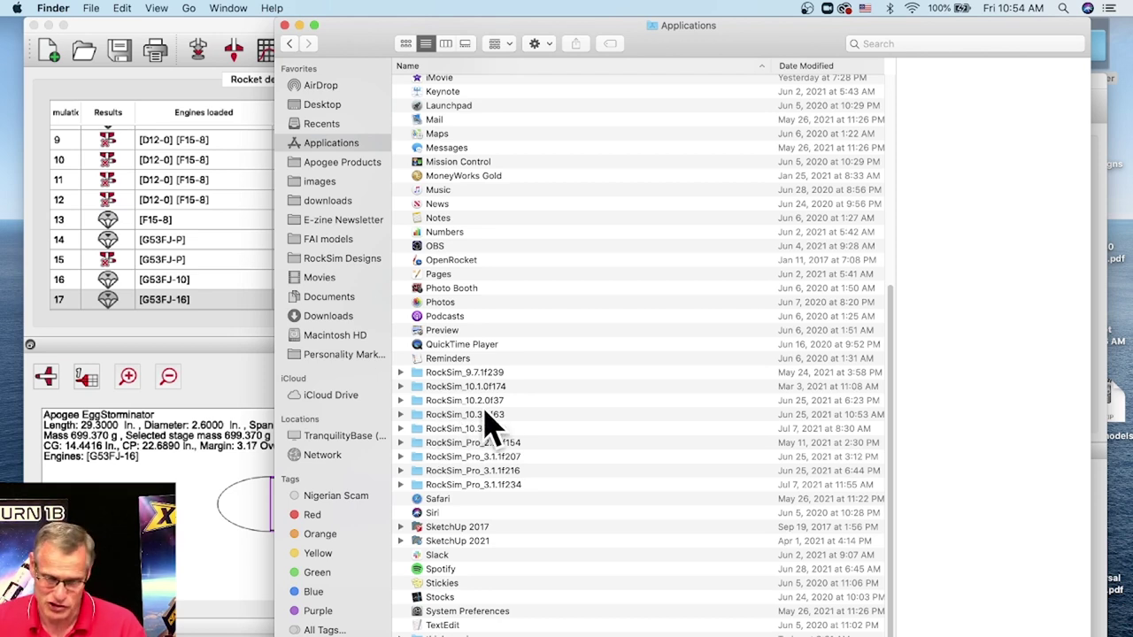
scroll(447, 433, "down", 2)
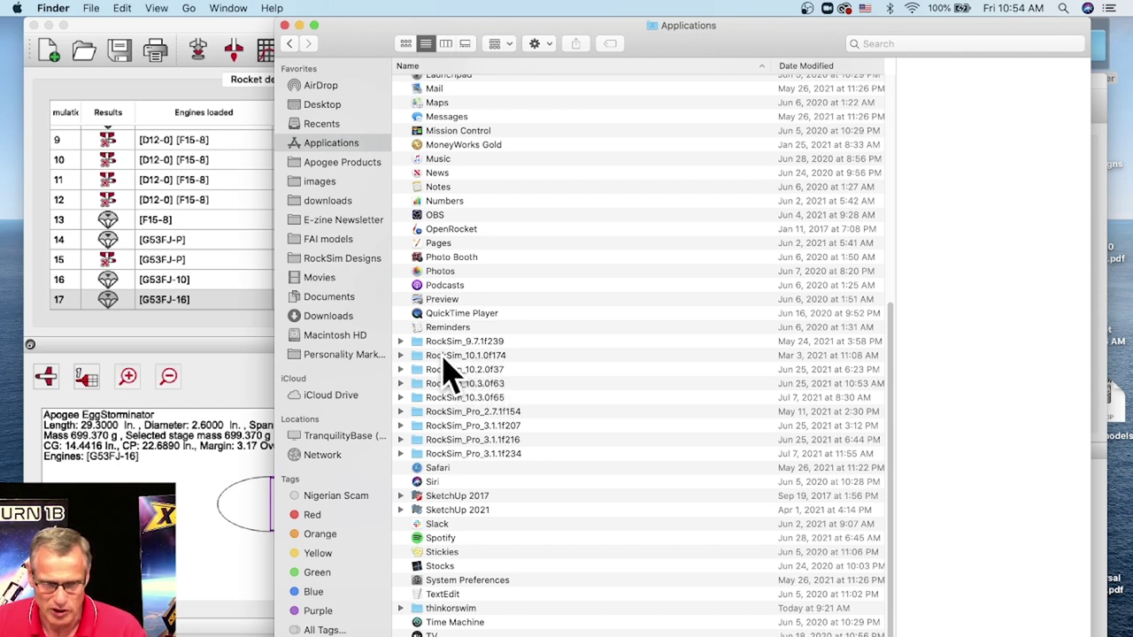
- Duplicate the RockSim_10.3.0f65 folder in Applications
left_click(489, 403)
right_click(490, 413)
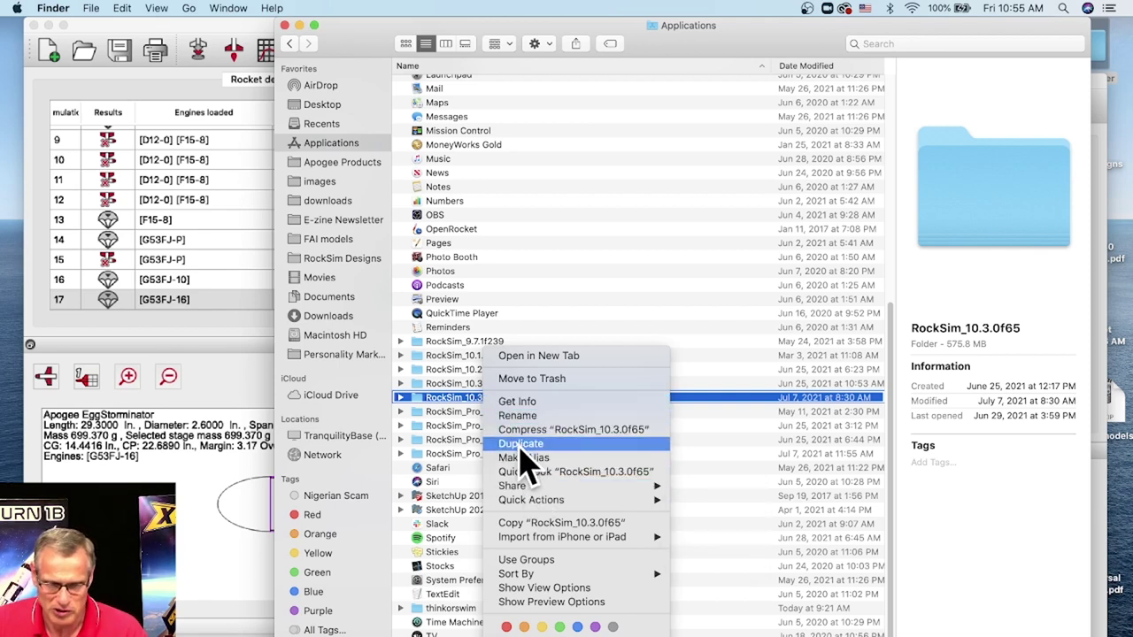
left_click(522, 445)
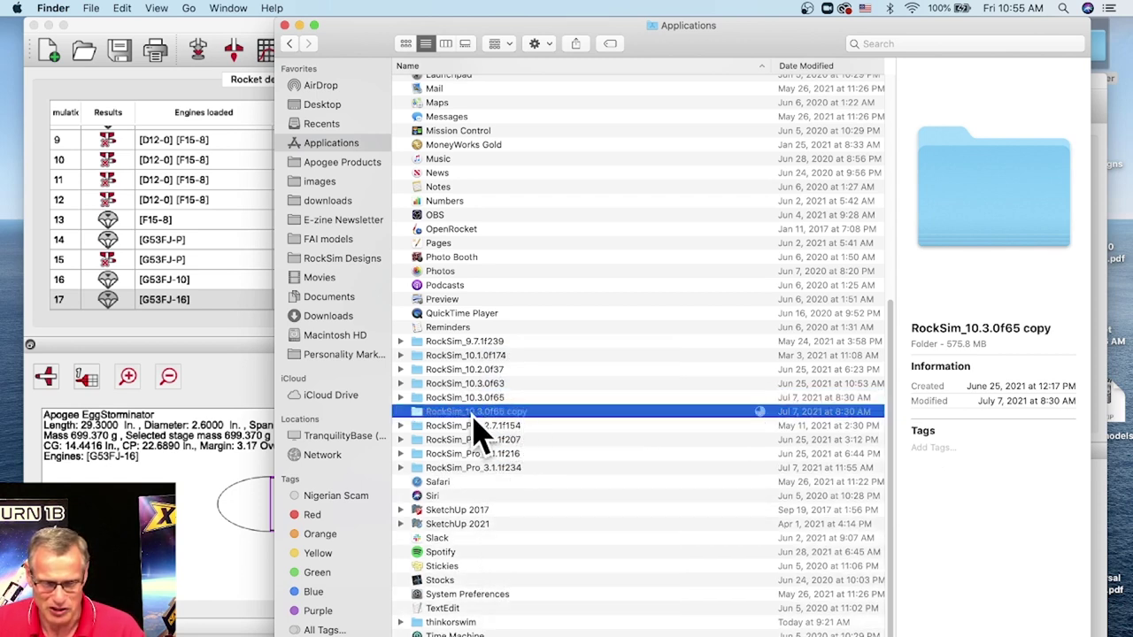
- Launch rocksim from the RockSim_10.3.0f65 copy folder, cancel the update manager, skip the intro, and return to Applications in Finder
scroll(443, 430, "up", 3)
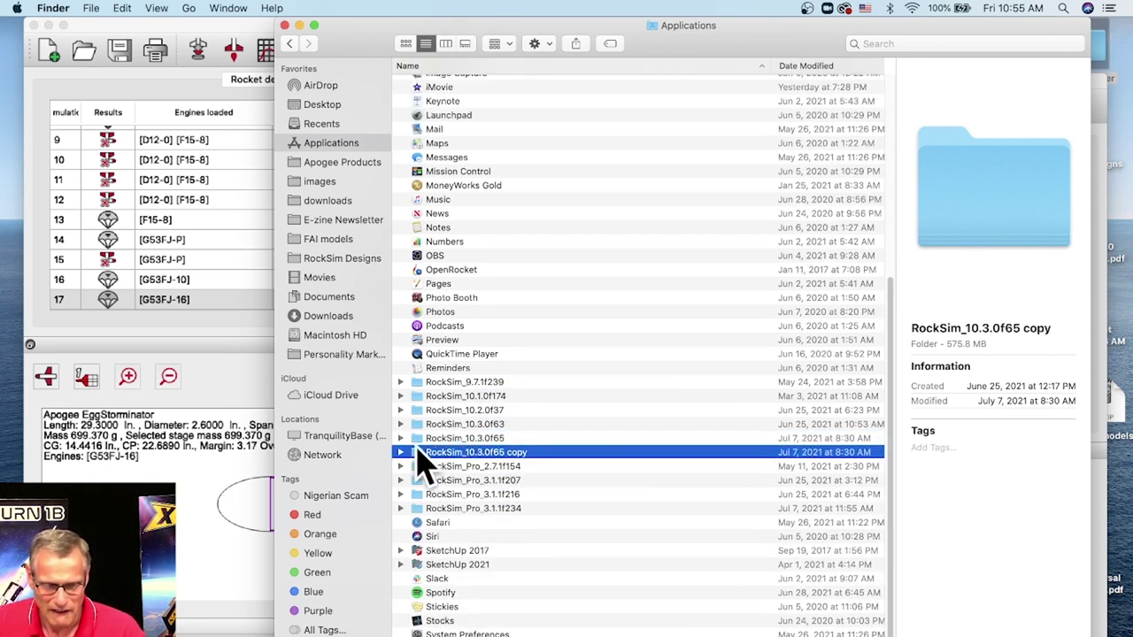
double_click(419, 456)
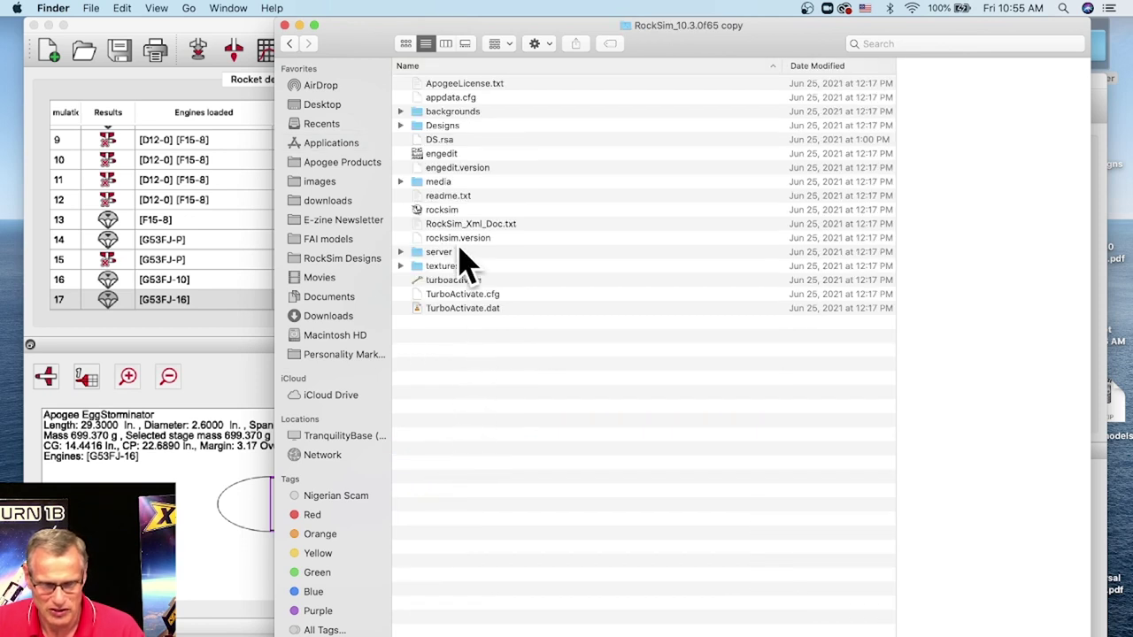
left_click(442, 213)
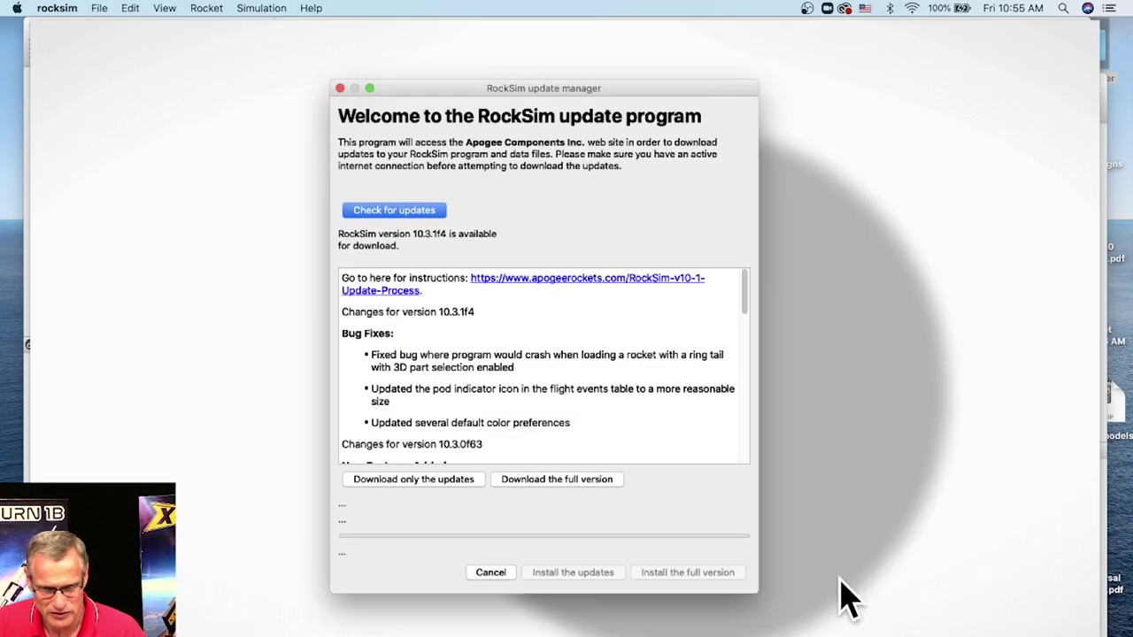
left_click(497, 573)
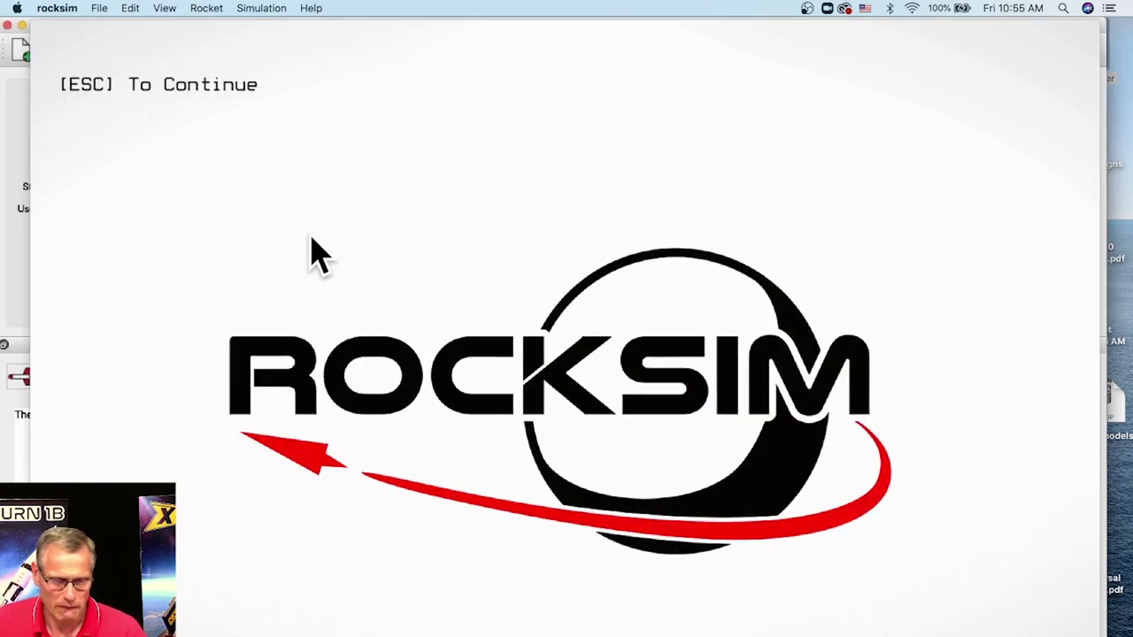
key("Escape")
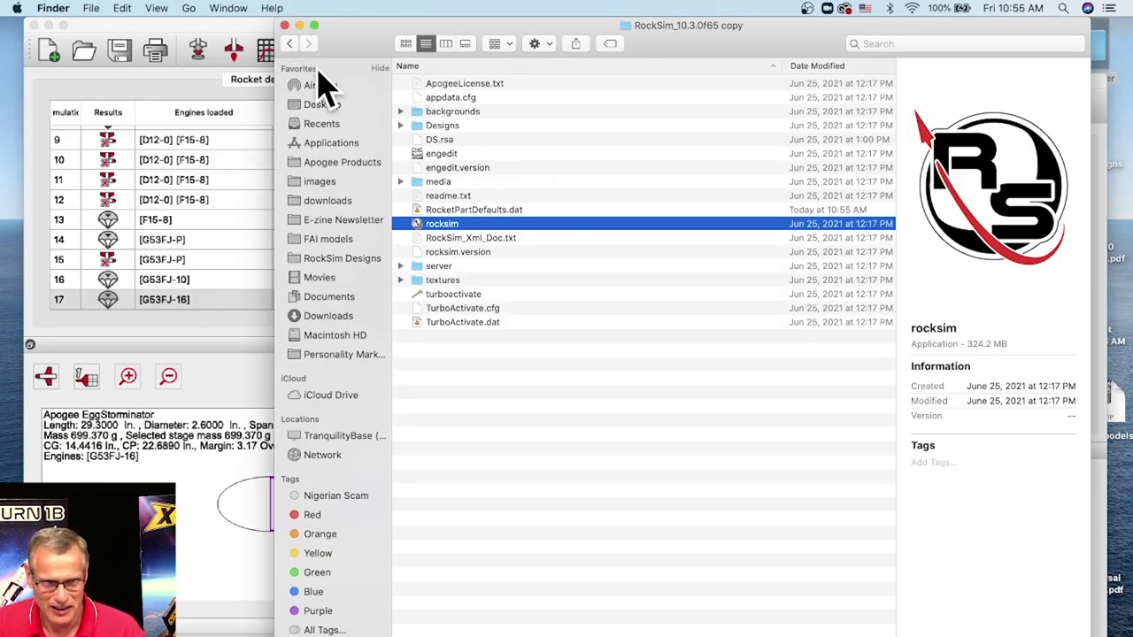
left_click(289, 44)
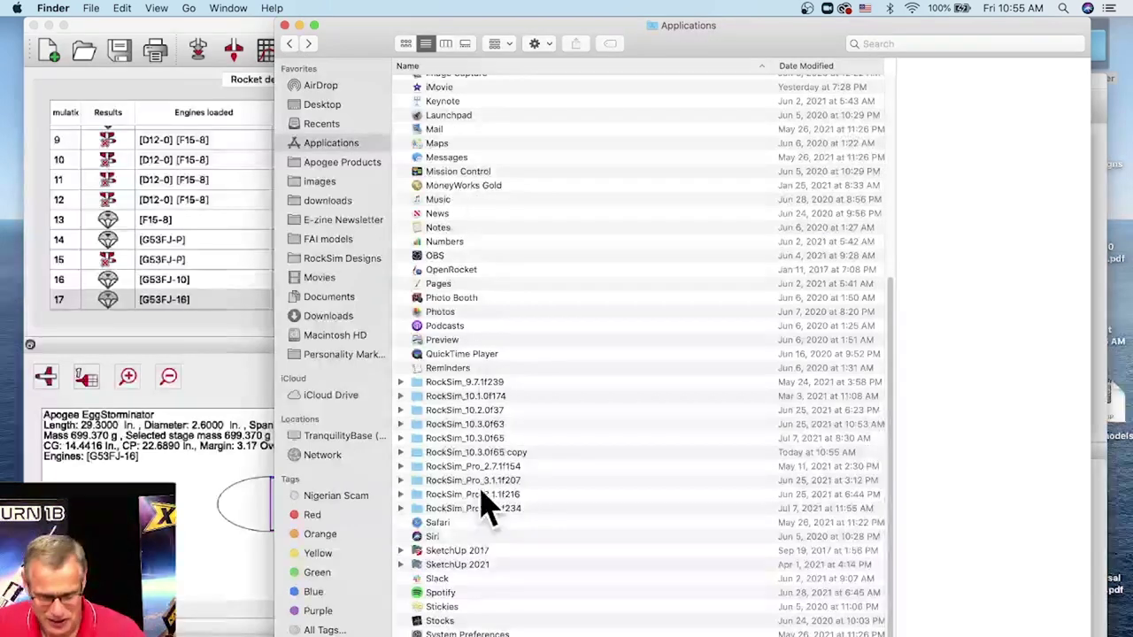
- Delete the RockSim_10.3.0f65 copy folder from Applications and permanently empty the Trash
left_click(503, 455)
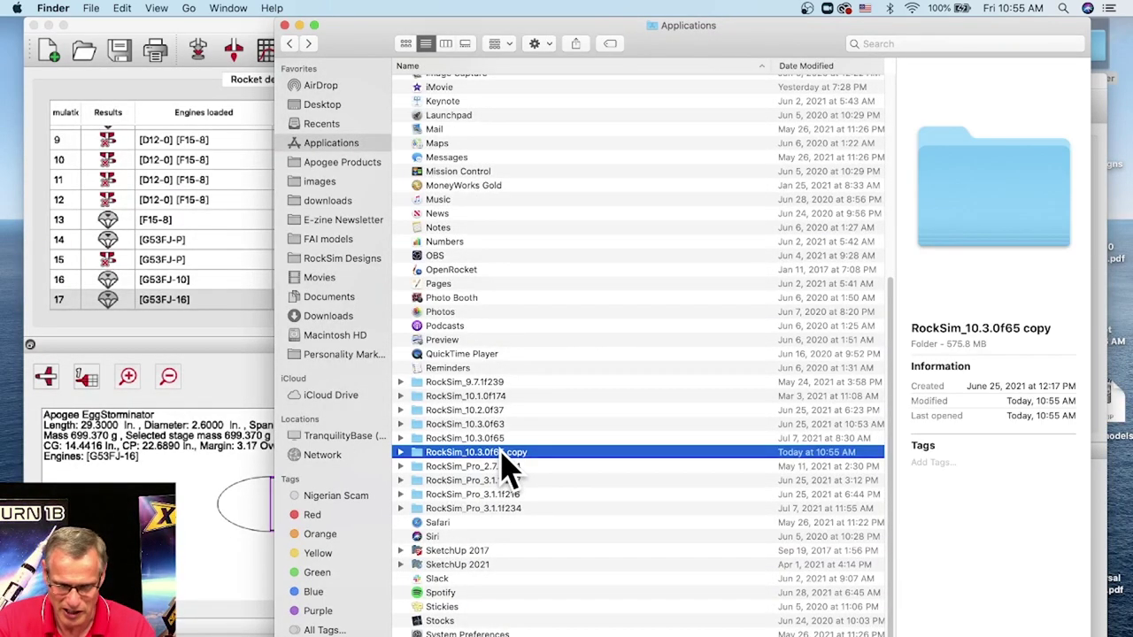
key("super+BackSpace")
key("shift+super+BackSpace")
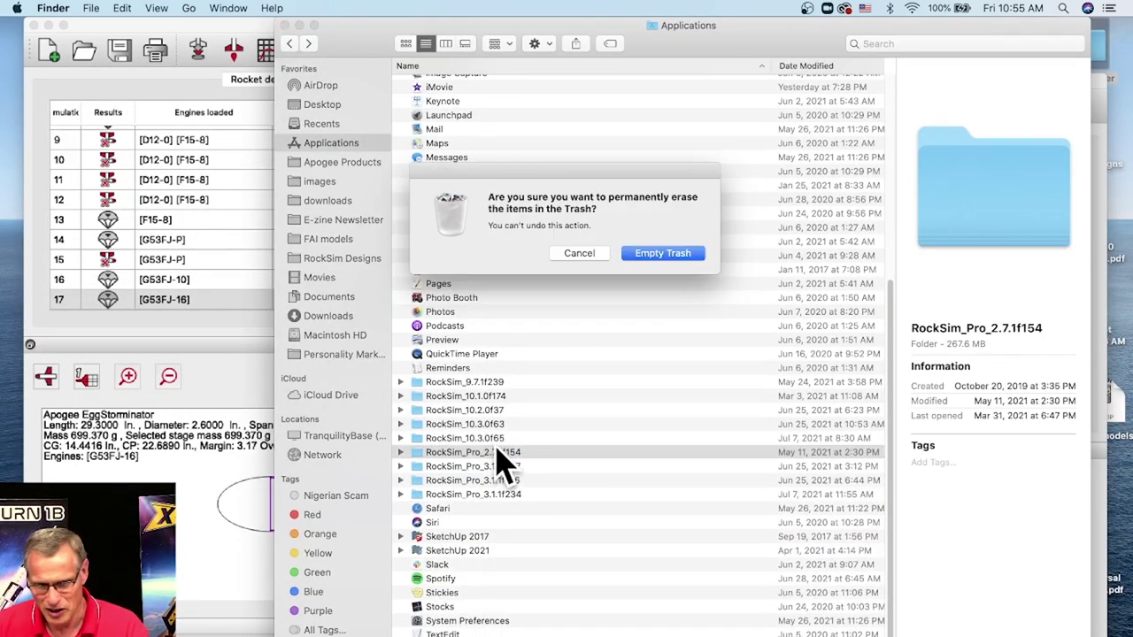
left_click(639, 256)
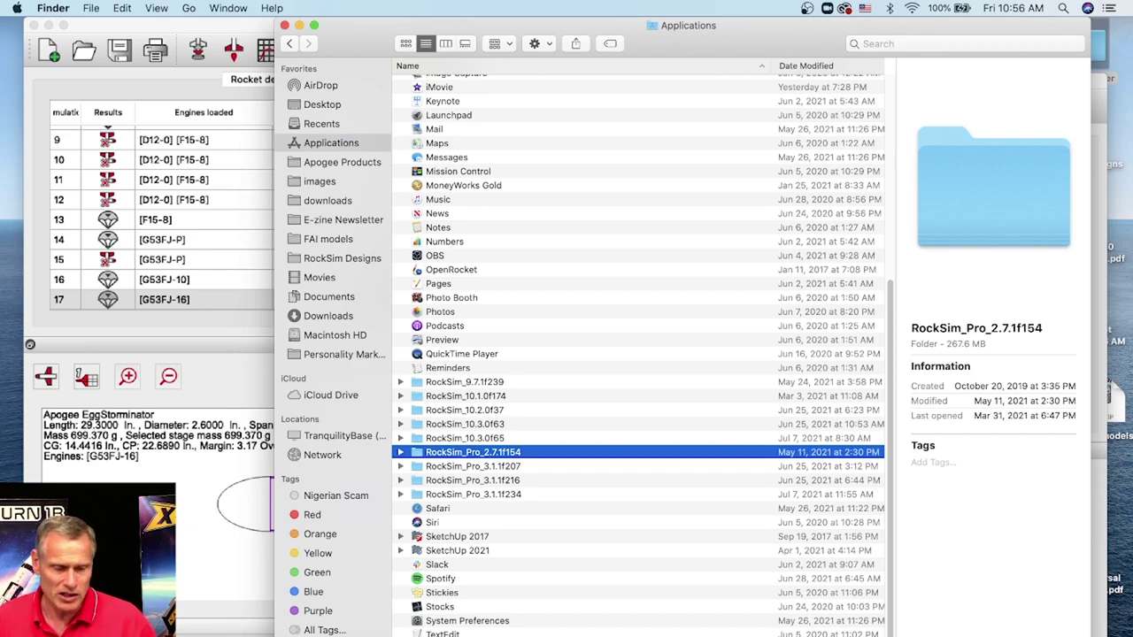
- Switch back to Rocksim and set the G53FJ engine's ejection delay to 7 seconds in the simulation properties
key("ctrl+Down")
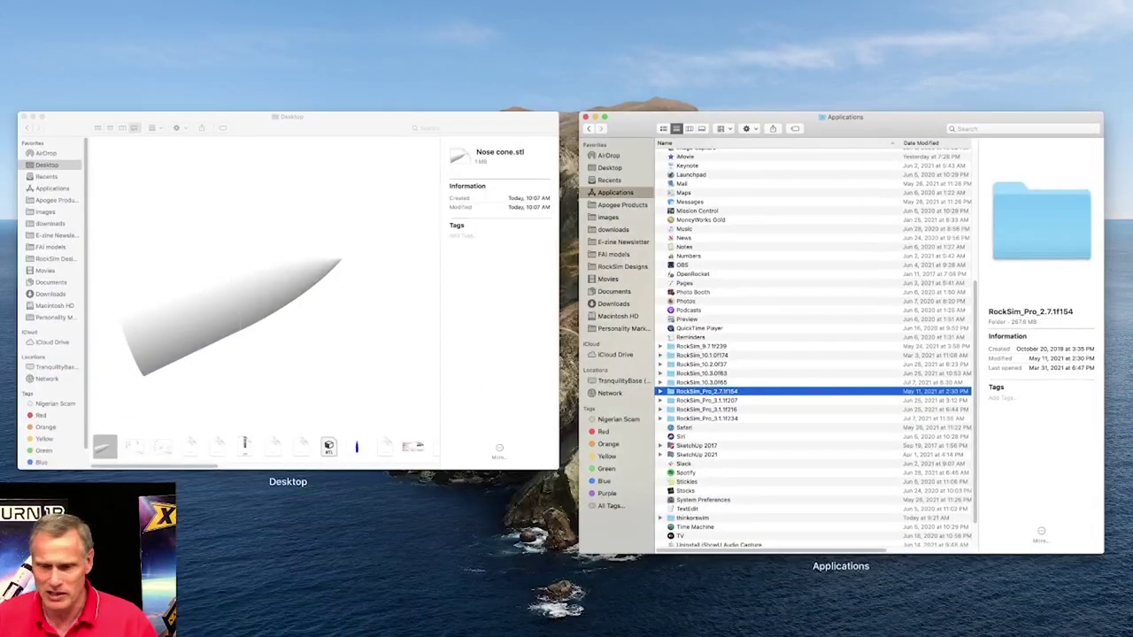
key("Escape")
left_click(235, 524)
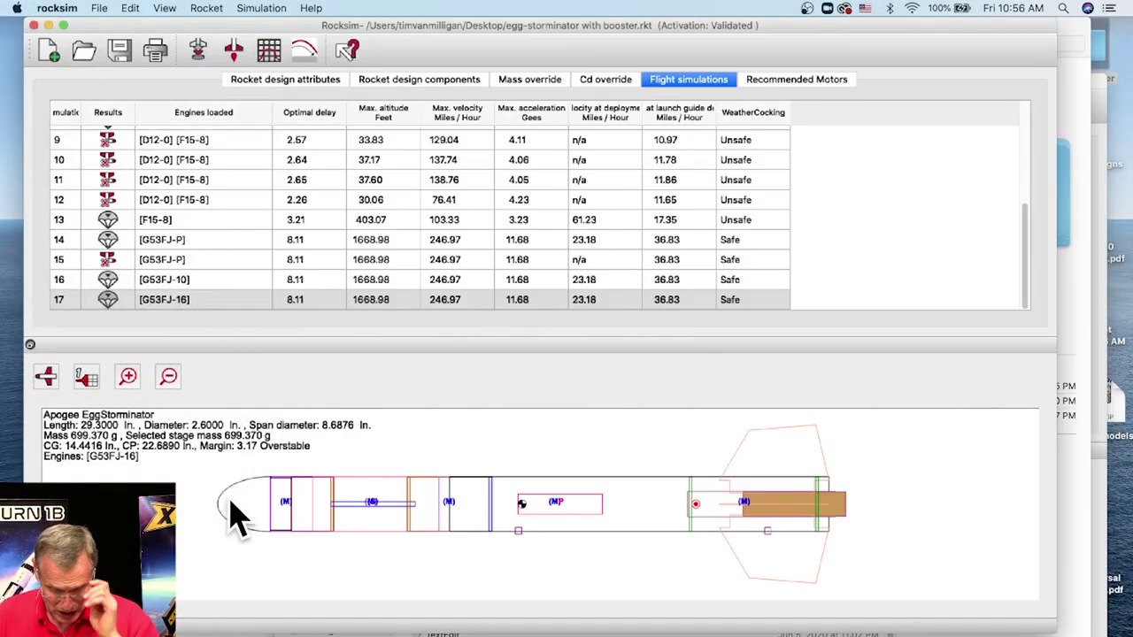
left_click(200, 51)
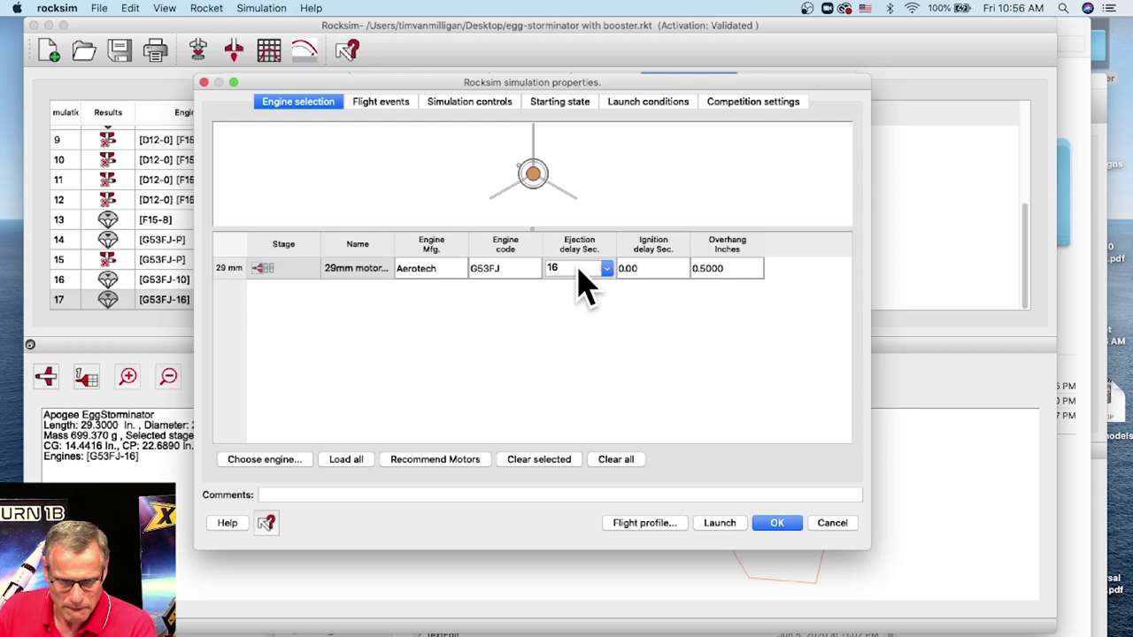
mouse_move(453, 83)
left_mouse_down()
mouse_move(712, 105)
mouse_move(673, 102)
left_mouse_up()
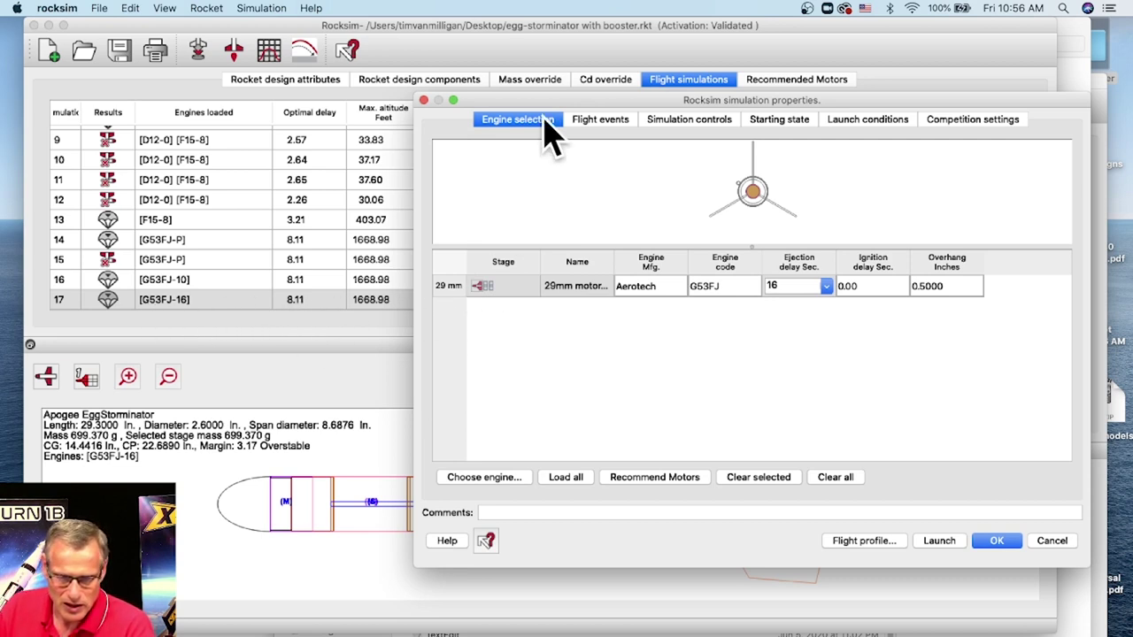
left_click_drag(544, 115, 324, 39)
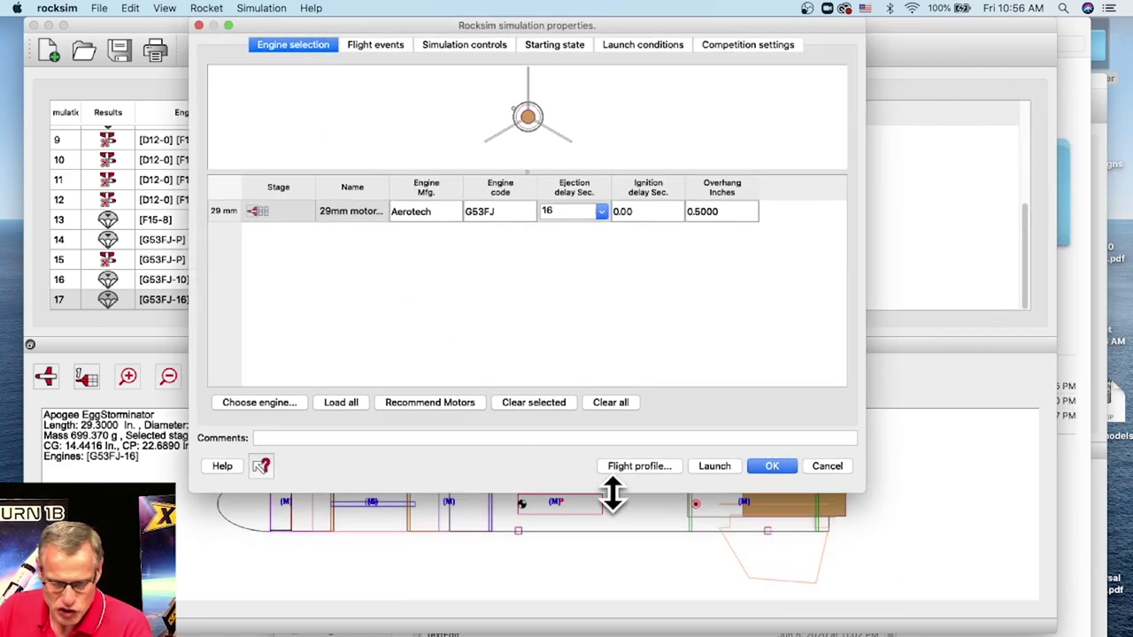
left_click(560, 211)
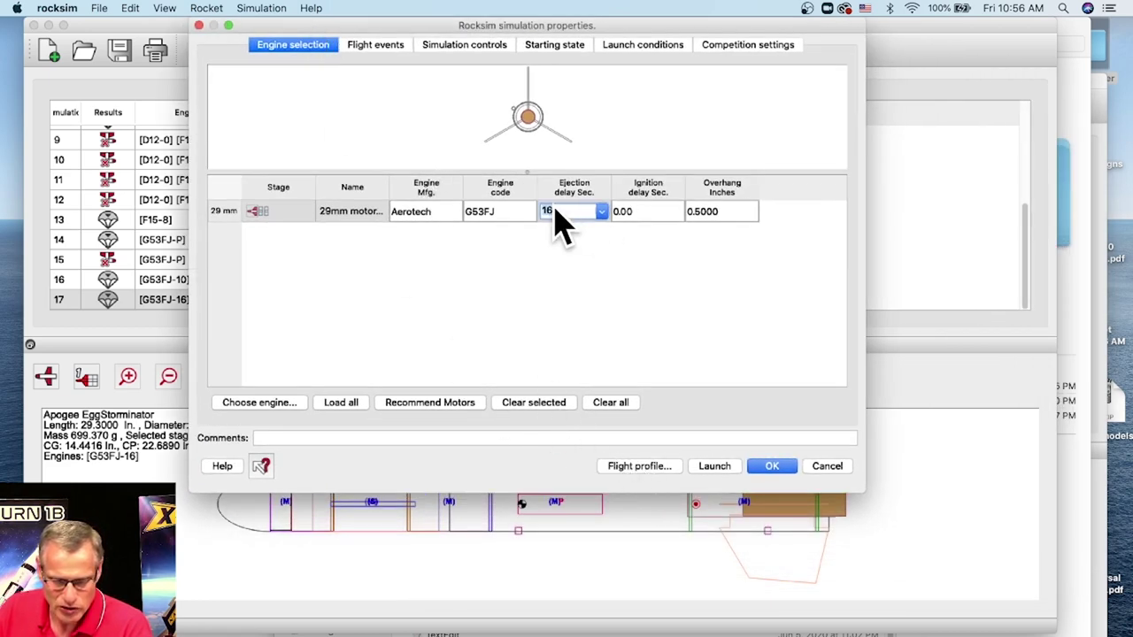
left_click(602, 212)
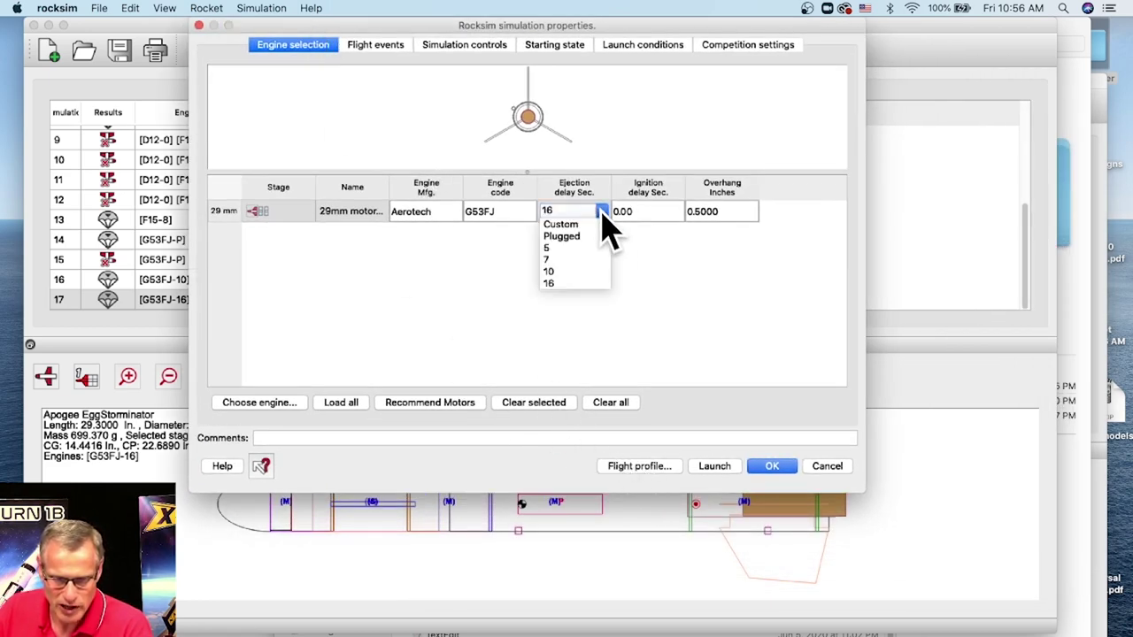
left_click(578, 260)
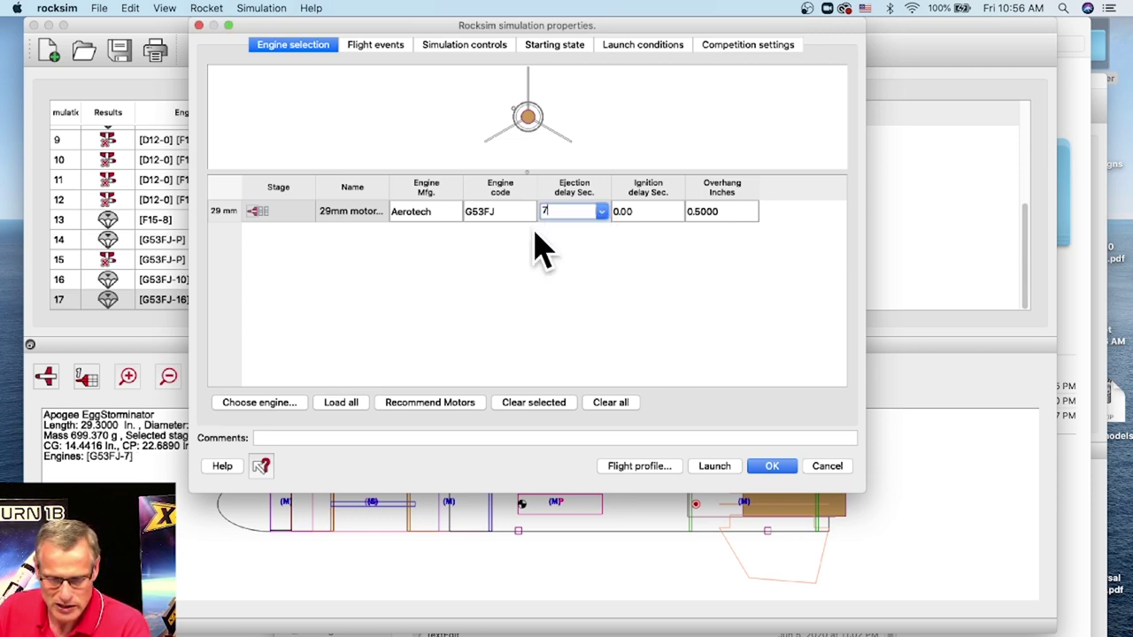
- Launch the G53FJ-7 simulation, play its 2D flight profile through the start of the descent, and close the profile
left_click(703, 470)
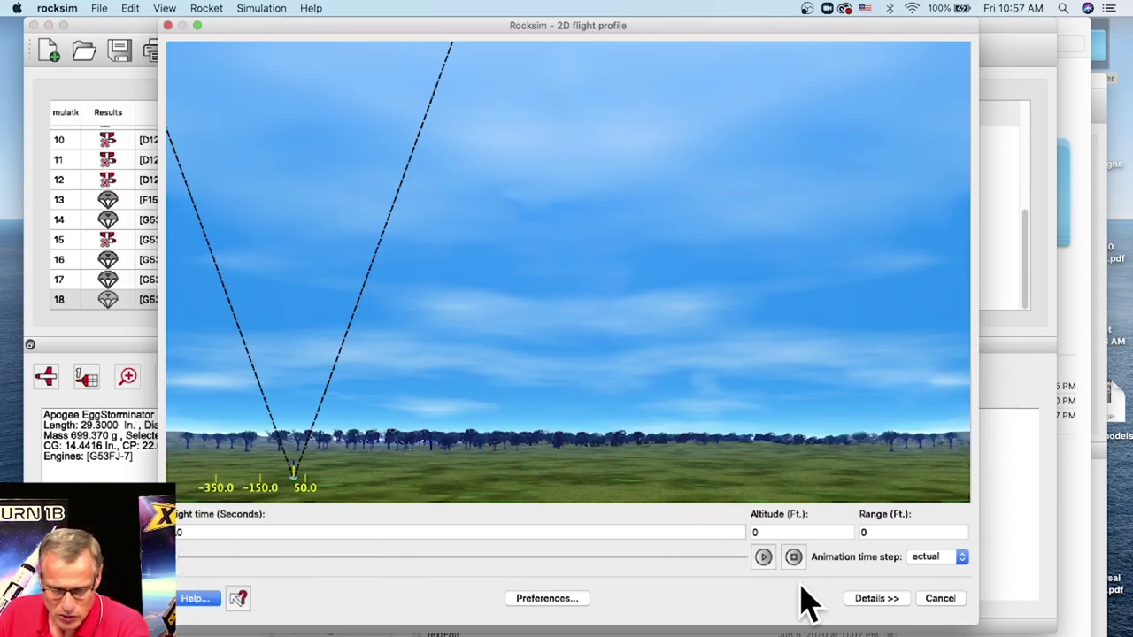
left_click(763, 557)
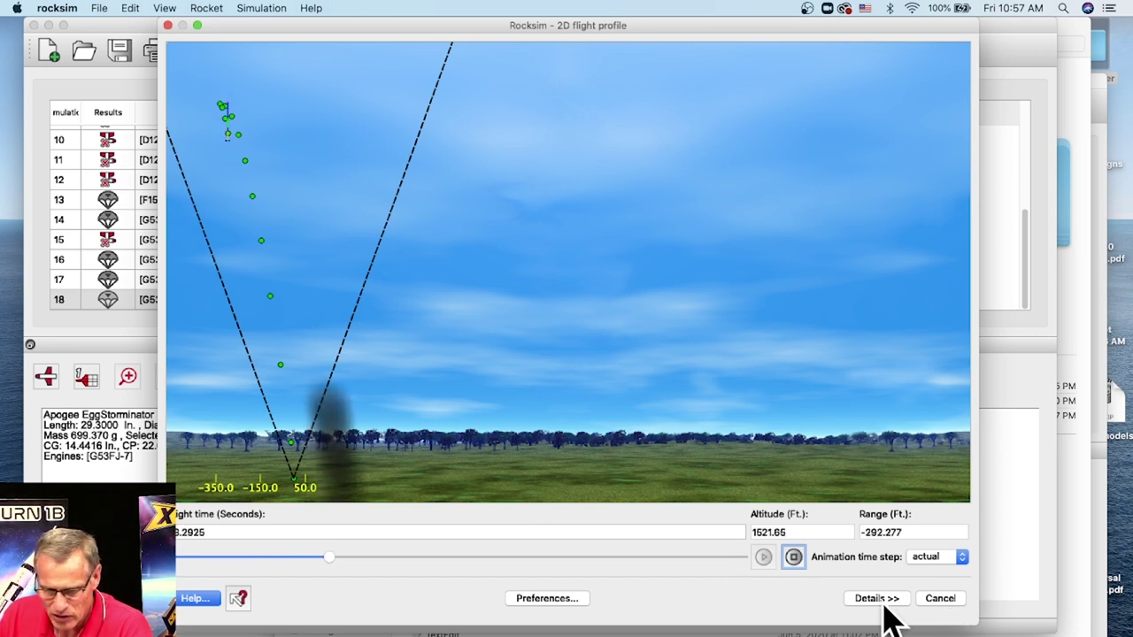
left_click(946, 606)
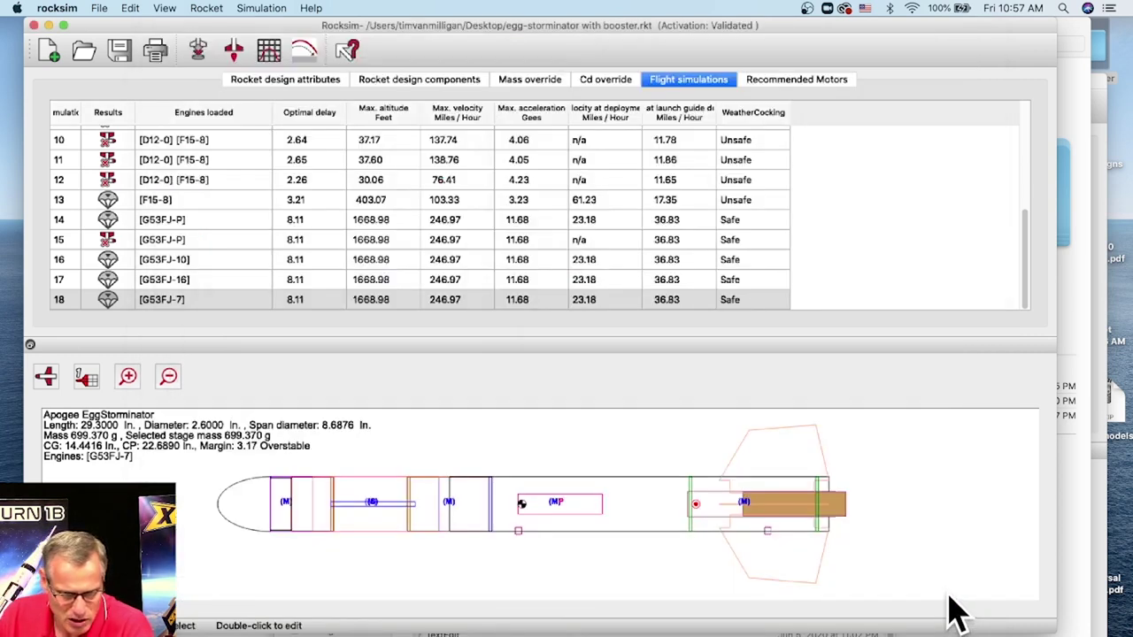
- Set the streamer's flight event to Deploy at Max. ejection delay in a new simulation
left_click(195, 53)
left_click(396, 104)
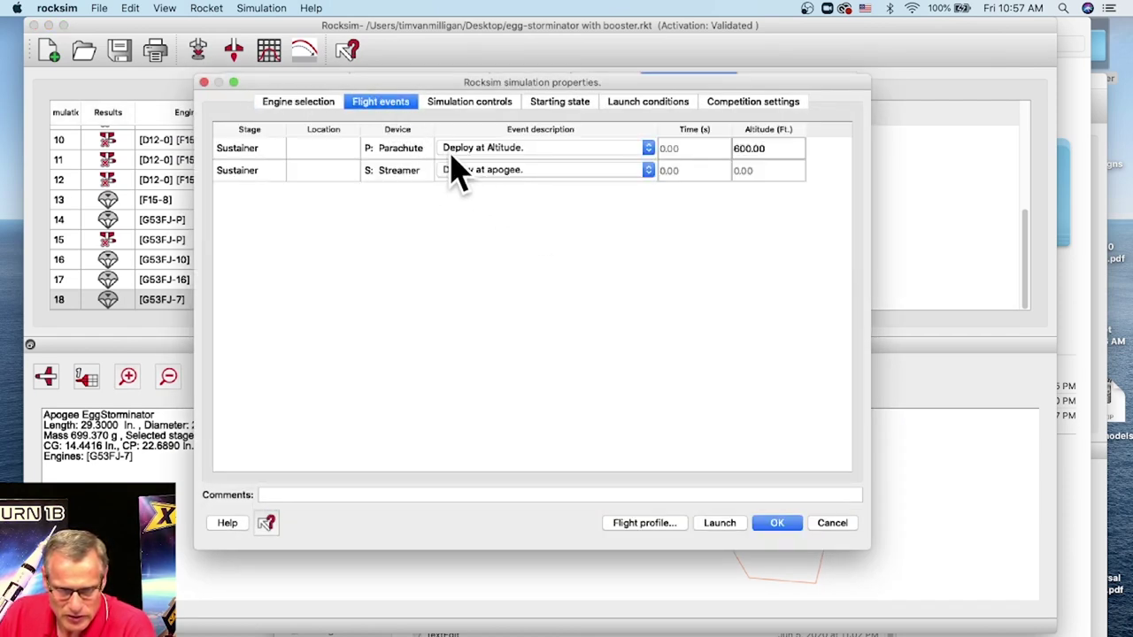
left_click(478, 170)
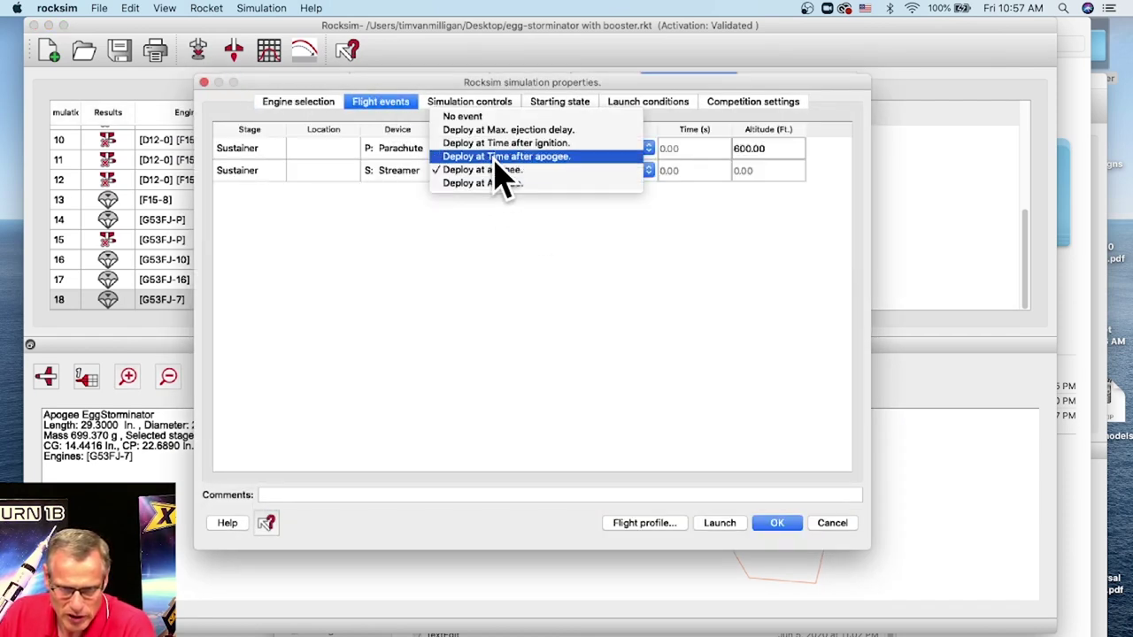
left_click(499, 131)
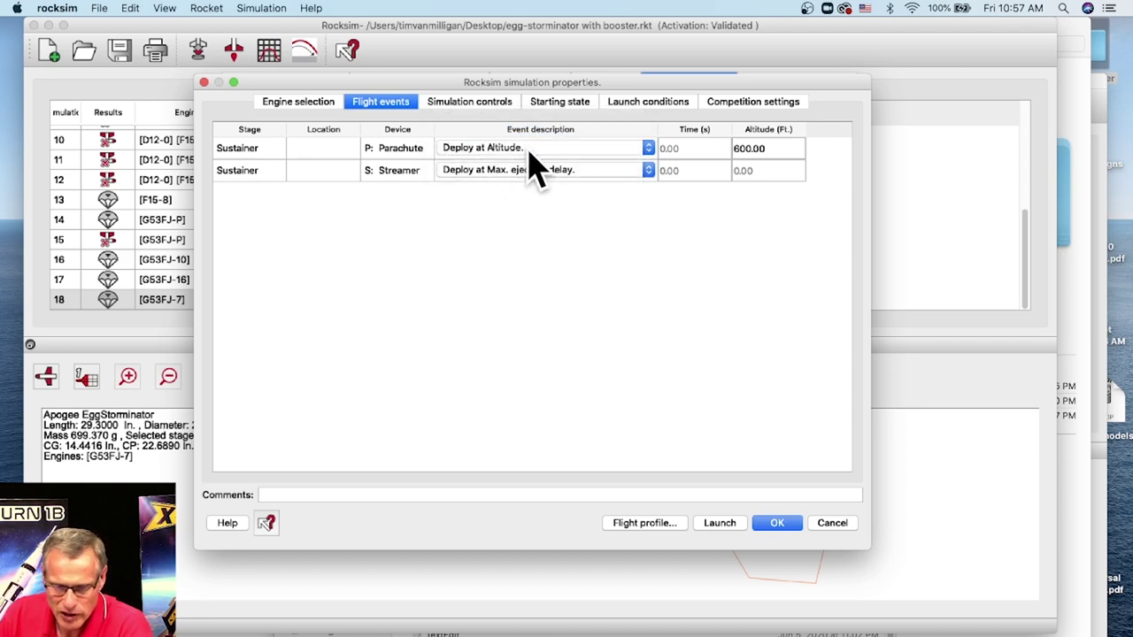
- Run the simulation, play its 2D flight profile, advance the descent to about 920 ft altitude, and close the profile
left_click(639, 524)
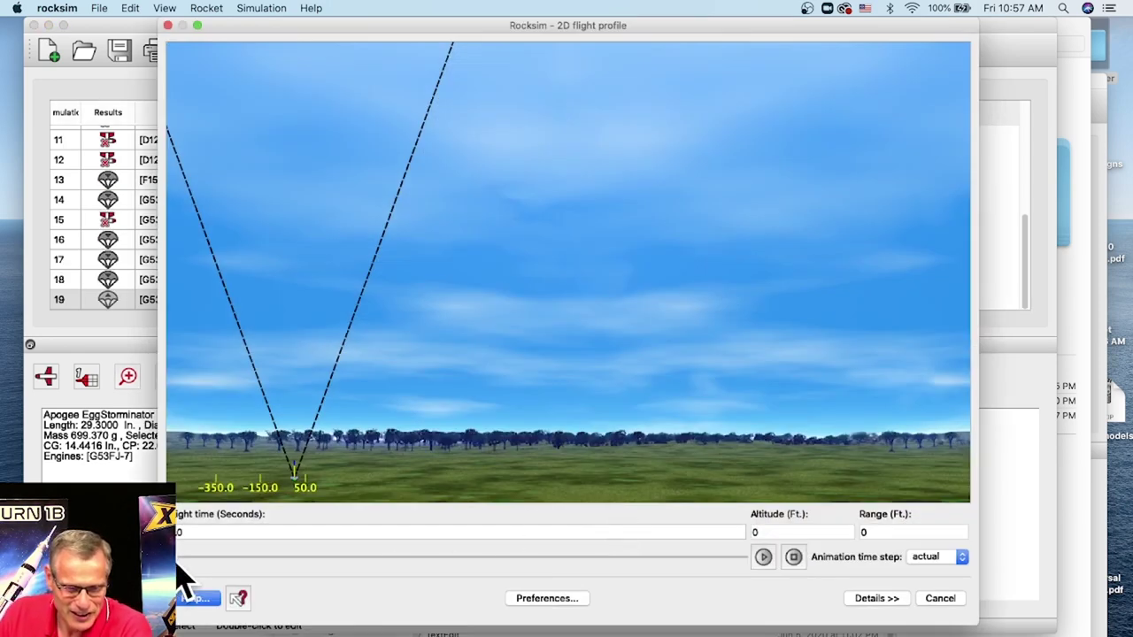
left_click(763, 556)
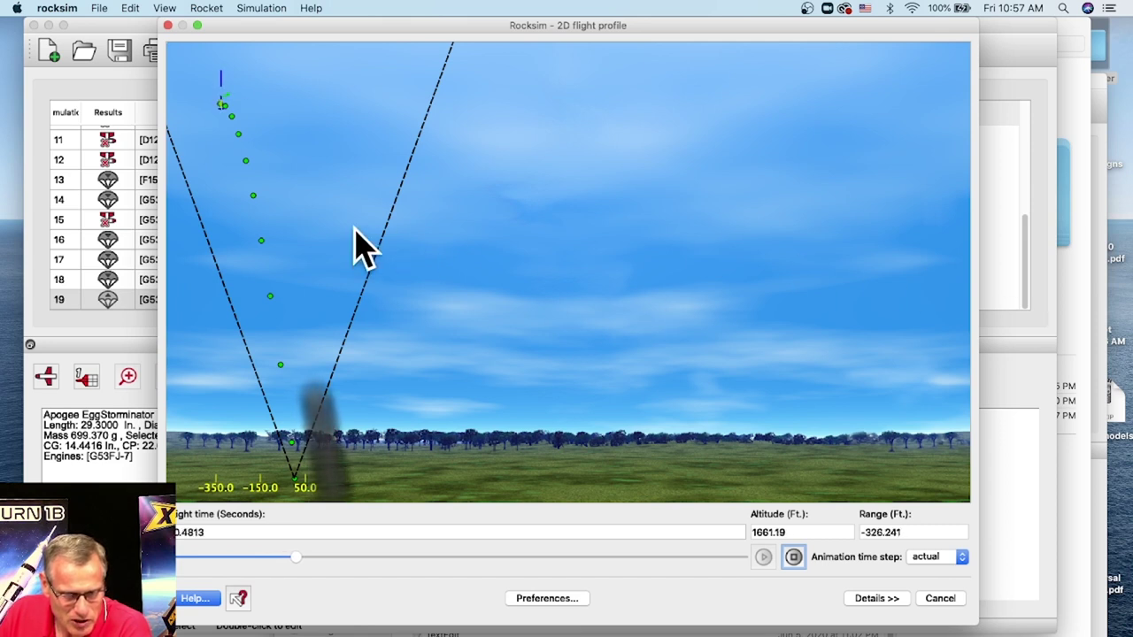
left_click_drag(314, 557, 416, 563)
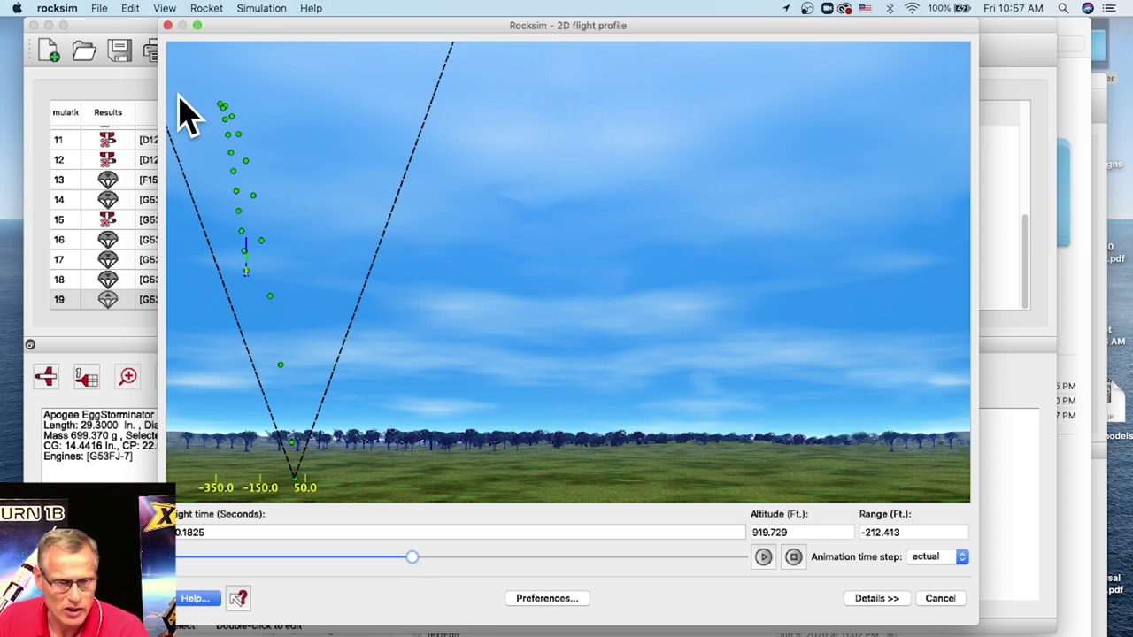
left_click(168, 26)
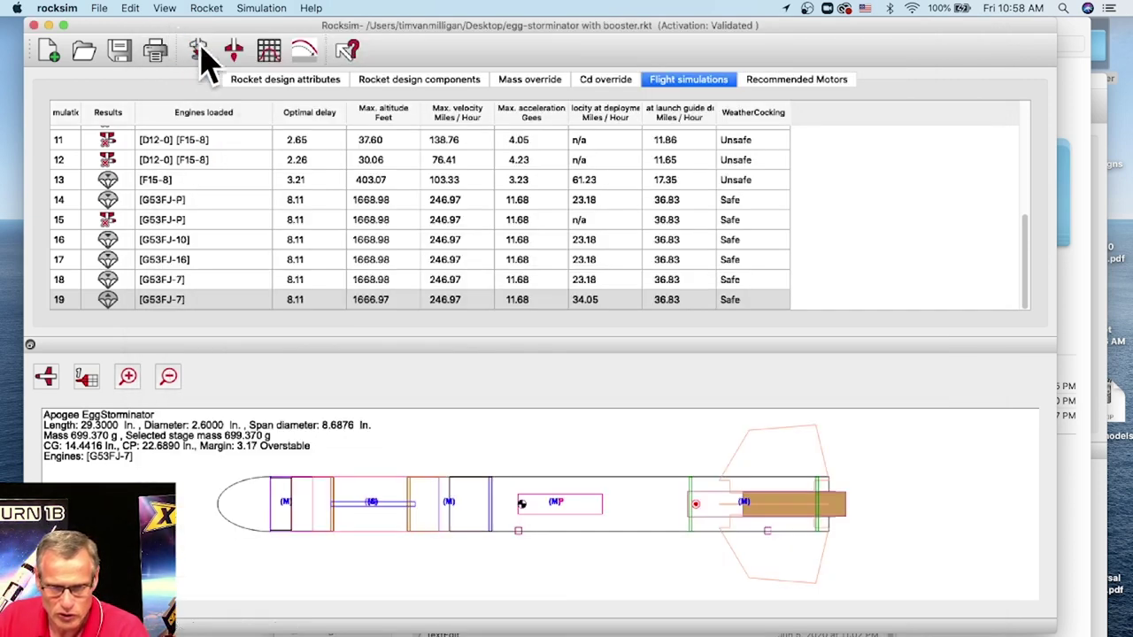
- Widen the deployment velocity and launch guide departure velocity columns in the flight simulations table to show their full headings
left_click_drag(714, 107, 788, 111)
left_click_drag(643, 107, 702, 110)
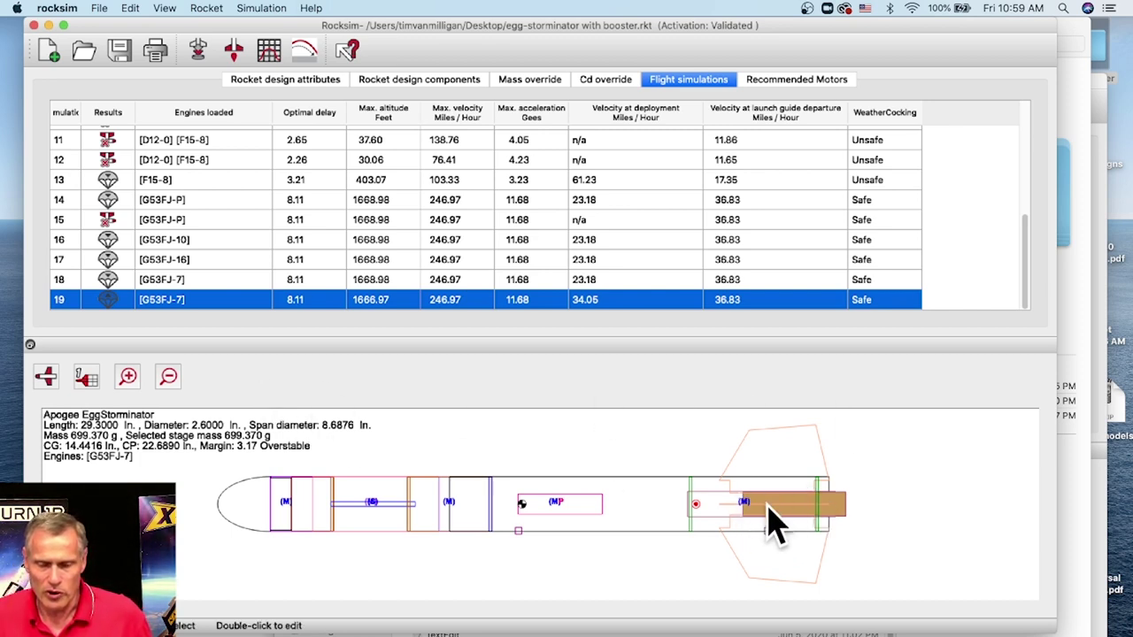
- Examine the G53FJ motor's total impulse and average thrust in the engine selection list, and close the simulation properties without launching
left_click(198, 51)
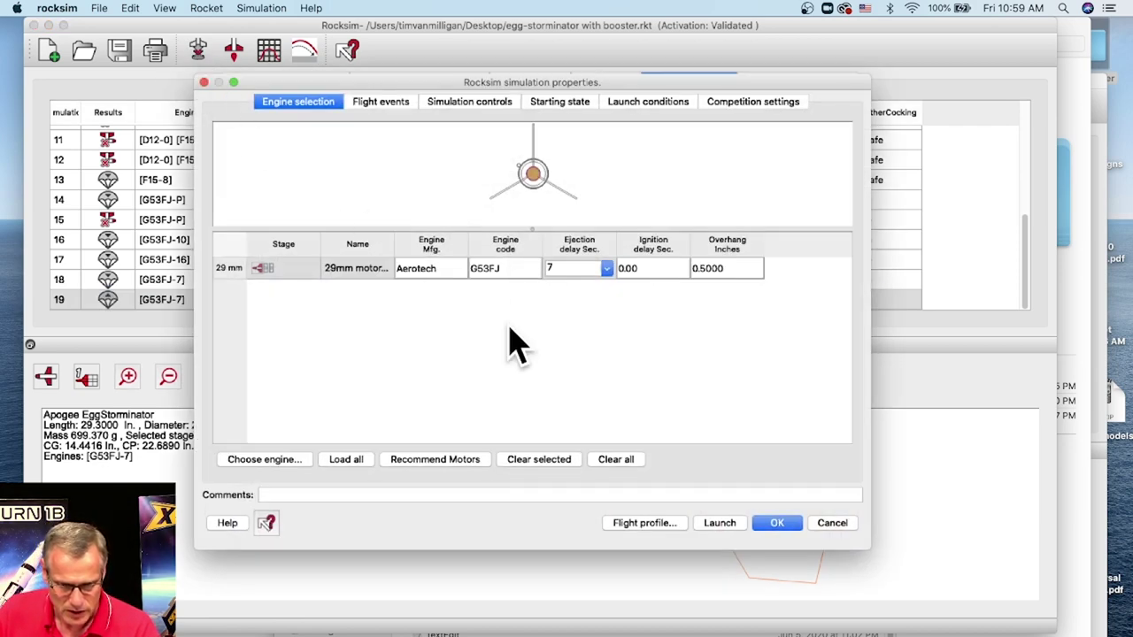
left_click(266, 462)
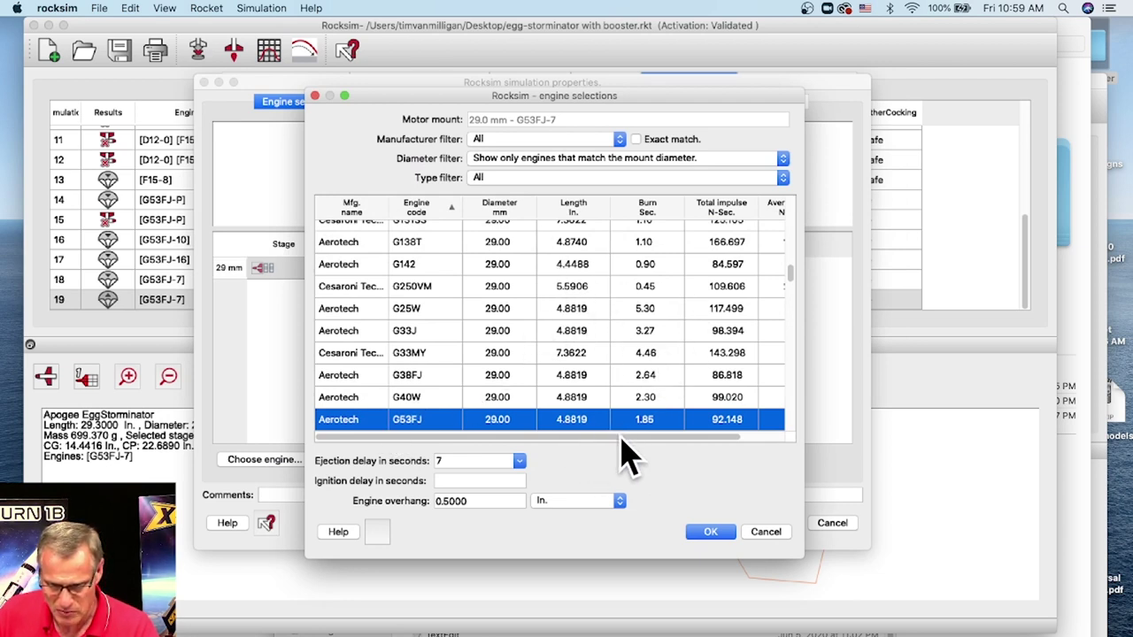
left_click_drag(620, 438, 679, 440)
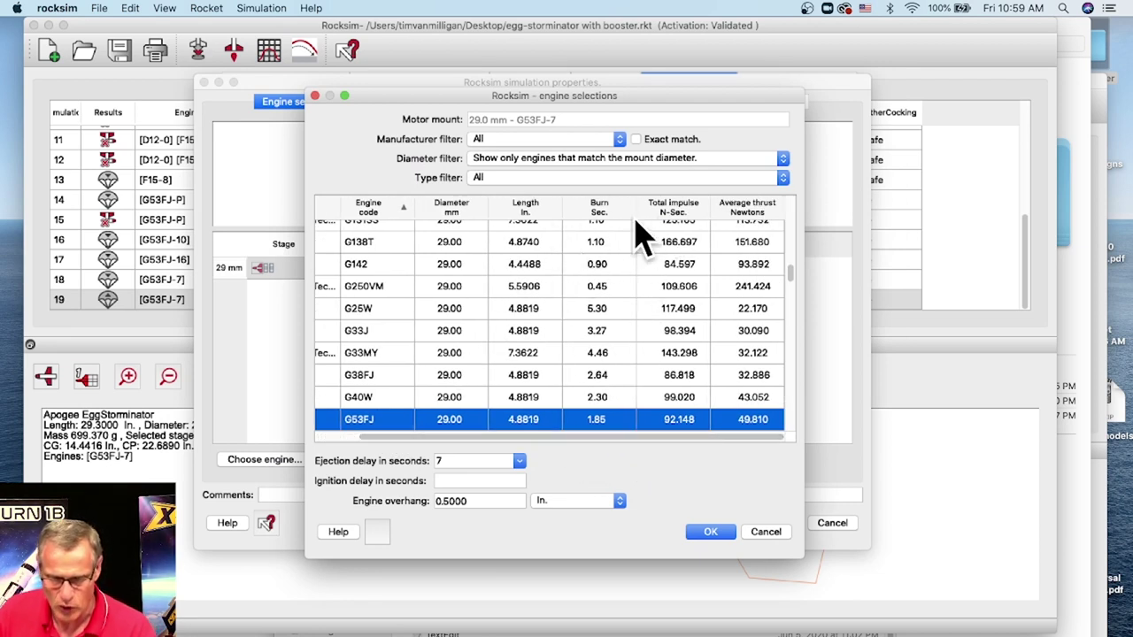
left_click(719, 531)
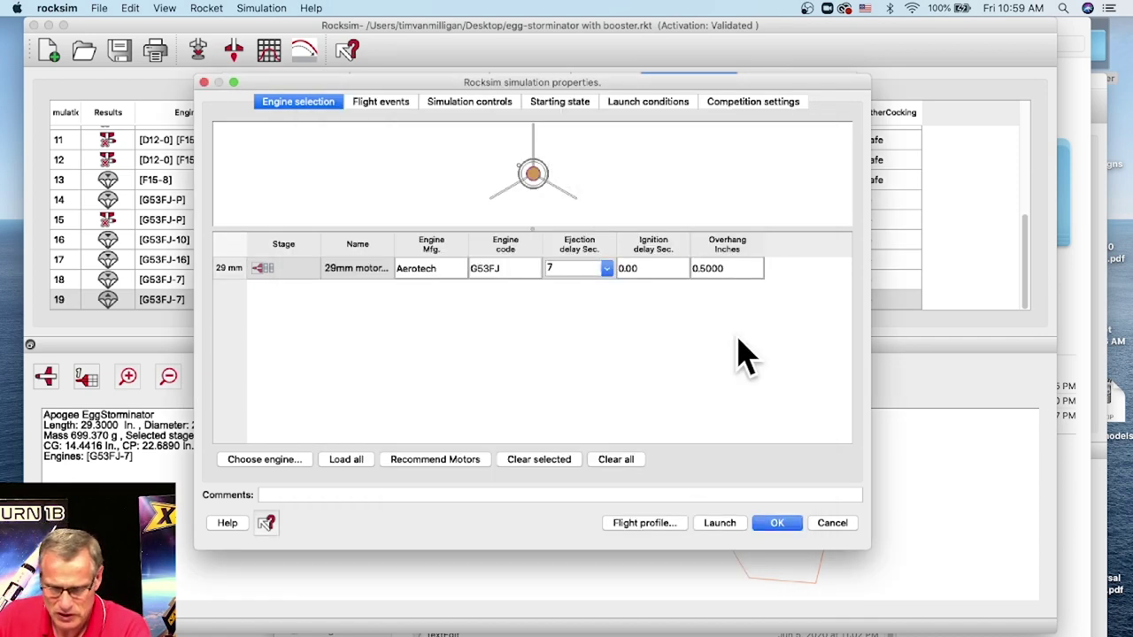
left_click(828, 524)
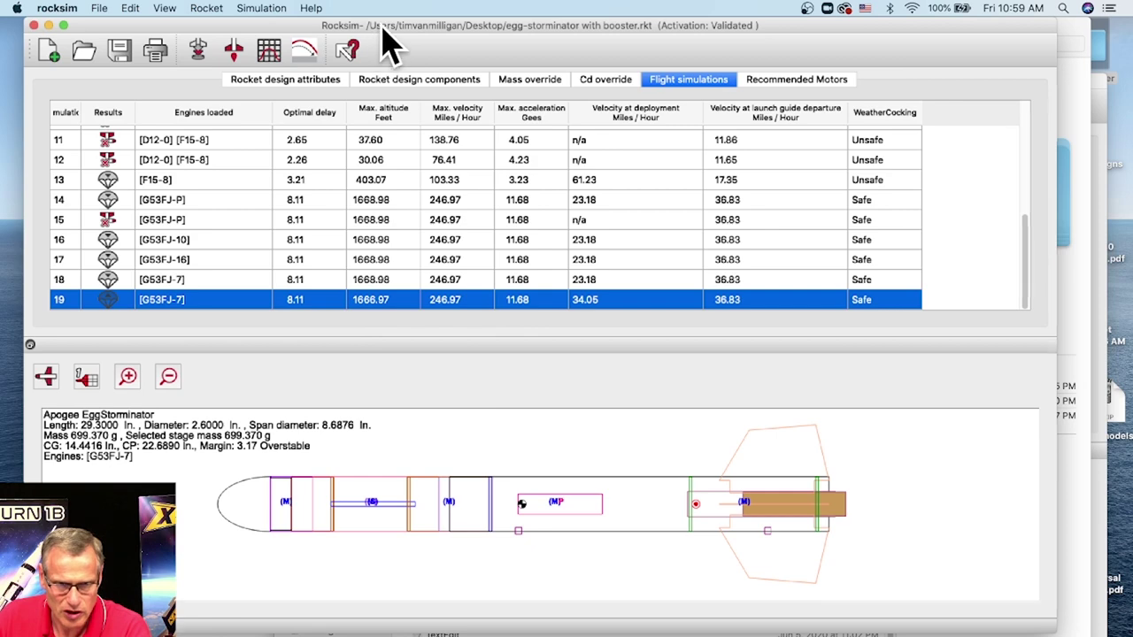
- Move the Rocksim window aside, switch to the Applications folder in Finder, and expand the RockSim_Pro_3.1.1f234 folder
left_click_drag(376, 25, 386, 78)
left_click(394, 40)
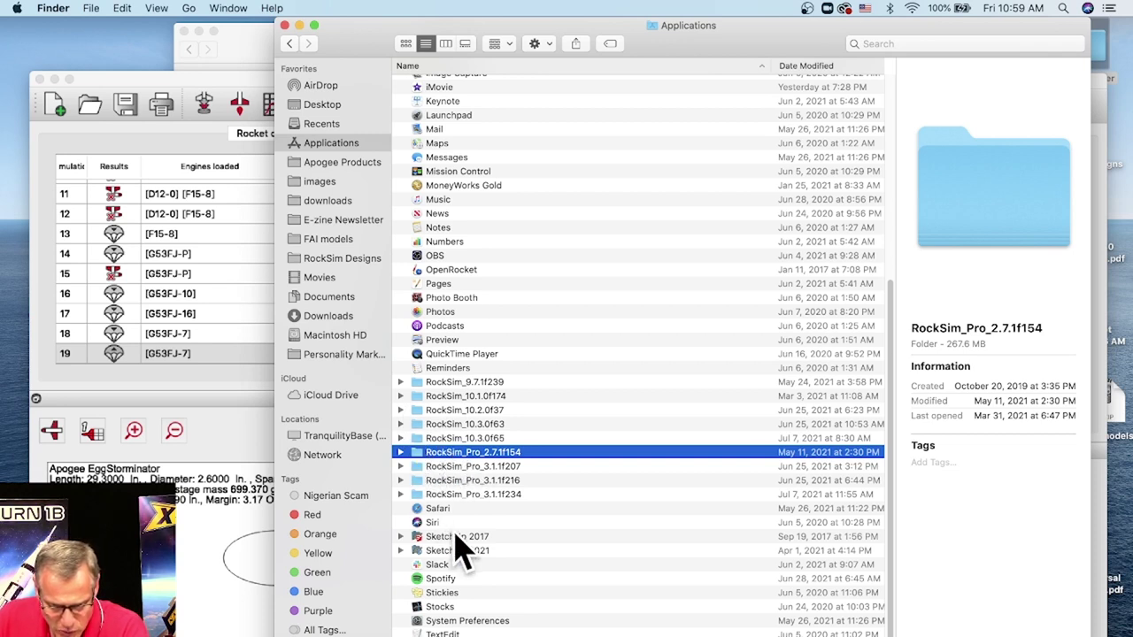
left_click(512, 495)
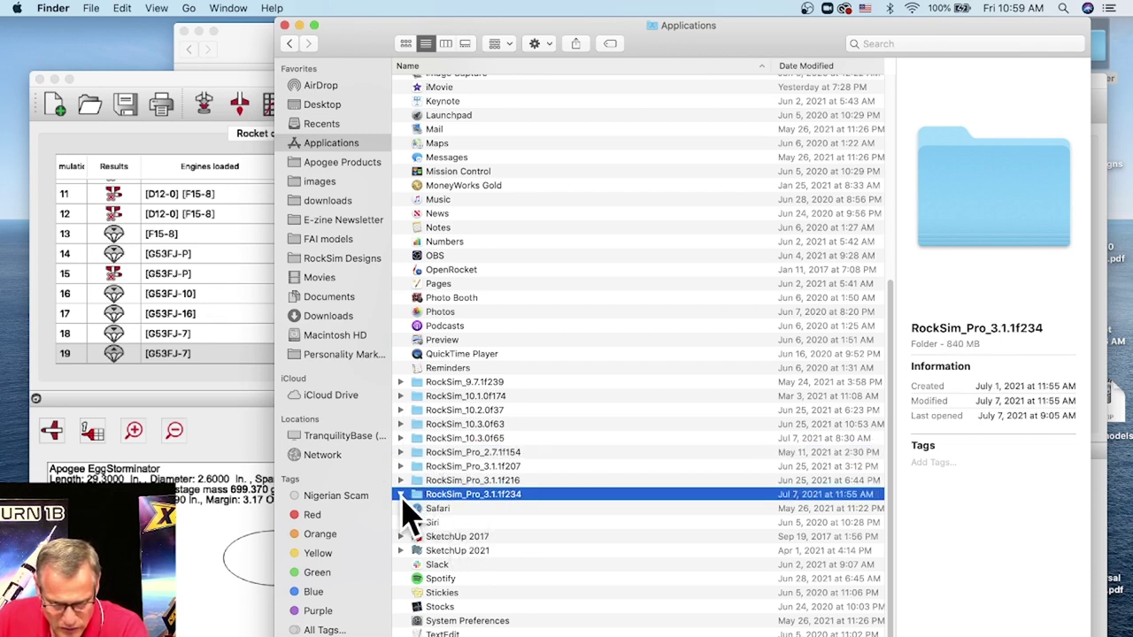
left_click(401, 494)
scroll(548, 487, "down", 1)
scroll(549, 482, "down", 5)
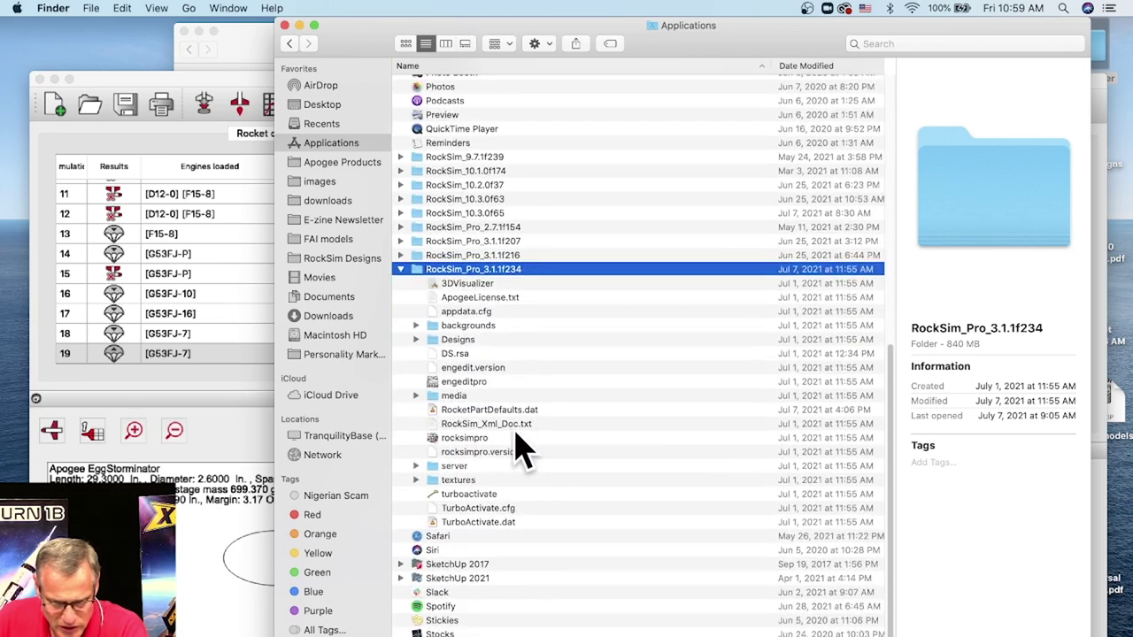
- Expand the RockSim_10.3.0f65 folder and launch the engedit program from it
left_click(407, 229)
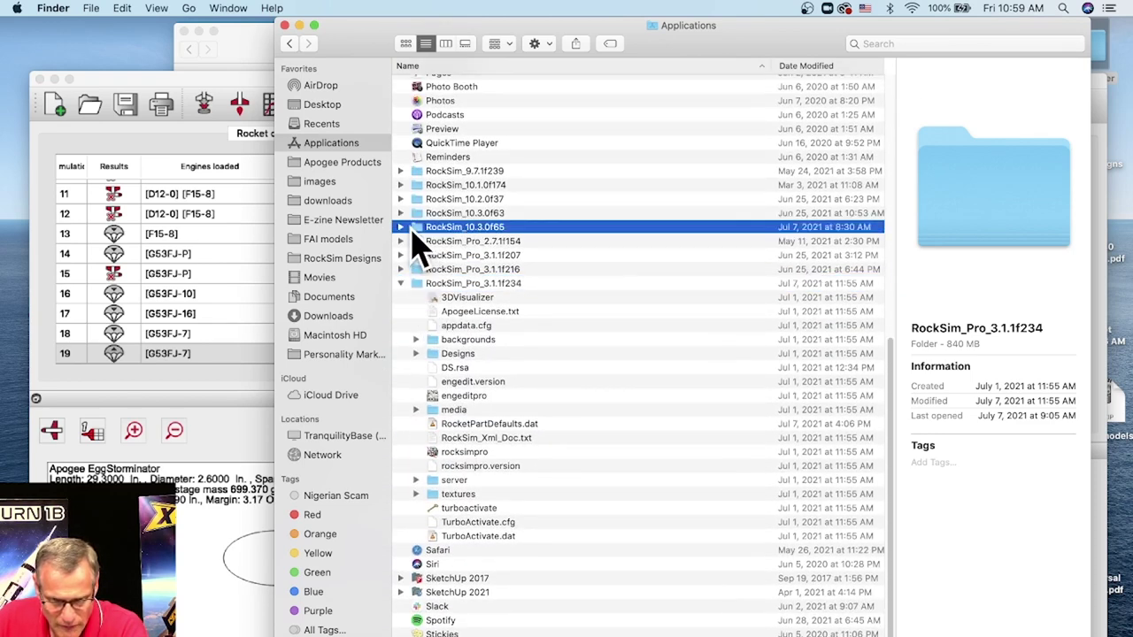
left_click(401, 228)
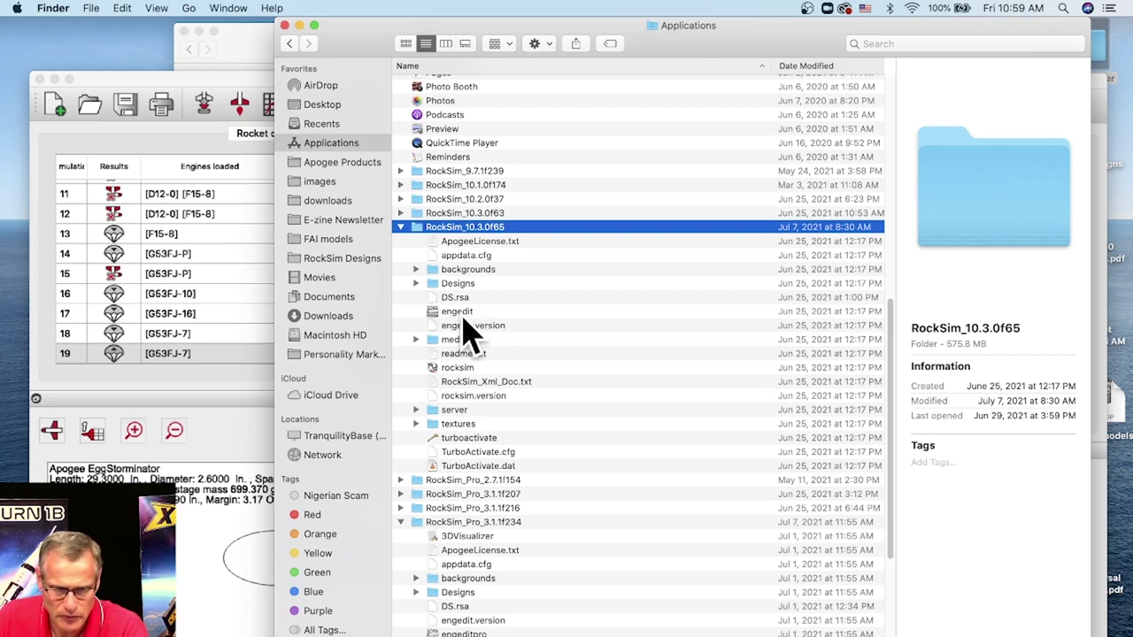
left_click(467, 319)
double_click(466, 316)
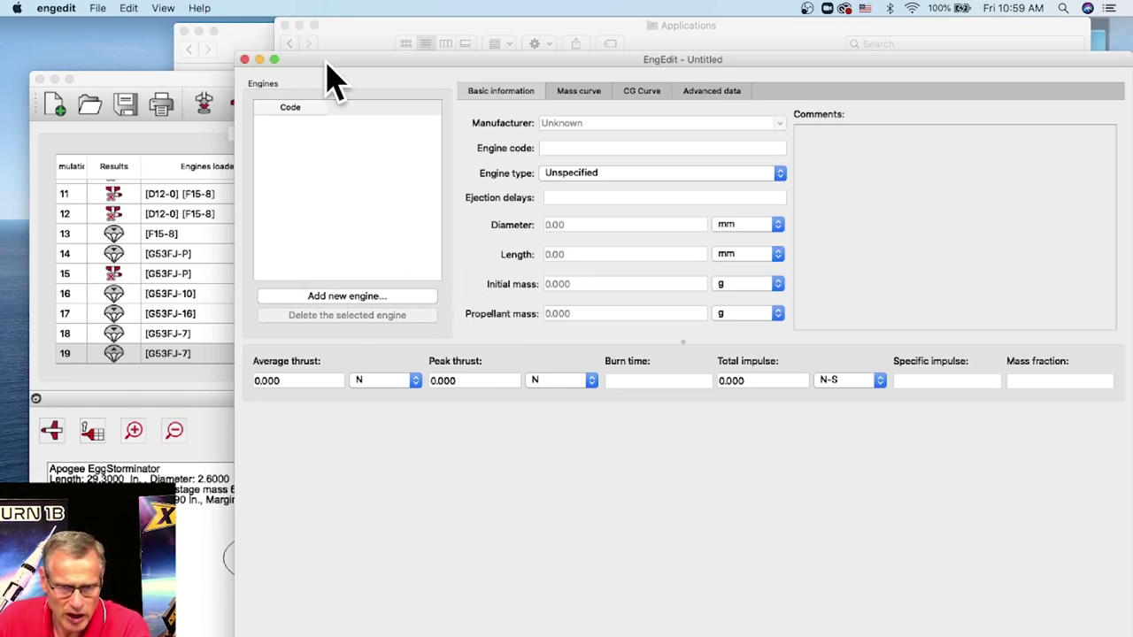
- Move the EngEdit window up and open the Estes.rse engine file from the Data folder
left_click_drag(325, 62, 266, 28)
left_click(97, 7)
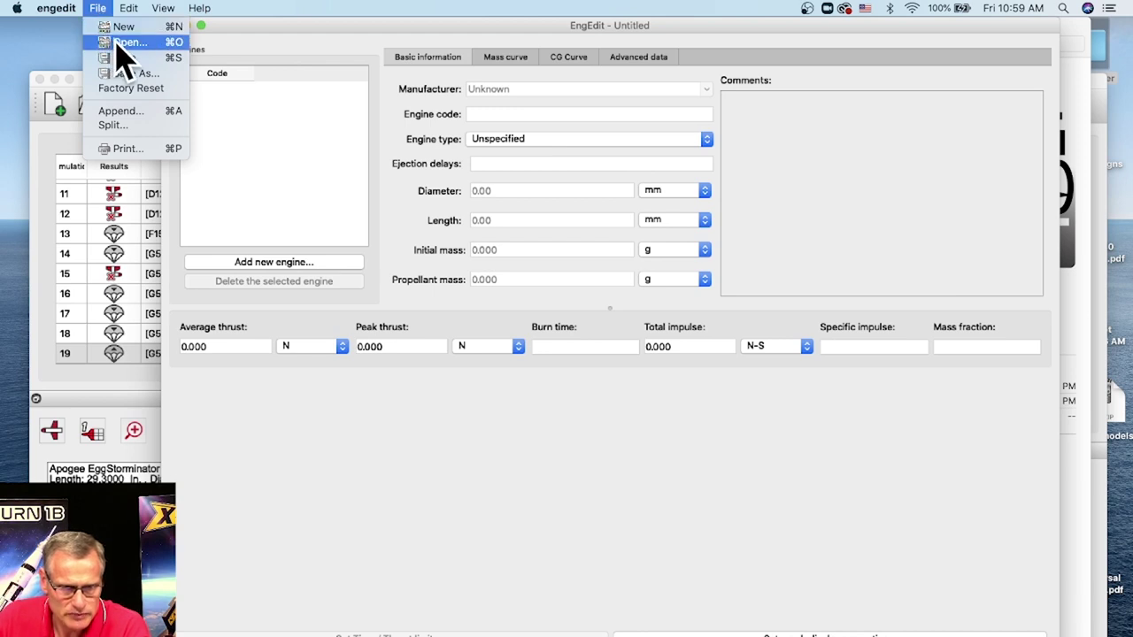
left_click(124, 43)
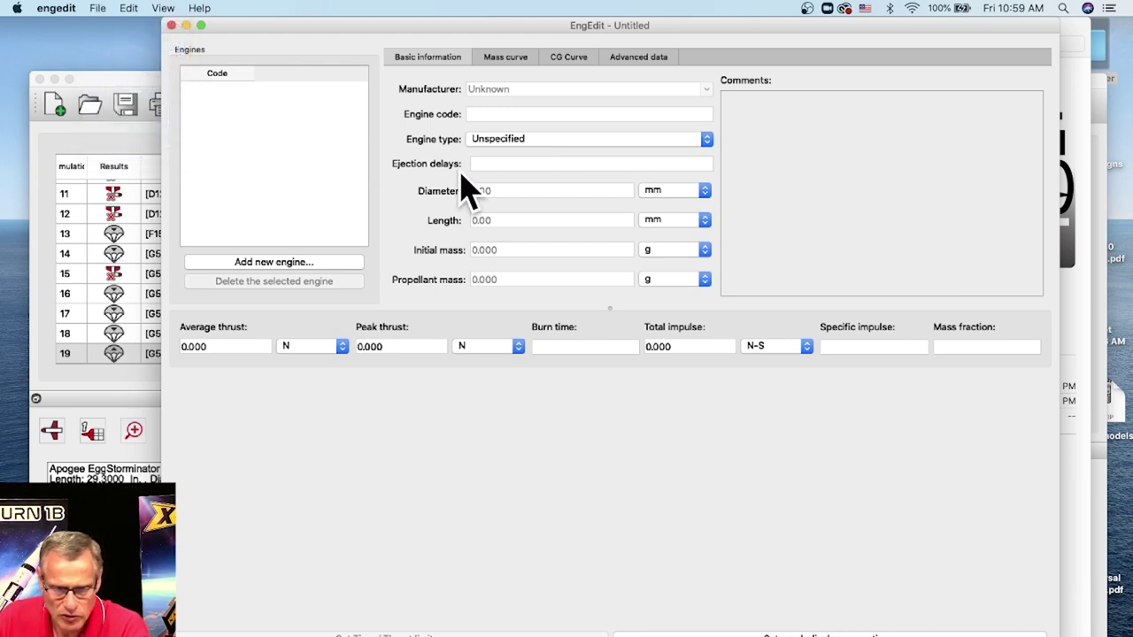
scroll(522, 257, "down", 10)
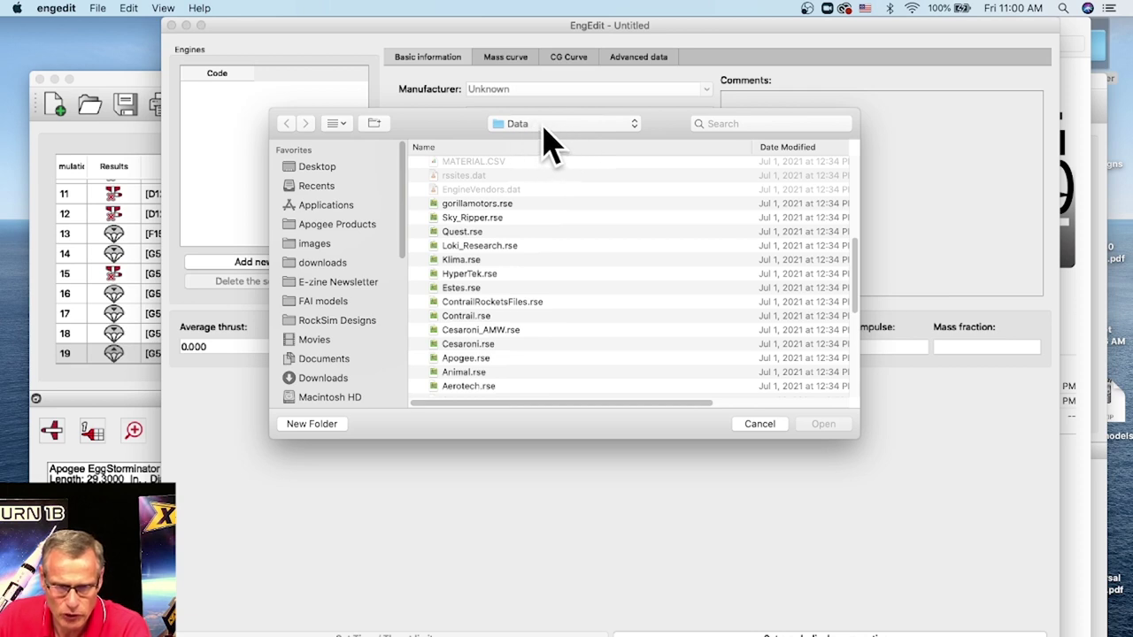
left_click(478, 289)
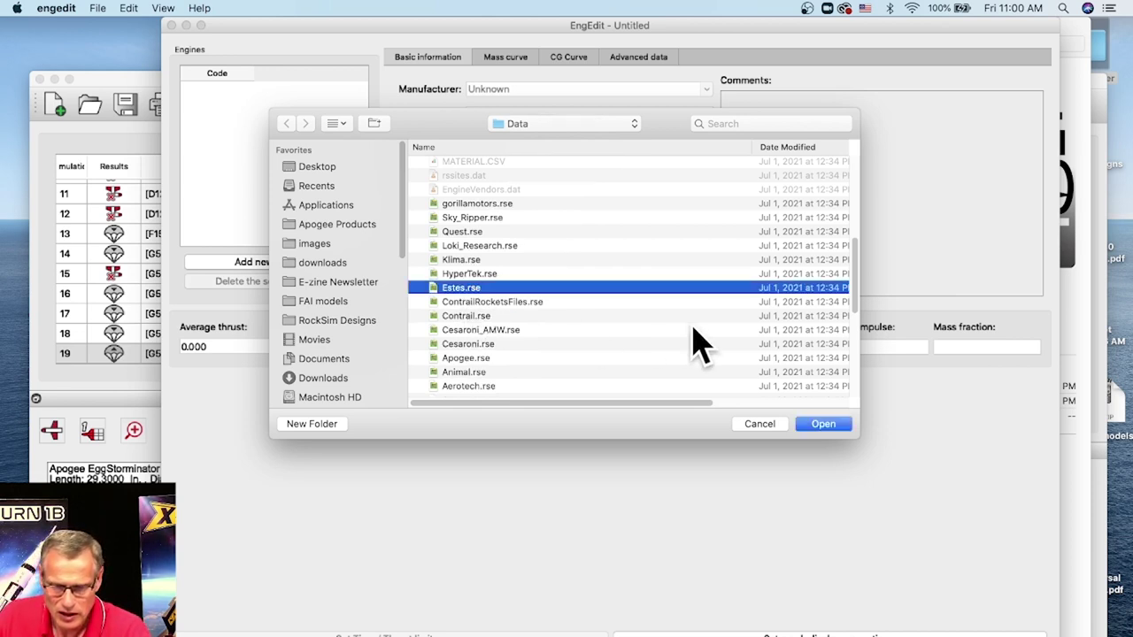
left_click(825, 426)
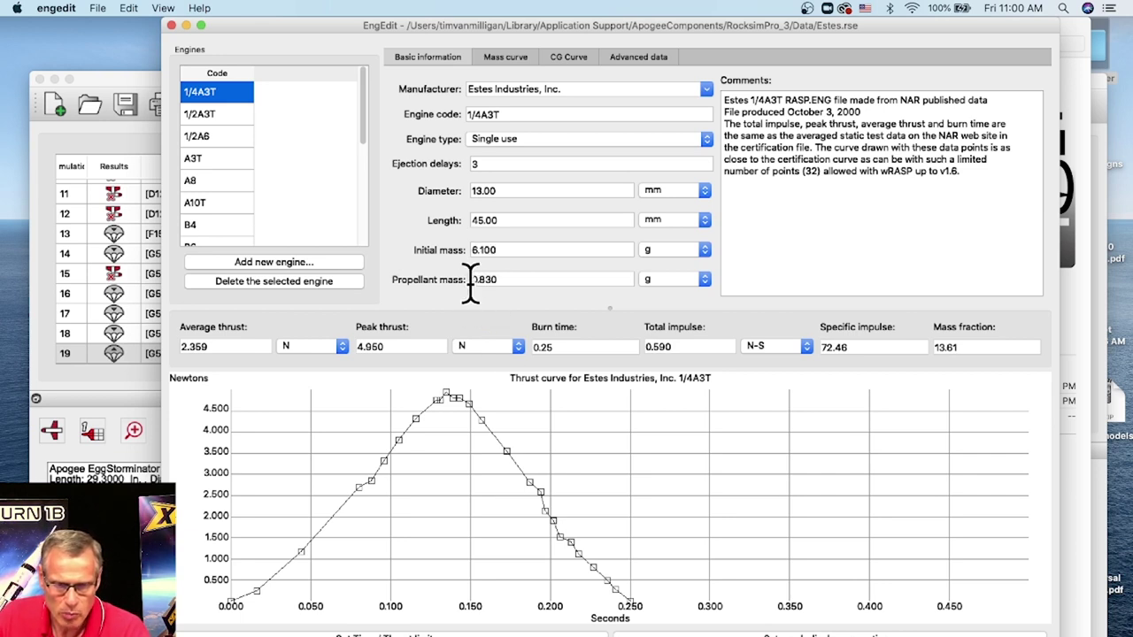
- Examine the propellant mass and initial mass of the Estes 1/4A3T engine in its basic information
left_click_drag(475, 283, 503, 281)
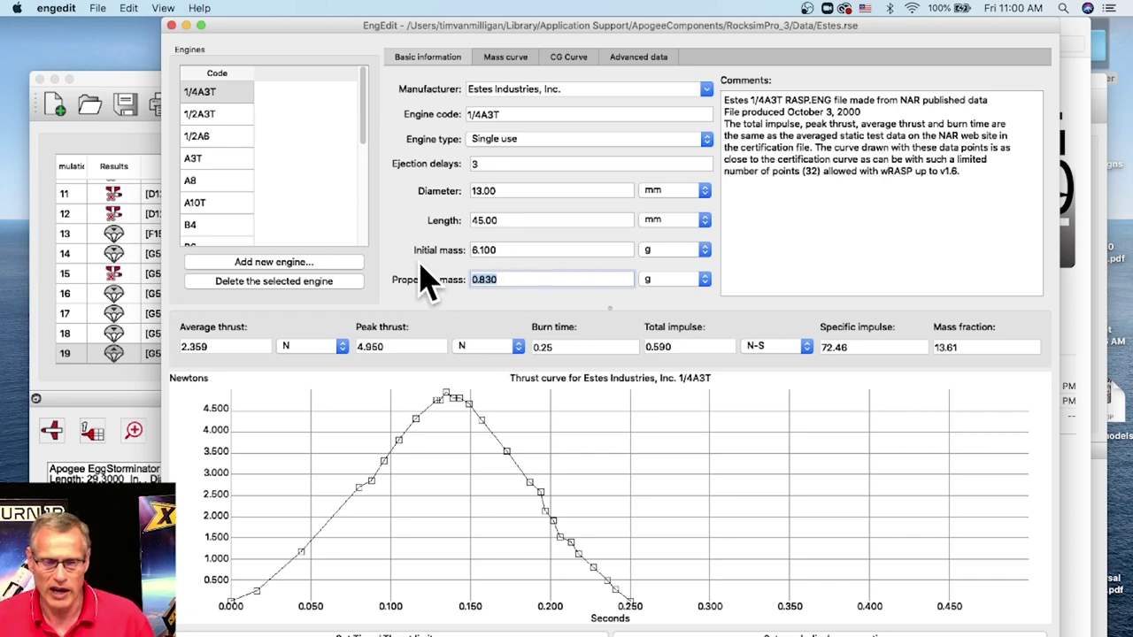
left_click_drag(505, 248, 425, 235)
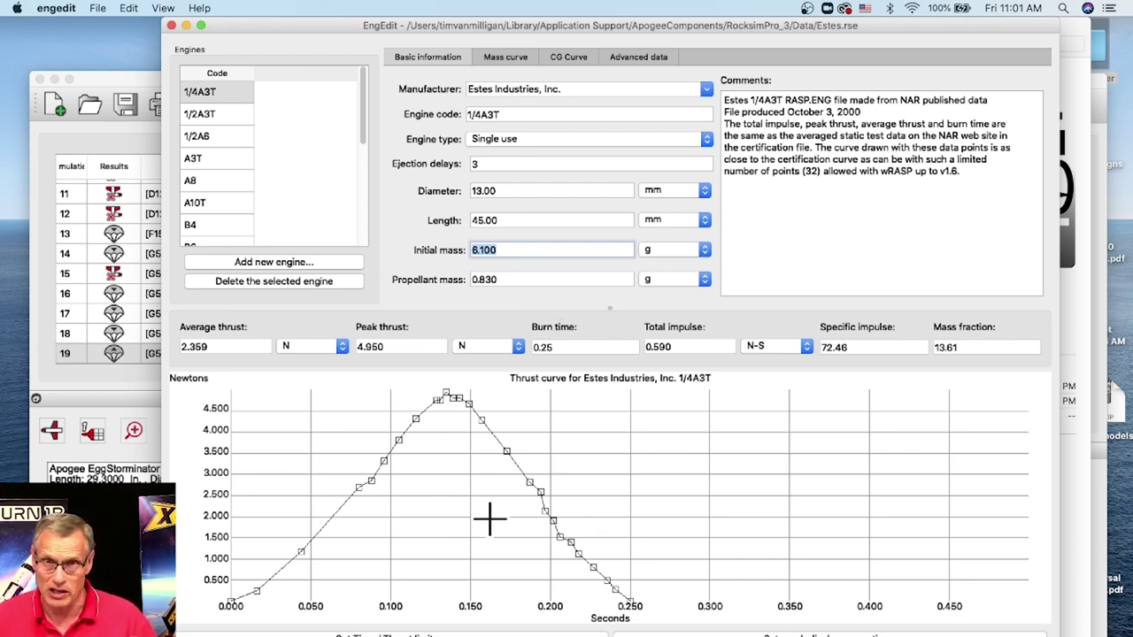
left_click(502, 277)
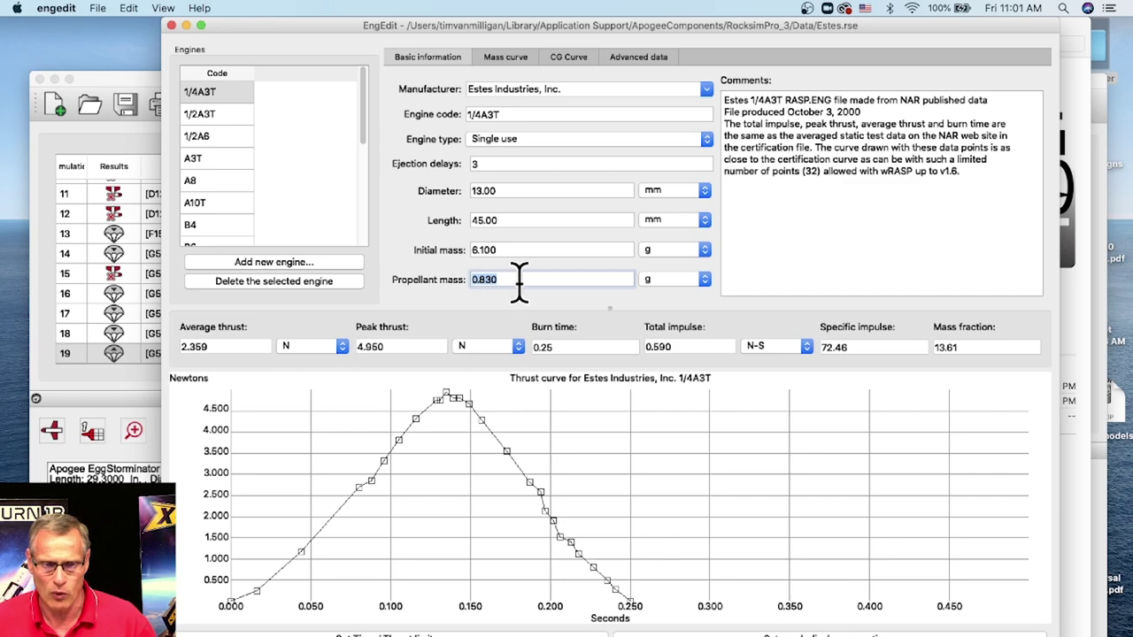
- Switch back to Rocksim, set the second Y-axis to Mass, and plot it with thrust against time for simulation 19
left_click(172, 25)
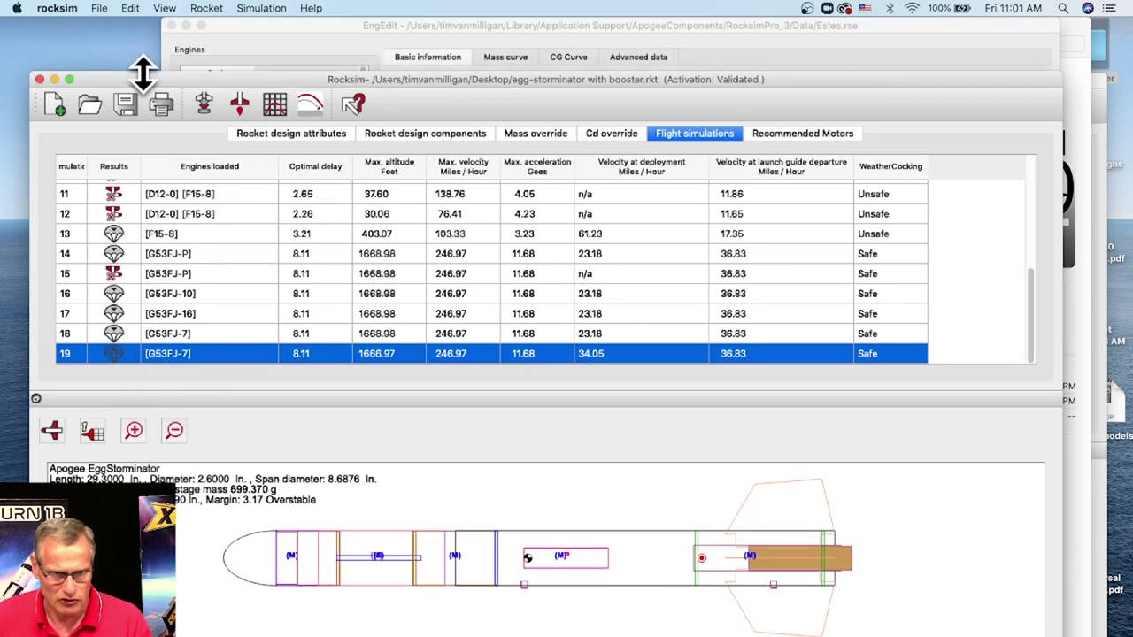
left_click_drag(147, 82, 157, 29)
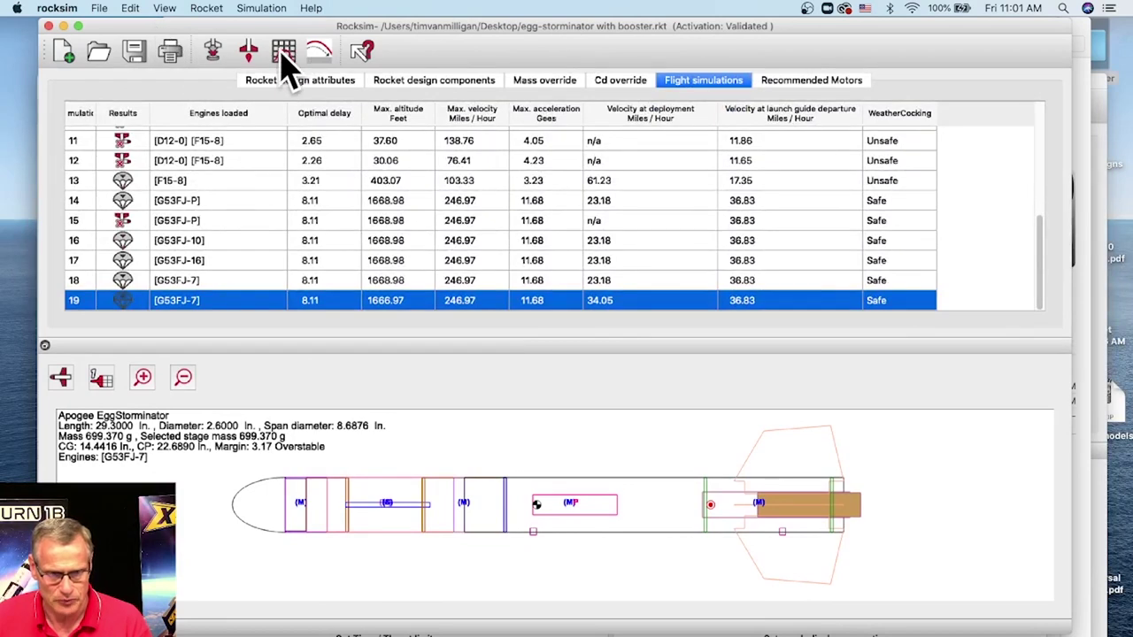
left_click(283, 53)
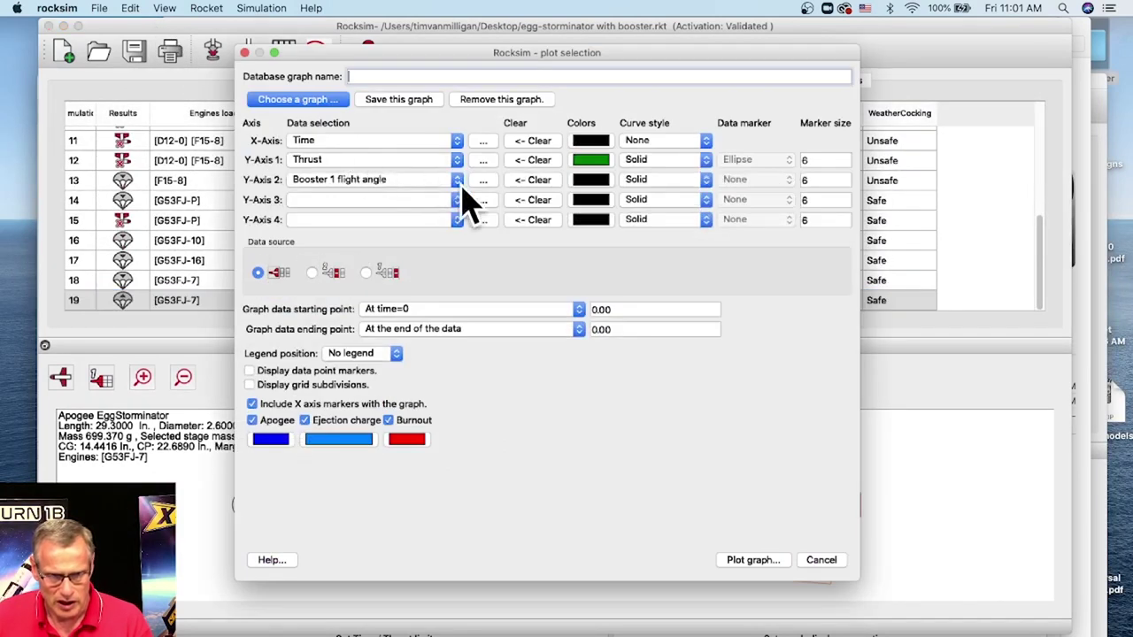
left_click(337, 175)
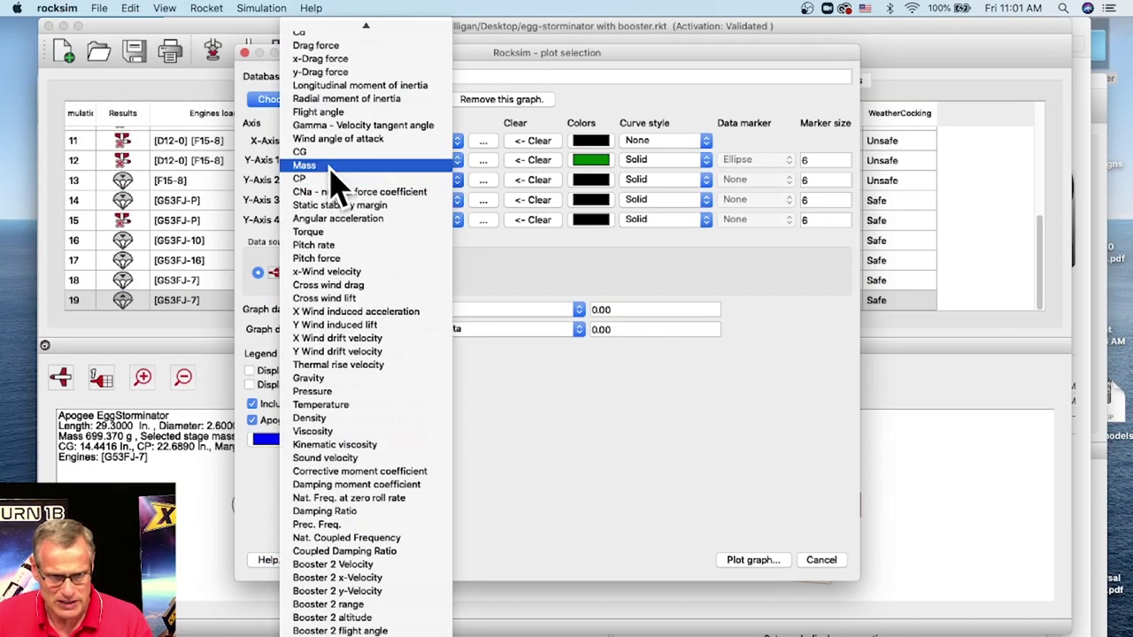
left_click(329, 167)
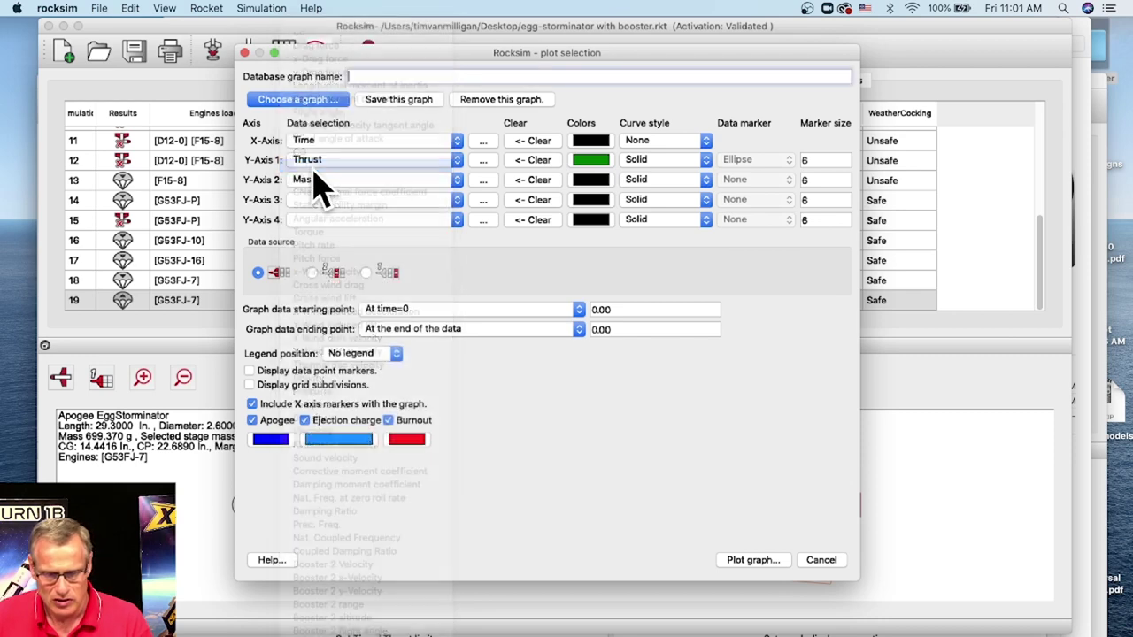
left_click(734, 561)
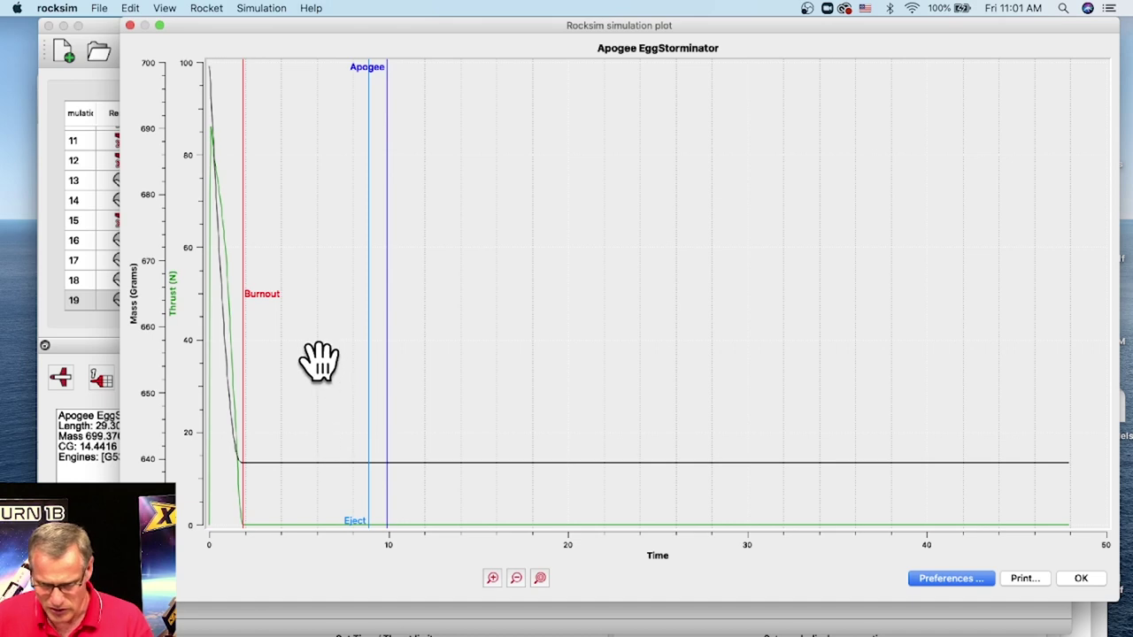
- Limit the graph data to end at a flight time of 6 and replot the thrust and mass curves
left_click(974, 578)
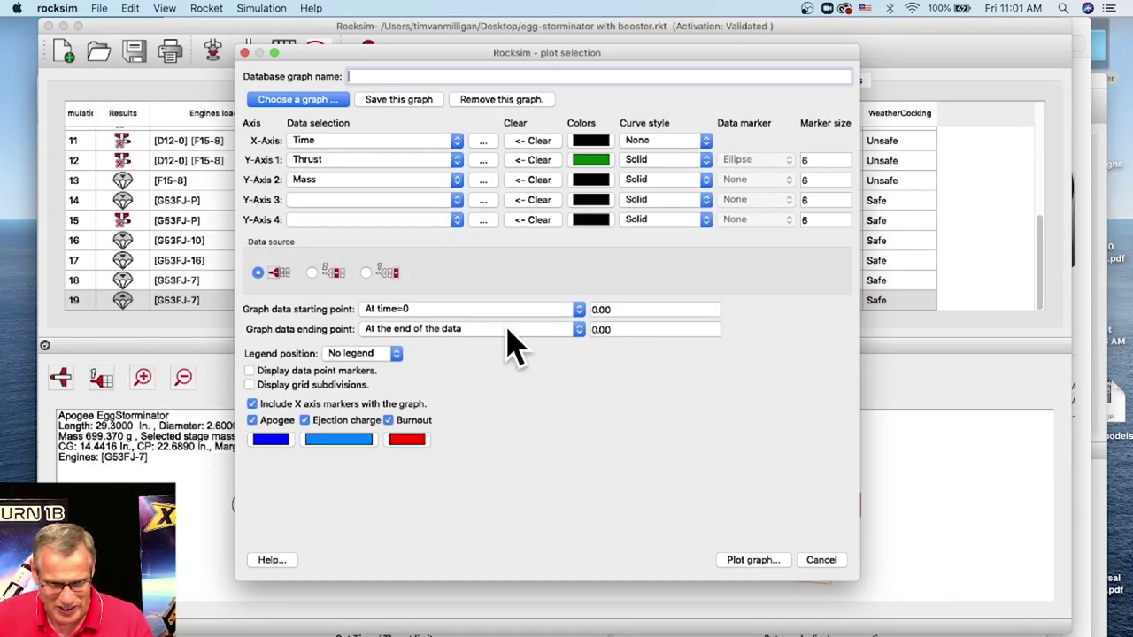
left_click(503, 330)
left_click(495, 345)
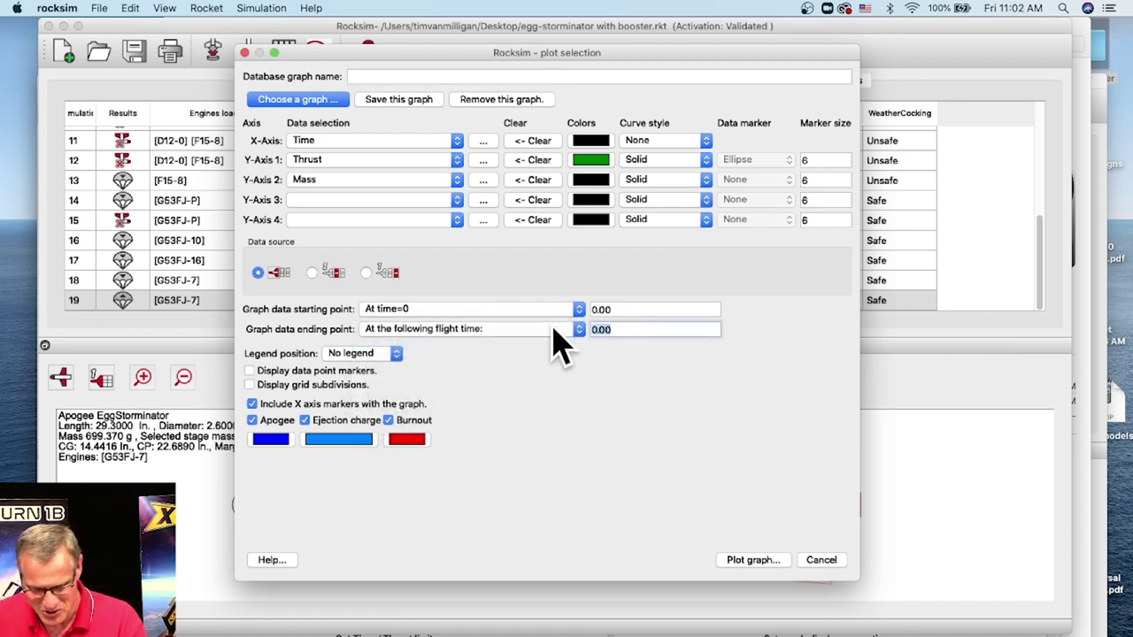
type("6")
left_click(749, 564)
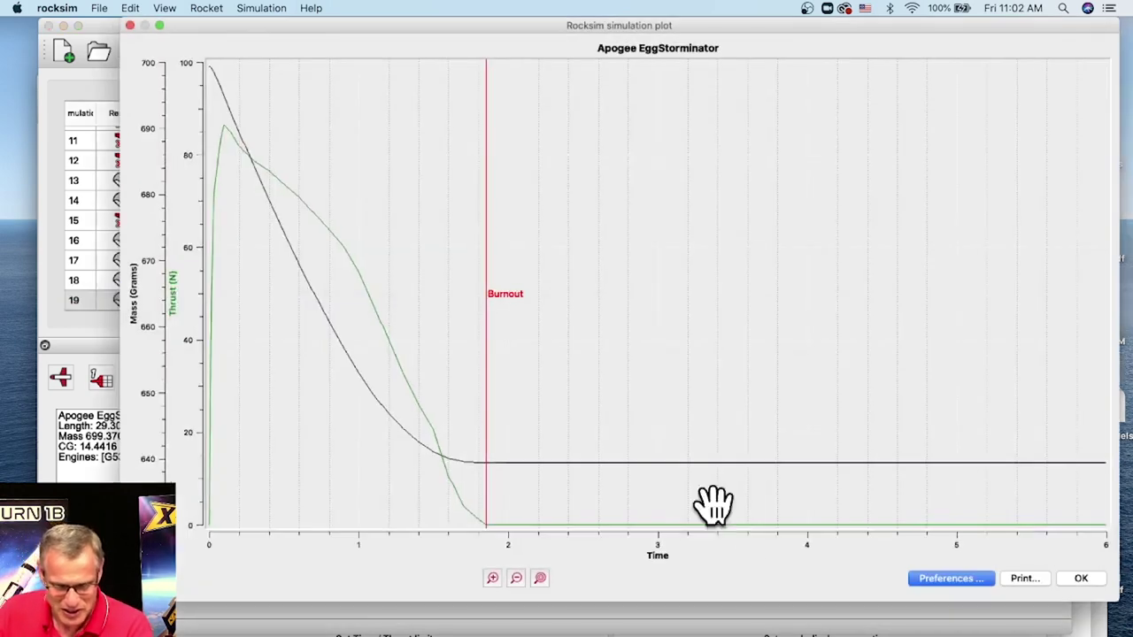